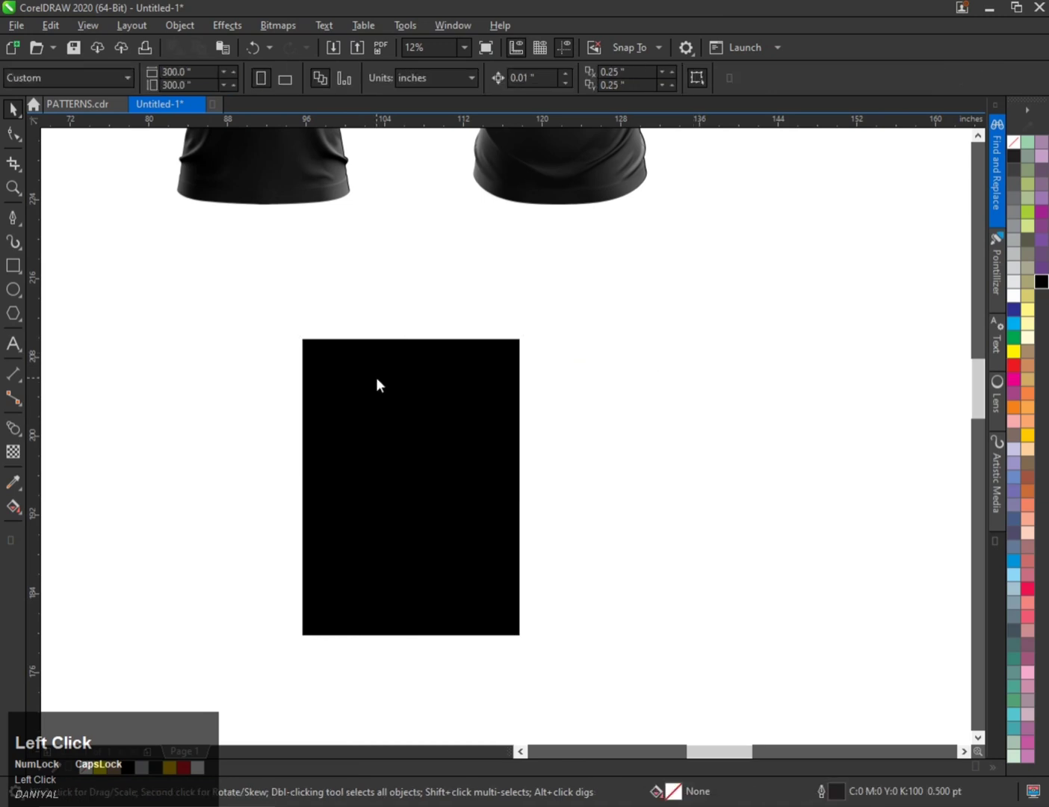
Draw a closed triangle about 28.75 by 27.75 inches over the black rectangle, pointing right and overhanging both of its sides
click(376, 378)
click(12, 218)
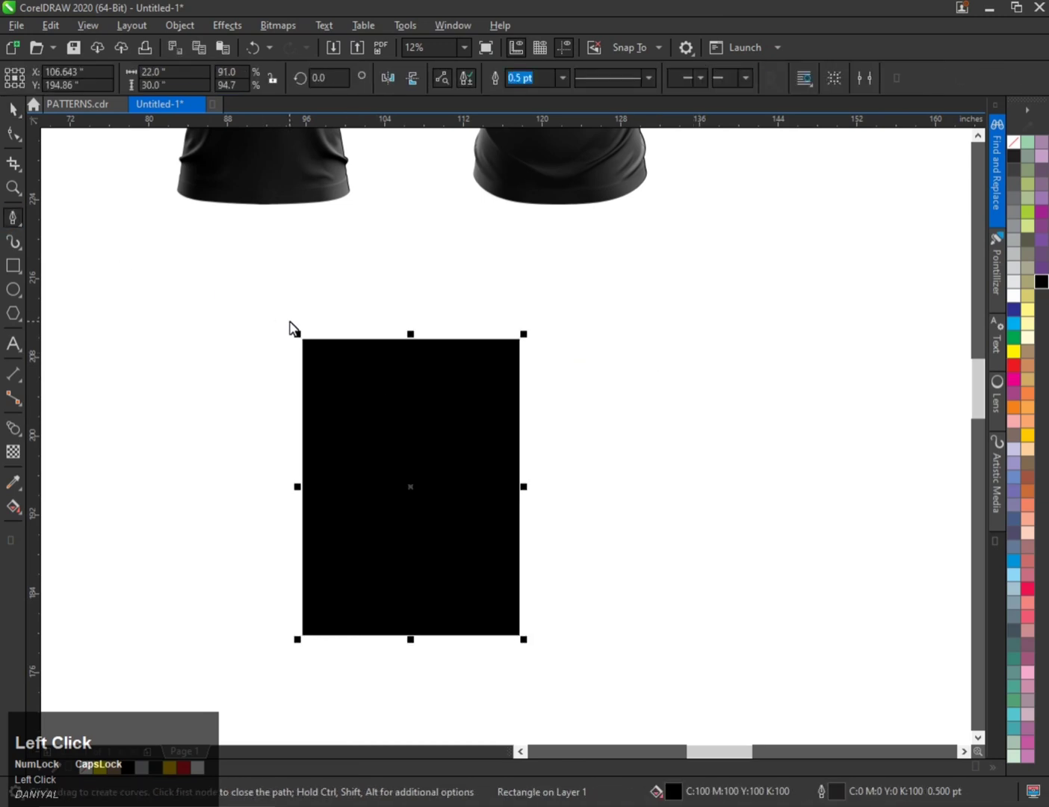
click(290, 322)
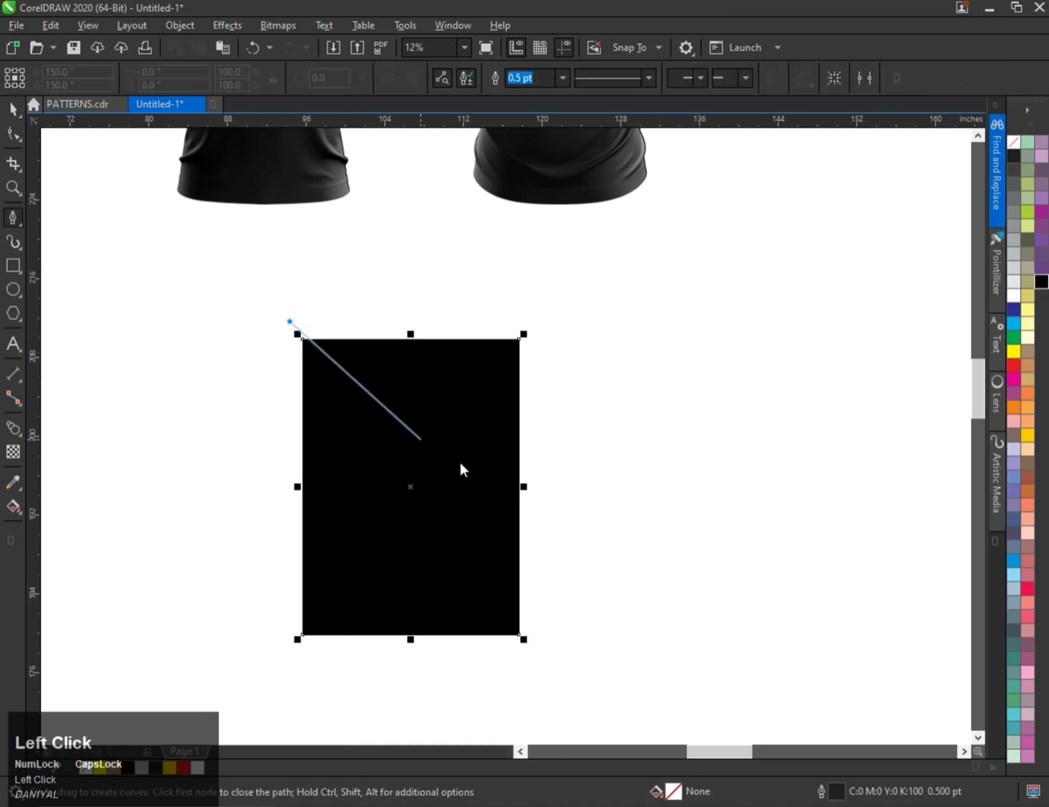
click(549, 502)
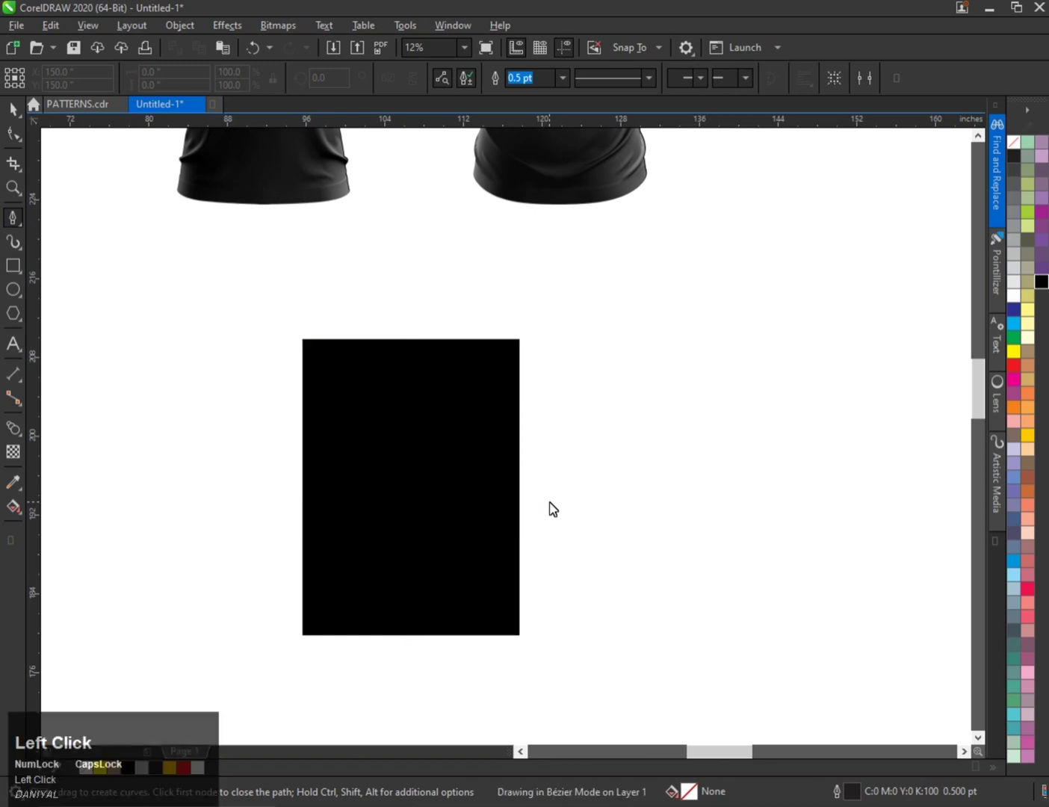
click(266, 595)
click(290, 322)
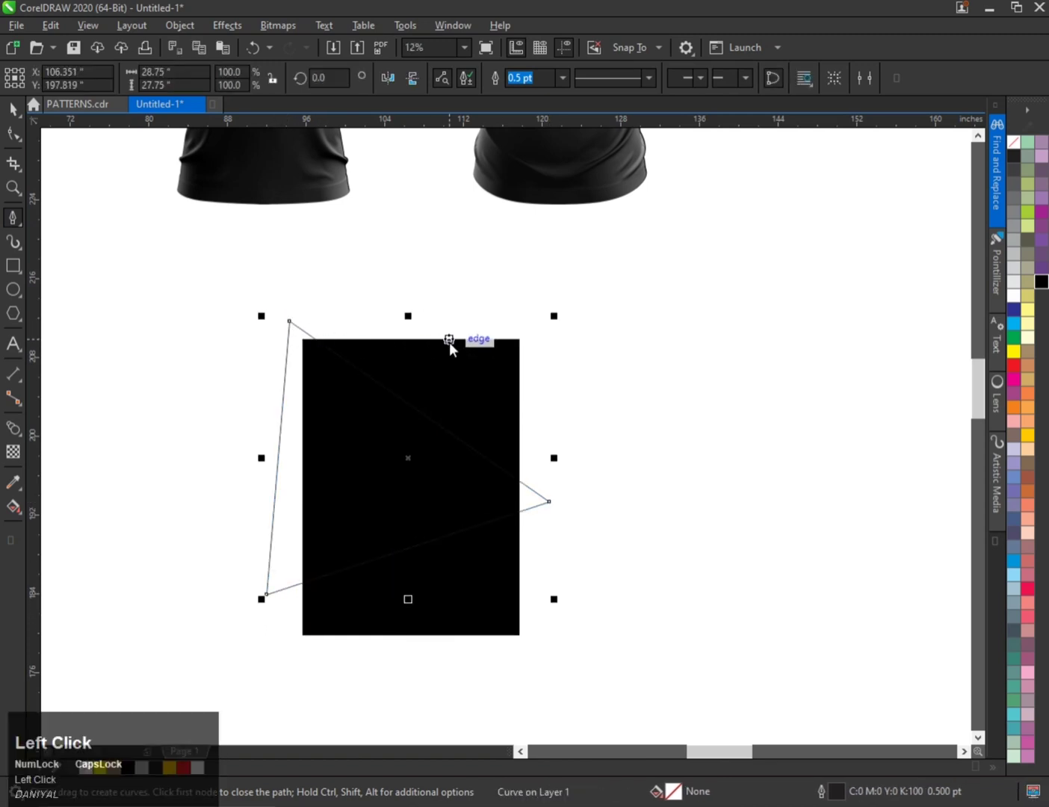
key(ctrl+space)
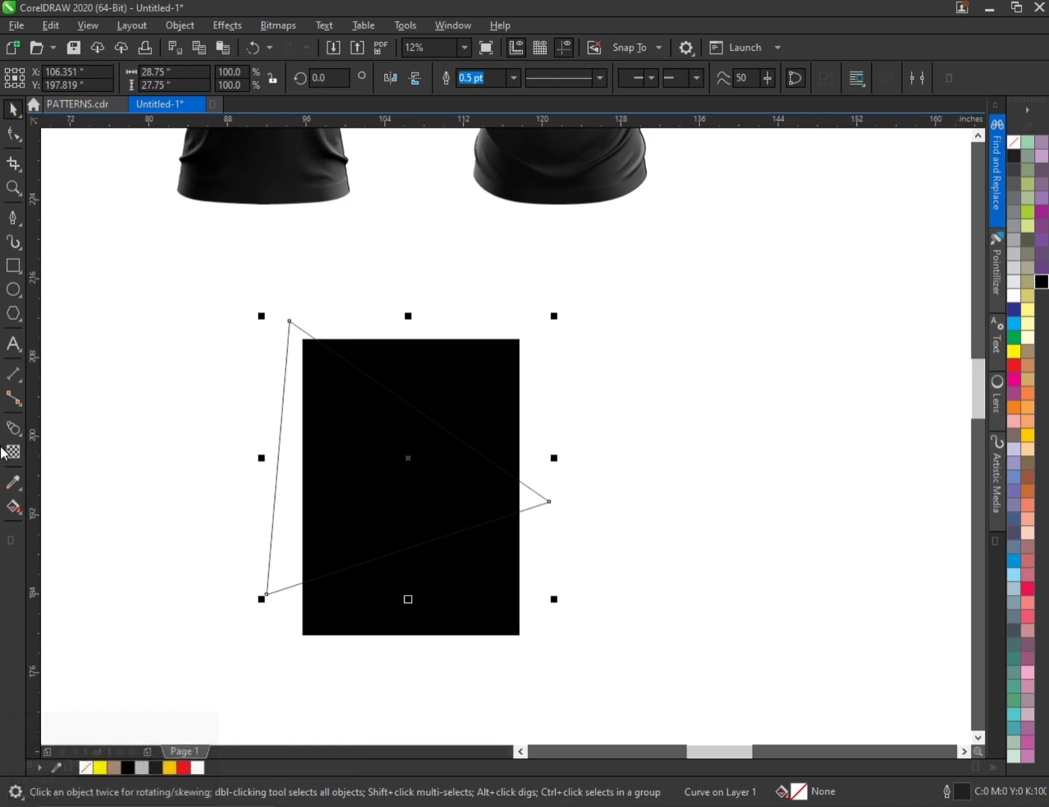
Give the triangle a linear fountain fill from red near its left side to golden yellow near its right tip
click(20, 511)
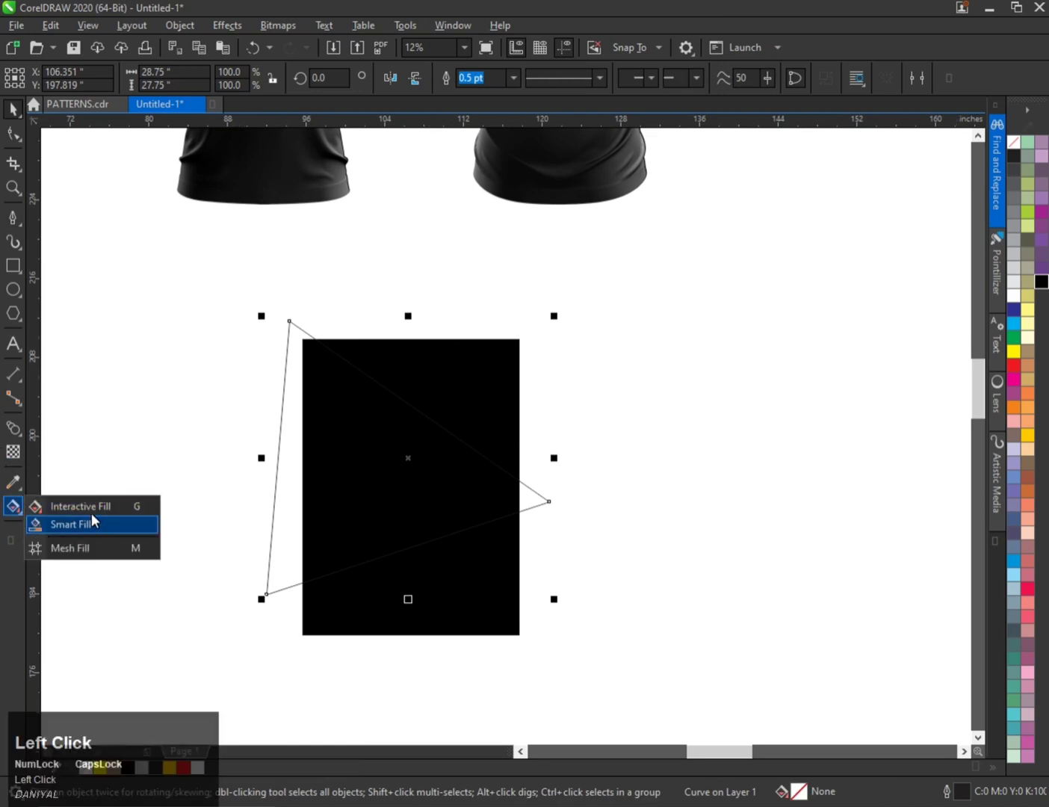
click(91, 507)
drag(289, 481, 459, 477)
click(1028, 435)
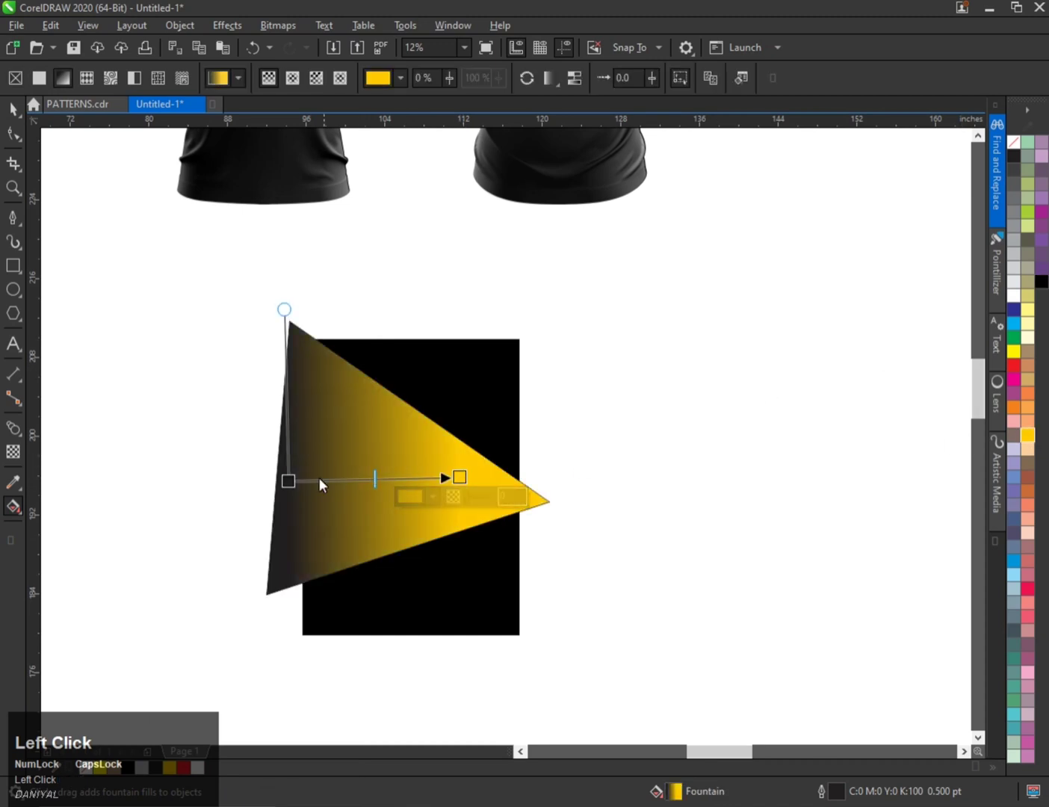
click(289, 480)
click(1013, 365)
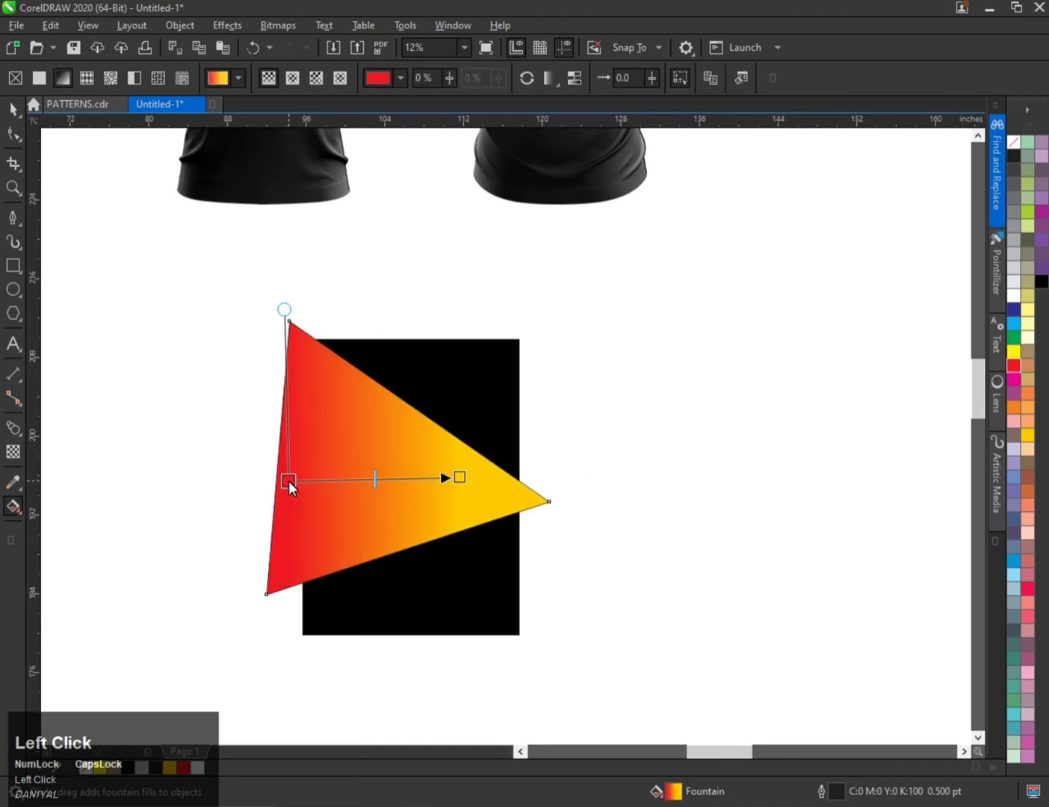
drag(296, 485, 309, 487)
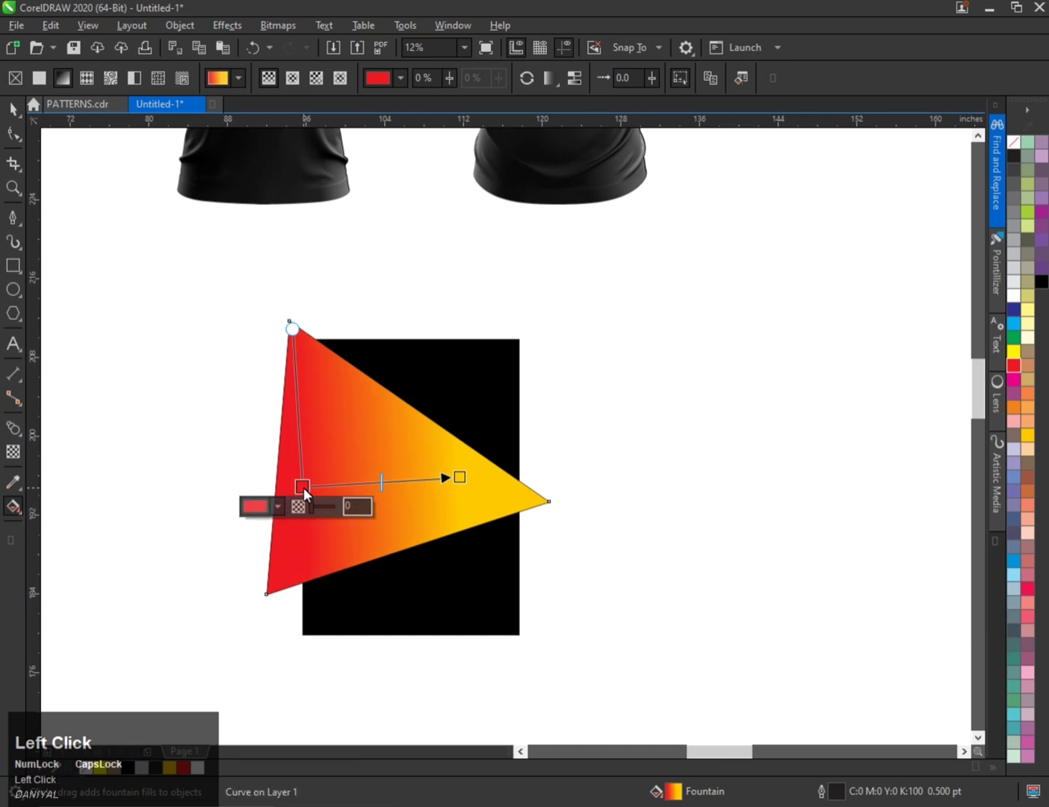
drag(461, 478, 497, 471)
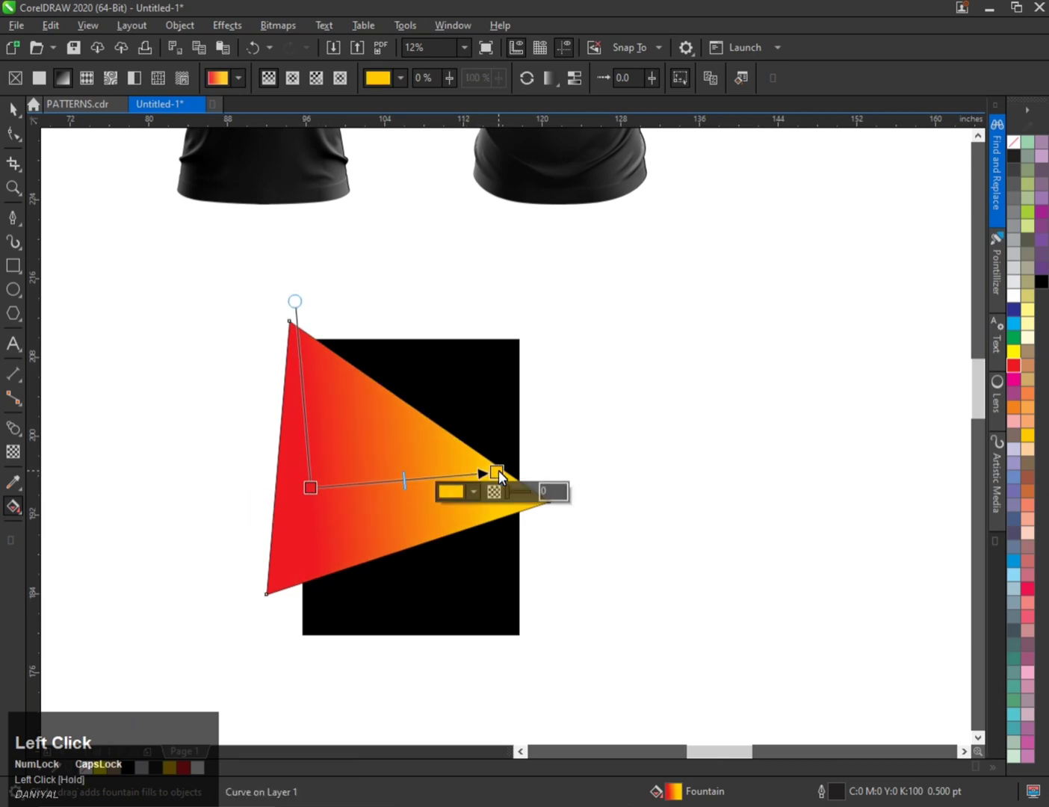
key(space)
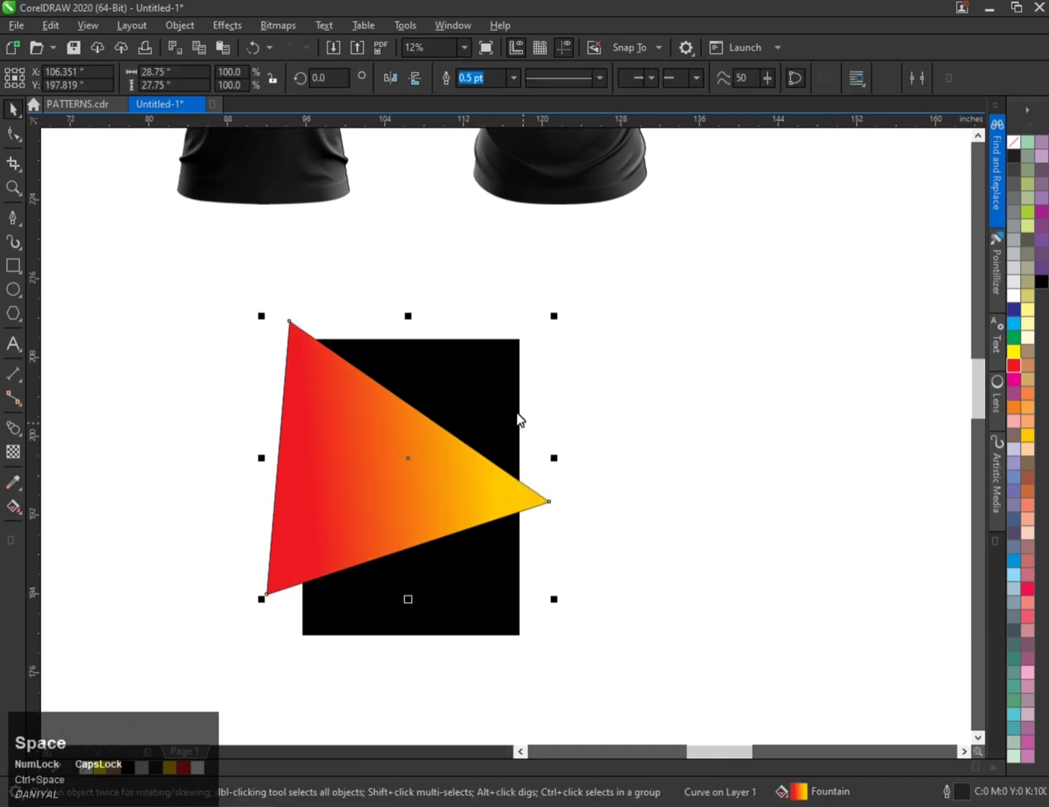
Draw a second closed triangle about 18 by 12.2 inches over the rectangle's upper-right corner, its long side parallel to the first triangle's upper edge
click(10, 221)
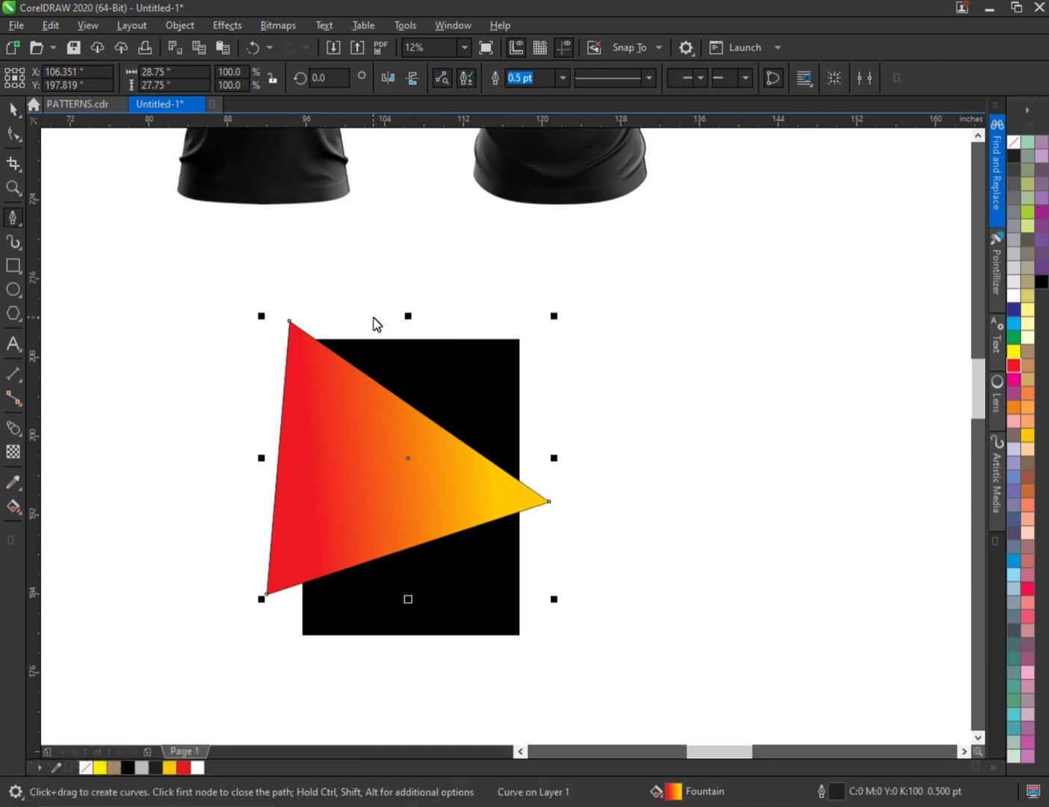
key(space)
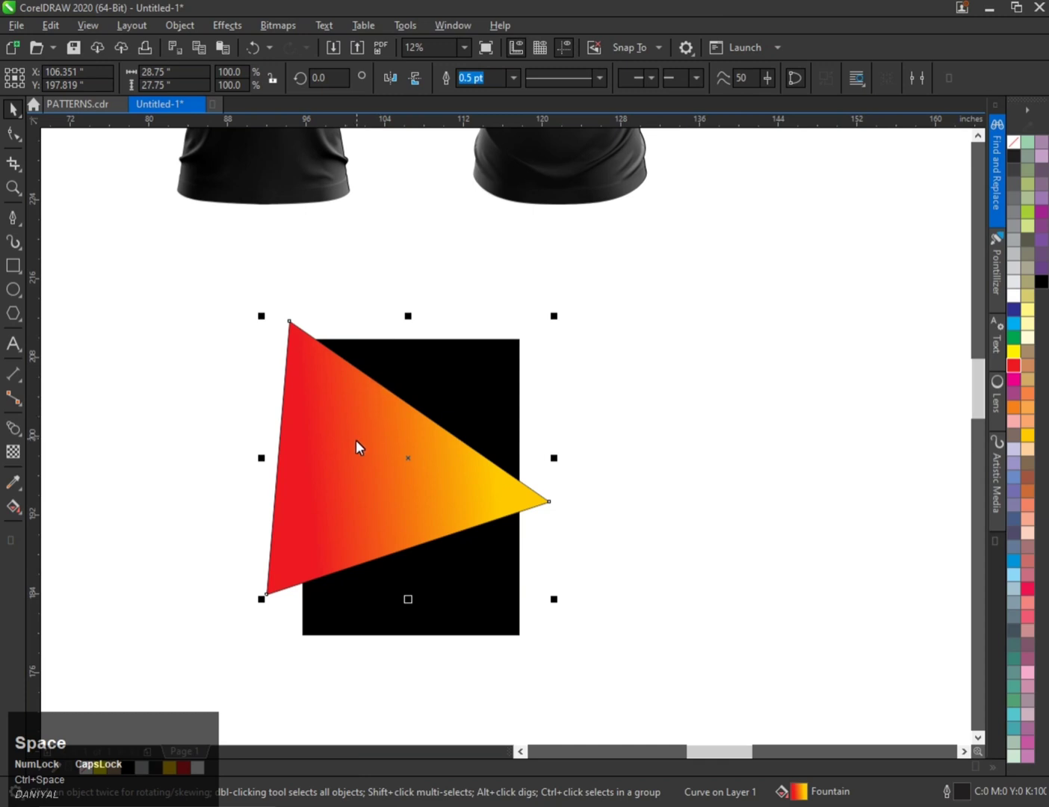
key(space)
scroll(413, 348, up, 2)
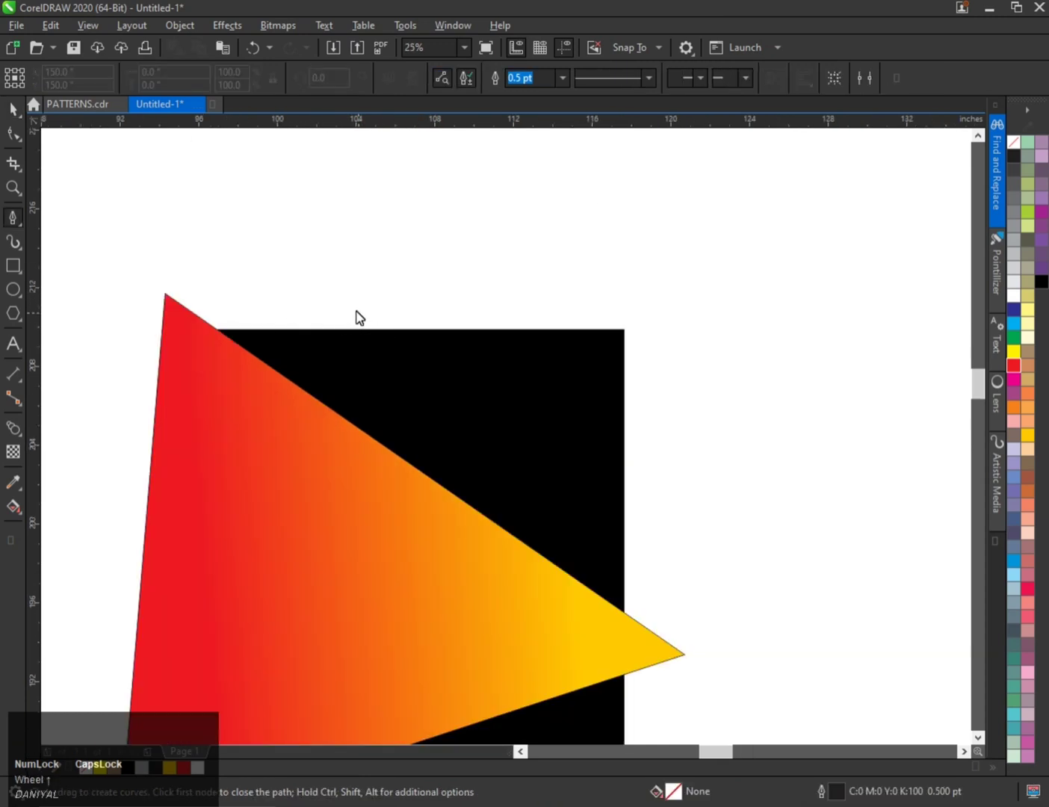
click(346, 293)
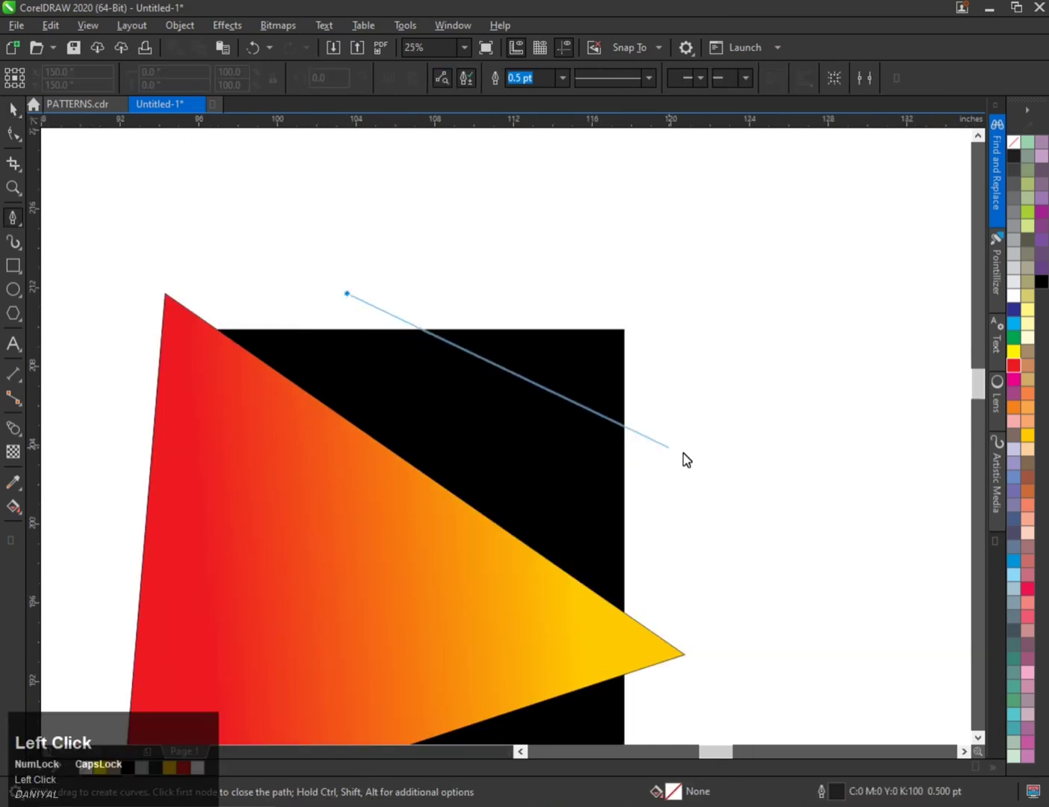
click(677, 533)
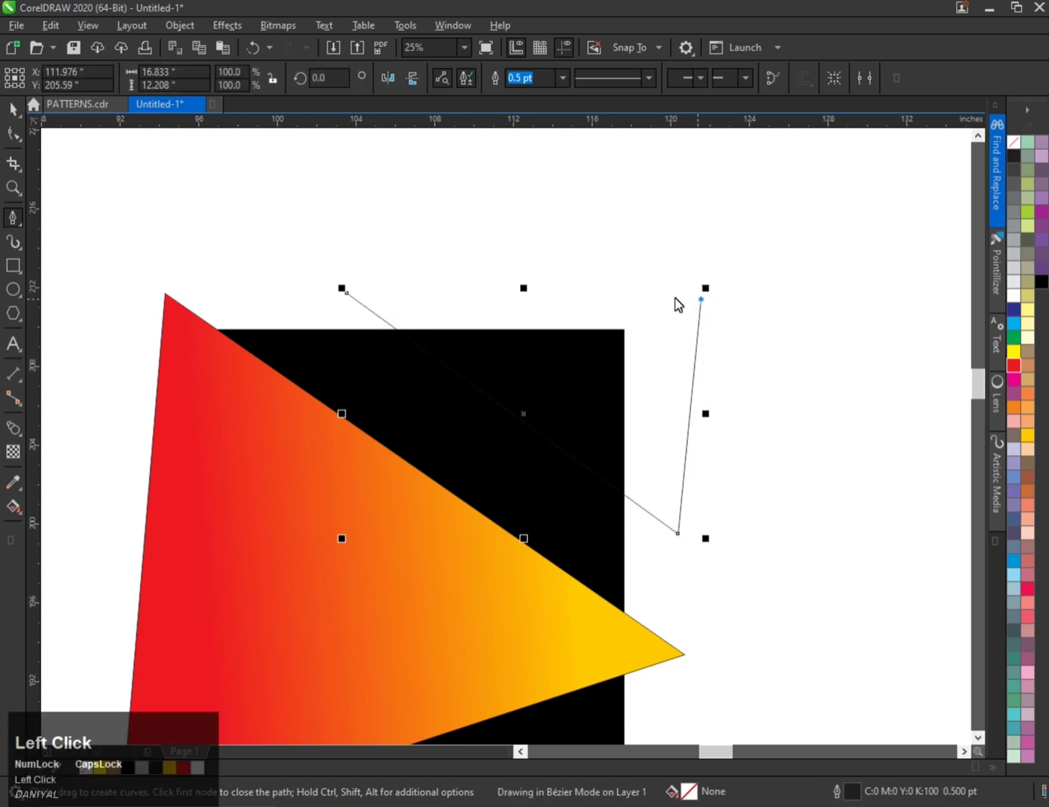
click(346, 294)
key(space)
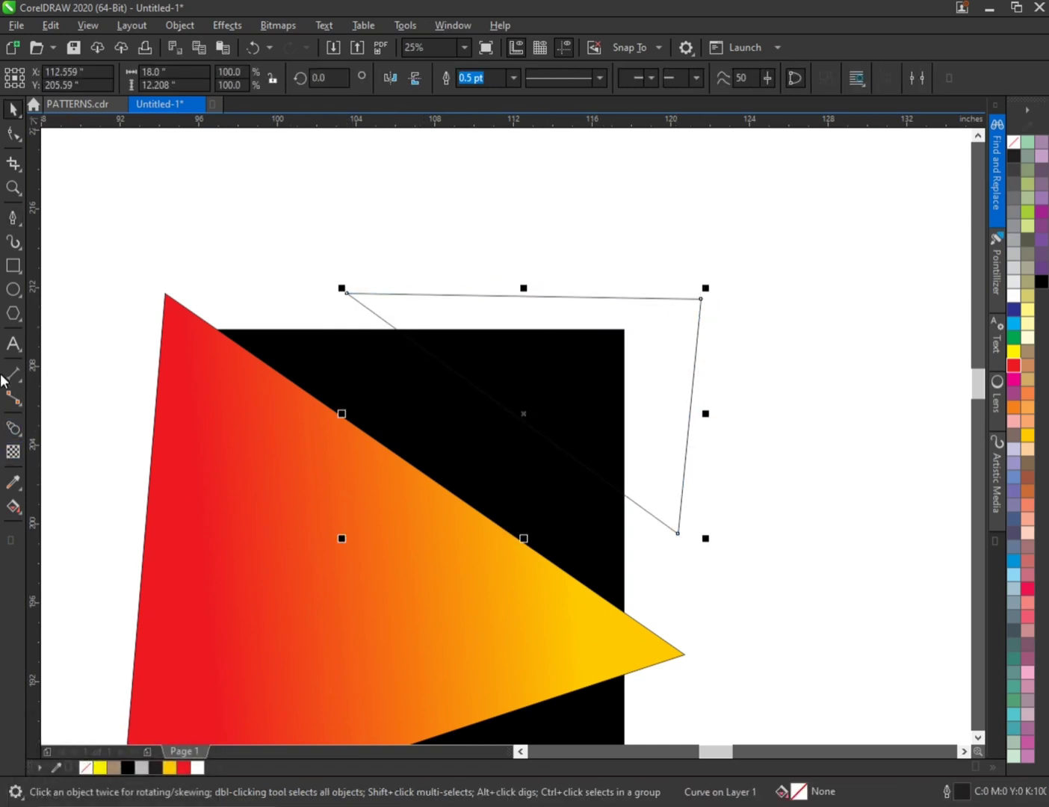
Give the corner triangle a linear fountain fill from golden yellow at its upper-right corner to red just beyond its diagonal edge
click(13, 505)
drag(652, 317, 558, 423)
click(1014, 366)
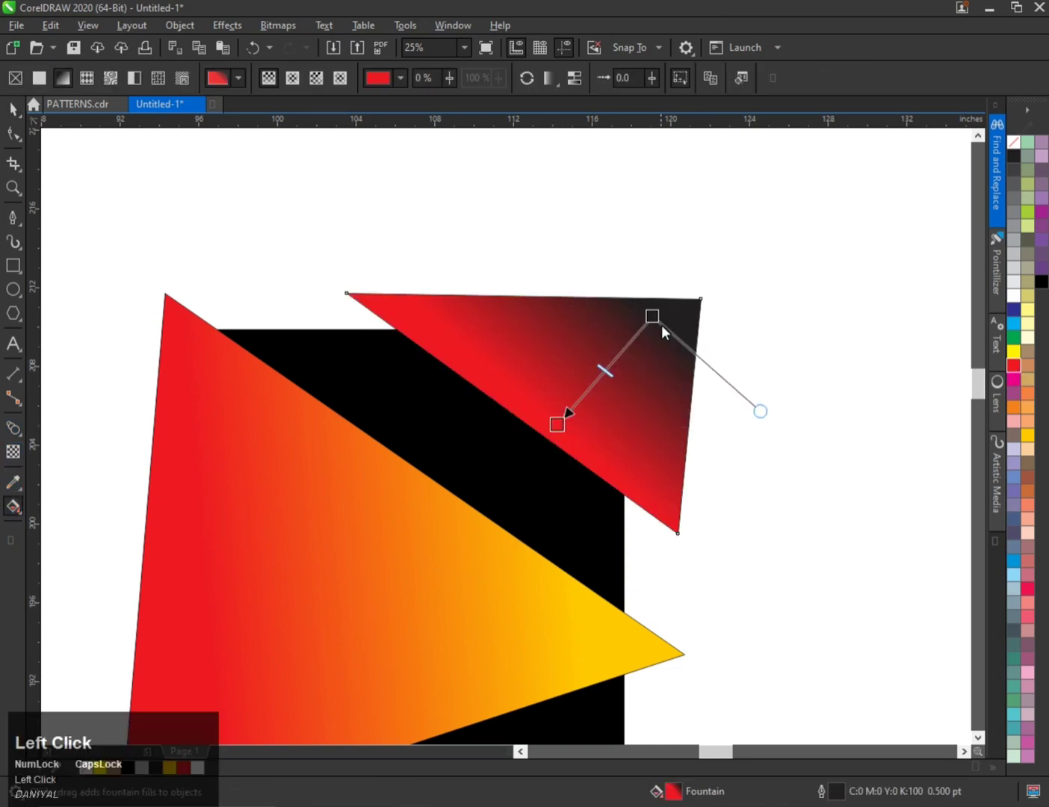
click(653, 318)
click(1027, 435)
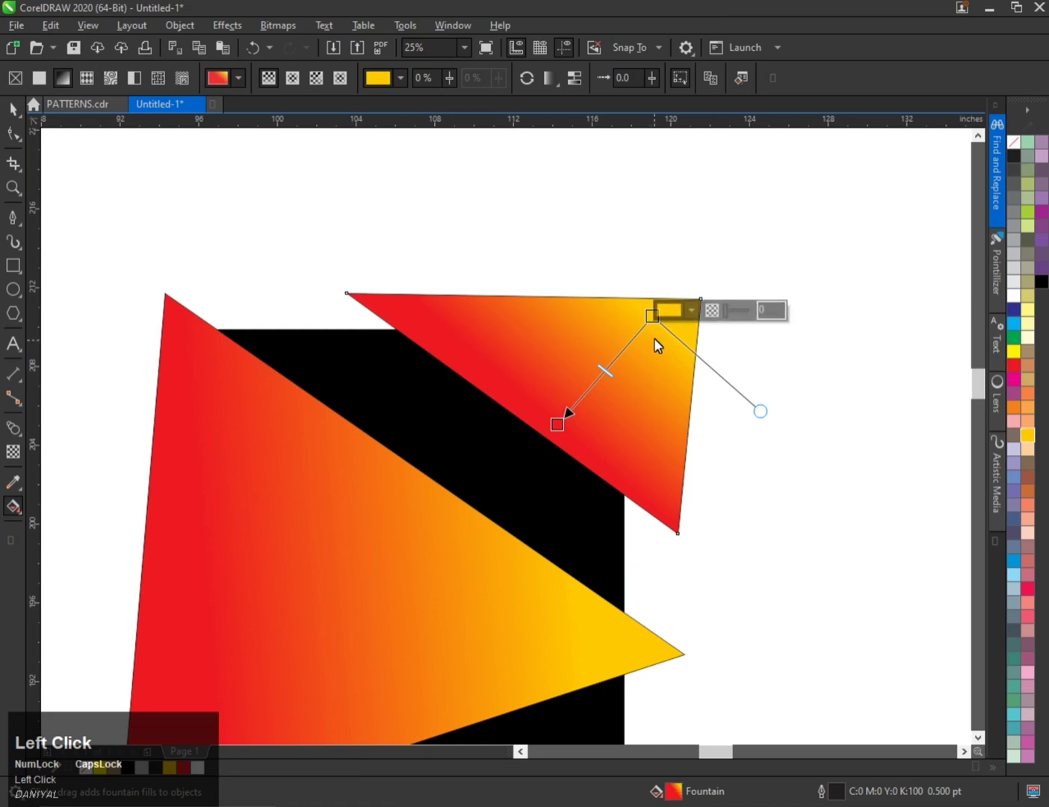
drag(557, 427, 530, 453)
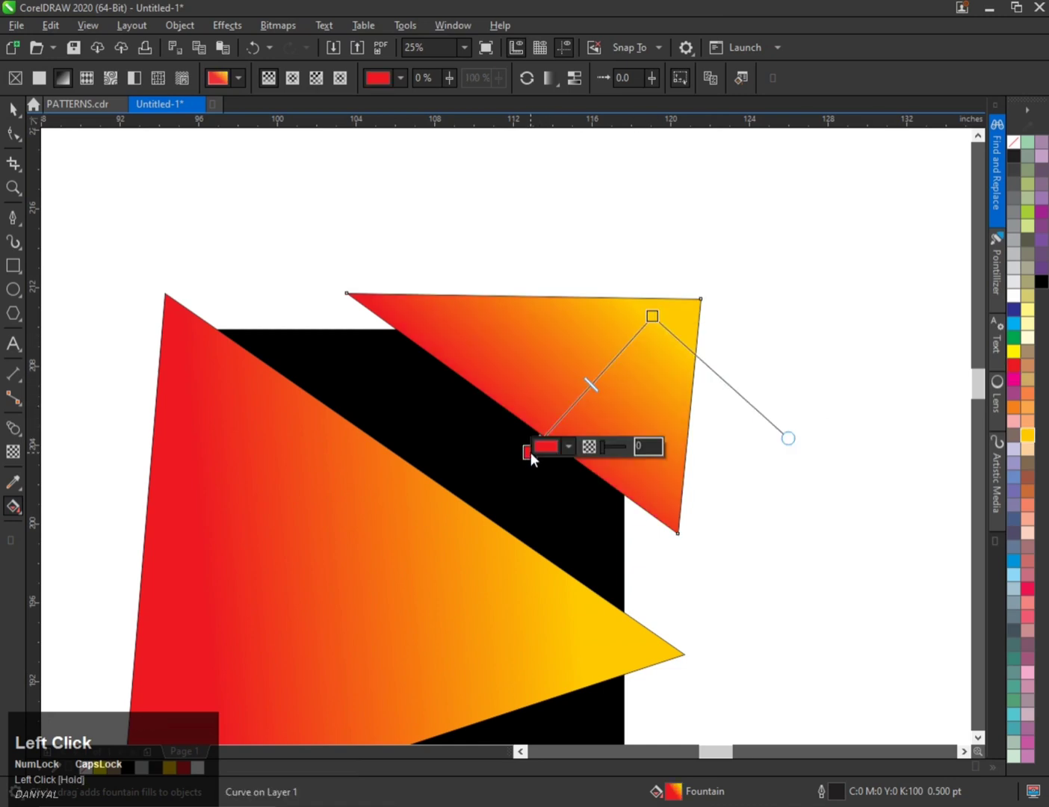
key(space)
Adjust the large triangle's gradient by shifting its red start slightly inward and its yellow end out past the right tip
scroll(448, 312, down, 1)
scroll(436, 420, up, 1)
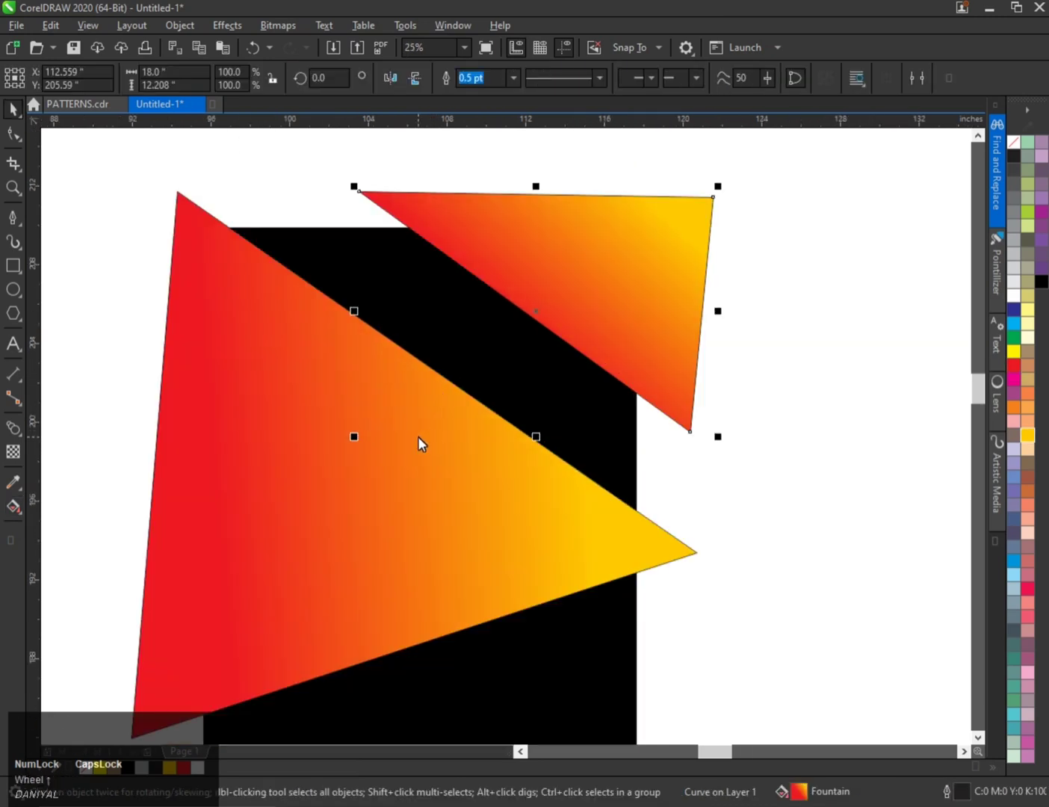
click(418, 439)
click(14, 507)
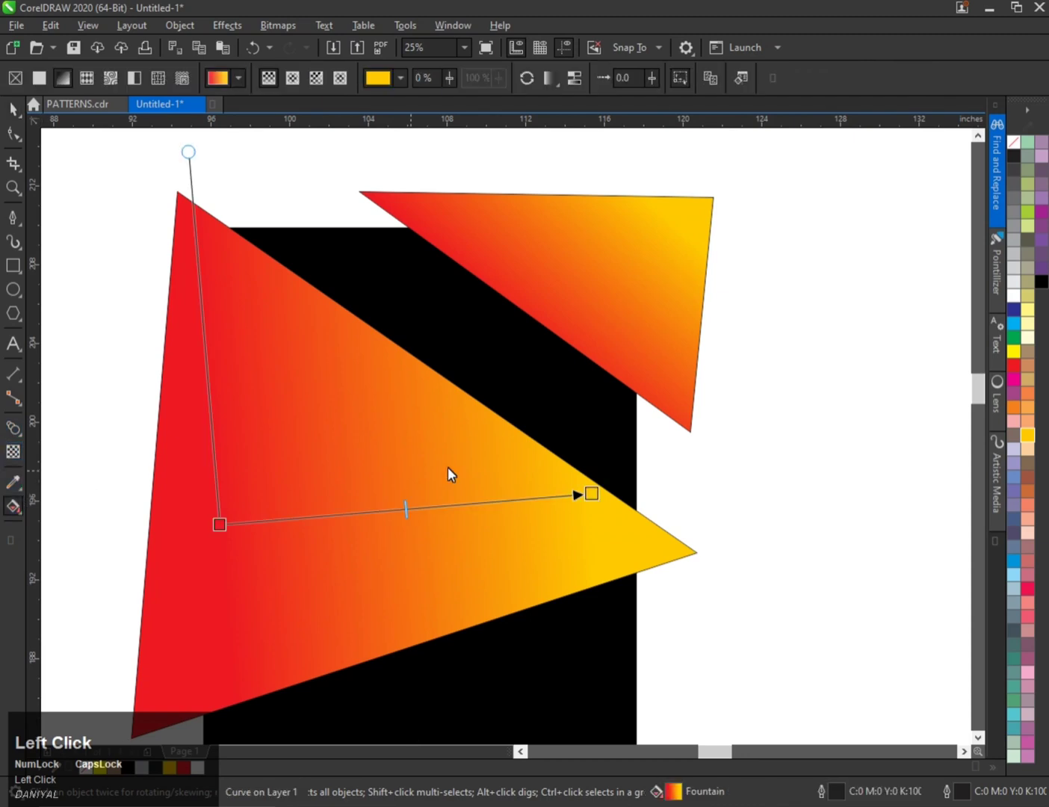
drag(216, 524, 243, 501)
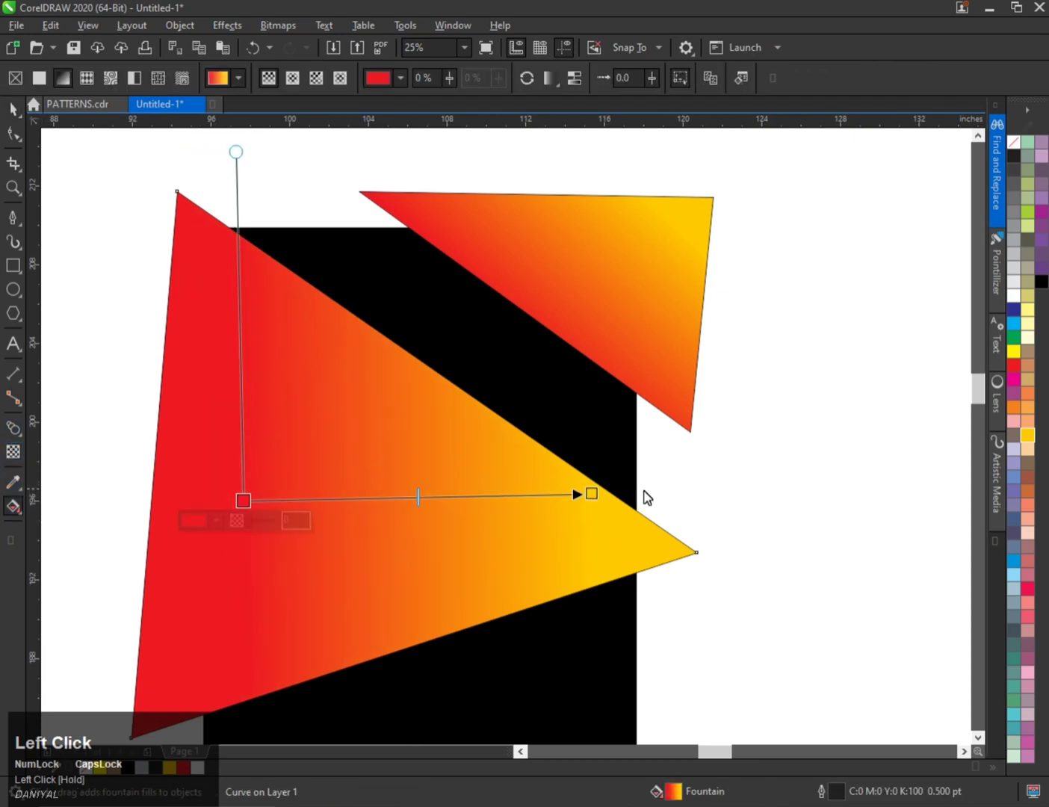
drag(592, 494, 704, 496)
scroll(313, 476, down, 1)
scroll(314, 477, up, 1)
key(space)
Remove the outlines from both gradient triangles
scroll(380, 358, down, 1)
shift+click(483, 322)
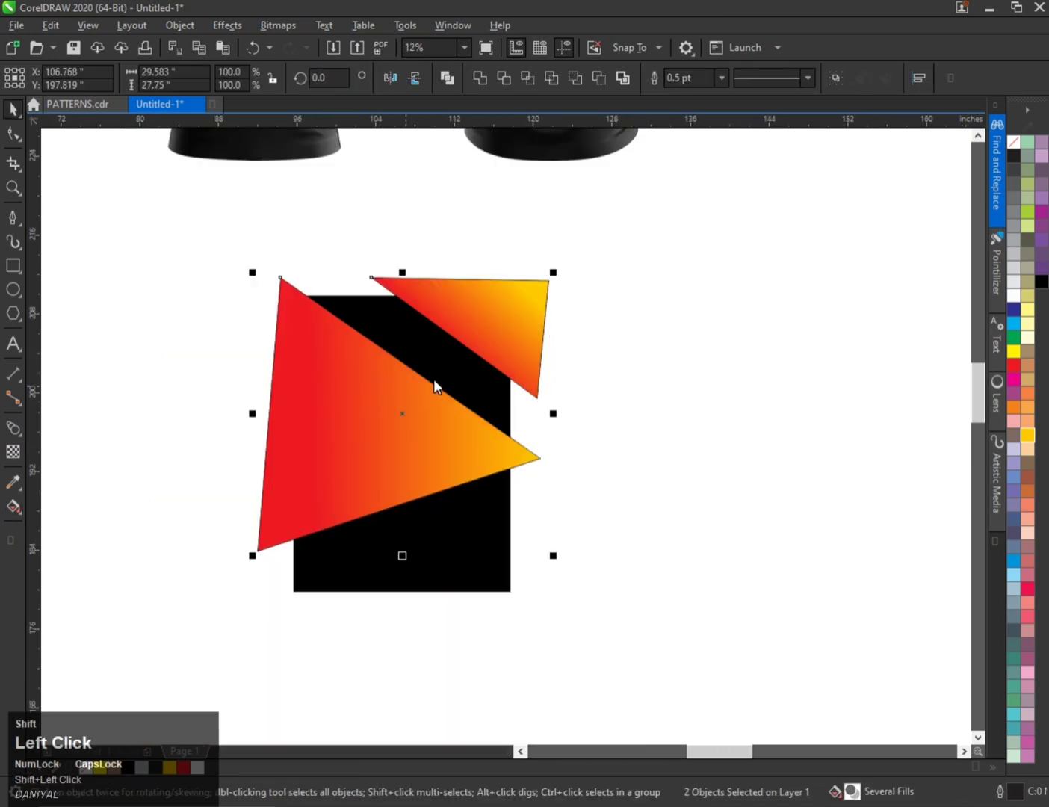
right_click(1013, 142)
PowerClip both gradient triangles inside the black rectangle
scroll(486, 331, up, 1)
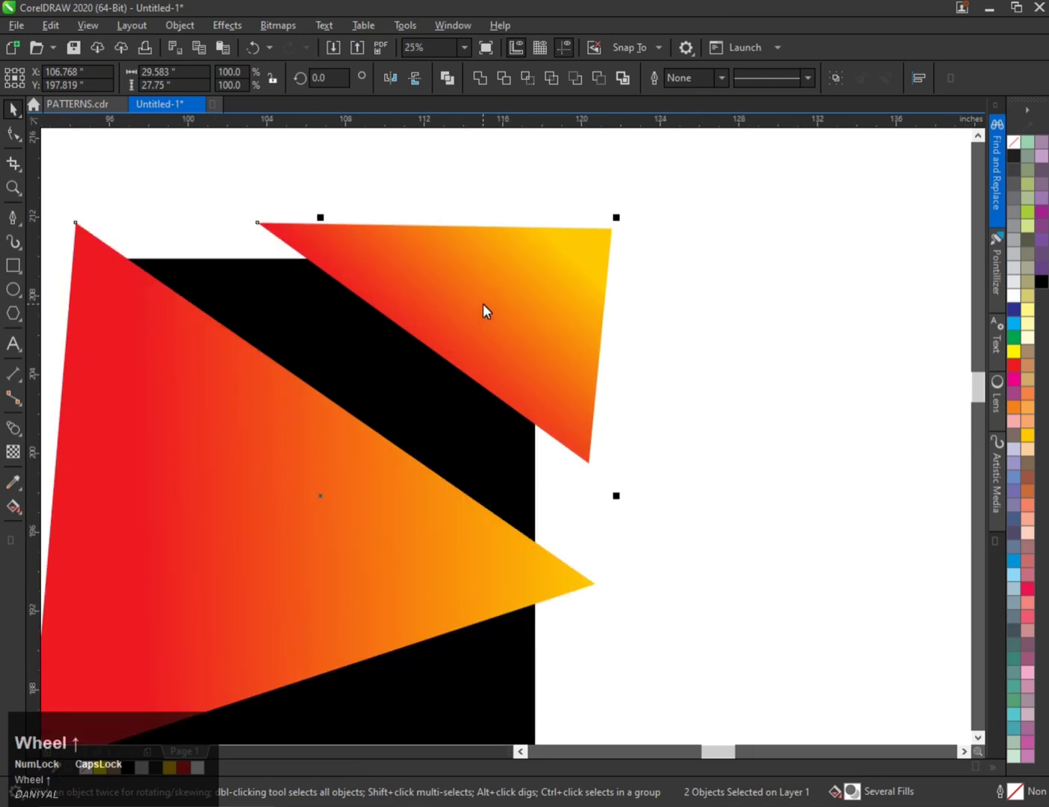
right_click(483, 303)
click(571, 517)
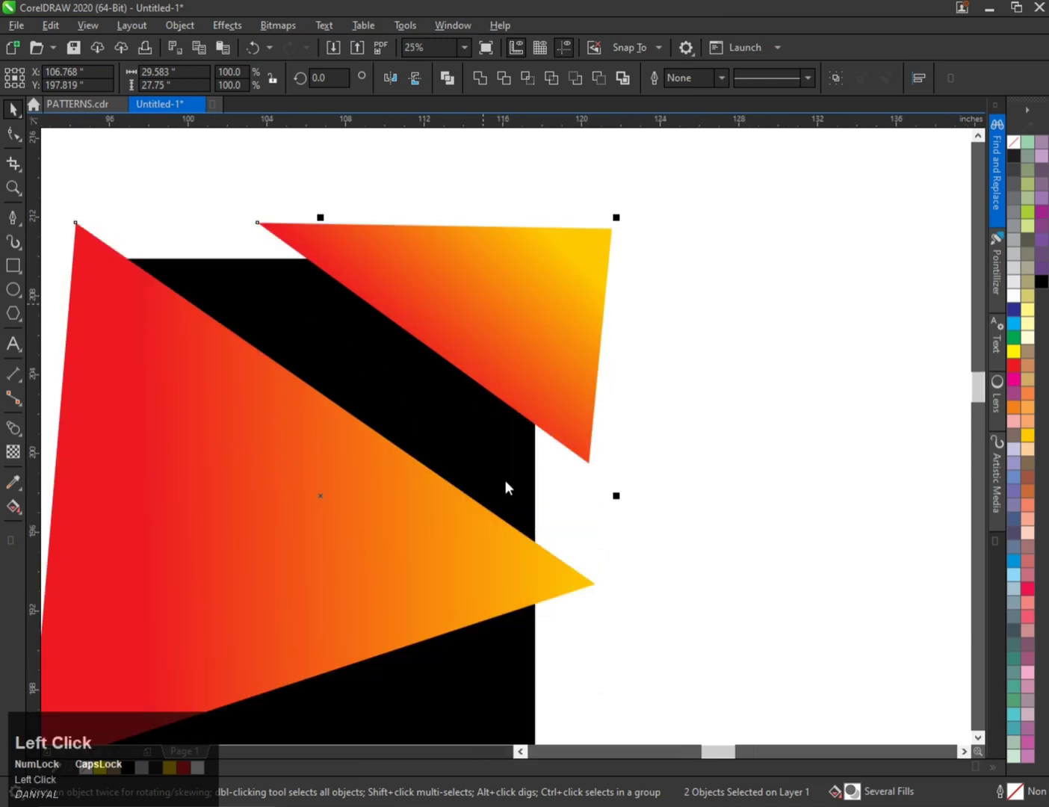
click(434, 437)
Draw a 0.5 inch square in the empty area right of the artwork, filled black with no outline
scroll(435, 443, down, 1)
scroll(431, 386, up, 1)
scroll(456, 363, down, 1)
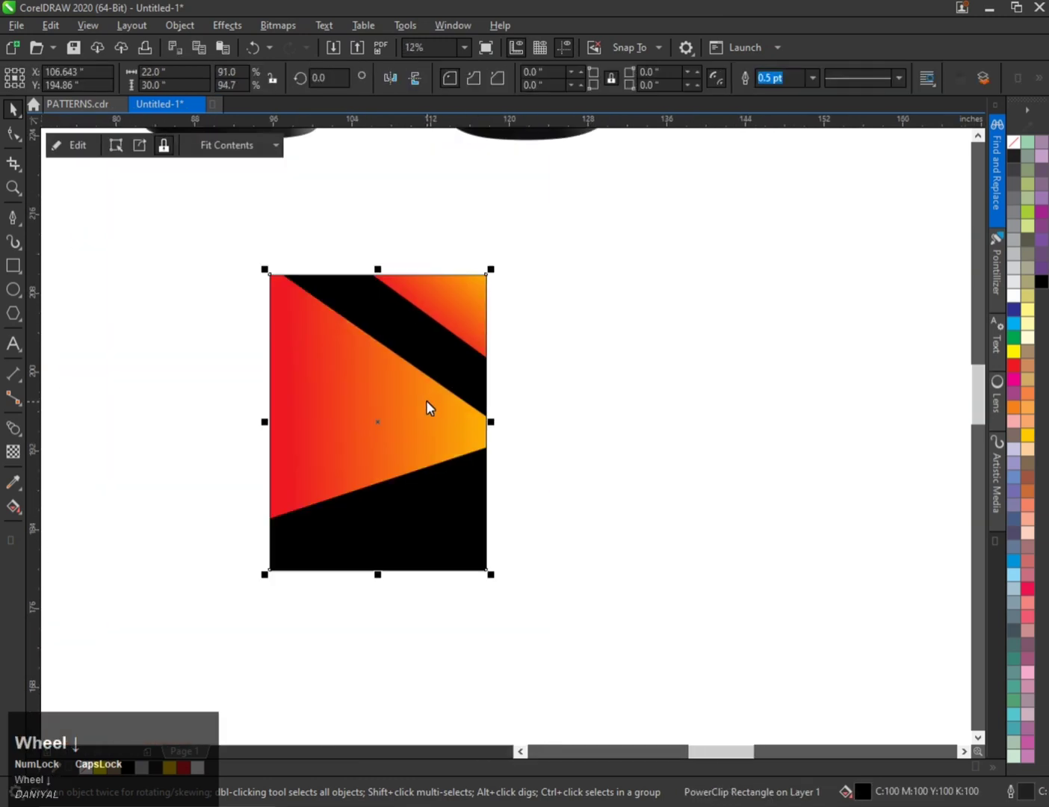
scroll(368, 402, up, 1)
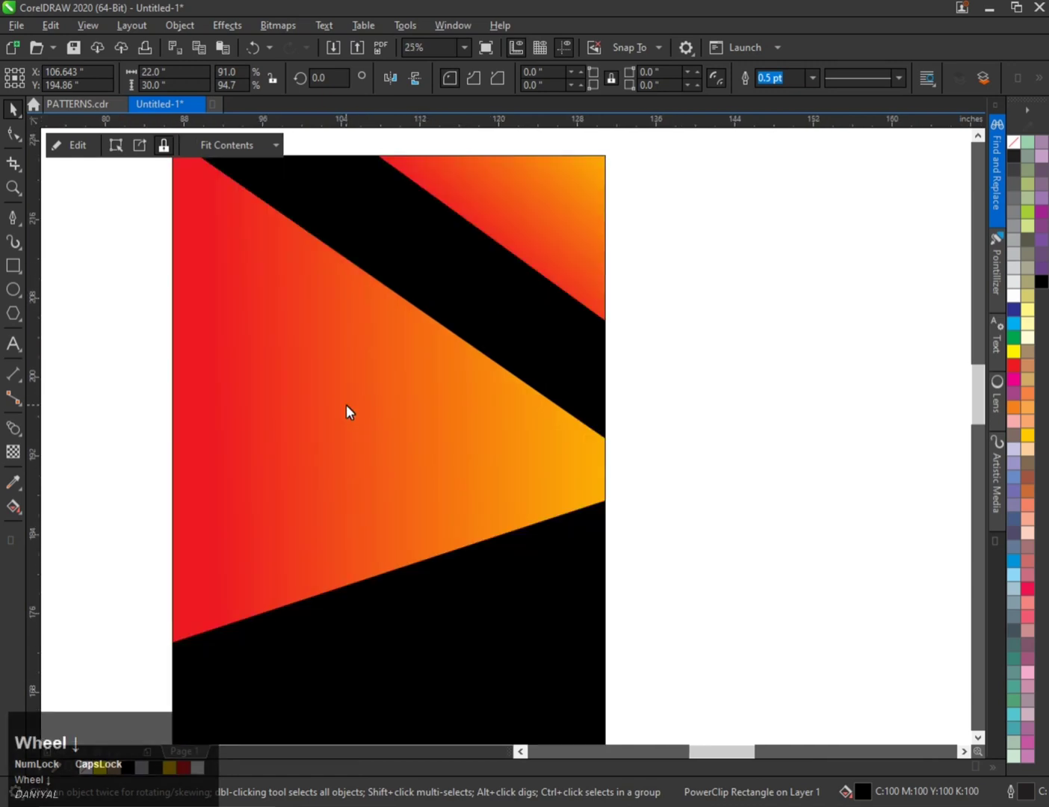
scroll(346, 412, down, 1)
click(13, 266)
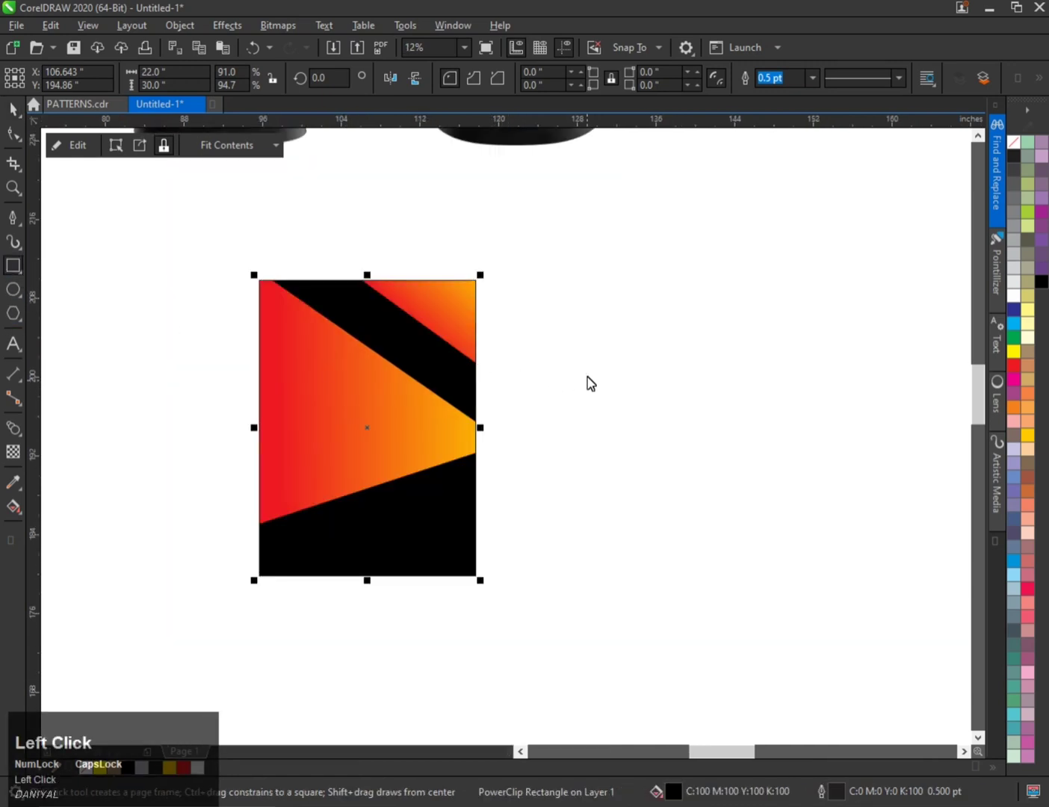
scroll(523, 385, up, 1)
scroll(489, 444, up, 1)
drag(450, 438, 469, 457)
click(1041, 282)
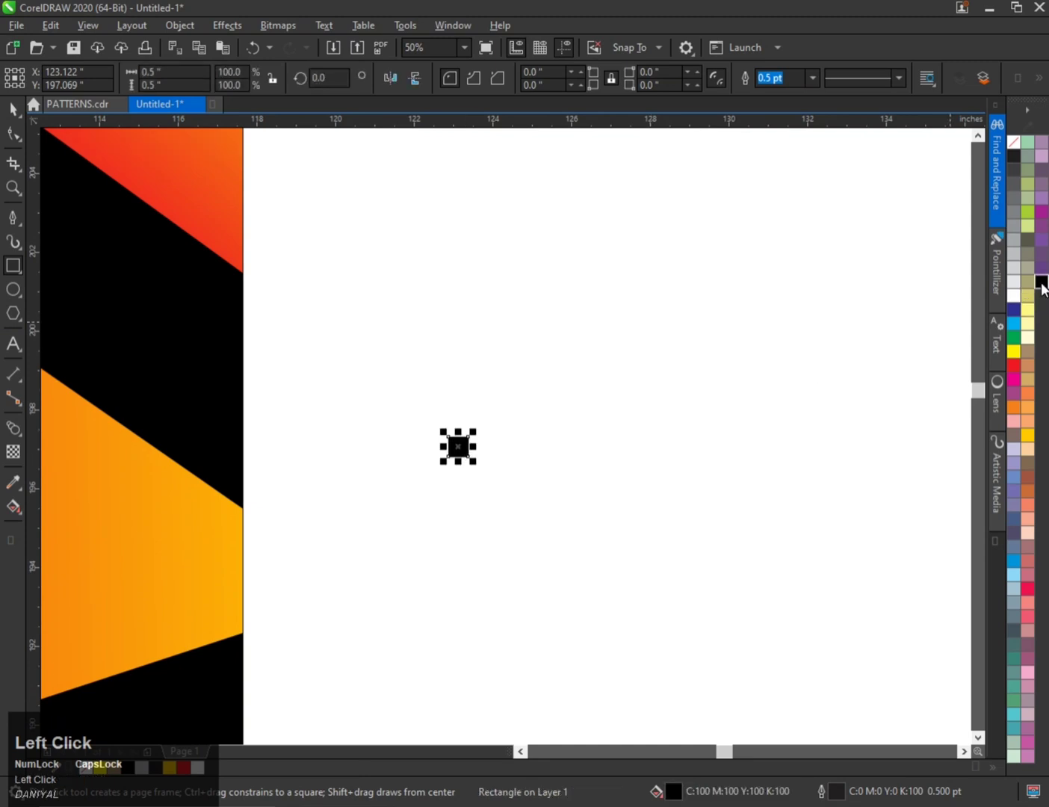
right_click(1013, 141)
Place a copy of the small black square about 0.83 inches to its right on the same level
scroll(394, 448, up, 2)
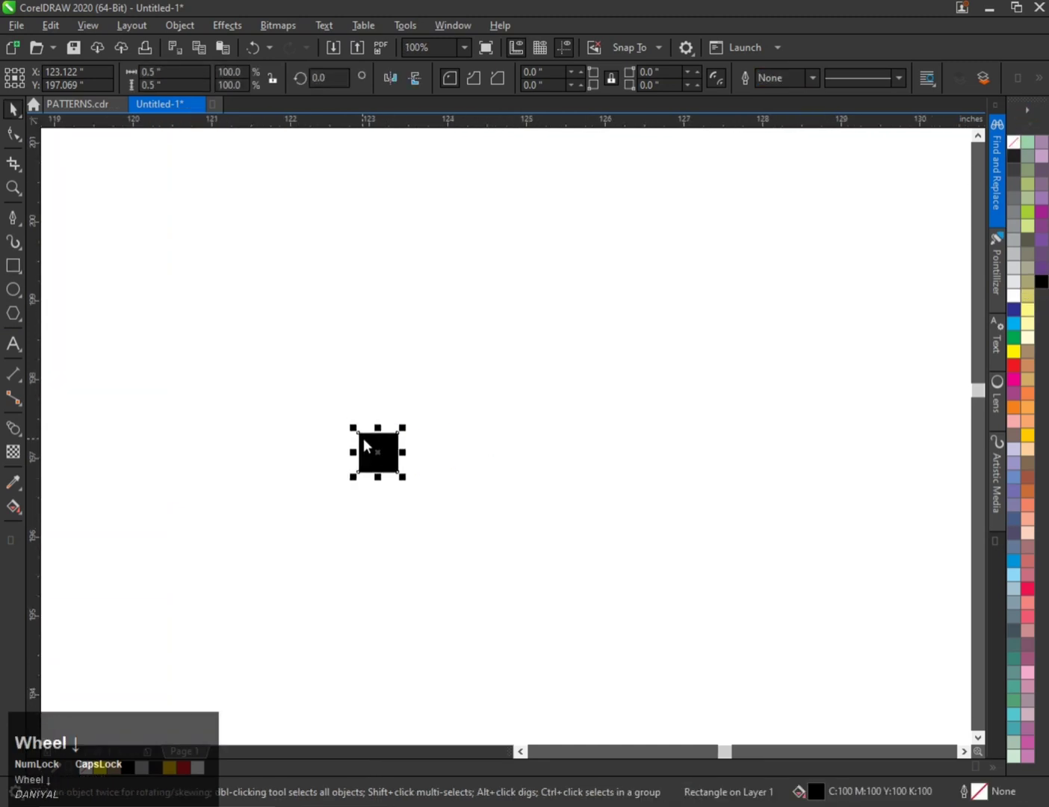
drag(343, 452, 469, 440)
right_click(469, 440)
Repeat the duplication at the same spacing until the horizontal row of squares is about 28 inches long
scroll(382, 448, down, 3)
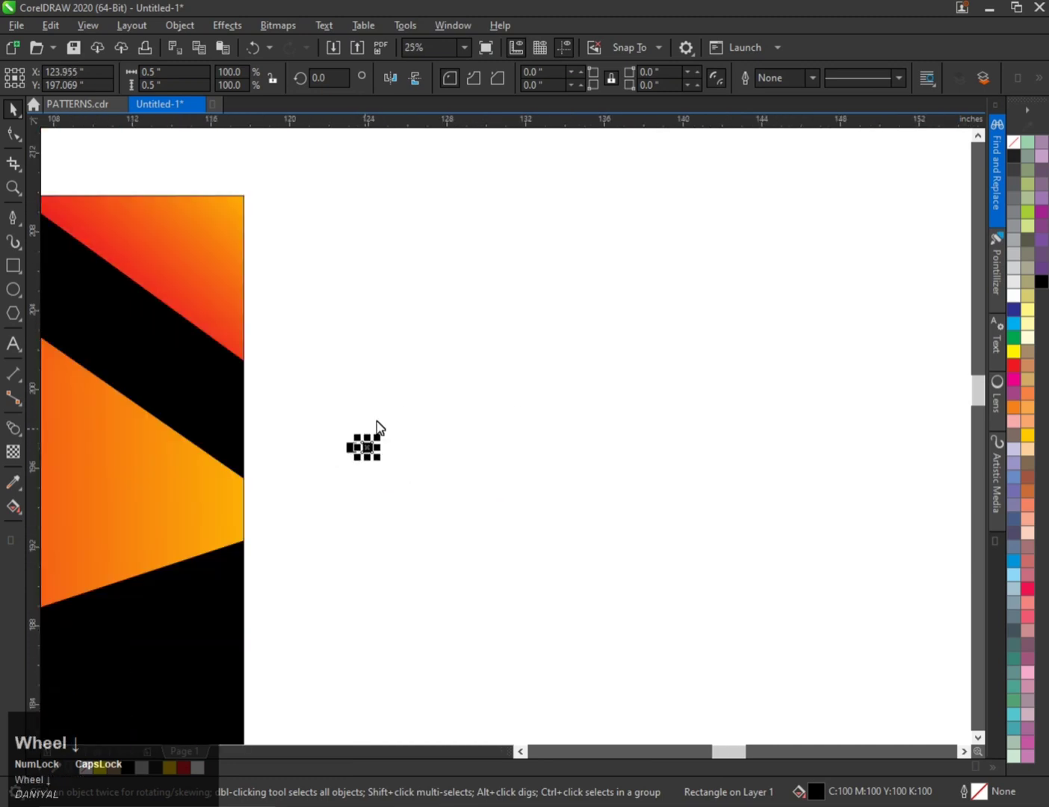
key(ctrl+r)
key(ctrl+r)
key(ctrl+r)
key(ctrl+r)
key(ctrl+r)
key(ctrl+r)
key(ctrl+r)
key(ctrl+r)
key(ctrl+r)
key(ctrl+r)
key(ctrl+r)
key(ctrl+r)
key(ctrl+r)
key(ctrl+r)
key(ctrl+r)
key(ctrl+r)
key(ctrl+r)
key(ctrl+r)
key(ctrl+r)
key(ctrl+r)
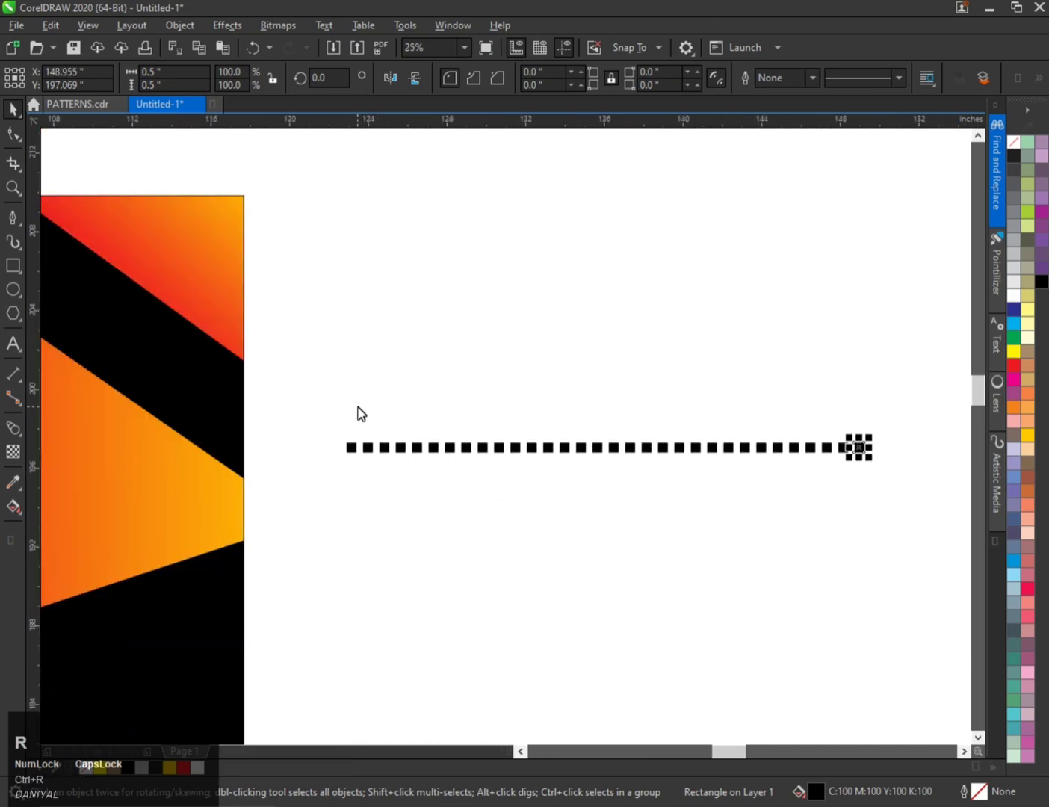
scroll(351, 437, down, 1)
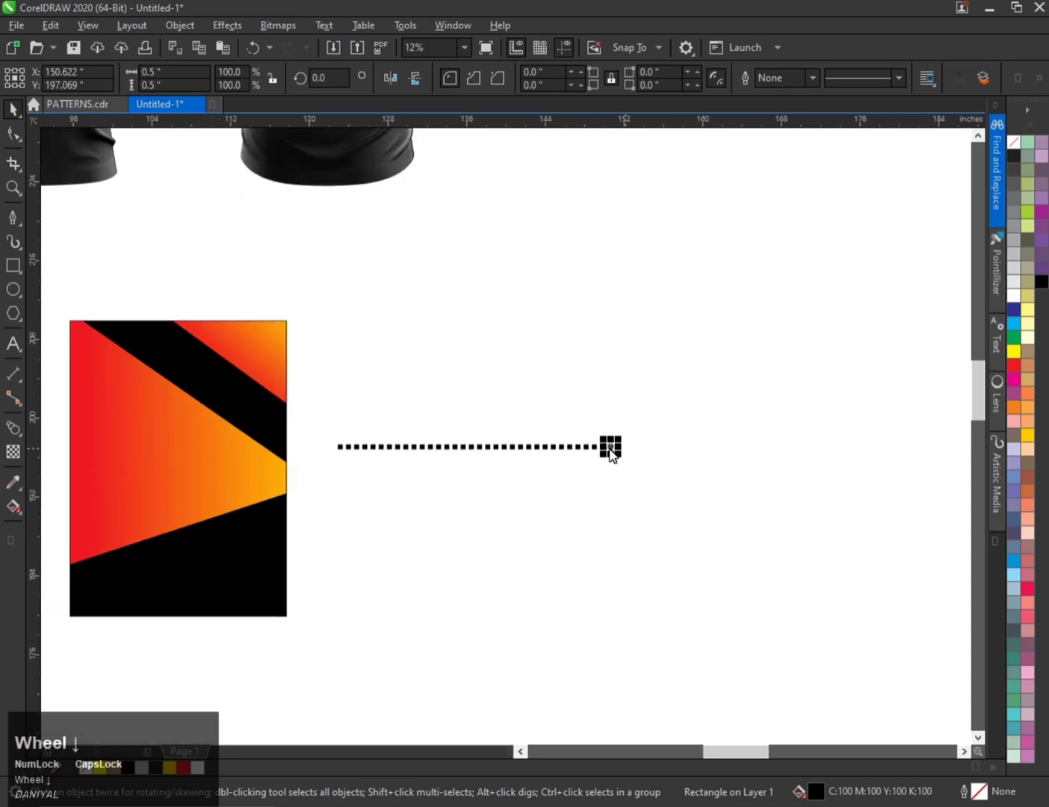
scroll(611, 454, up, 2)
scroll(448, 467, down, 2)
scroll(493, 463, up, 2)
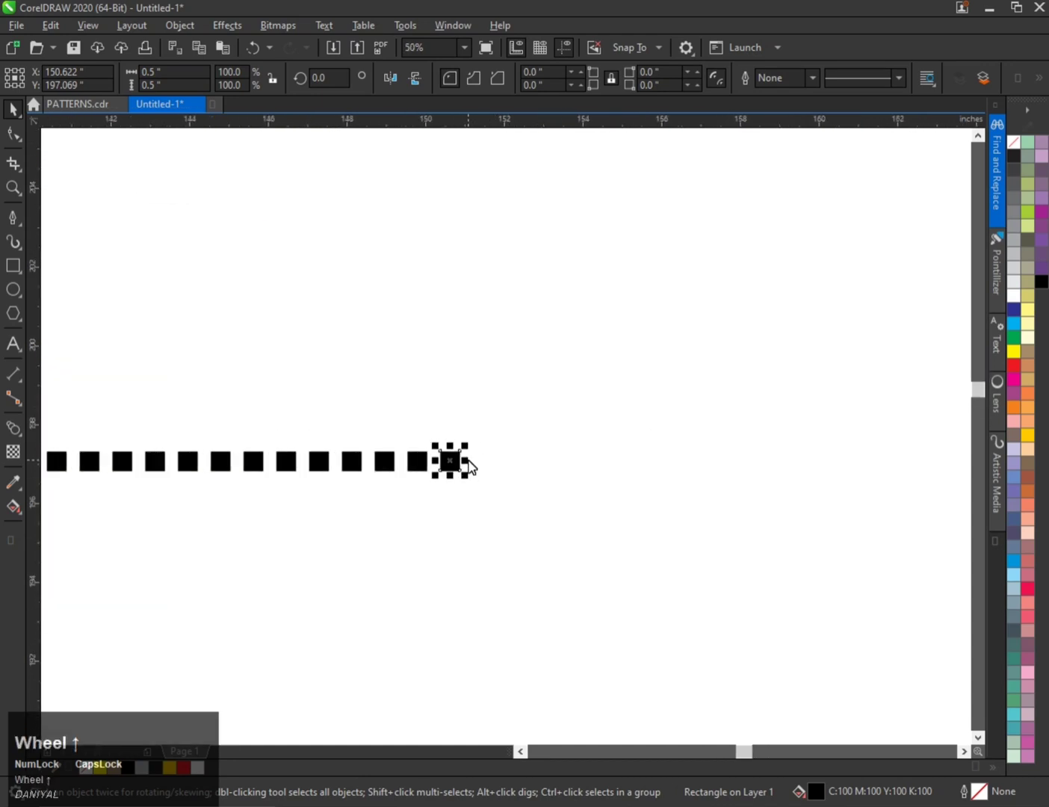
Stretch the row's last square into a bar about 5.44 inches long and place a mirrored copy of the whole row overlapping that bar
drag(468, 461, 660, 458)
scroll(543, 440, down, 2)
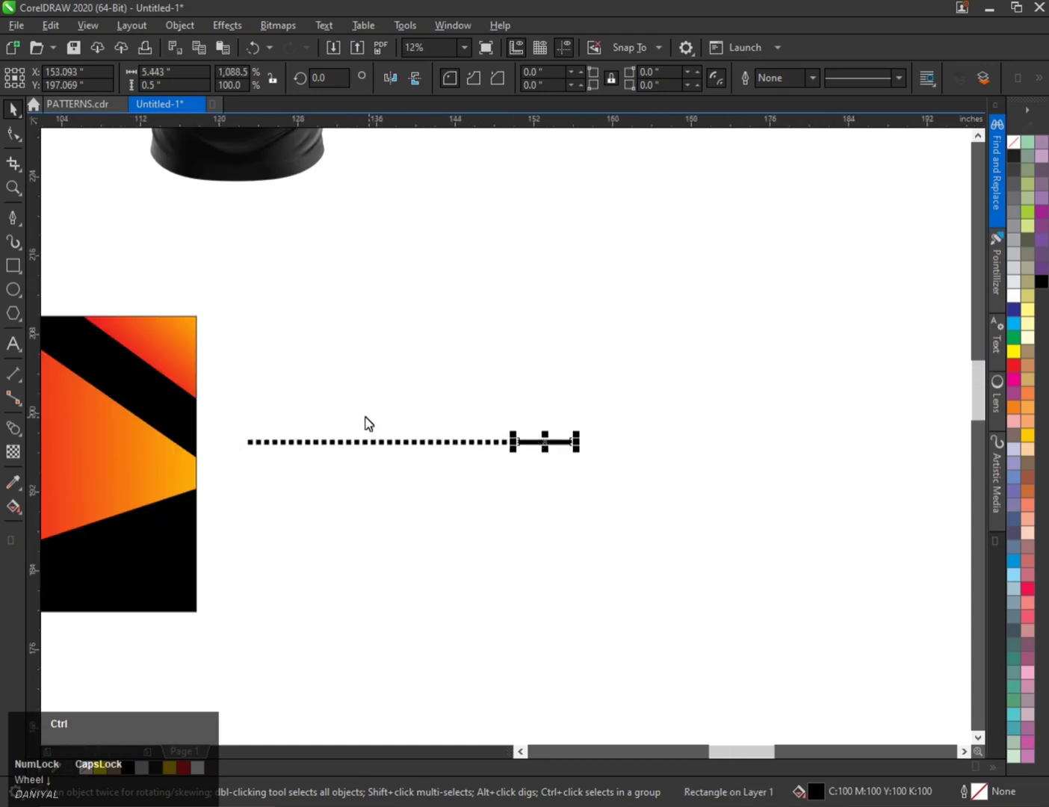
key(ctrl+space)
key(space)
drag(231, 392, 652, 497)
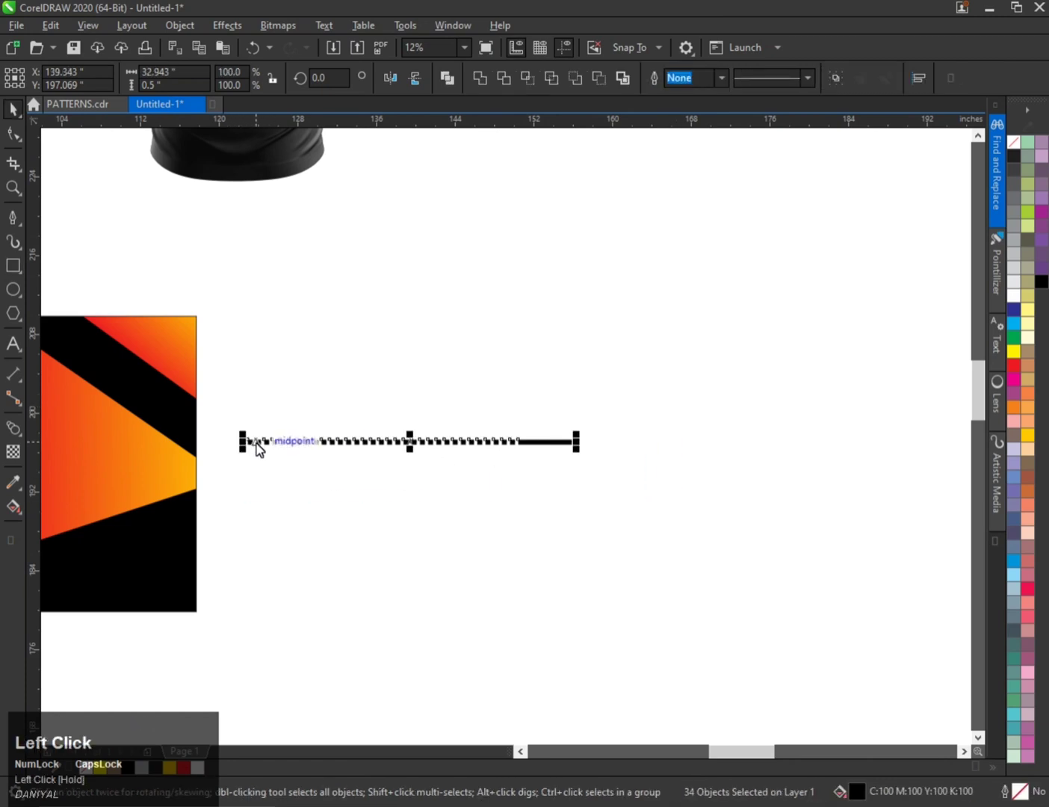
drag(247, 441, 141, 442)
right_click(601, 443)
scroll(572, 447, up, 3)
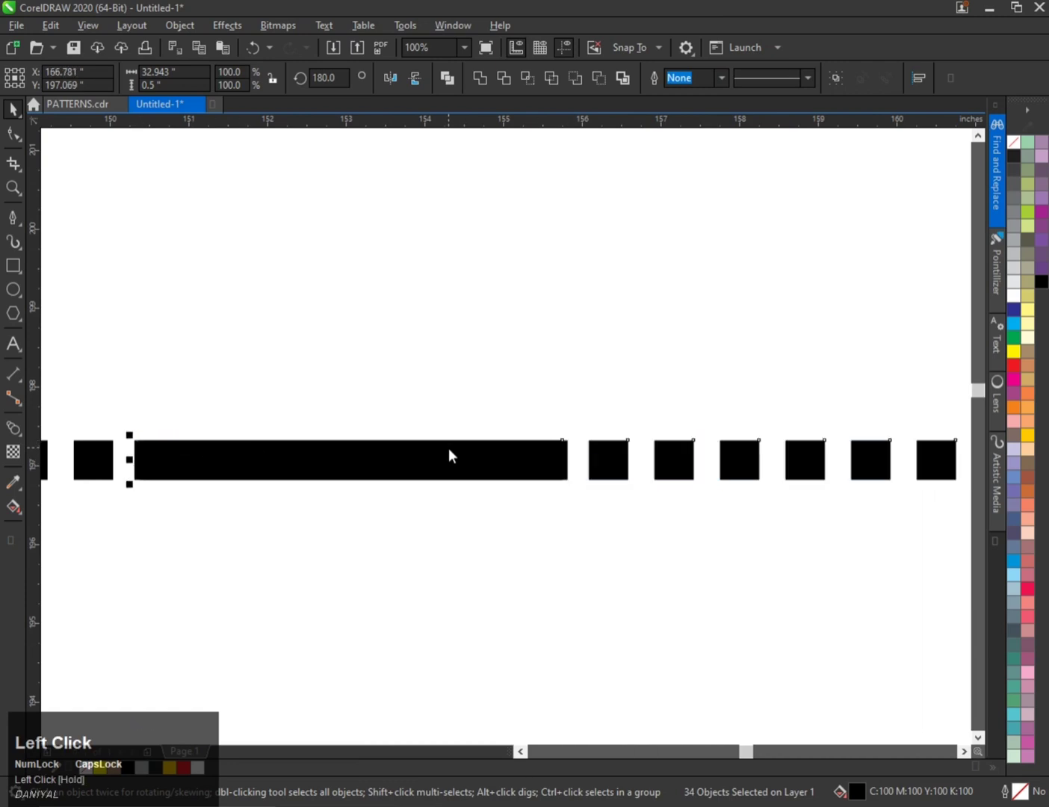
Place a copy of the full row about 0.81 inches below it and repeat the duplication once for a third row
scroll(448, 448, down, 4)
scroll(327, 459, up, 1)
drag(241, 410, 857, 498)
scroll(597, 468, up, 2)
drag(528, 440, 530, 471)
right_click(530, 470)
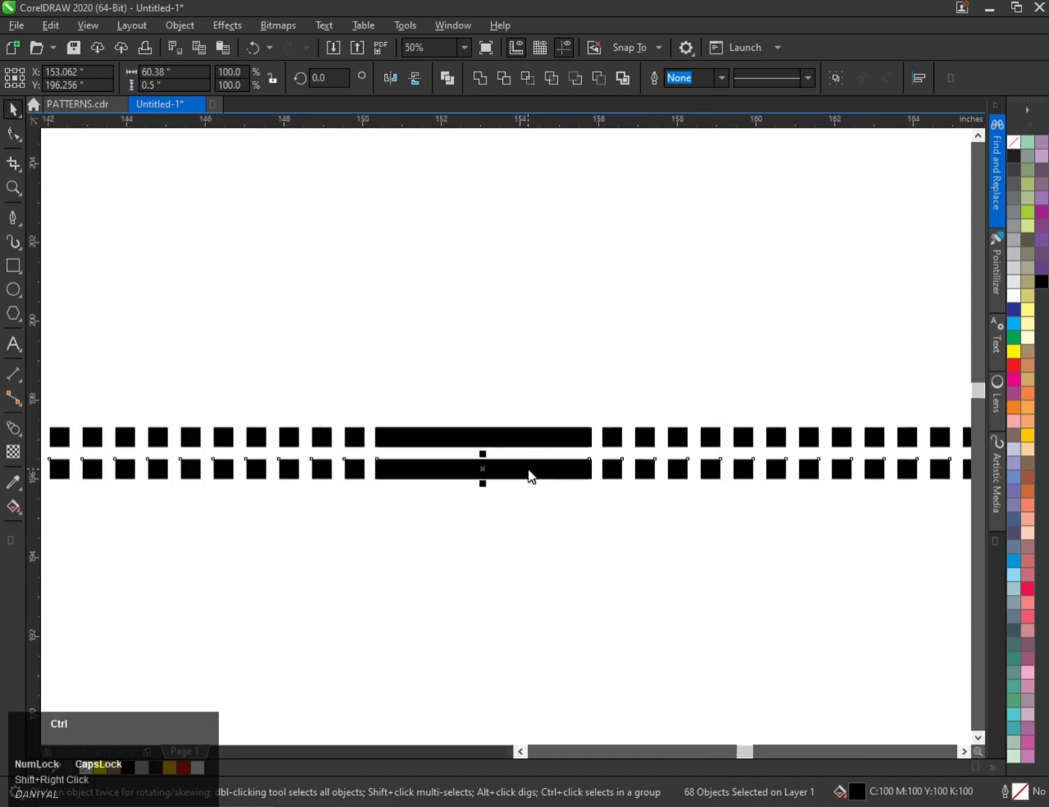
scroll(529, 475, down, 2)
key(ctrl+r)
scroll(528, 478, down, 1)
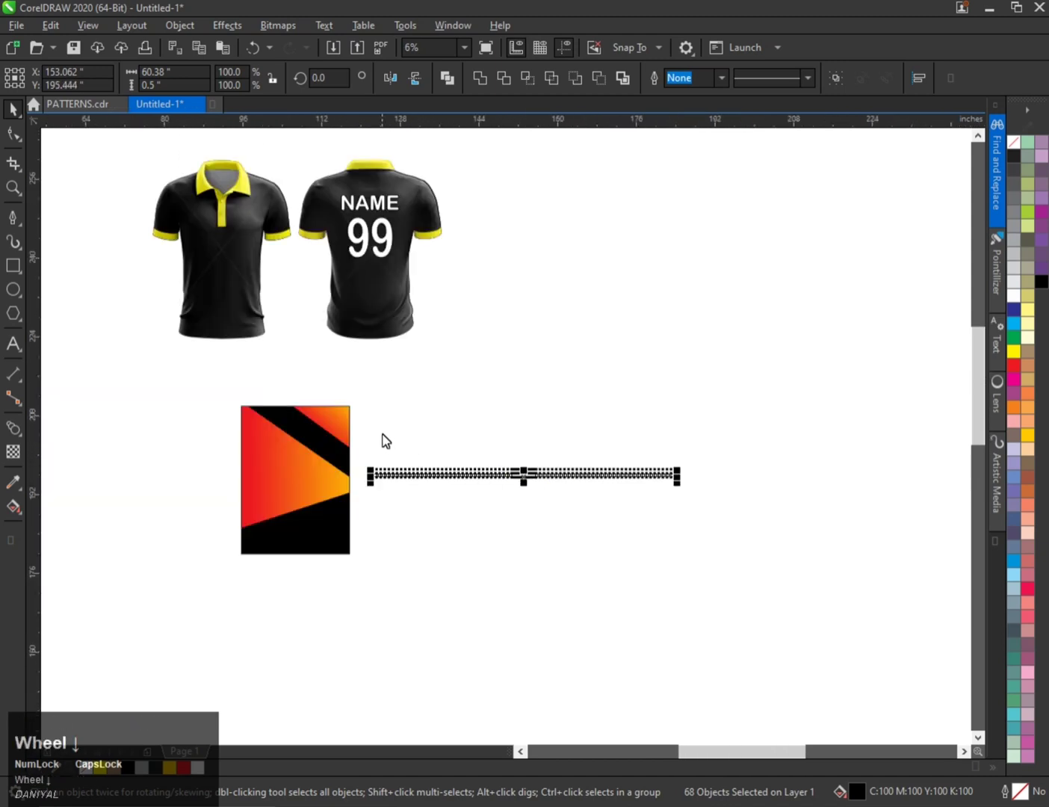
Group the three rows of squares and place a copy of the group across the middle of the gradient rectangle
drag(366, 437, 637, 527)
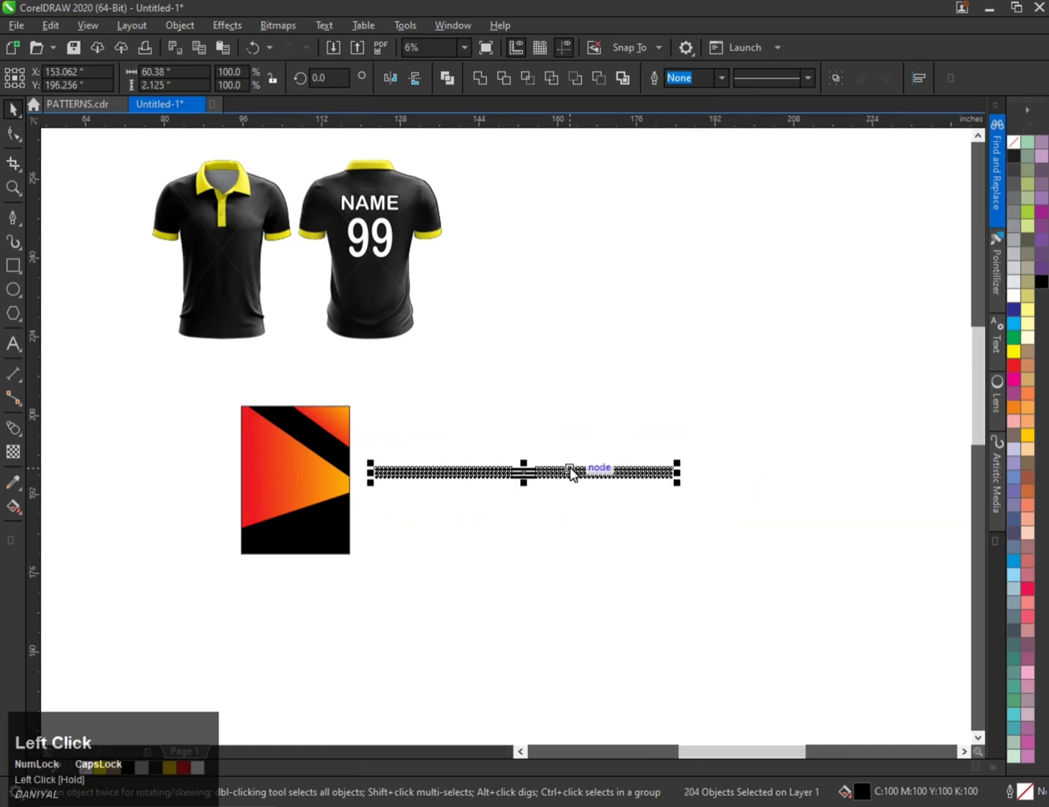
key(ctrl+g)
drag(581, 478, 387, 455)
right_click(386, 454)
scroll(336, 454, up, 2)
scroll(314, 465, down, 1)
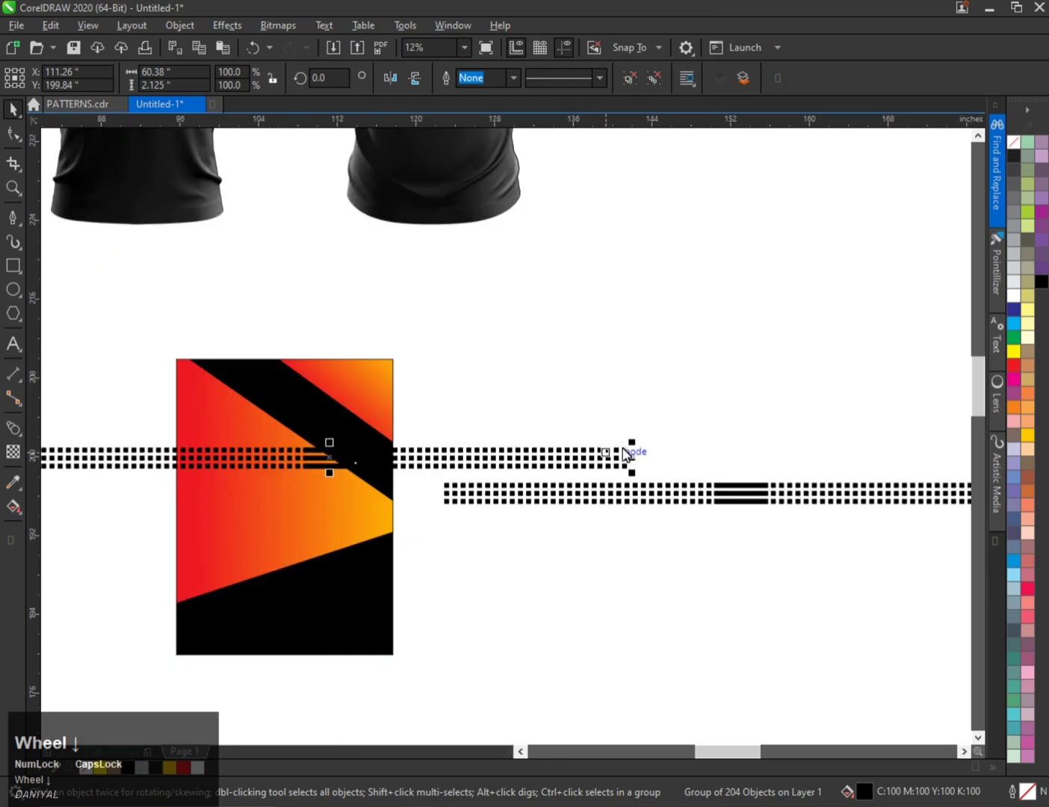
Make the copied strip a white diagonal band across the rectangle, scaled to 76.5% and rotated about 39 degrees
drag(631, 447, 428, 354)
click(548, 456)
click(461, 354)
click(1014, 293)
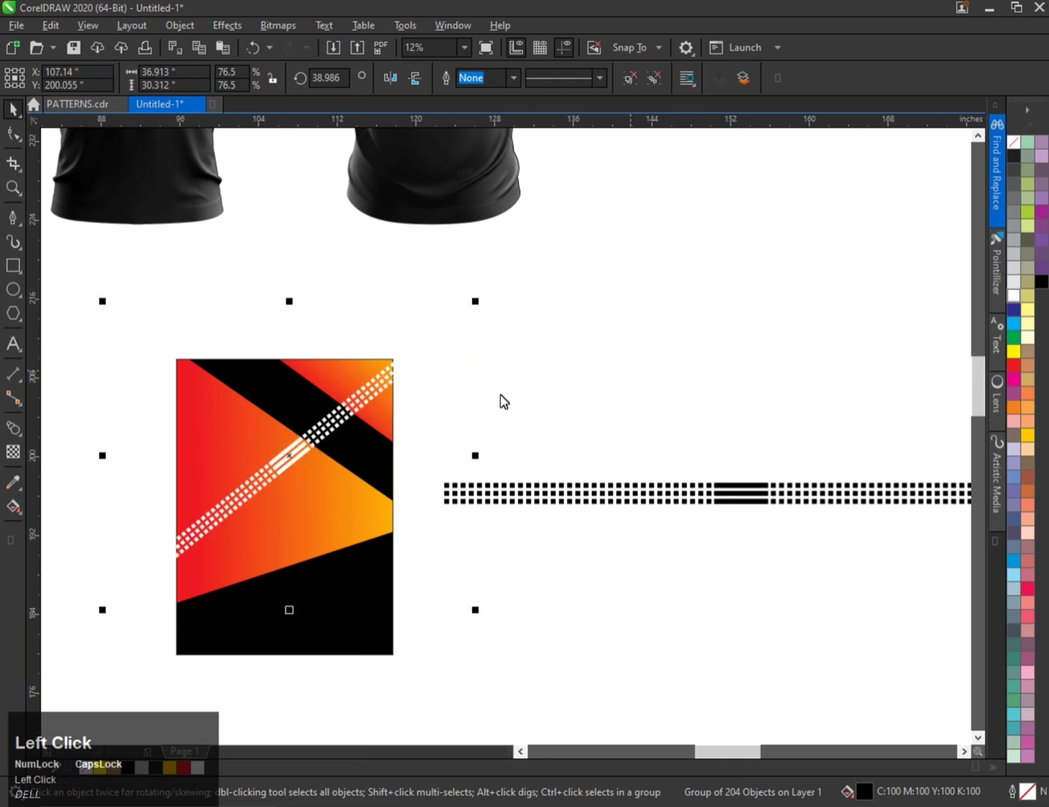
scroll(308, 453, down, 1)
scroll(309, 455, up, 1)
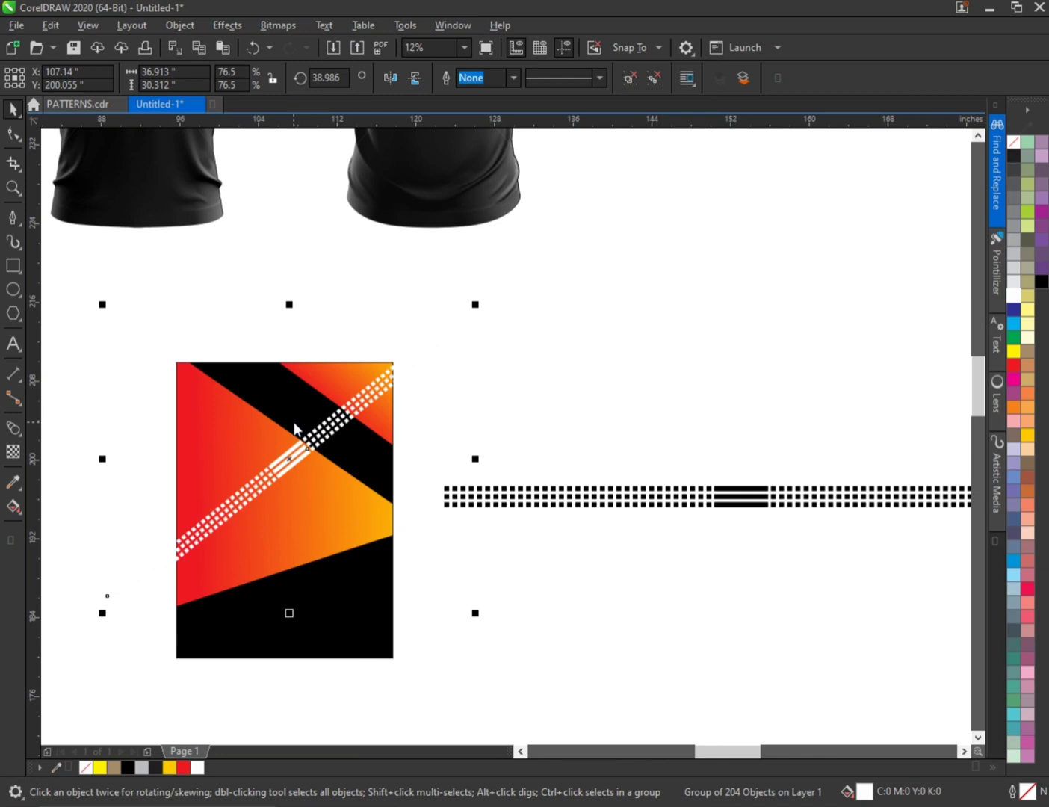
Try placing a copy of the white diagonal strip across the rectangle's lower black area
drag(324, 437, 330, 567)
scroll(324, 452, up, 1)
scroll(328, 455, down, 1)
right_click(330, 567)
click(353, 554)
scroll(328, 527, down, 1)
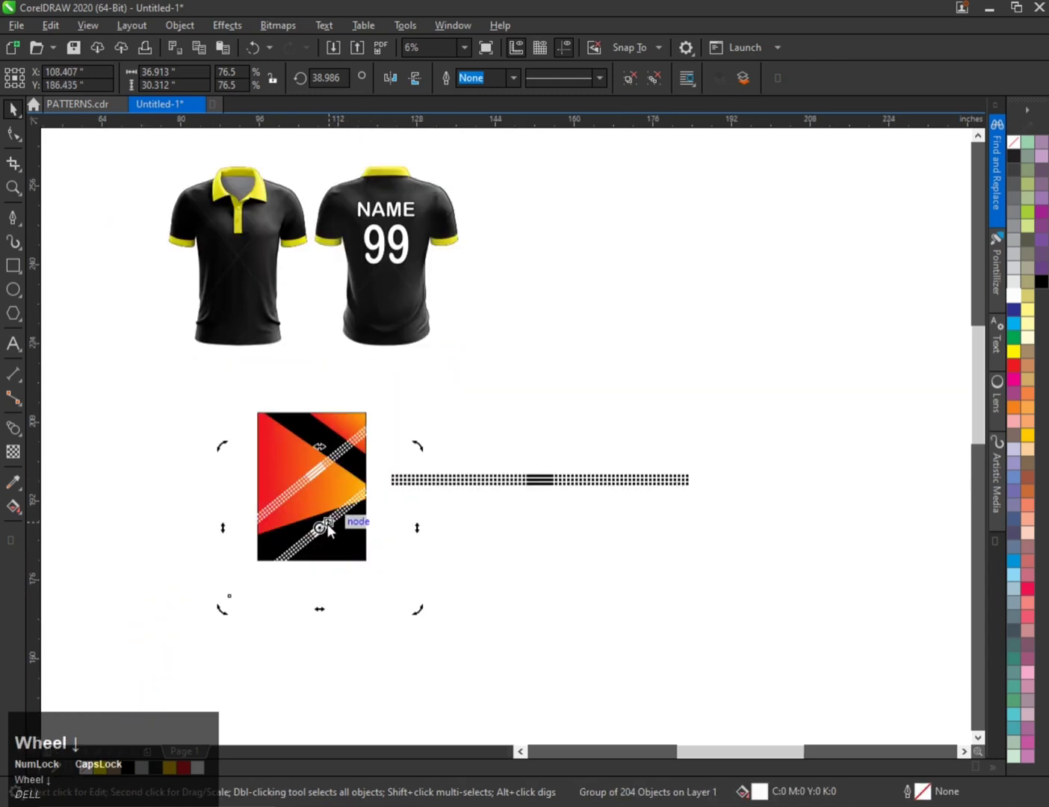
scroll(327, 522, up, 2)
scroll(416, 553, down, 1)
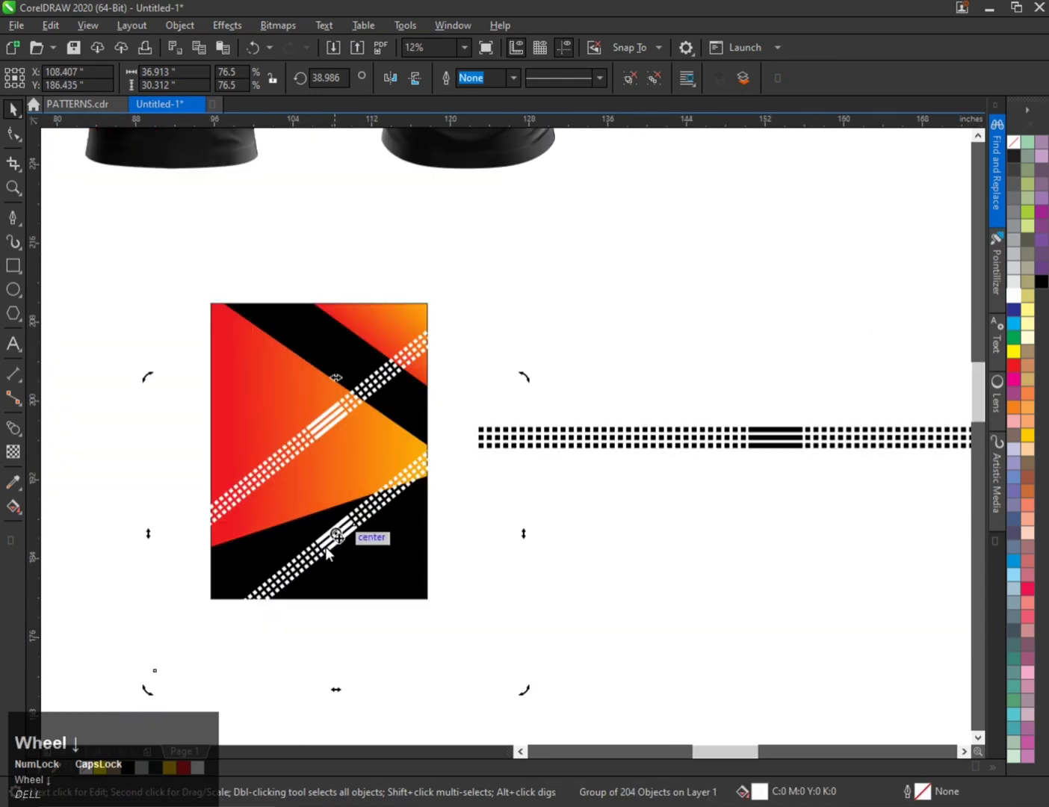
scroll(327, 546, up, 1)
click(654, 504)
click(260, 591)
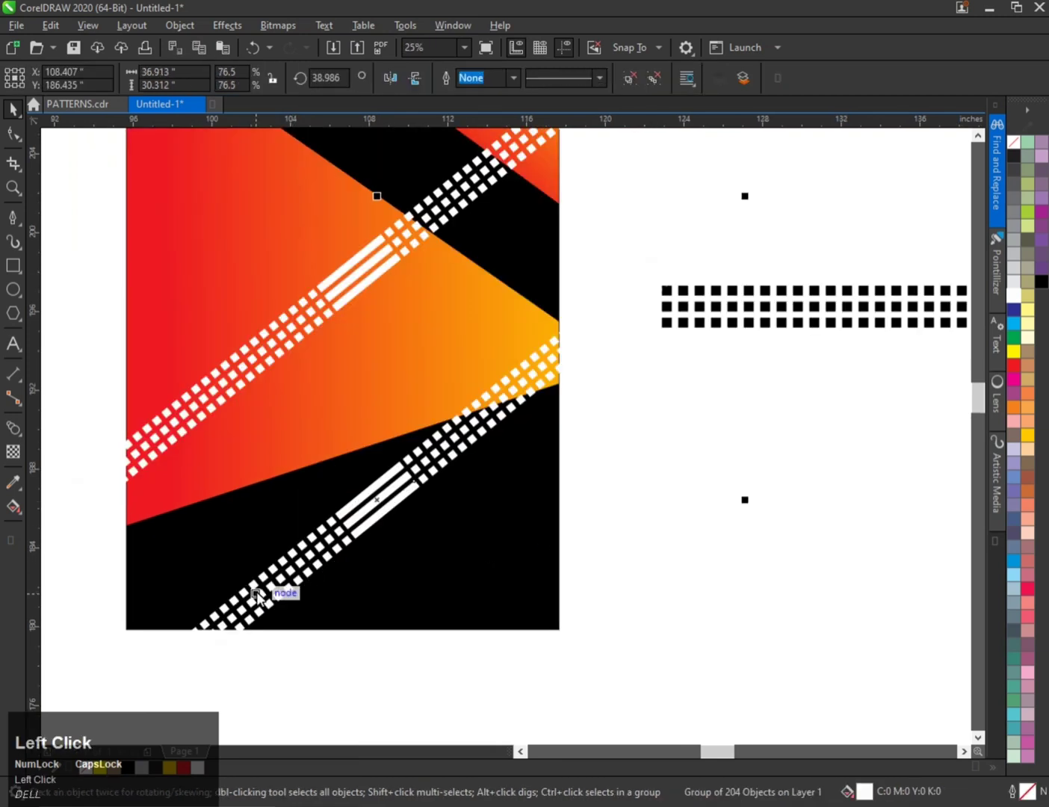
scroll(259, 581, down, 1)
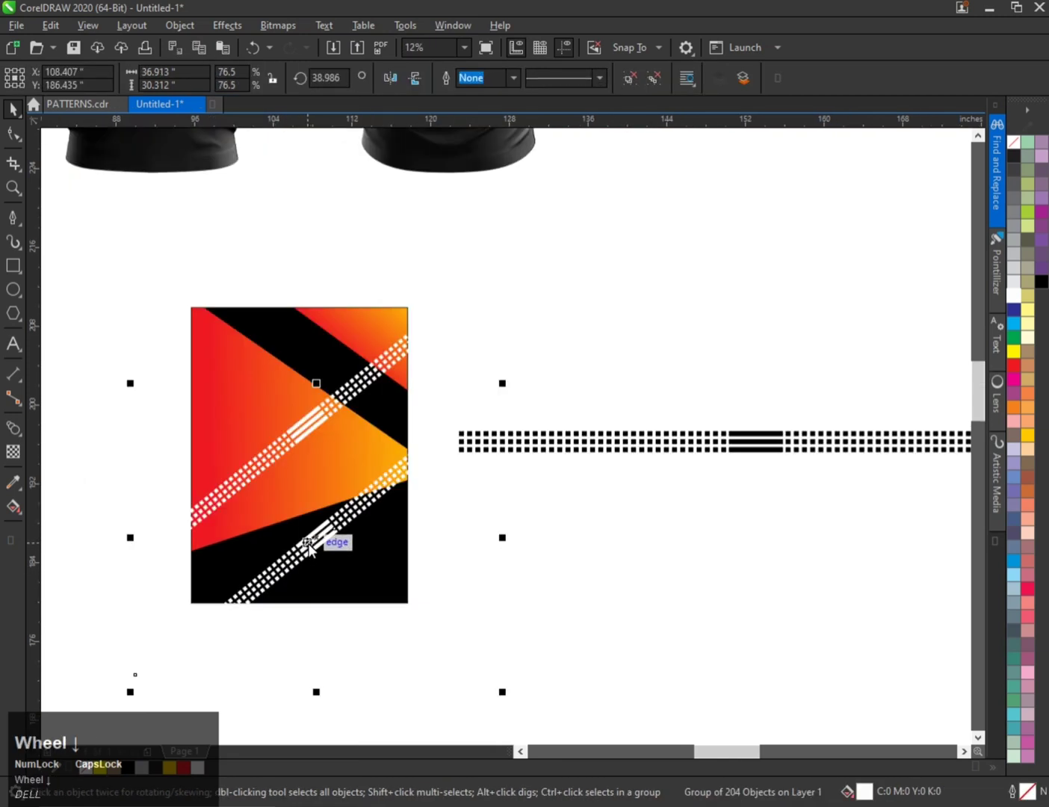
key(ctrl+z)
Place a parallel copy of the white strip about 3.6 inches below it and repeat the duplication once
scroll(306, 422, up, 2)
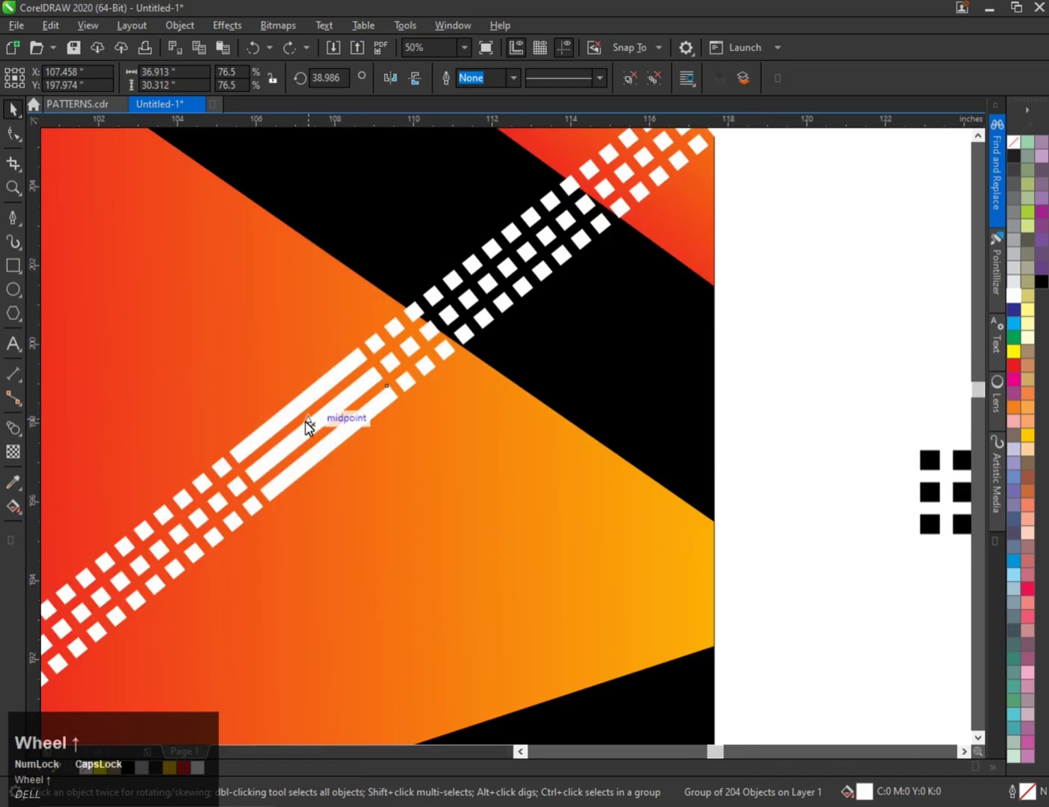
scroll(307, 424, down, 1)
drag(308, 431, 296, 494)
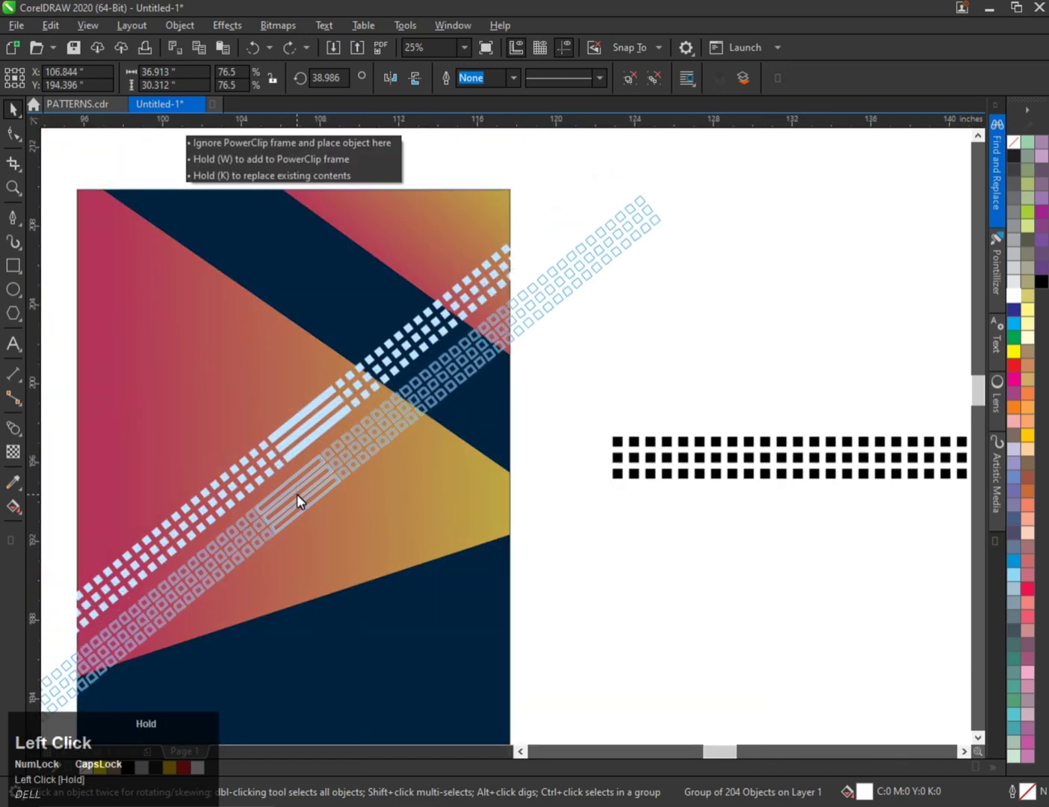
right_click(297, 494)
scroll(297, 482, down, 1)
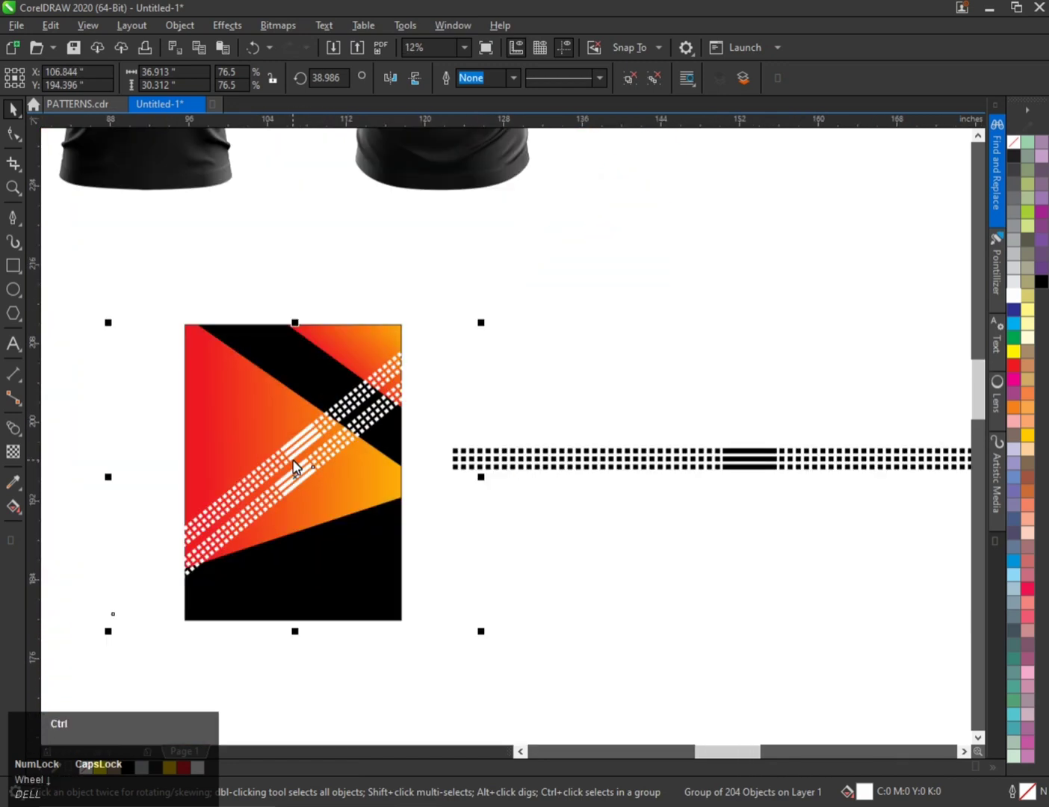
key(ctrl+r)
scroll(289, 484, up, 1)
scroll(294, 485, down, 1)
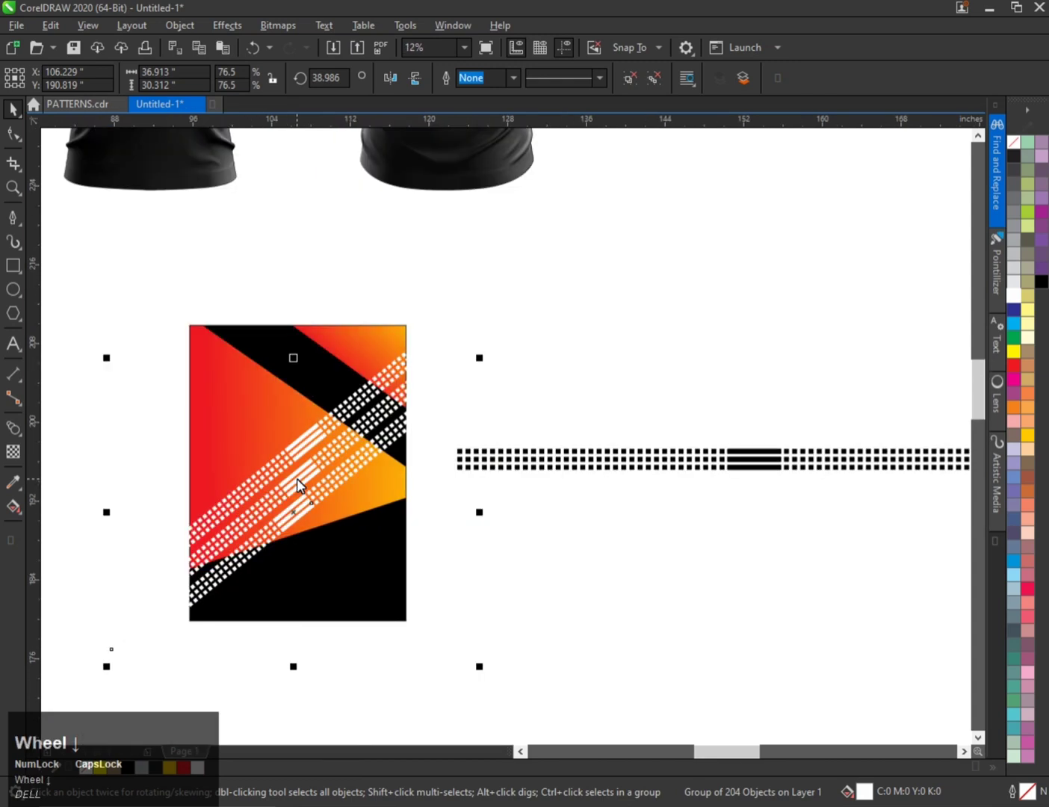
Fill the lowest and the uppermost diagonal strips with black
click(500, 546)
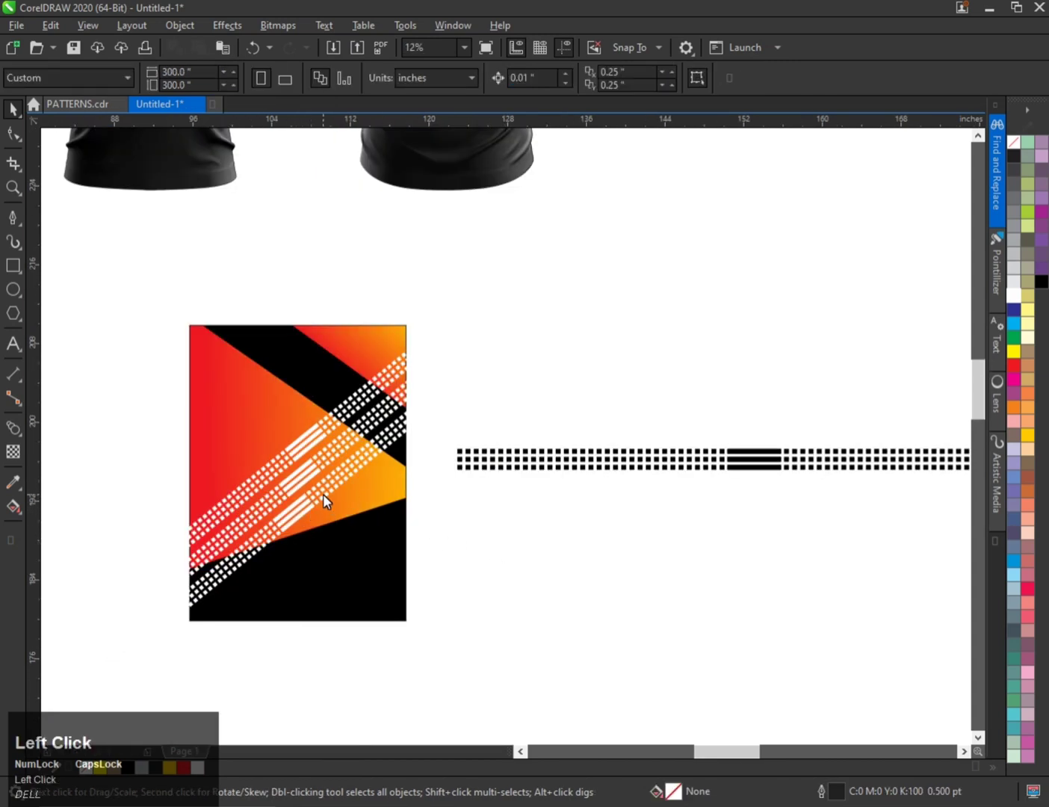
click(322, 494)
click(1040, 282)
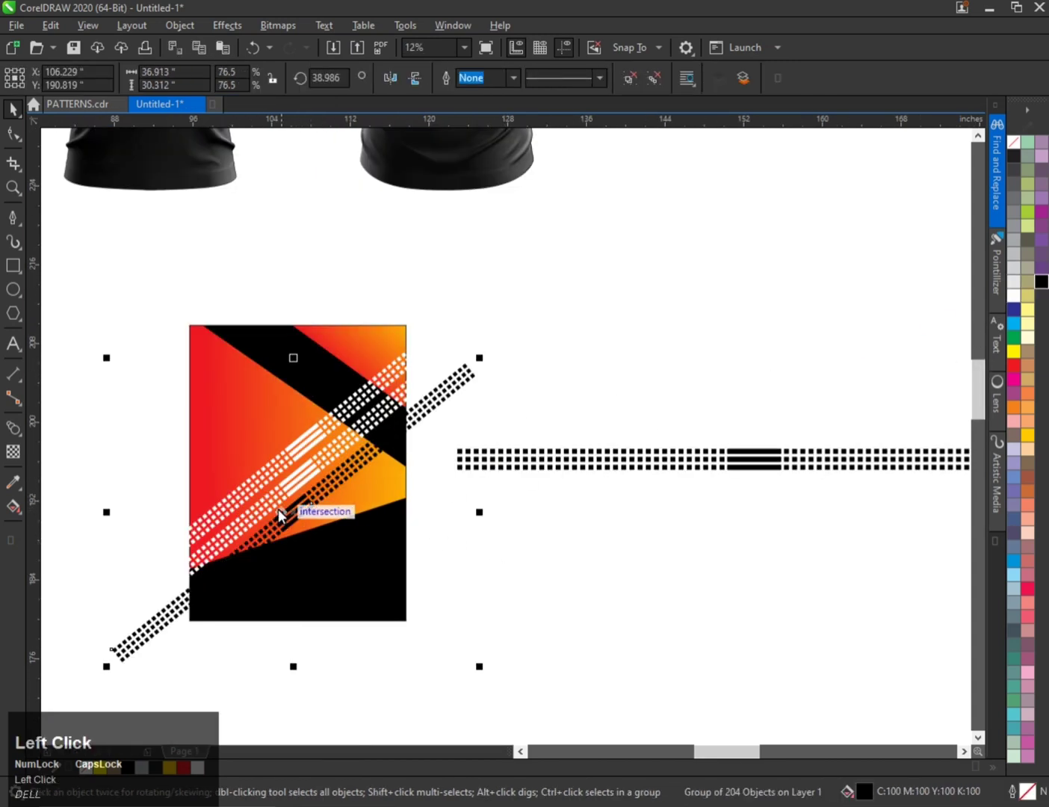
scroll(278, 507, up, 1)
scroll(280, 503, down, 1)
scroll(275, 469, up, 1)
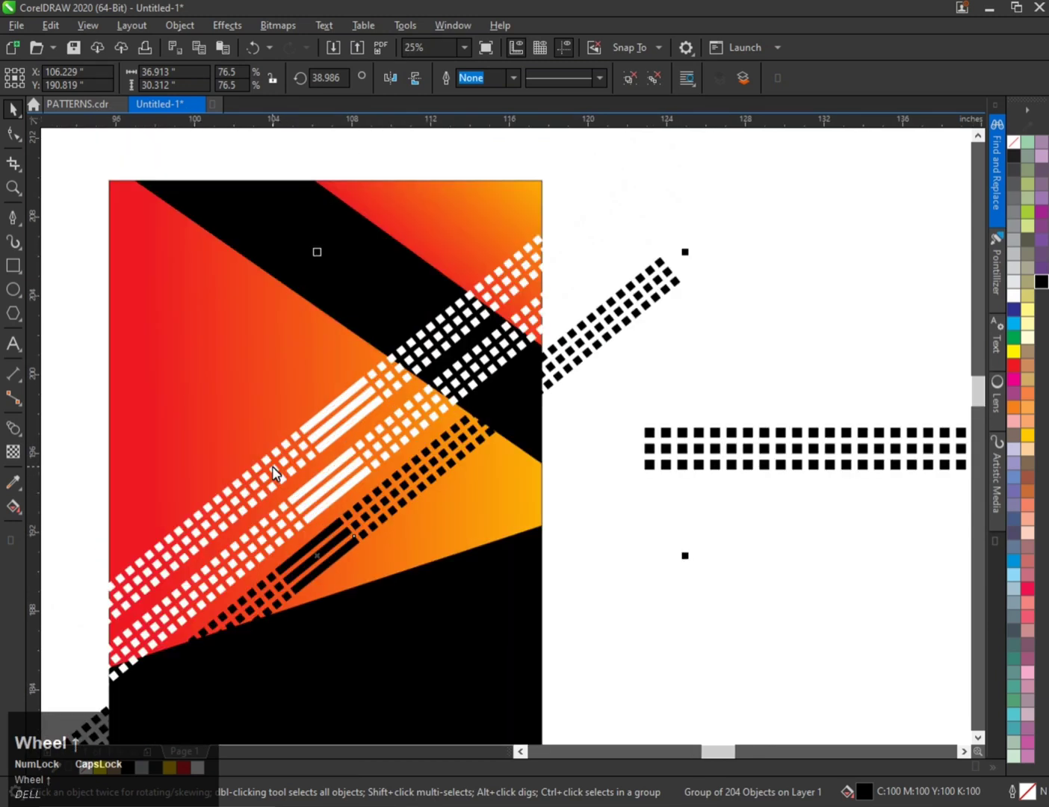
click(333, 434)
click(337, 432)
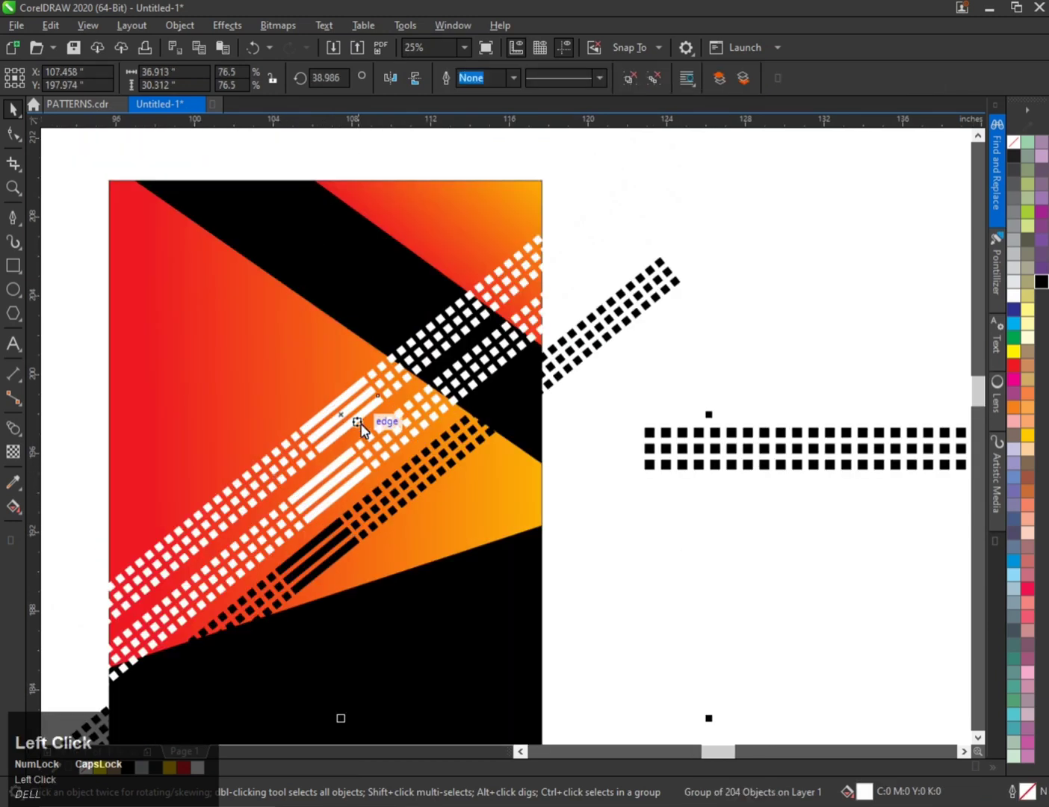
click(1043, 283)
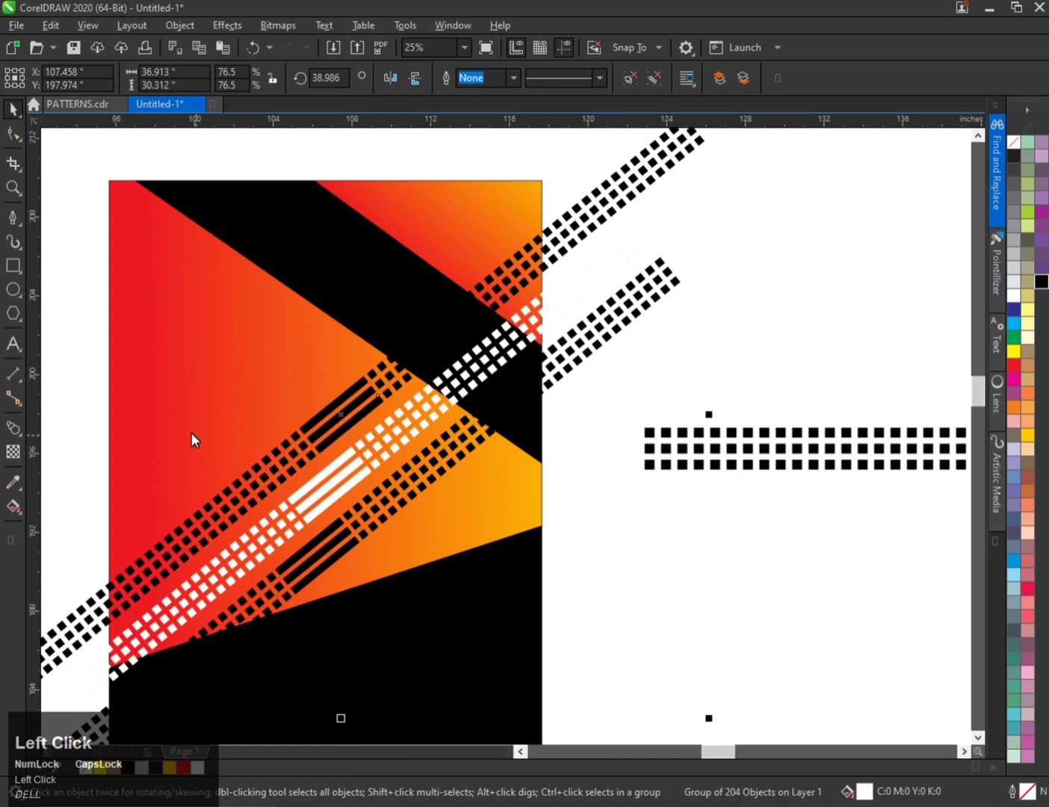
scroll(191, 432, down, 1)
scroll(202, 465, up, 1)
scroll(295, 463, down, 1)
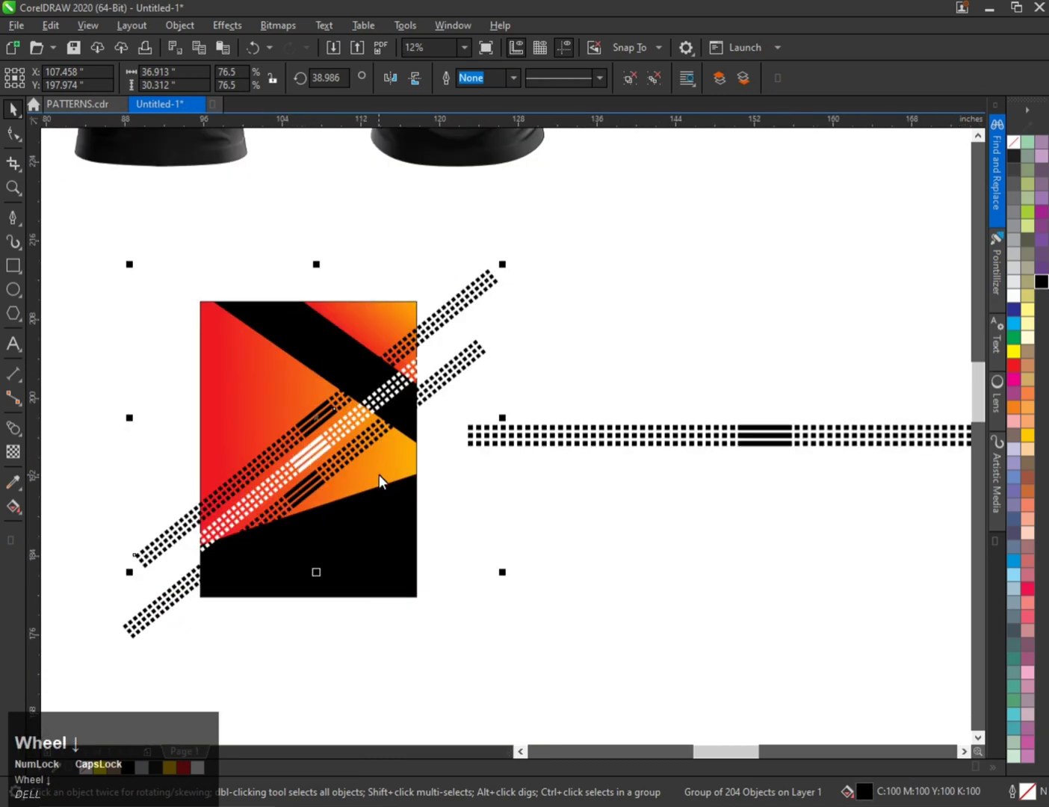
Place a copy of the lowest strip about 4.9 inches straight below it and fill the copy red
drag(346, 464, 353, 509)
right_click(353, 509)
click(1014, 368)
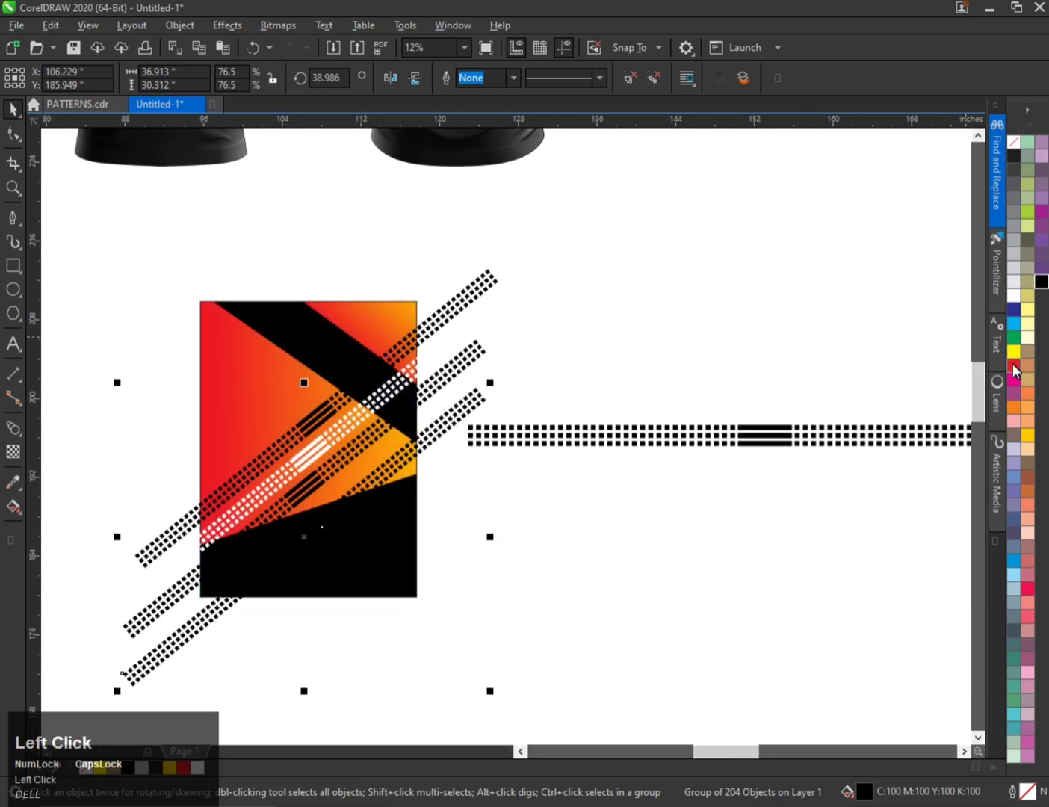
click(613, 540)
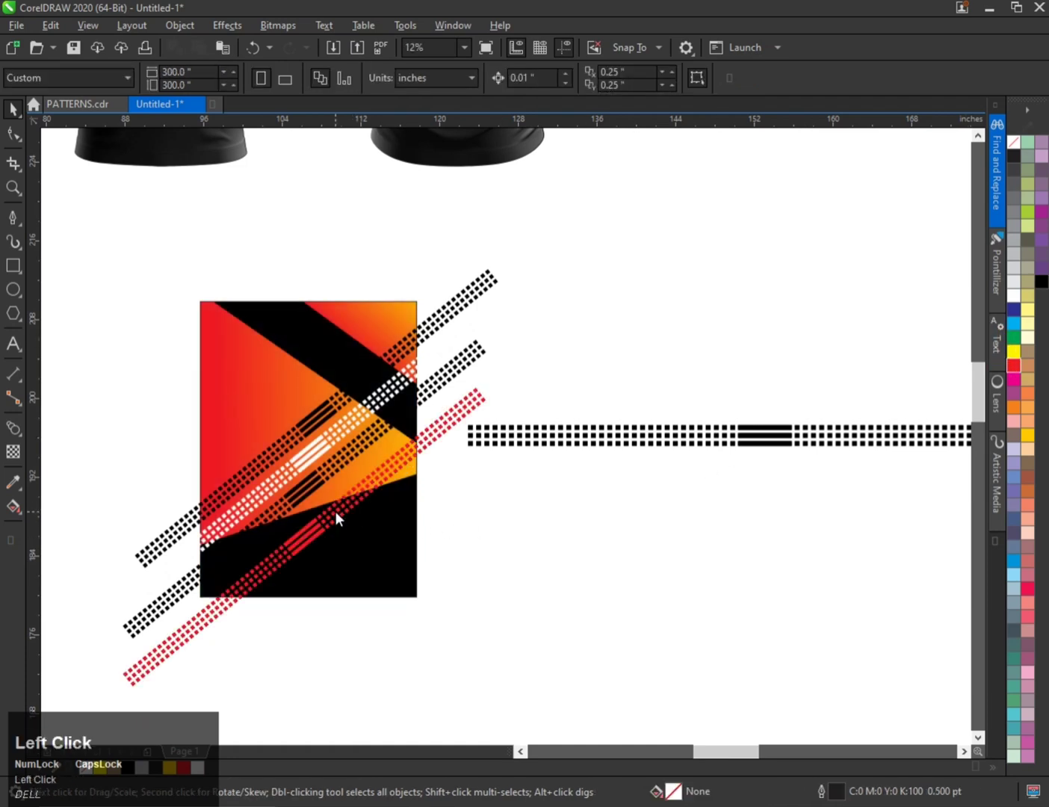
click(335, 511)
scroll(334, 511, up, 1)
scroll(309, 515, down, 1)
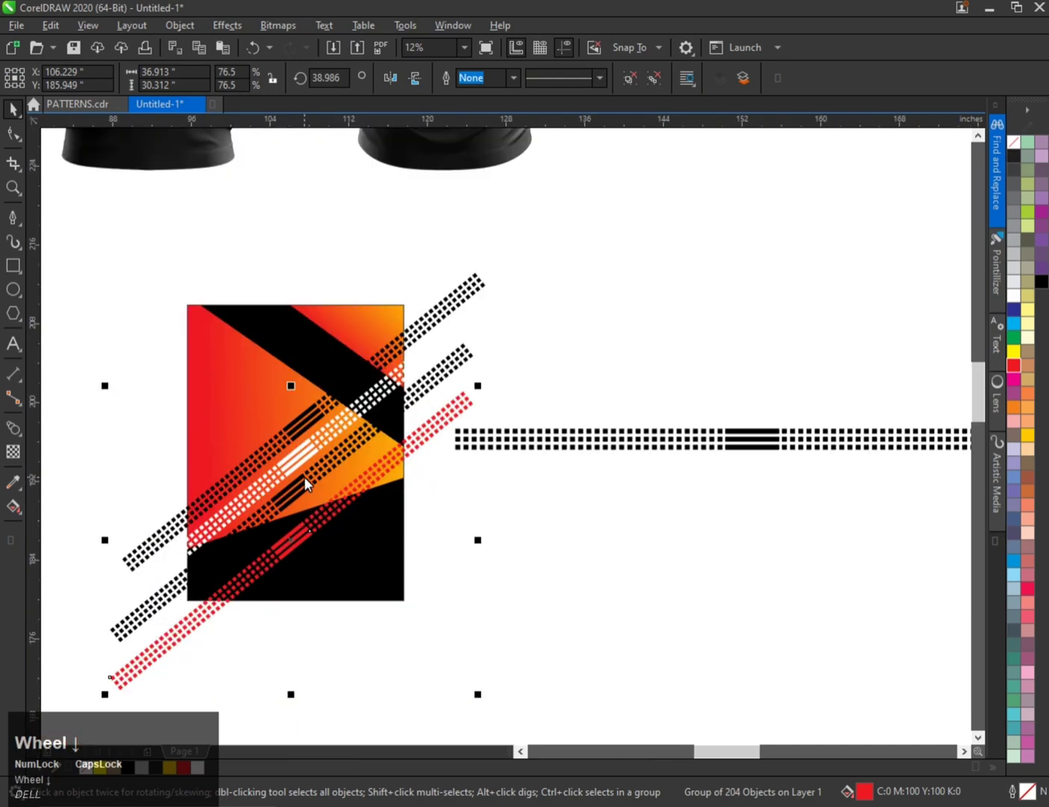
Delete the two black diagonal strips on either side of the white one
click(304, 480)
key(Delete)
click(281, 440)
key(Delete)
Rotate the red strip to about 18.3 degrees so it runs parallel to the large triangle's lower edge
click(346, 493)
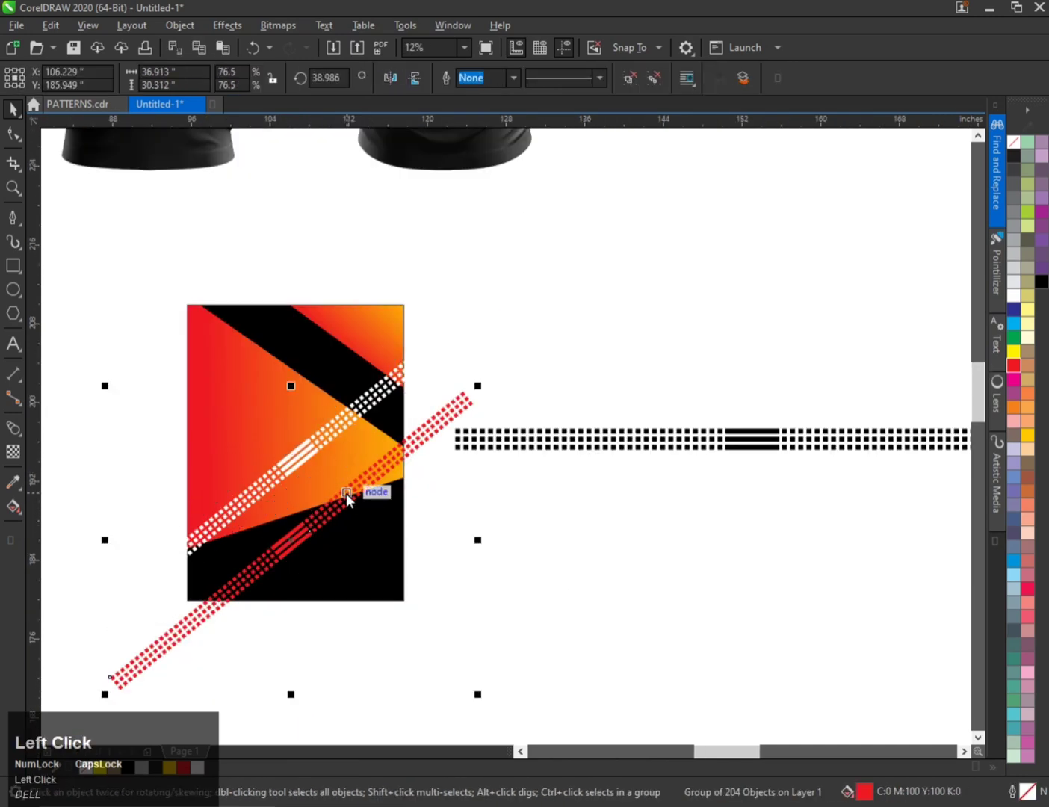
click(412, 457)
drag(481, 388, 505, 456)
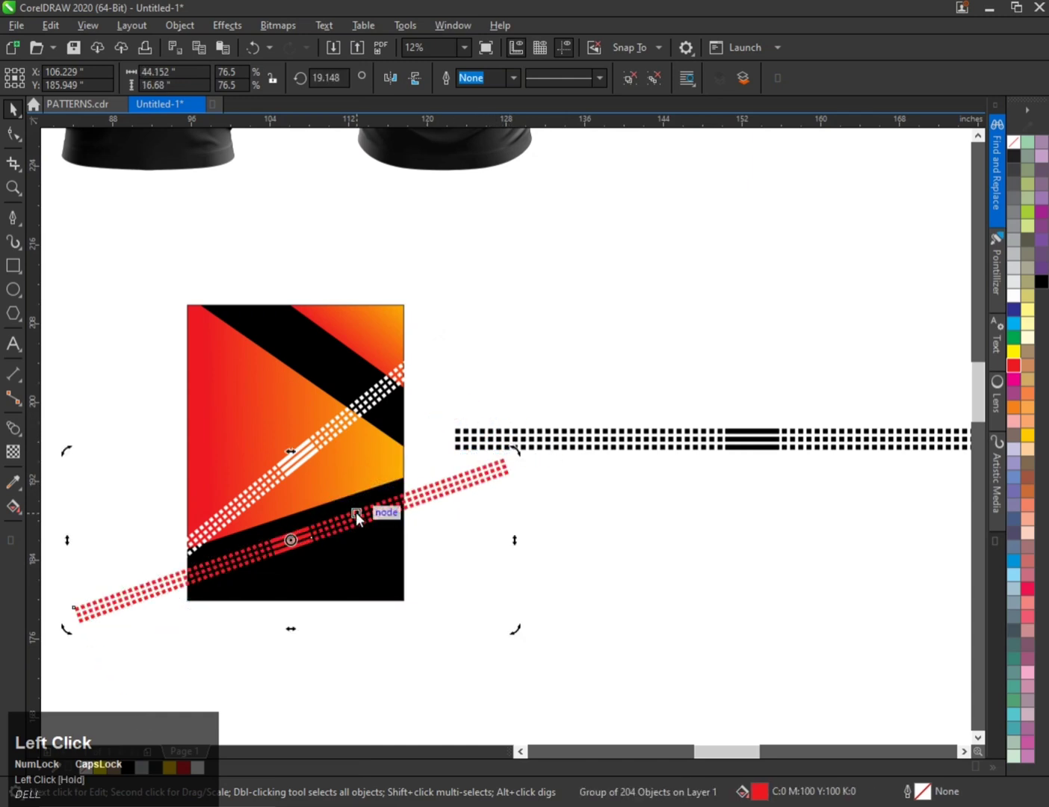
scroll(357, 512, up, 2)
scroll(360, 511, down, 2)
scroll(360, 511, up, 2)
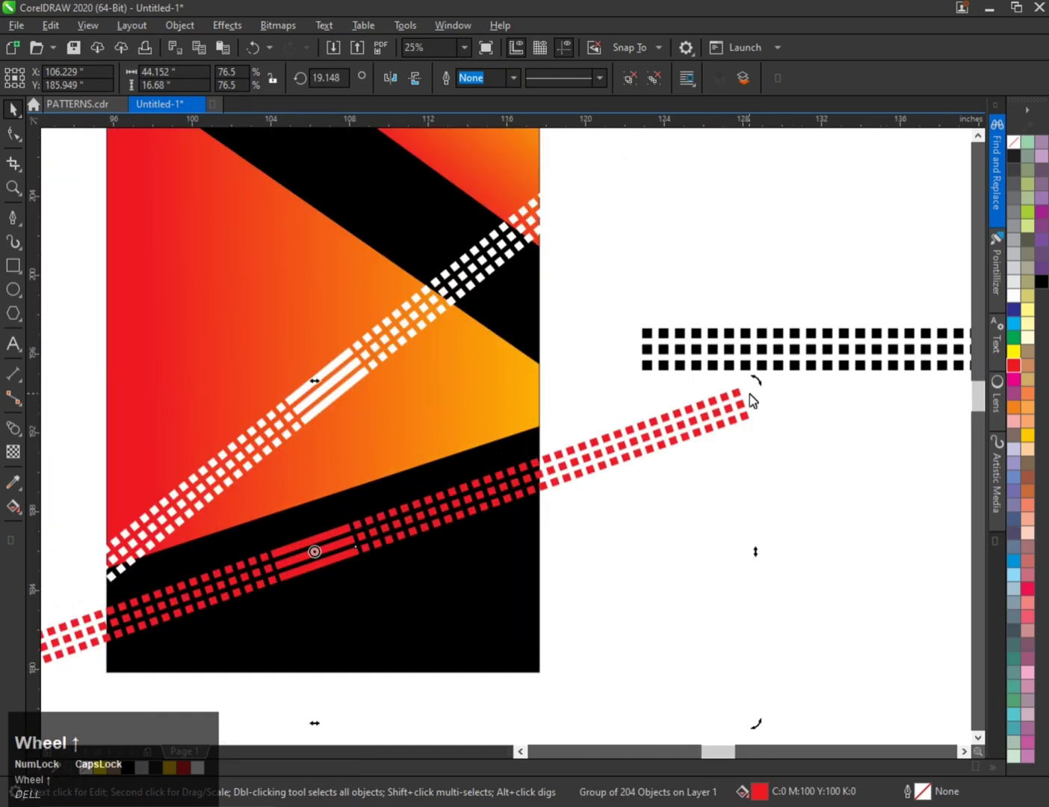
drag(755, 389, 753, 394)
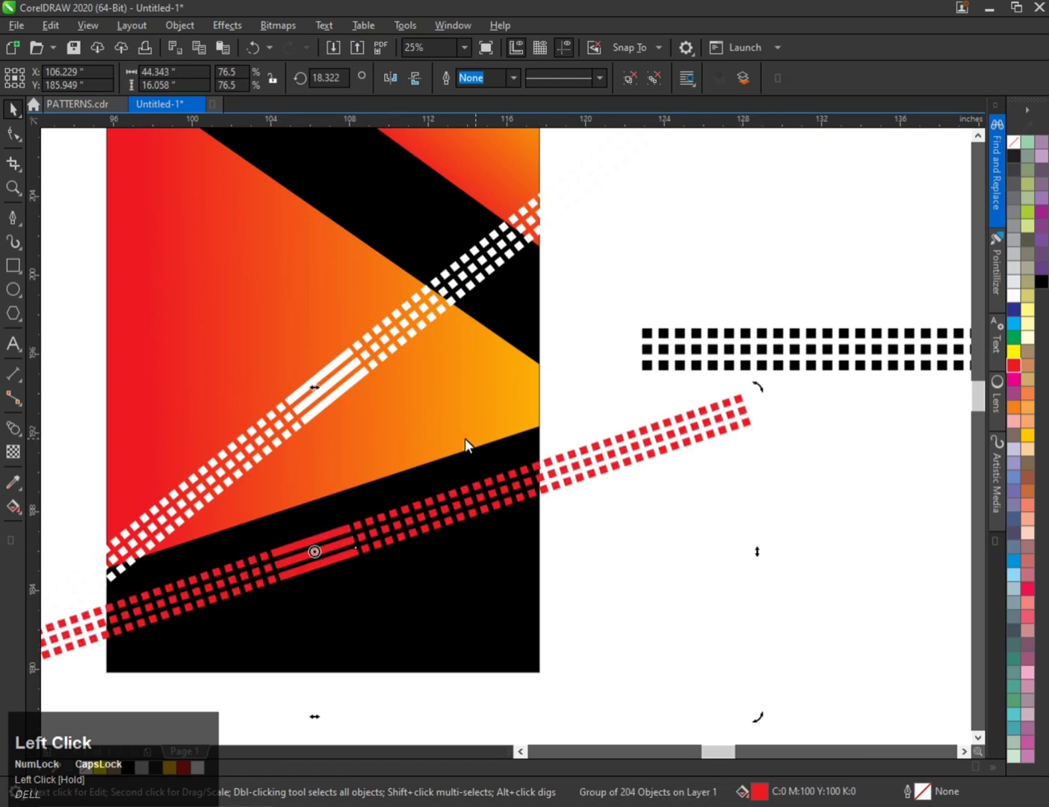
scroll(398, 453, down, 1)
scroll(396, 484, up, 1)
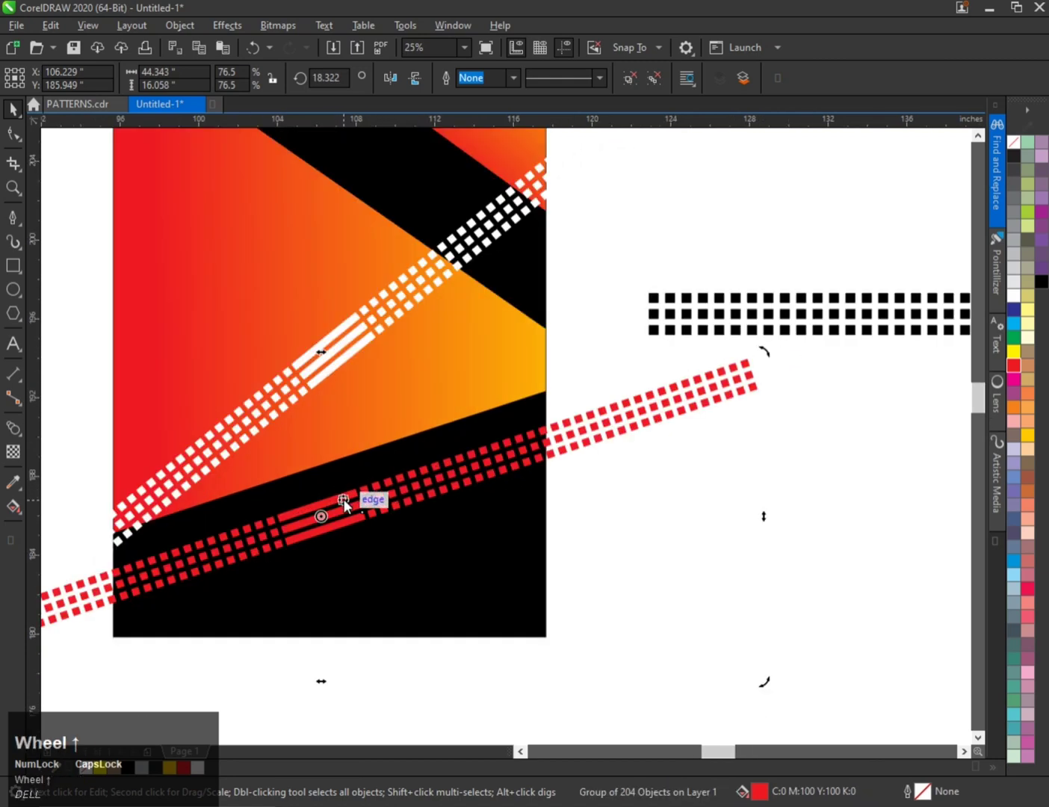
Move the red strip about 3.7 inches right and 1.6 inches up, just below the large triangle's lower edge
click(340, 502)
scroll(339, 500, up, 1)
scroll(339, 494, down, 1)
drag(339, 494, 413, 458)
scroll(398, 470, down, 1)
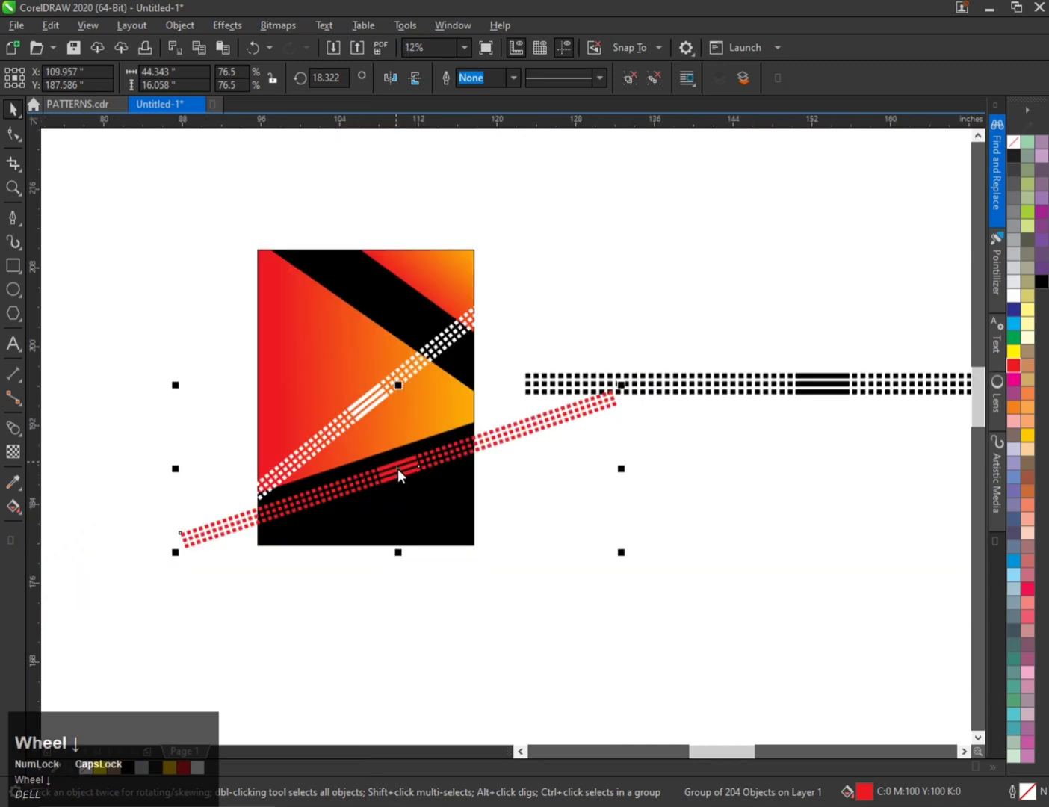
PowerClip the red strip and the white strip inside the black rectangle
scroll(397, 469, up, 1)
click(410, 478)
scroll(291, 448, down, 1)
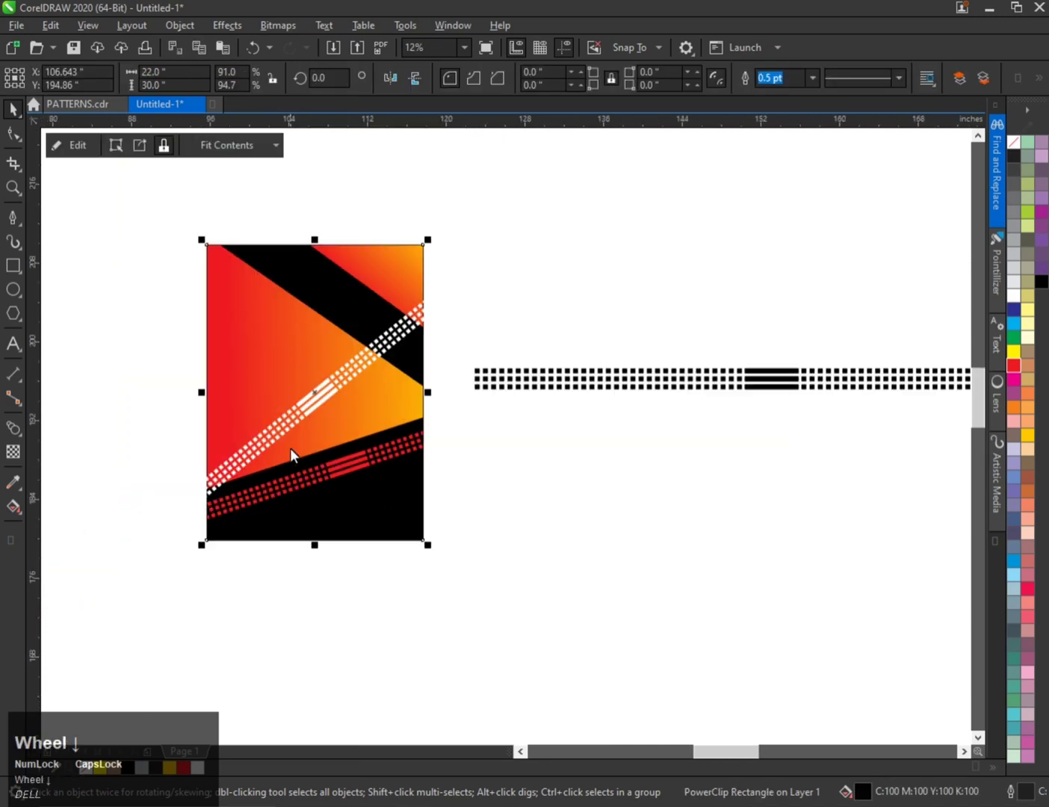
scroll(290, 447, up, 1)
click(302, 427)
scroll(427, 430, down, 1)
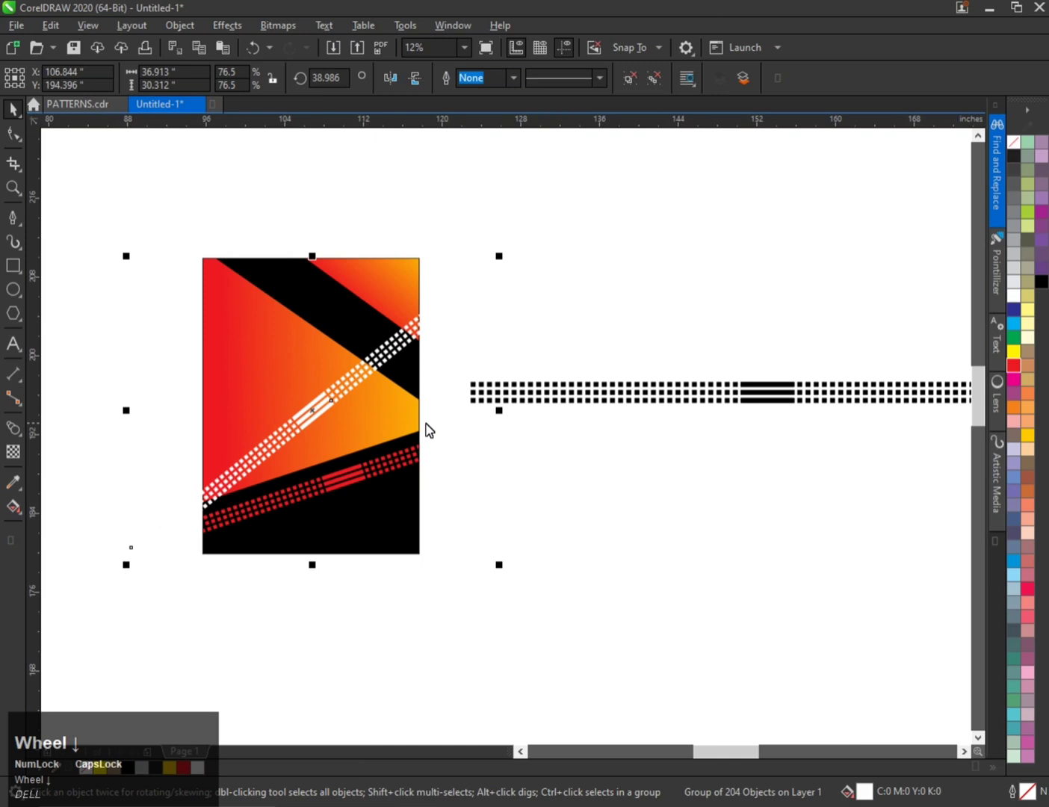
click(327, 348)
scroll(285, 461, up, 1)
scroll(304, 474, down, 1)
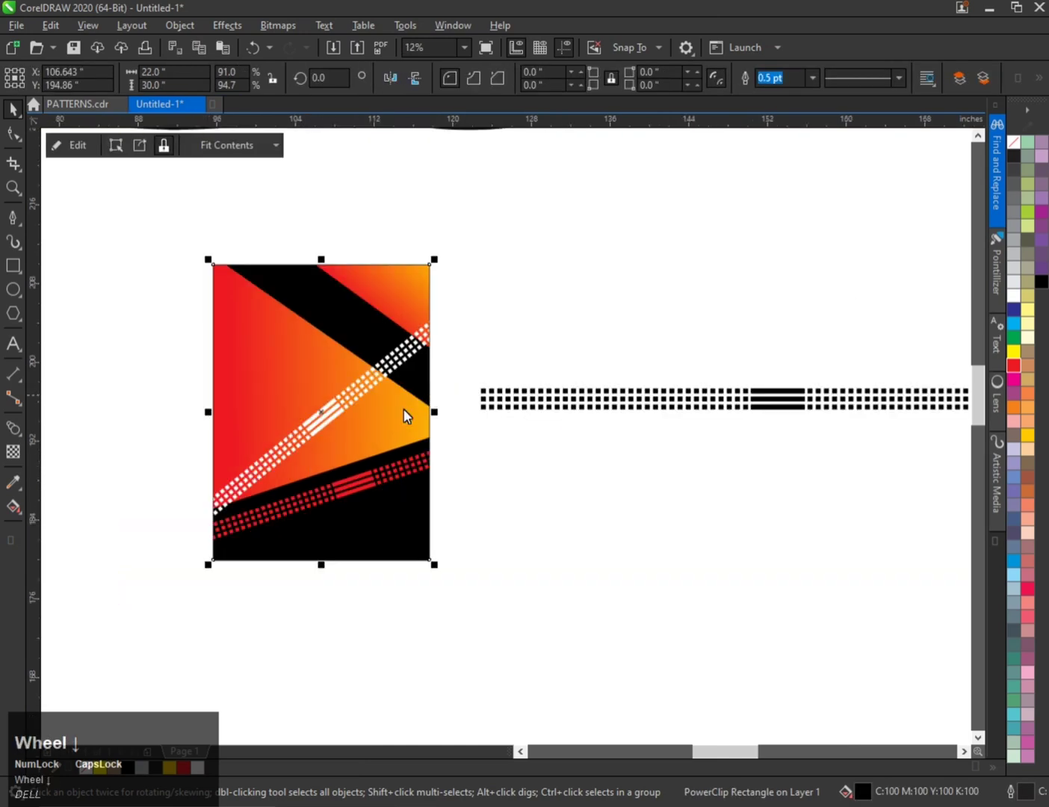
Delete the leftover horizontal black strip of squares beside the pattern rectangle
scroll(362, 418, up, 1)
scroll(437, 378, down, 1)
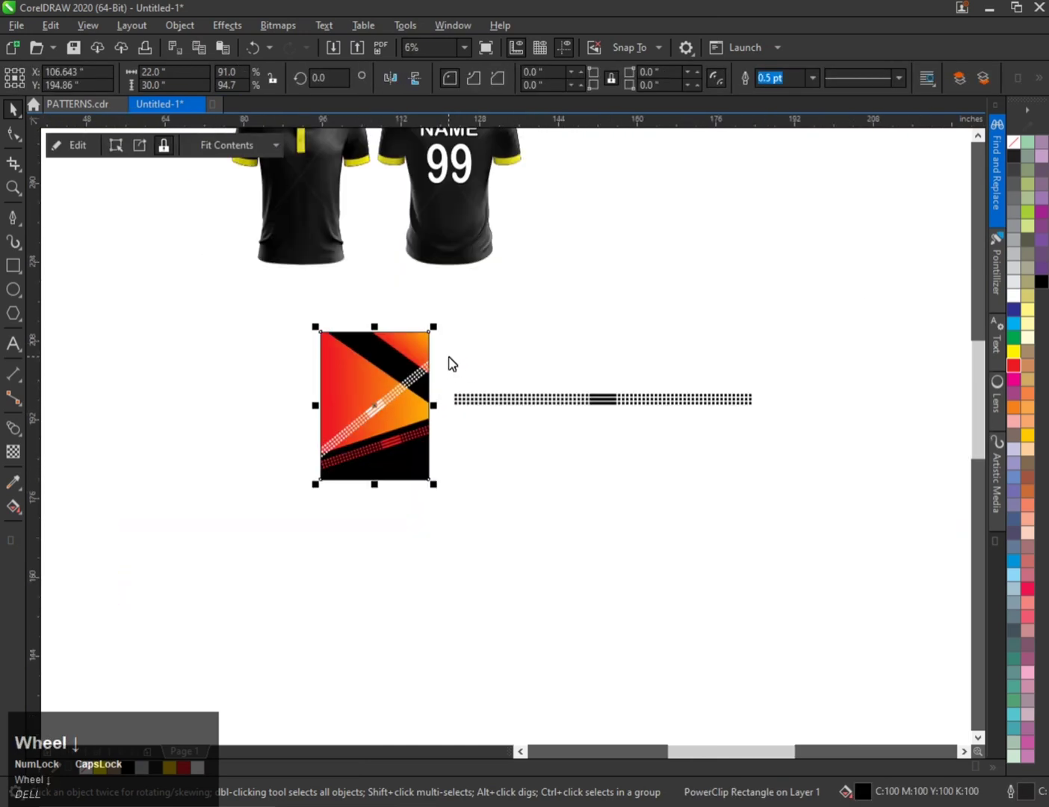
drag(448, 360, 774, 436)
scroll(456, 387, up, 1)
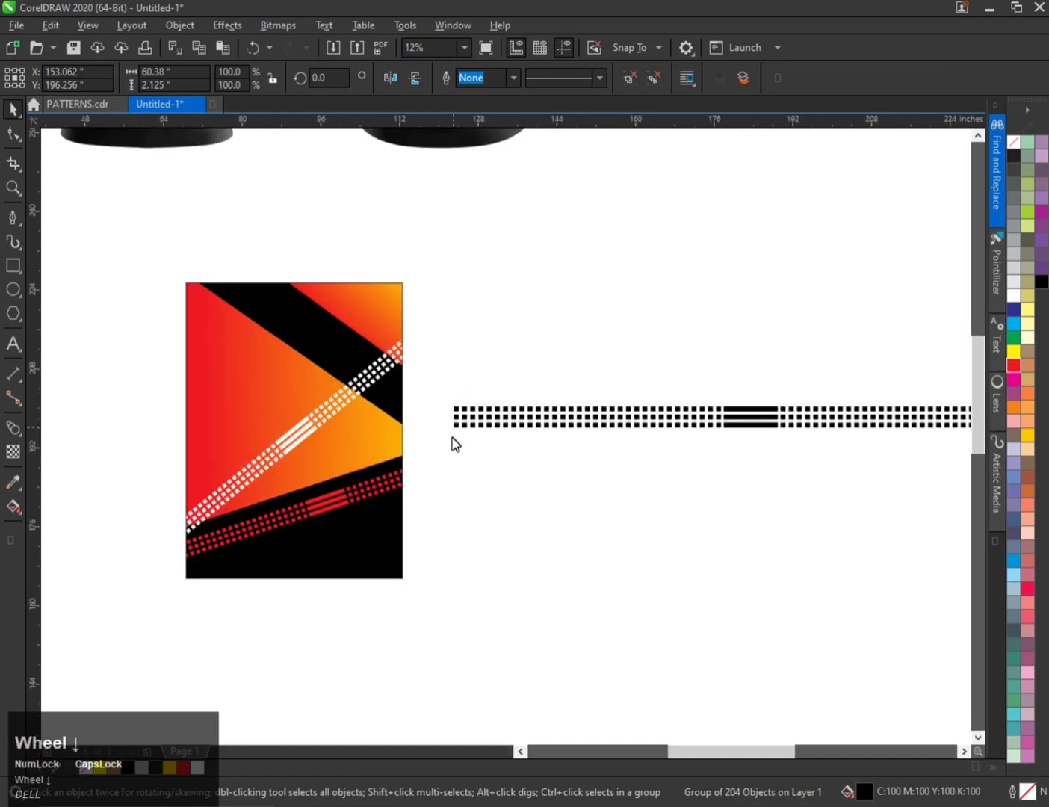
scroll(452, 440, down, 1)
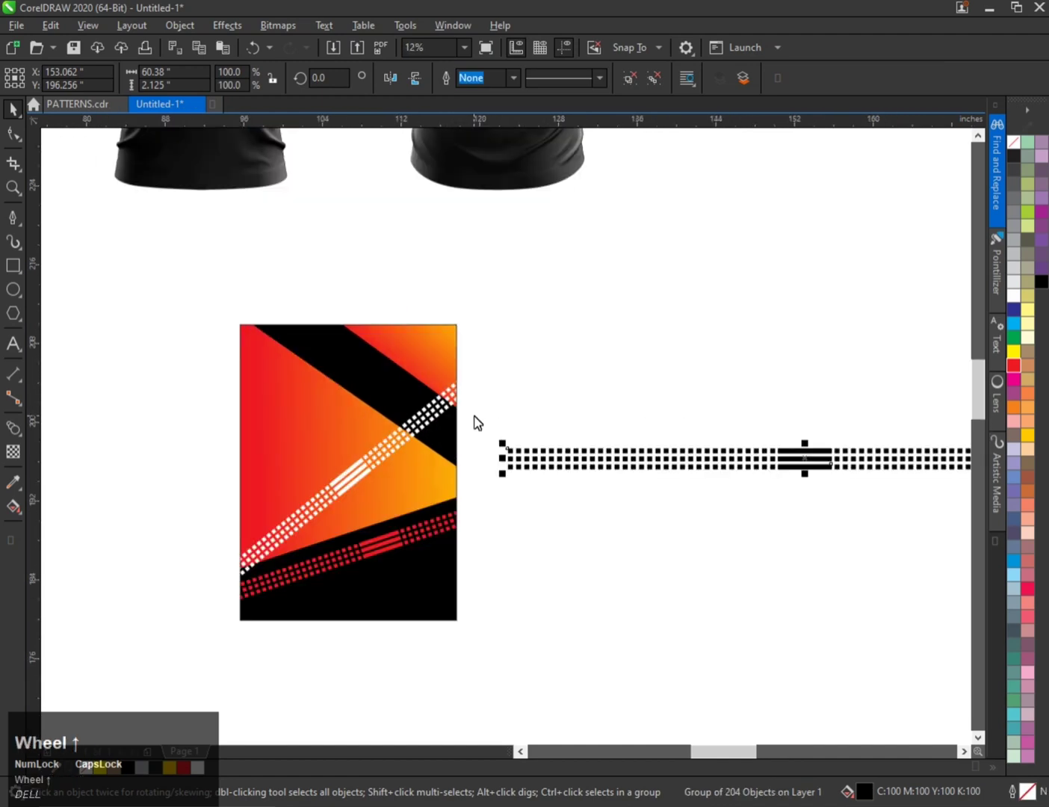
key(Delete)
scroll(363, 439, up, 1)
scroll(354, 484, down, 1)
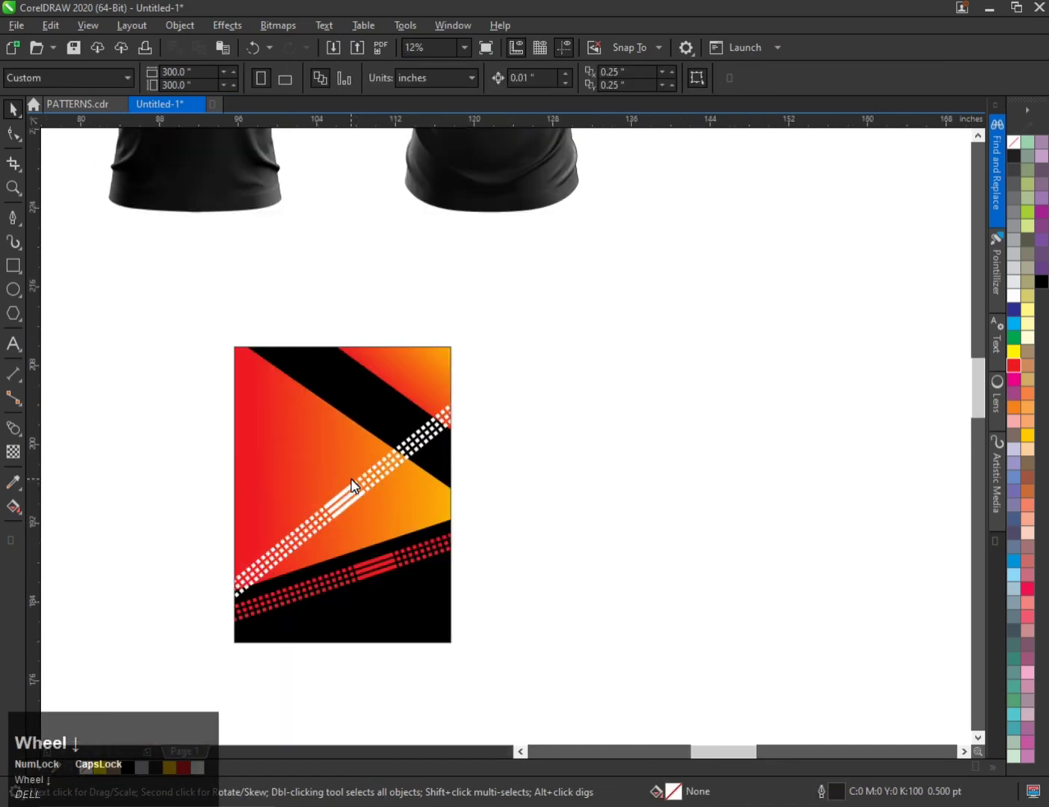
Draw a thin rectangle about 5.7 by 0.2 inches in the orange area, fill it black and remove its outline
scroll(402, 514, up, 2)
click(14, 267)
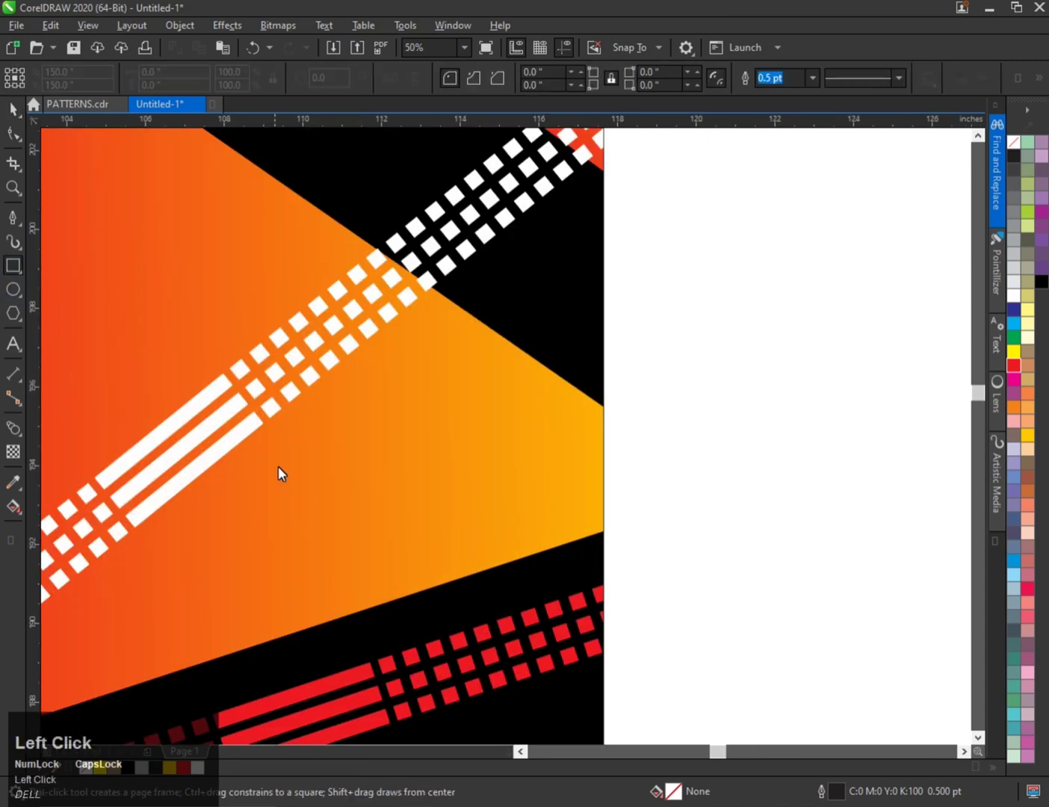
drag(291, 472, 516, 478)
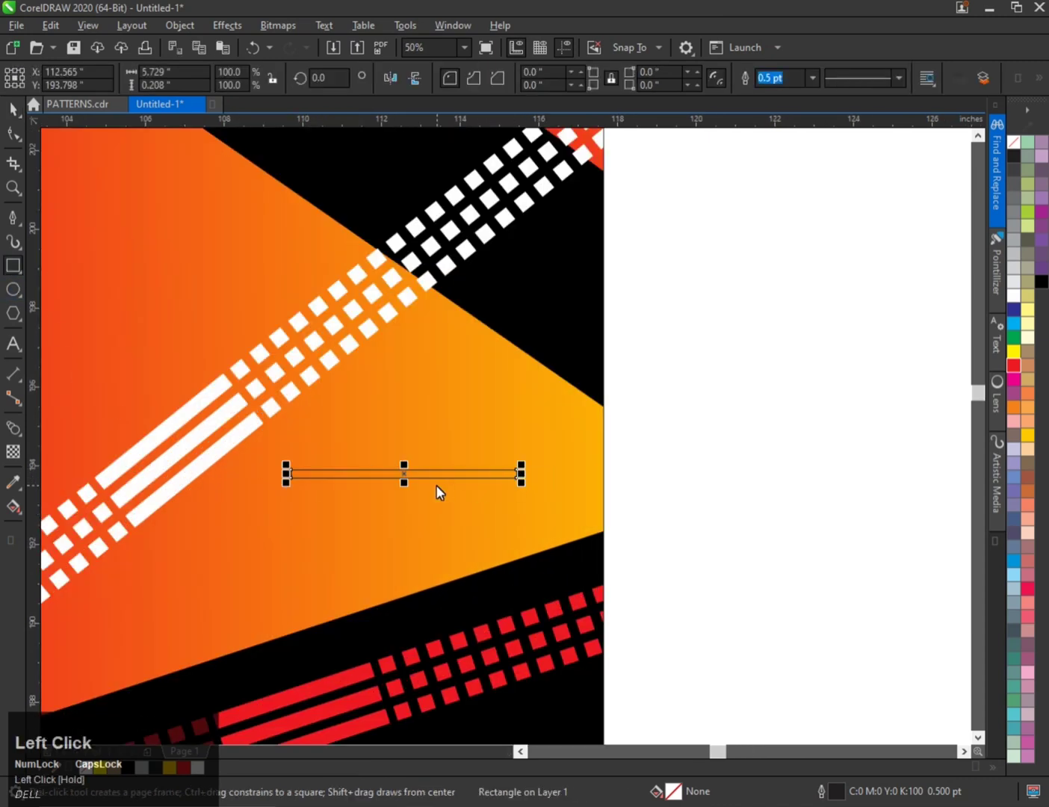
scroll(436, 490, up, 1)
click(1038, 283)
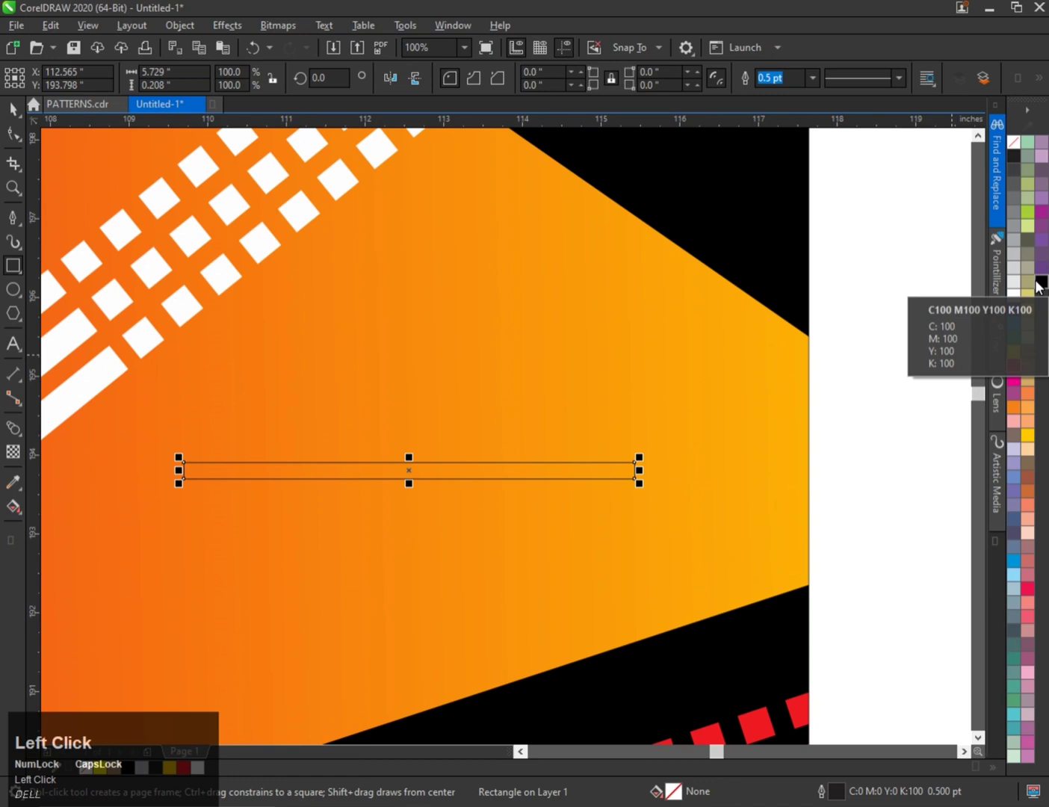
right_click(1014, 144)
Fully round the black bar's ends and shorten it about its centre to roughly 5.1 inches
click(12, 136)
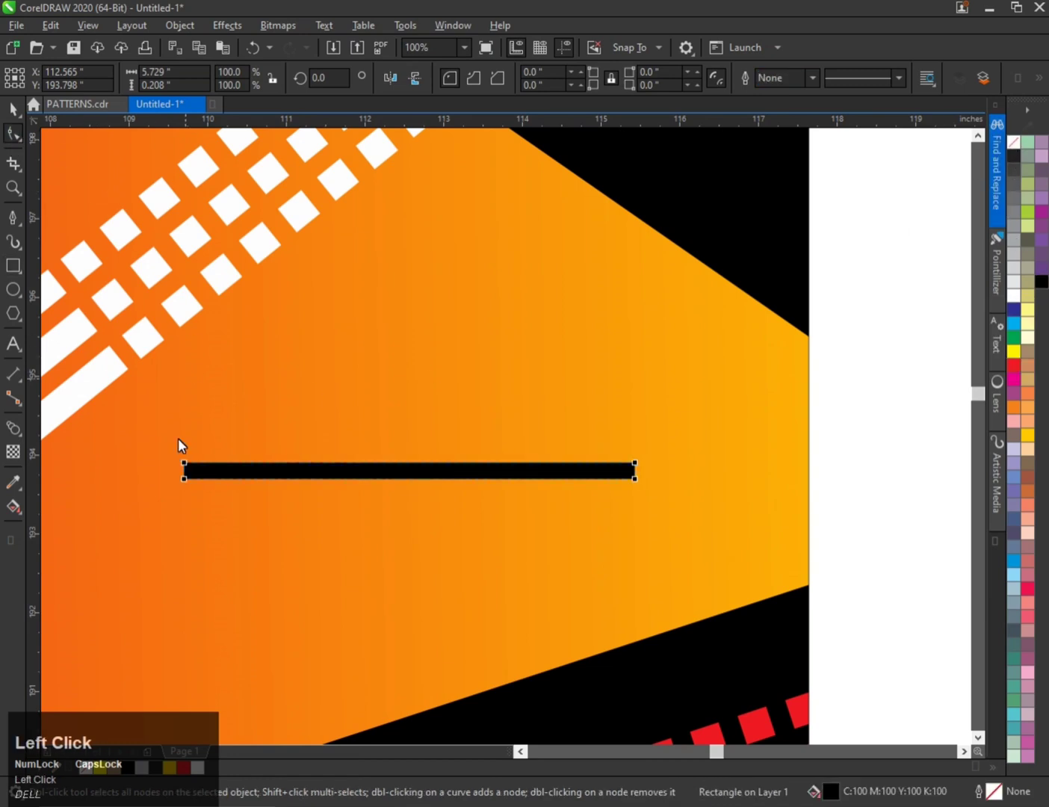
drag(186, 463, 482, 482)
key(space)
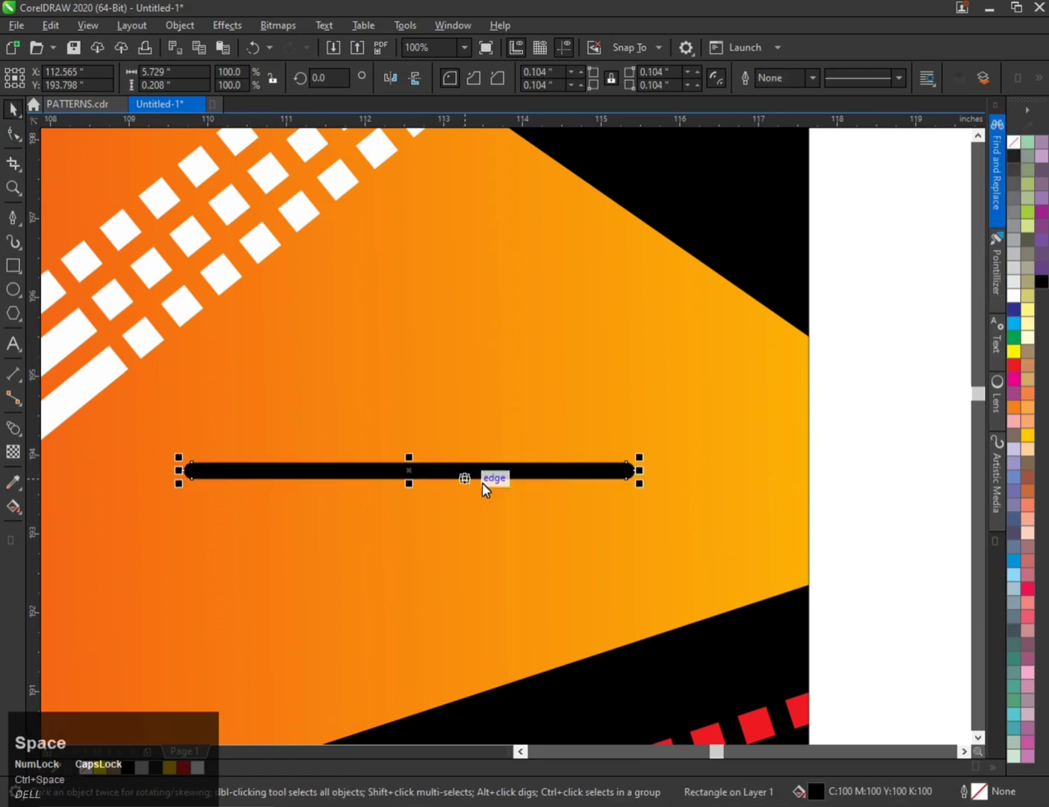
drag(636, 470, 611, 473)
Duplicate the rounded bar twice below itself, with the middle copy shifted about 1.2 inches left and the lowest directly under the first
drag(473, 473, 389, 538)
right_click(374, 506)
scroll(375, 507, down, 2)
scroll(374, 508, up, 2)
click(389, 469)
right_click(389, 539)
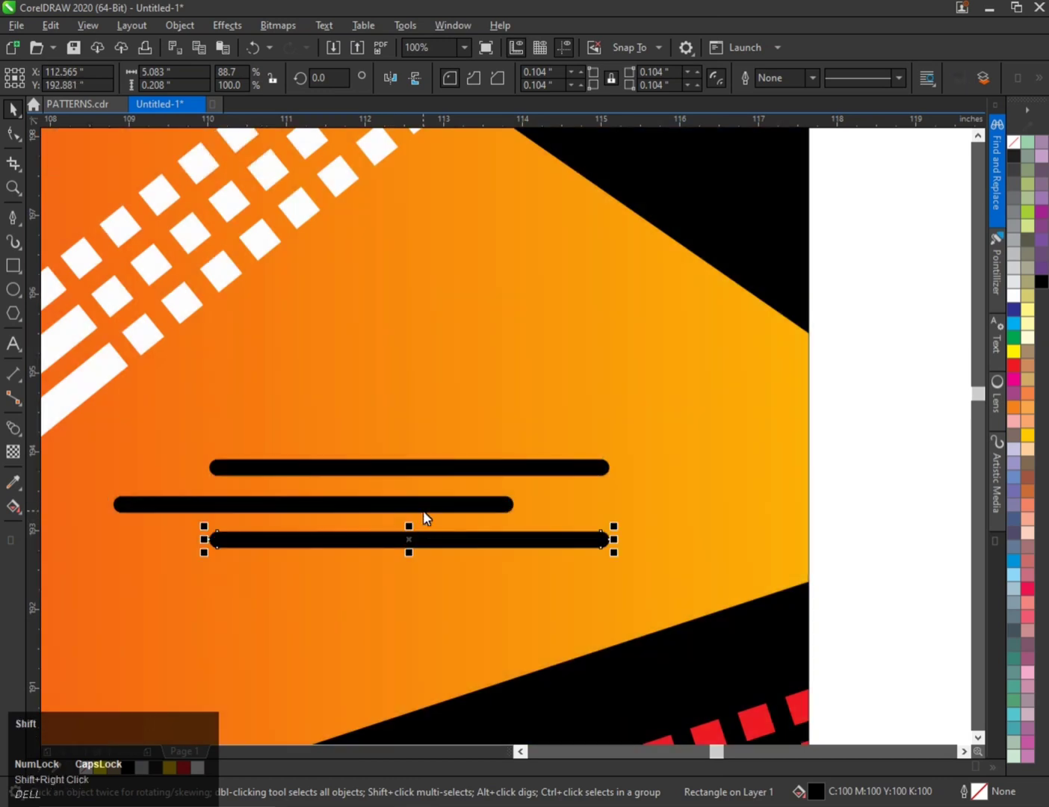
Group the three rounded black bars
shift+click(423, 508)
shift+click(426, 476)
scroll(427, 495, down, 2)
scroll(436, 539, up, 1)
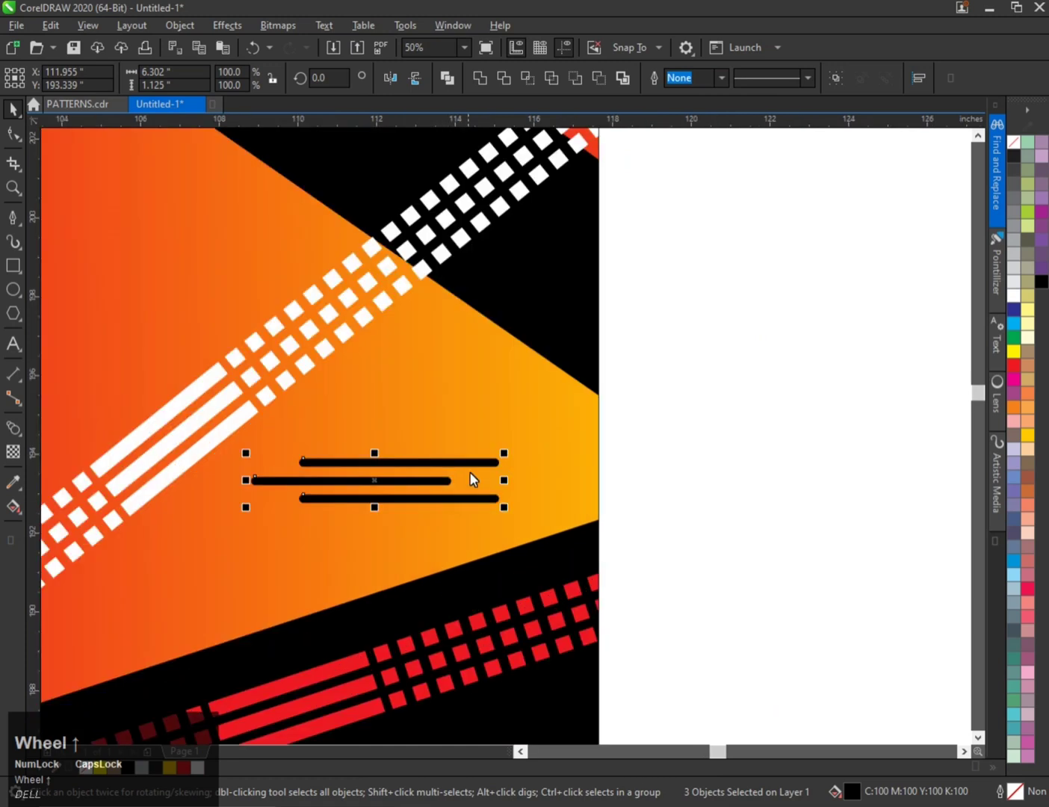
key(ctrl+g)
Rotate the bar group to about 19.4 degrees and place it just above the large triangle's lower edge
click(470, 463)
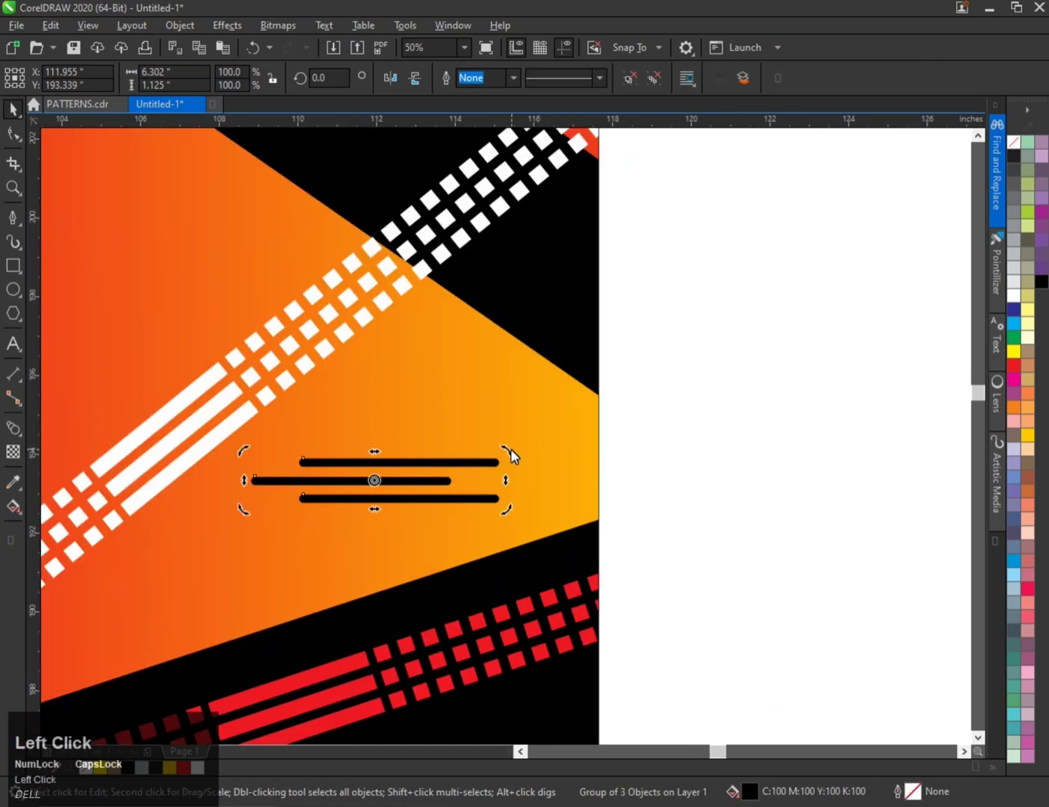
drag(509, 452, 468, 504)
click(450, 436)
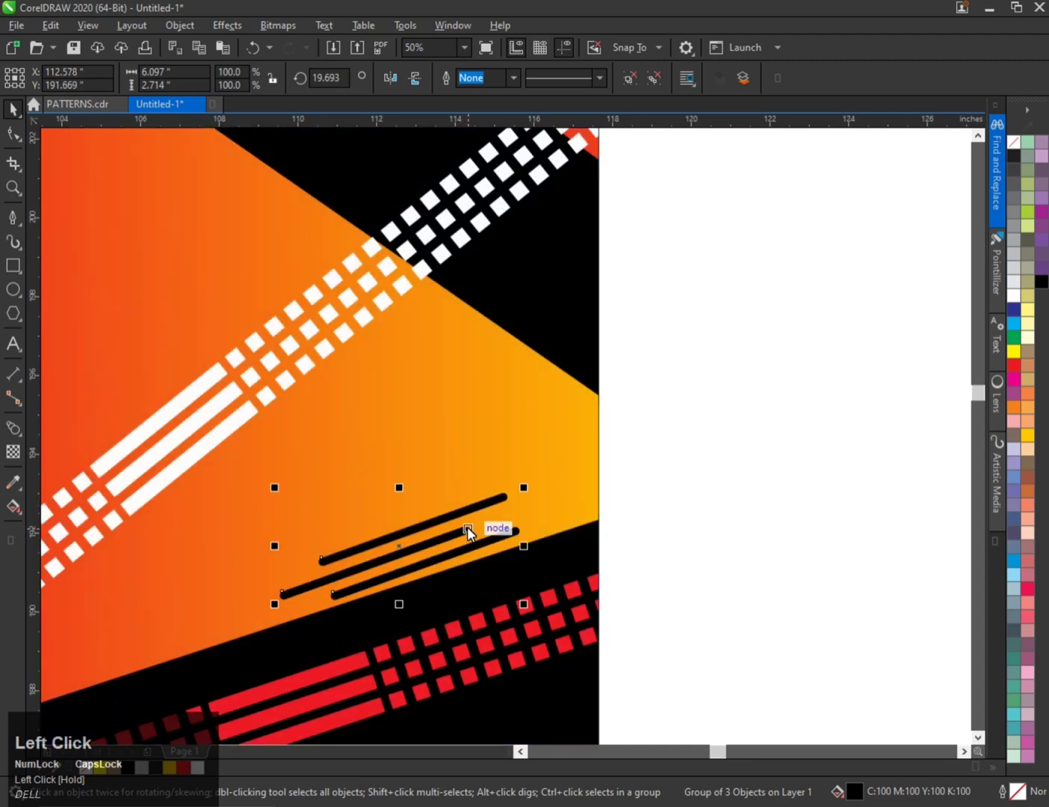
scroll(467, 527, up, 2)
click(470, 505)
drag(577, 453, 574, 453)
scroll(574, 452, down, 2)
scroll(481, 477, up, 1)
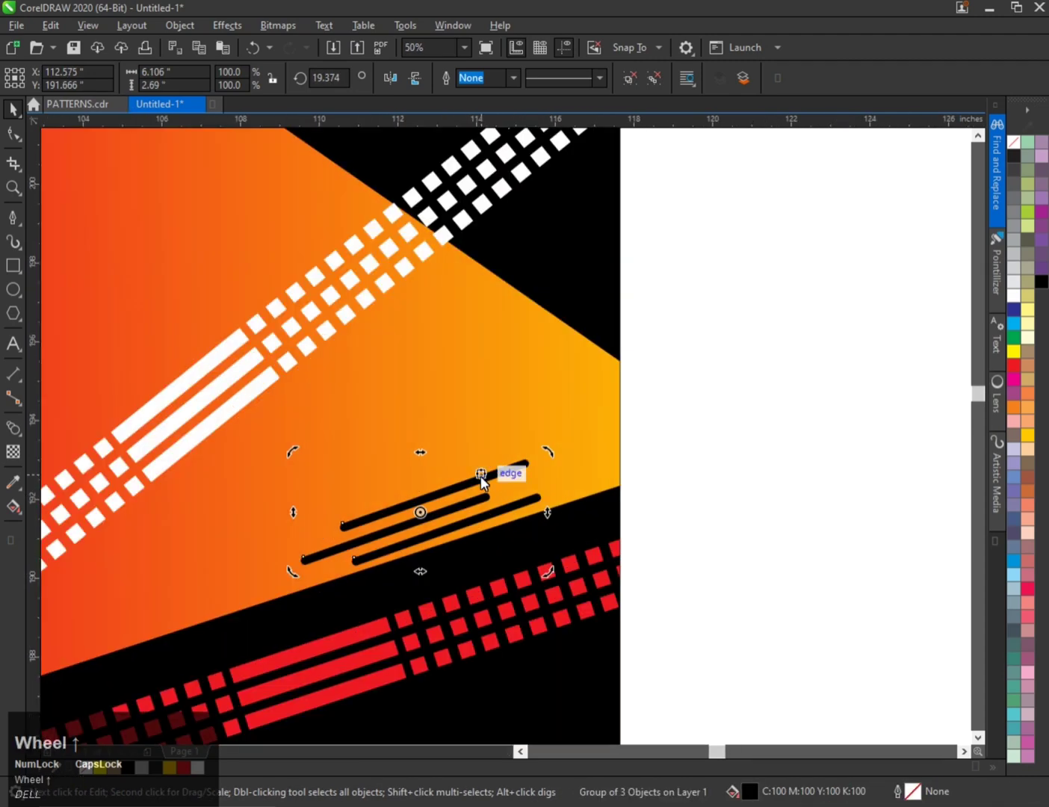
Move the bar group up about 1.7 inches within the orange area and enlarge it to about 8.5 inches wide
click(480, 475)
drag(480, 476, 511, 385)
scroll(462, 420, down, 1)
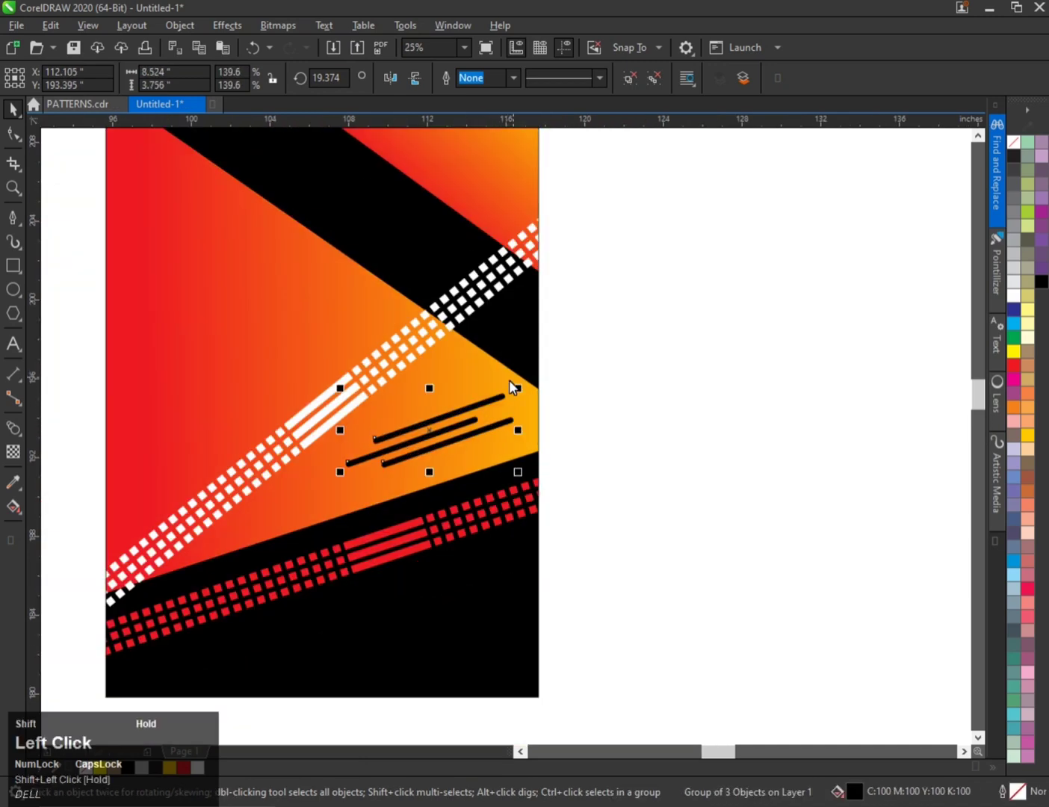
scroll(433, 422, down, 1)
scroll(433, 422, up, 1)
drag(435, 409, 270, 614)
right_click(271, 614)
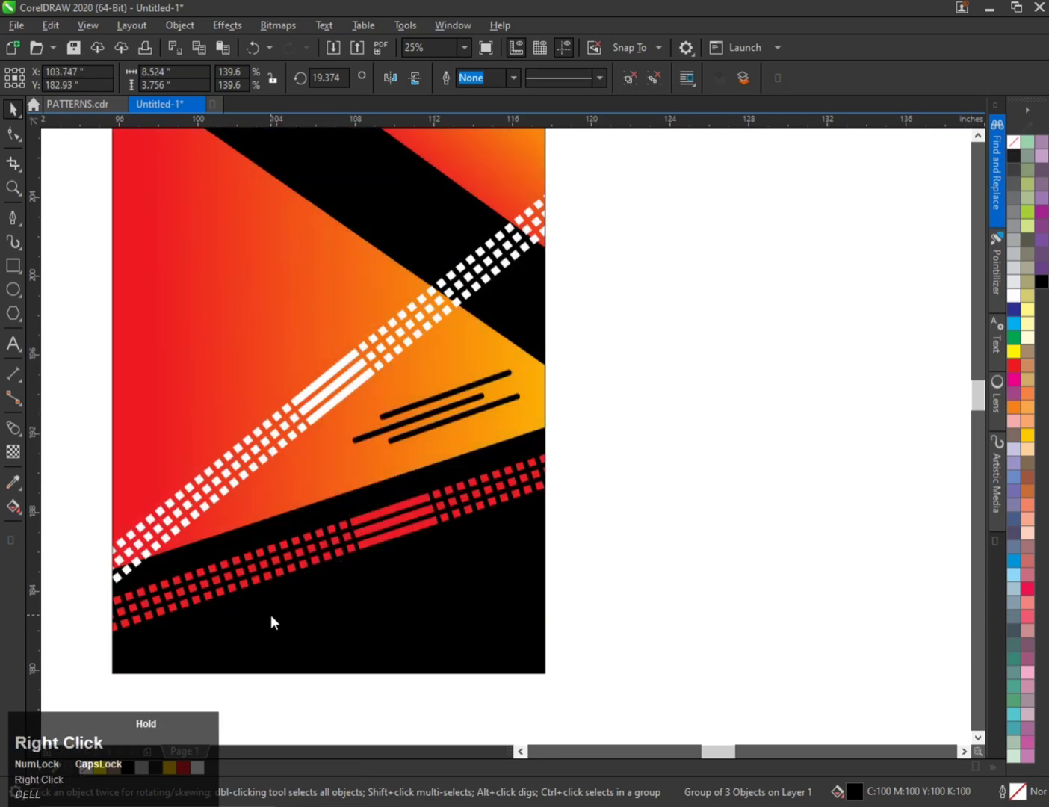
click(1012, 295)
scroll(387, 558, down, 1)
scroll(389, 534, up, 1)
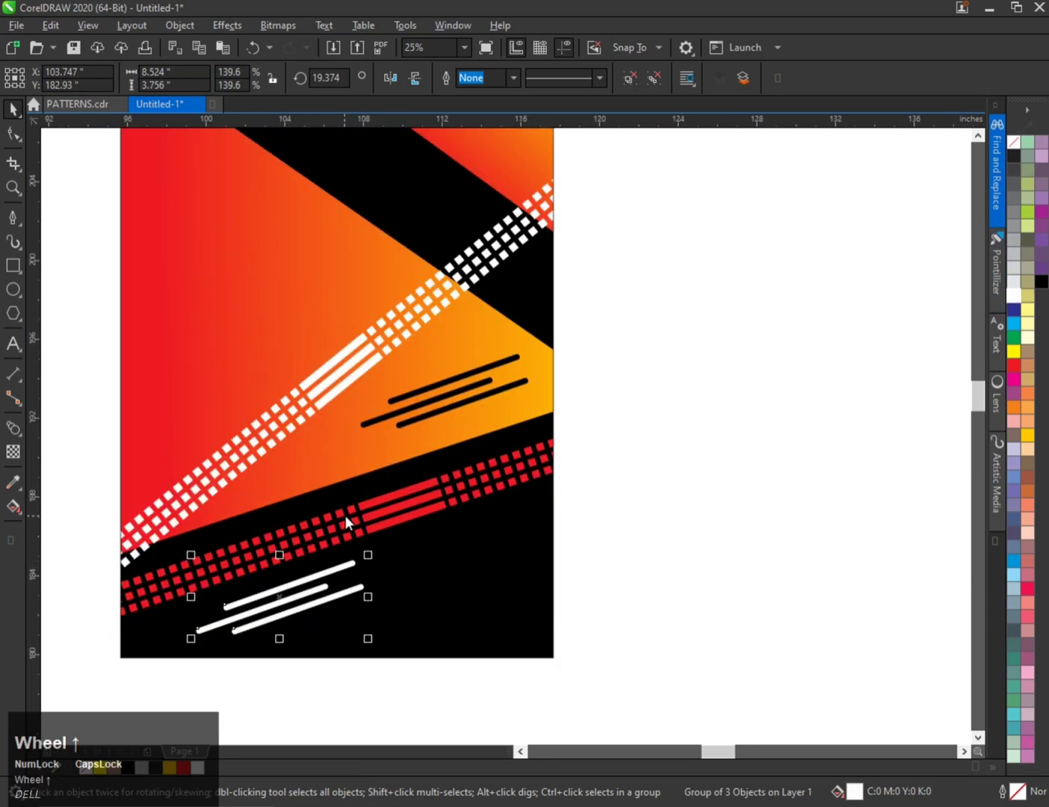
scroll(300, 531, down, 1)
scroll(272, 579, up, 1)
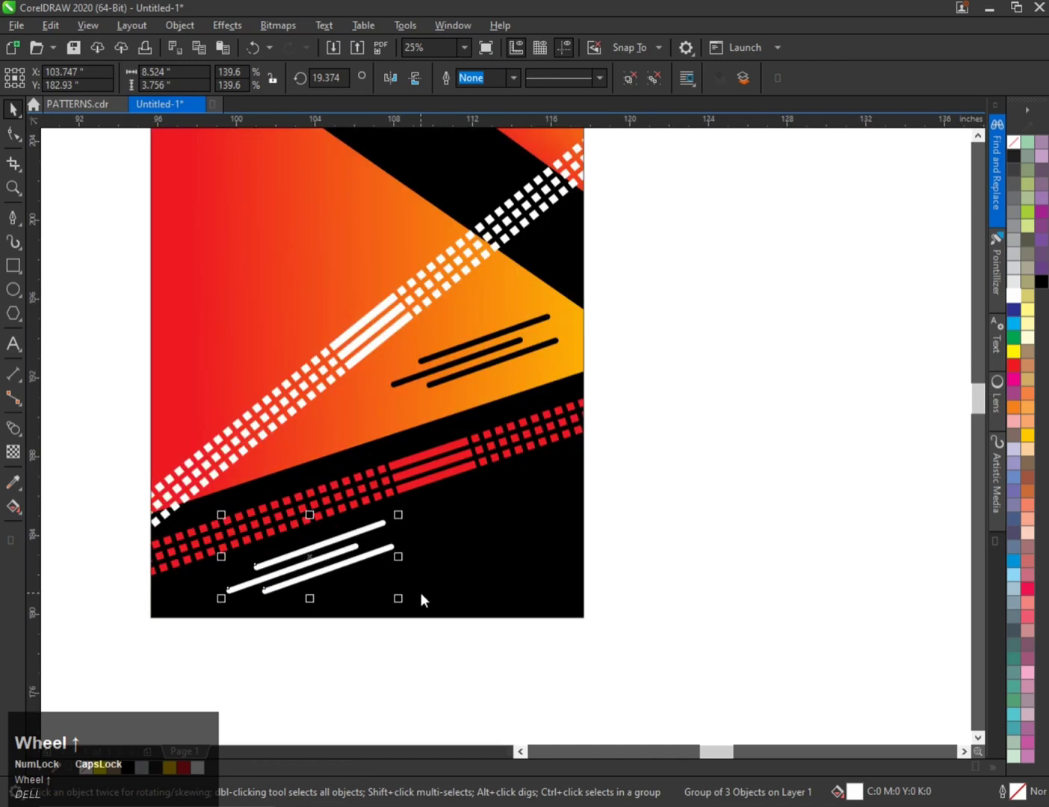
scroll(354, 580, down, 1)
key(Delete)
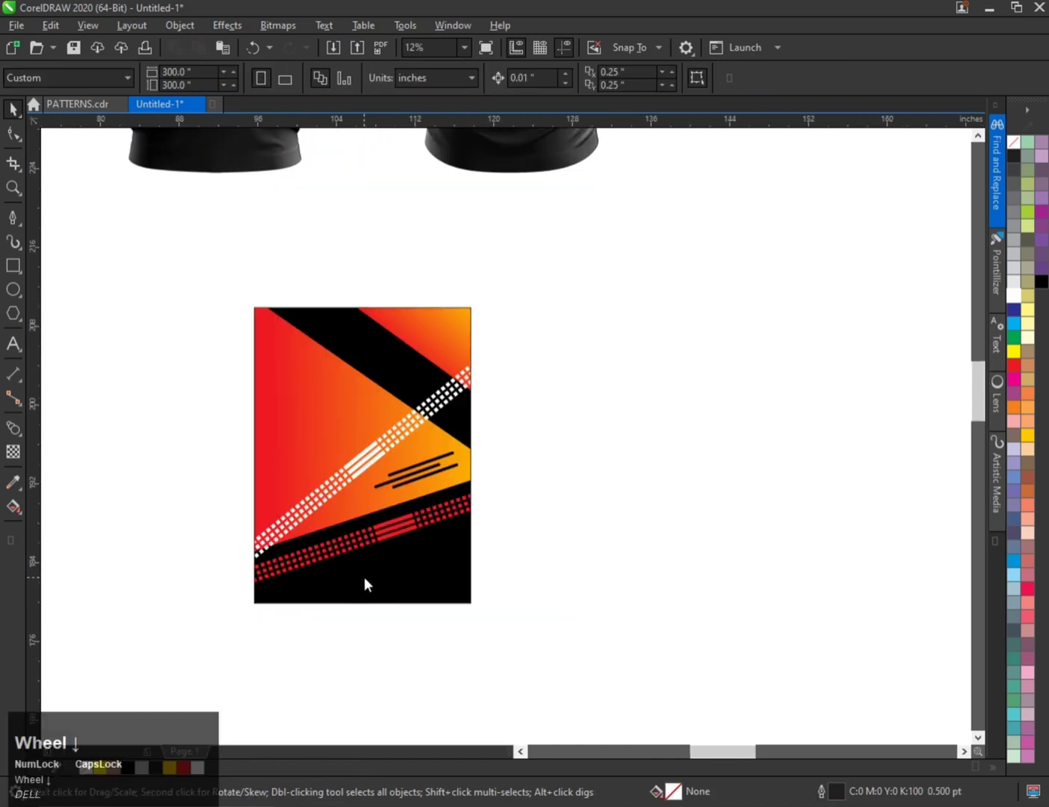
Draw a tall narrow rectangle about 0.58 by 27.4 inches to the right of the pattern and remove its outline
scroll(364, 581, up, 1)
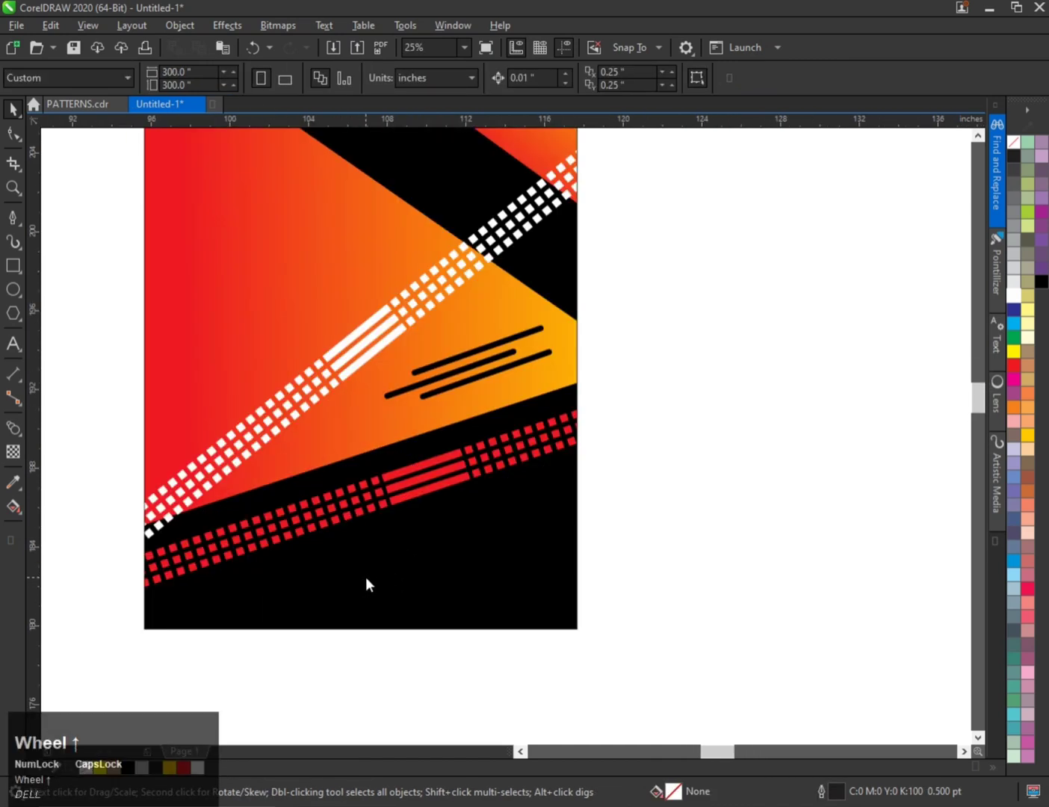
click(12, 265)
scroll(428, 391, down, 1)
drag(431, 367, 435, 641)
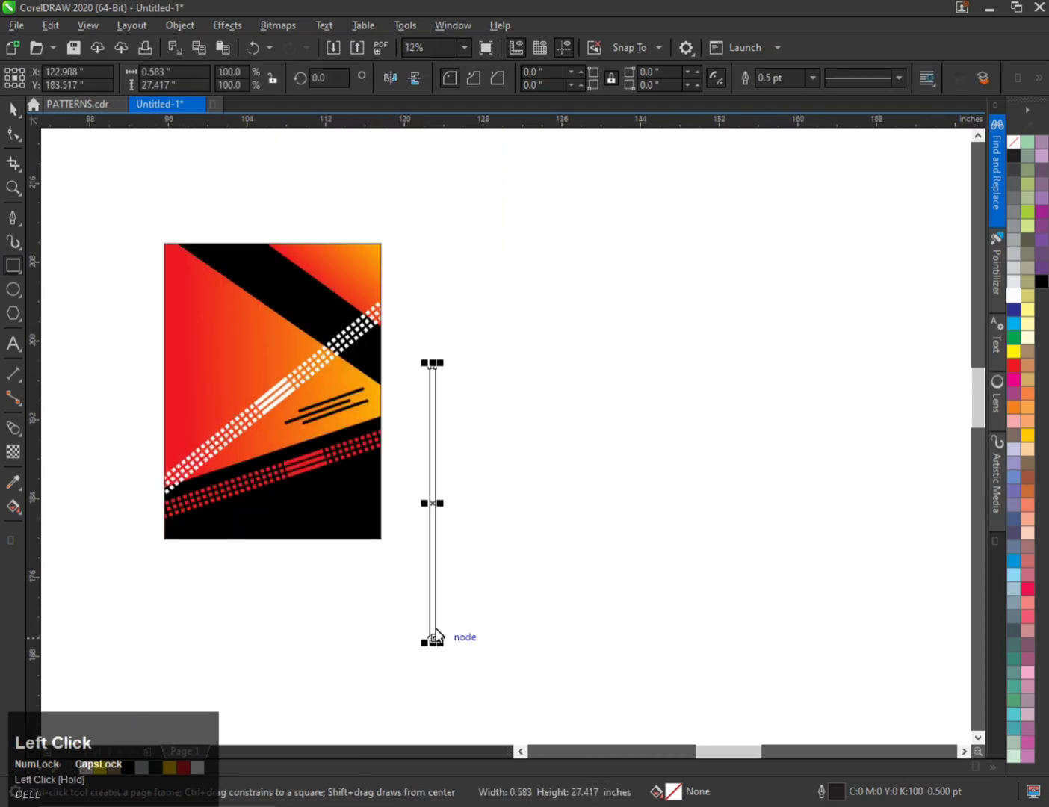
key(ctrl+space)
right_click(1013, 141)
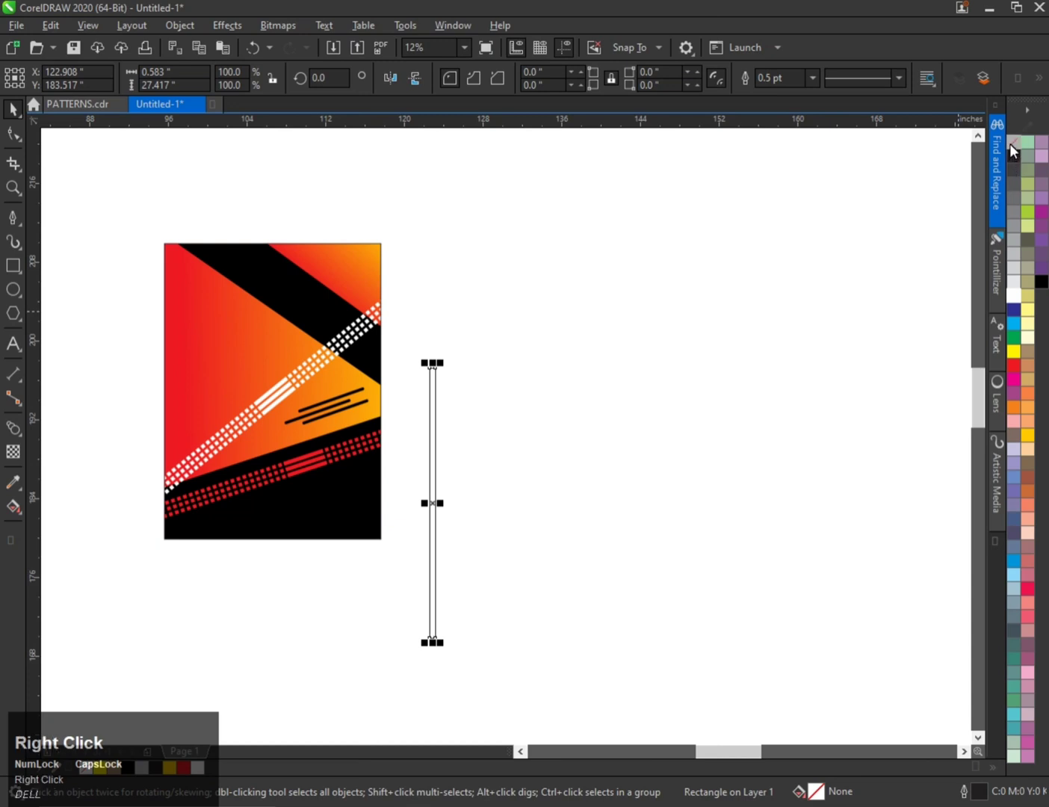
Place the narrow bar at about 305 degrees over the lower black area, in front of the pattern, with a white fill
drag(436, 367, 345, 484)
click(485, 472)
scroll(345, 477, up, 2)
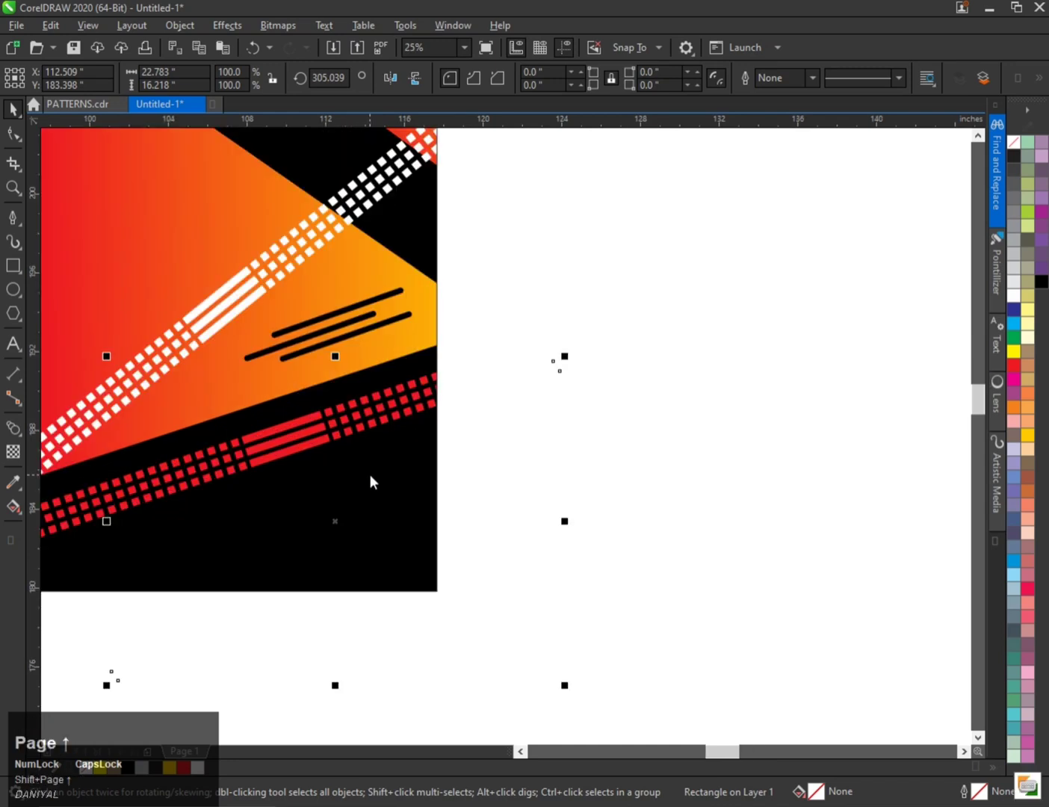
scroll(462, 440, down, 2)
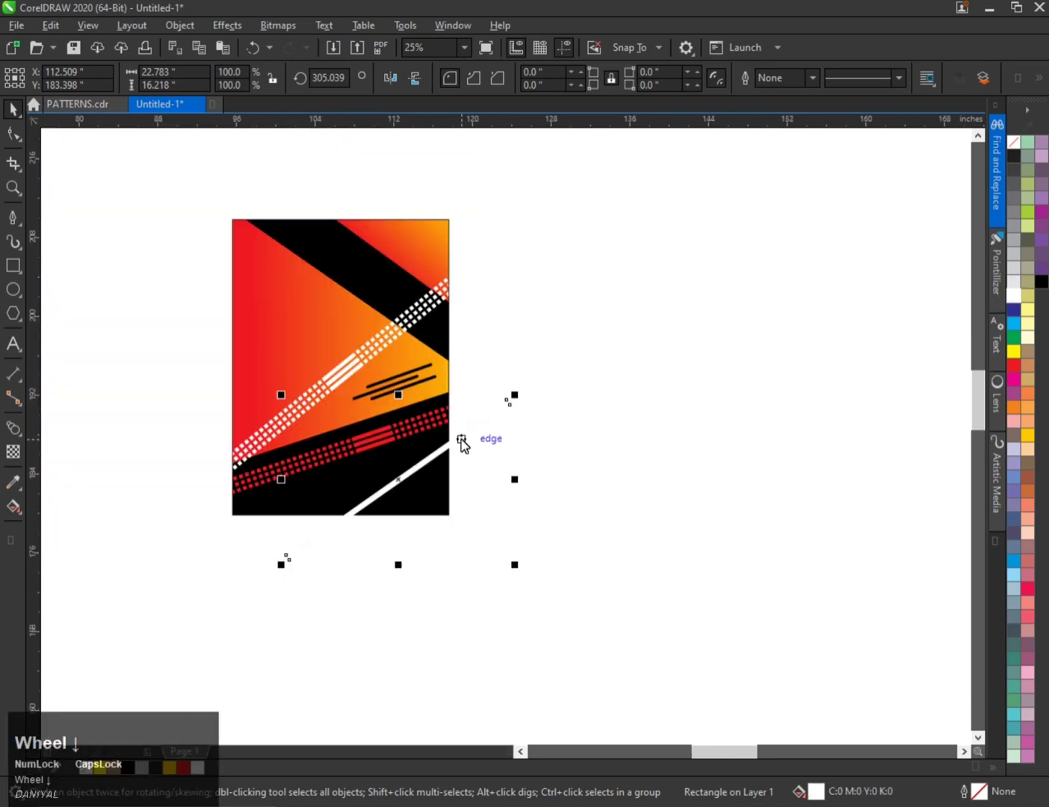
Rotate the white bar to about 289.6 degrees and move it about 3.3 inches left and 0.7 inch up
click(461, 442)
drag(522, 399, 533, 430)
scroll(448, 462, up, 2)
scroll(487, 478, down, 2)
click(487, 479)
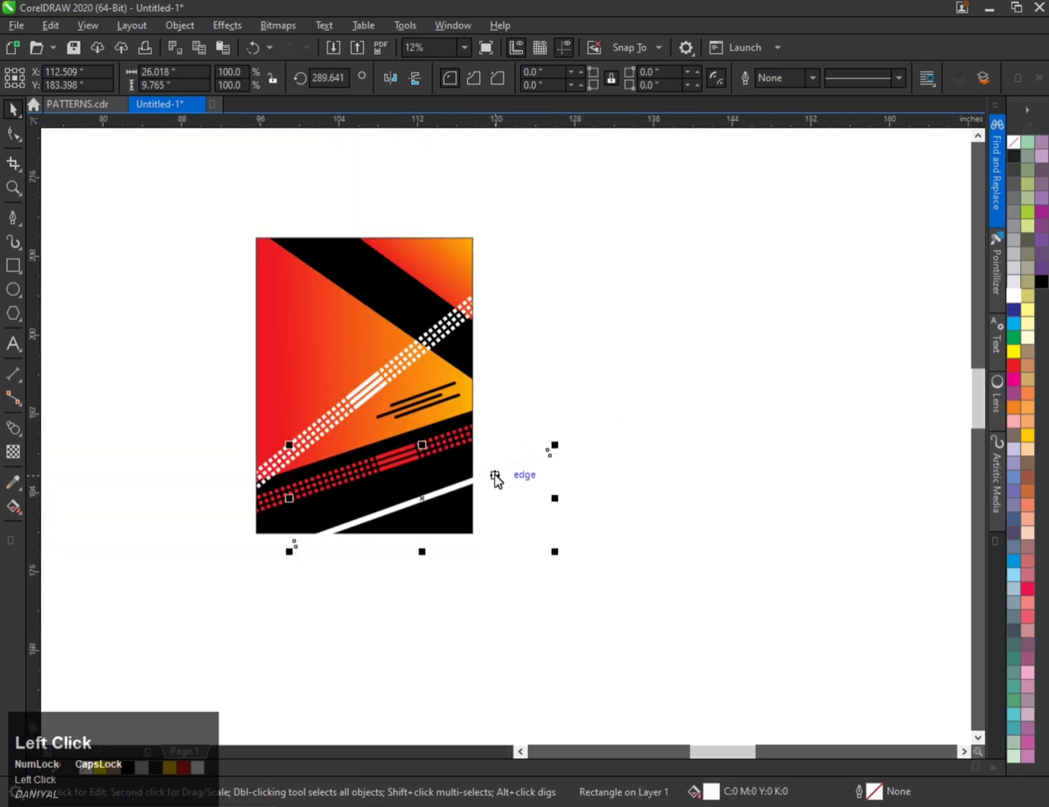
drag(491, 477, 422, 478)
scroll(449, 480, up, 2)
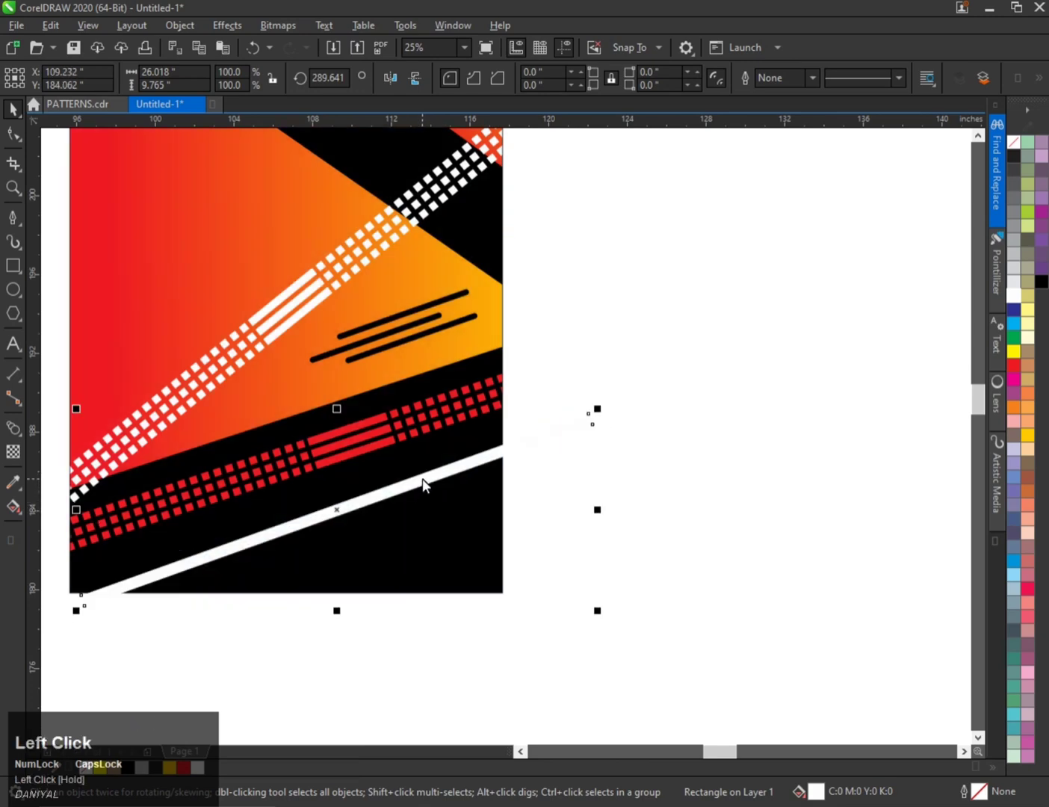
Rotate the white bar to about 288 degrees and move it about 1.3 inches left so it spans the black rectangle
click(490, 459)
drag(592, 416, 599, 424)
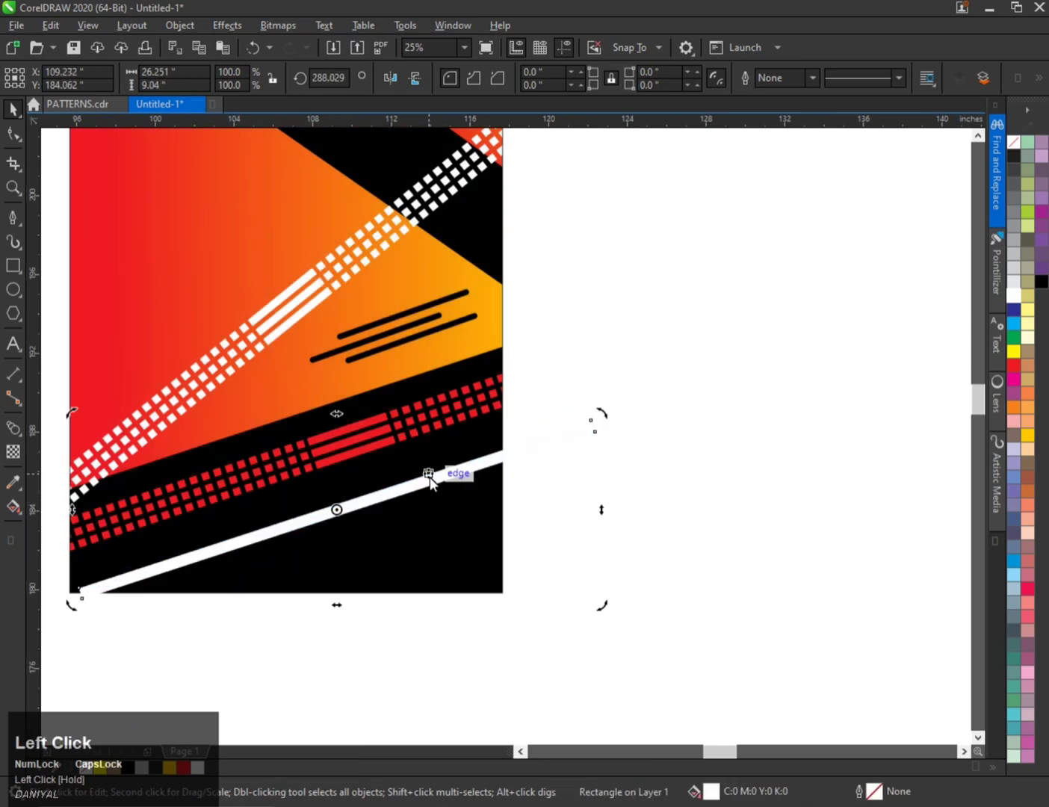
scroll(430, 477, left, 1)
click(381, 508)
drag(383, 508, 410, 489)
scroll(422, 489, up, 1)
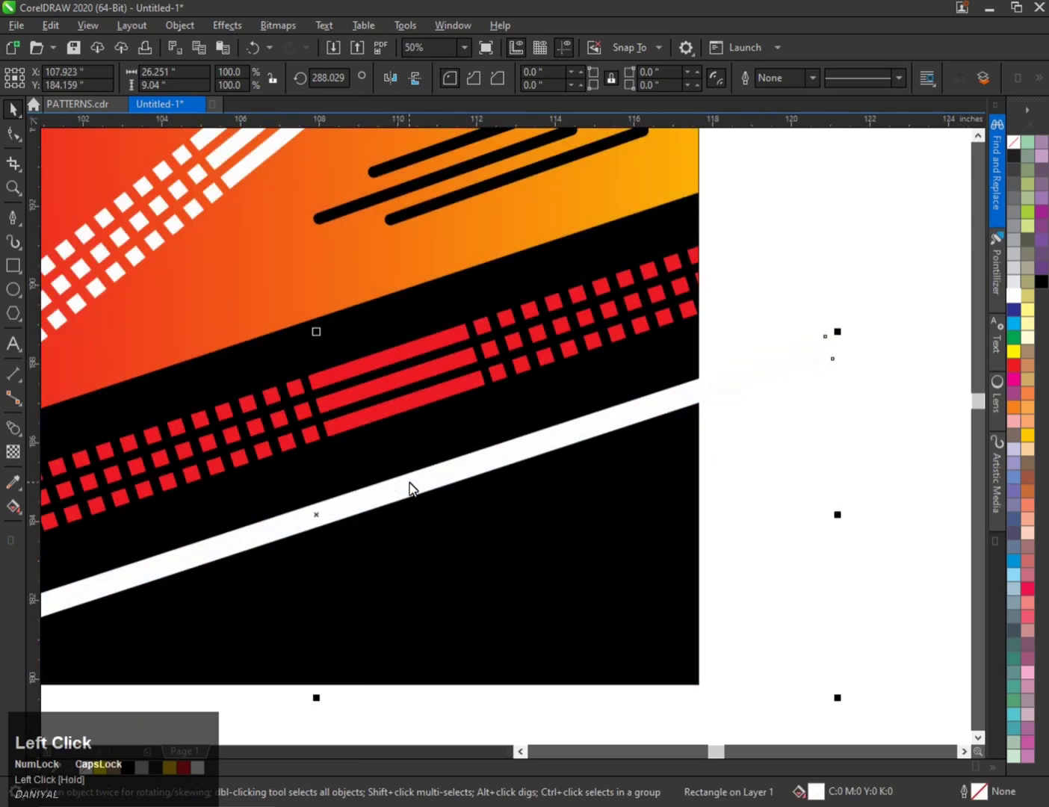
scroll(410, 490, down, 1)
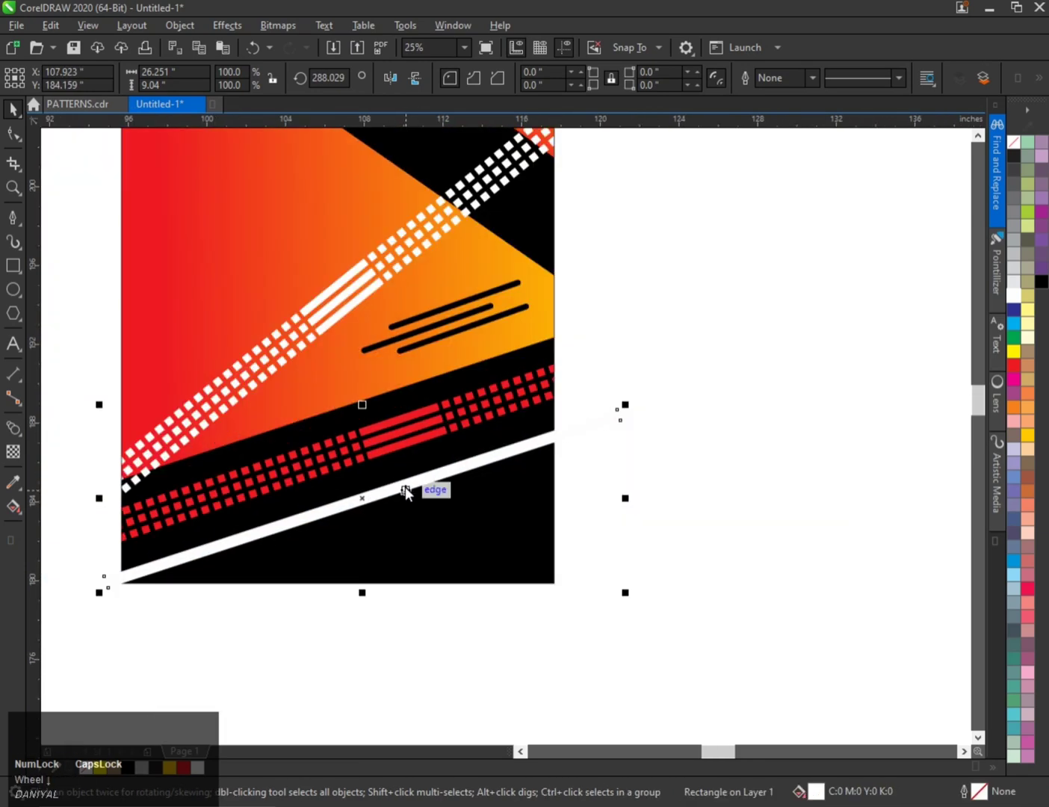
Bring the white bar closer to the red strip and place a parallel copy just below it
drag(405, 486, 422, 510)
scroll(417, 470, up, 1)
right_click(422, 509)
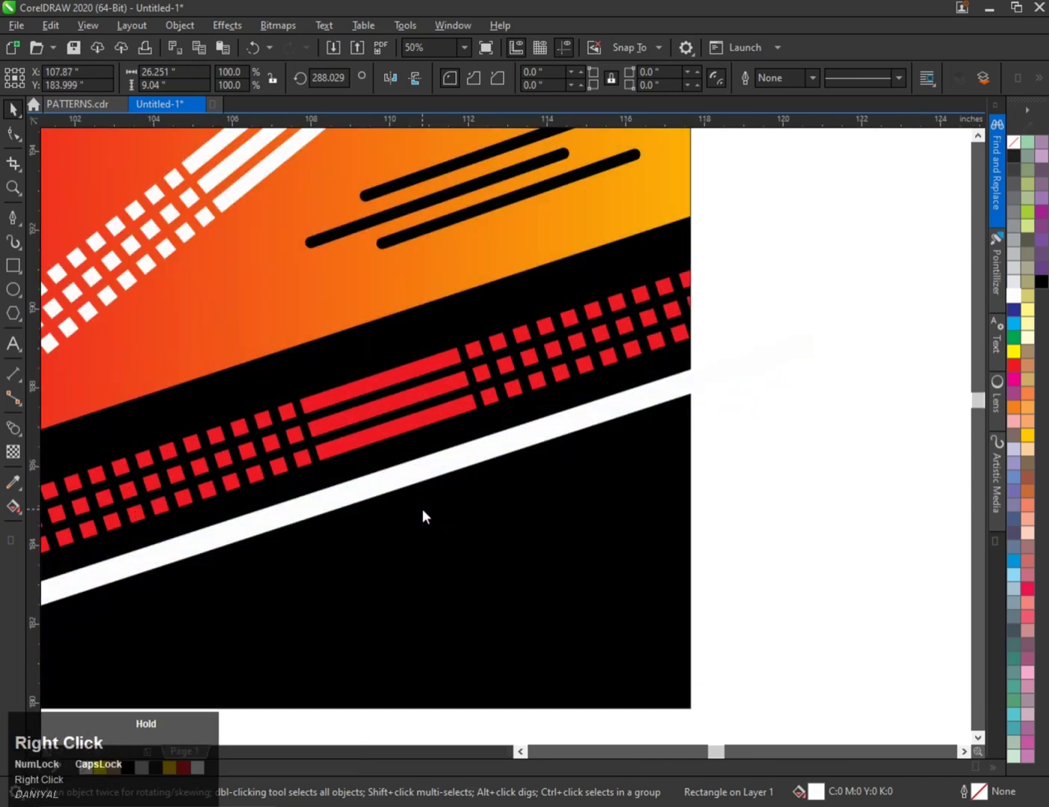
scroll(541, 499, down, 1)
scroll(326, 465, down, 1)
scroll(325, 465, up, 1)
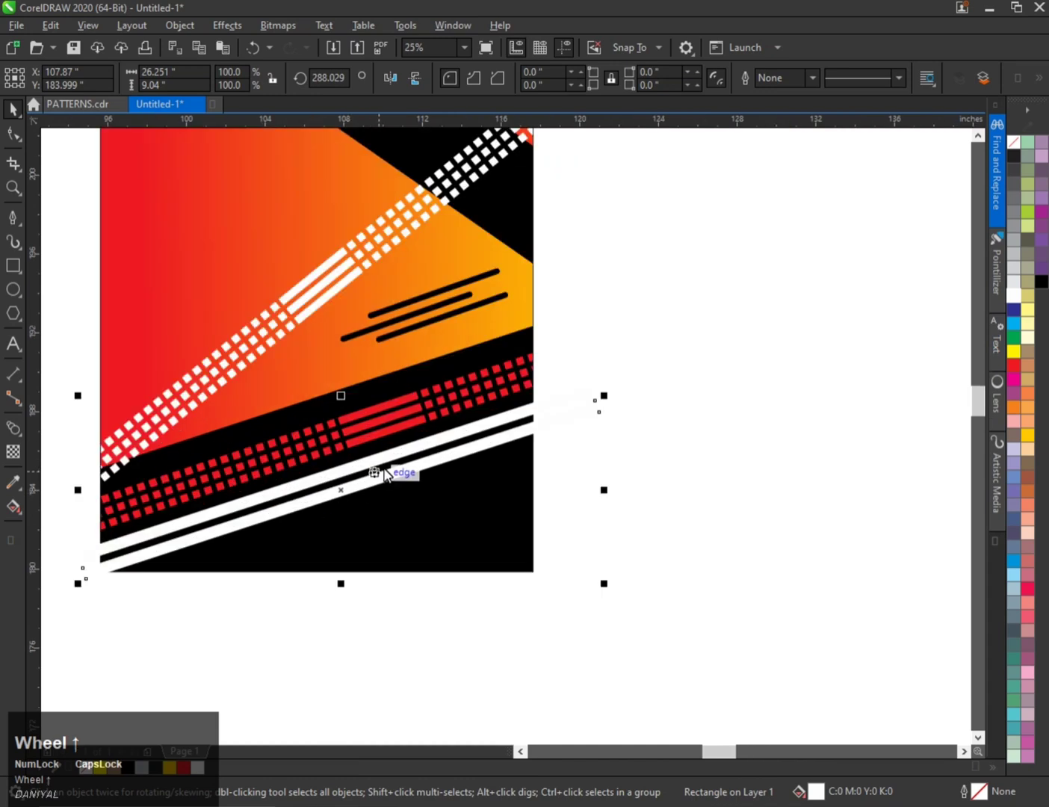
PowerClip the two white bars inside the black rectangle
click(390, 462)
shift+click(404, 470)
click(458, 512)
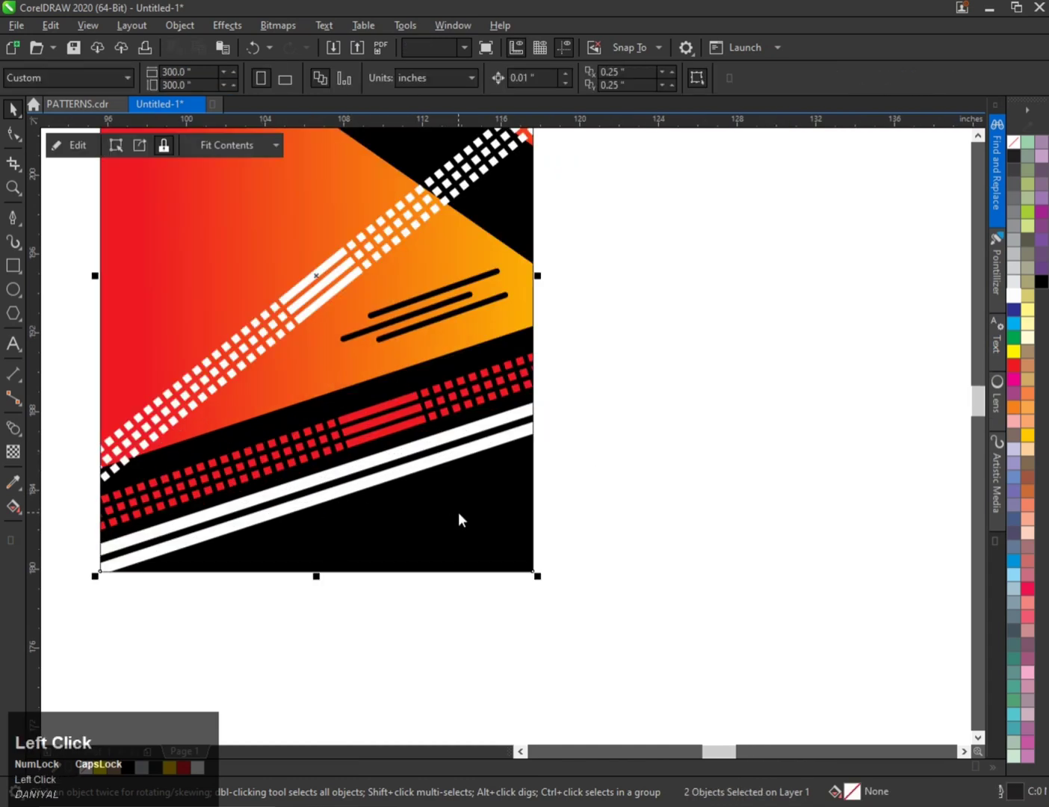
scroll(339, 457, down, 1)
scroll(371, 397, up, 1)
scroll(385, 445, down, 1)
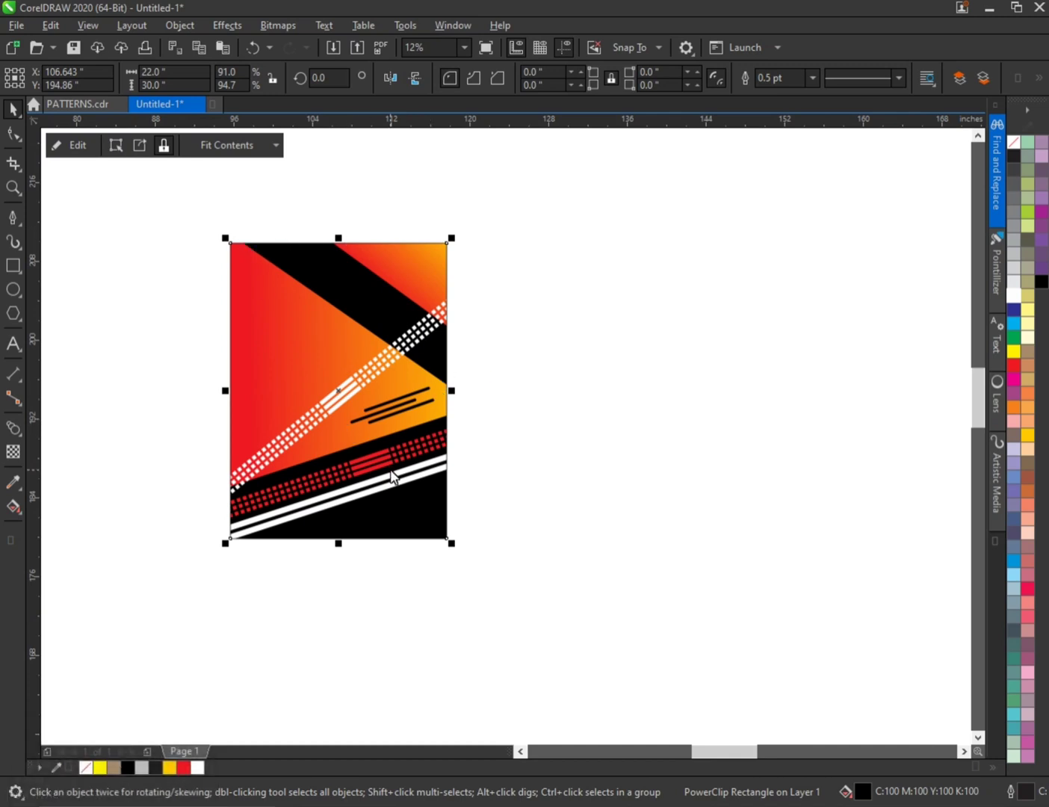
Draw a square of about 0.4 inch to the right of the pattern and fill it black
scroll(394, 475, up, 1)
scroll(301, 417, down, 1)
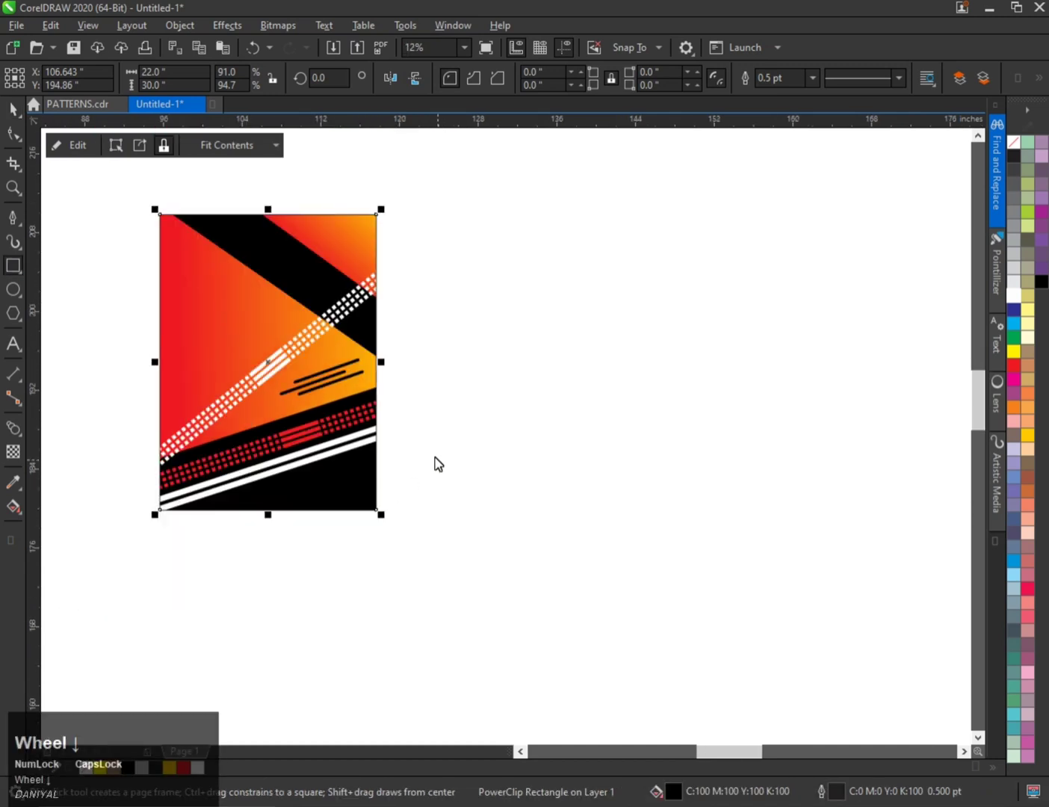
scroll(414, 467, up, 2)
drag(382, 456, 393, 477)
scroll(393, 476, up, 1)
key(space)
click(1041, 283)
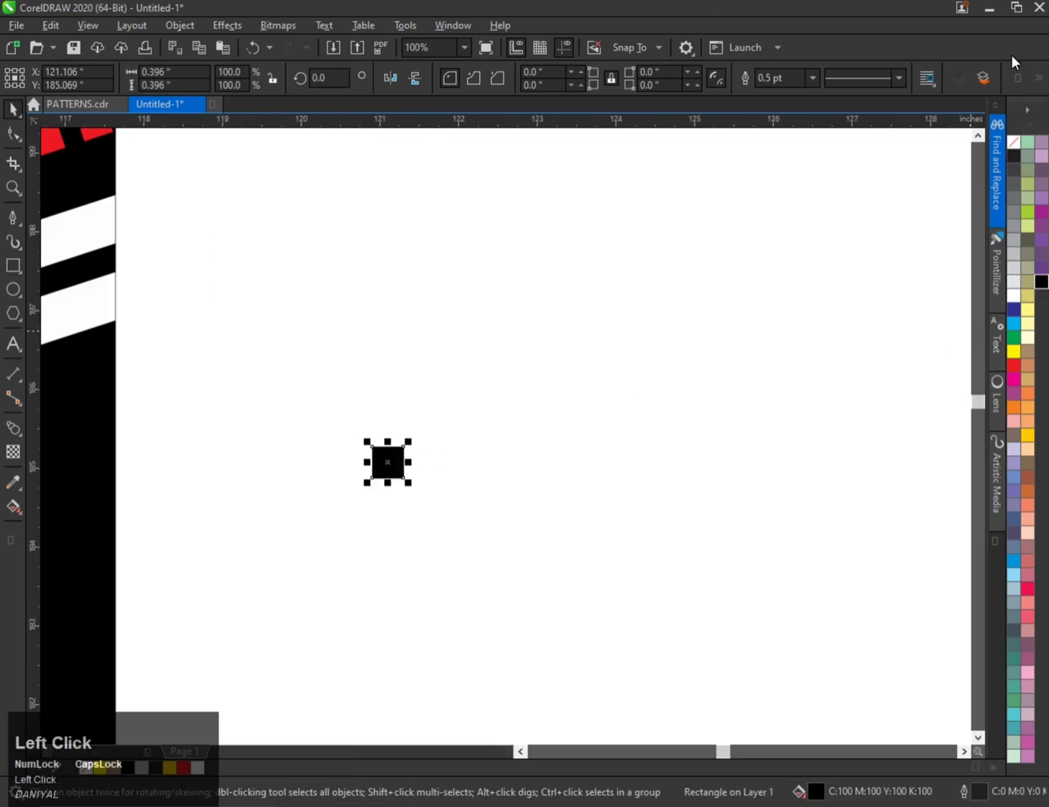
Remove the black square's outline and repeat copies of it to the right at 0.75 inch spacing, forming a row of 19 squares
right_click(1007, 136)
scroll(417, 461, up, 1)
drag(357, 453, 478, 461)
right_click(479, 460)
scroll(247, 417, down, 2)
key(ctrl+r)
key(ctrl+r)
key(ctrl+r)
key(ctrl+r)
key(ctrl+r)
key(ctrl+r)
key(ctrl+r)
key(ctrl+r)
key(ctrl+r)
key(ctrl+r)
key(ctrl+r)
key(ctrl+r)
key(ctrl+r)
key(ctrl+r)
key(ctrl+r)
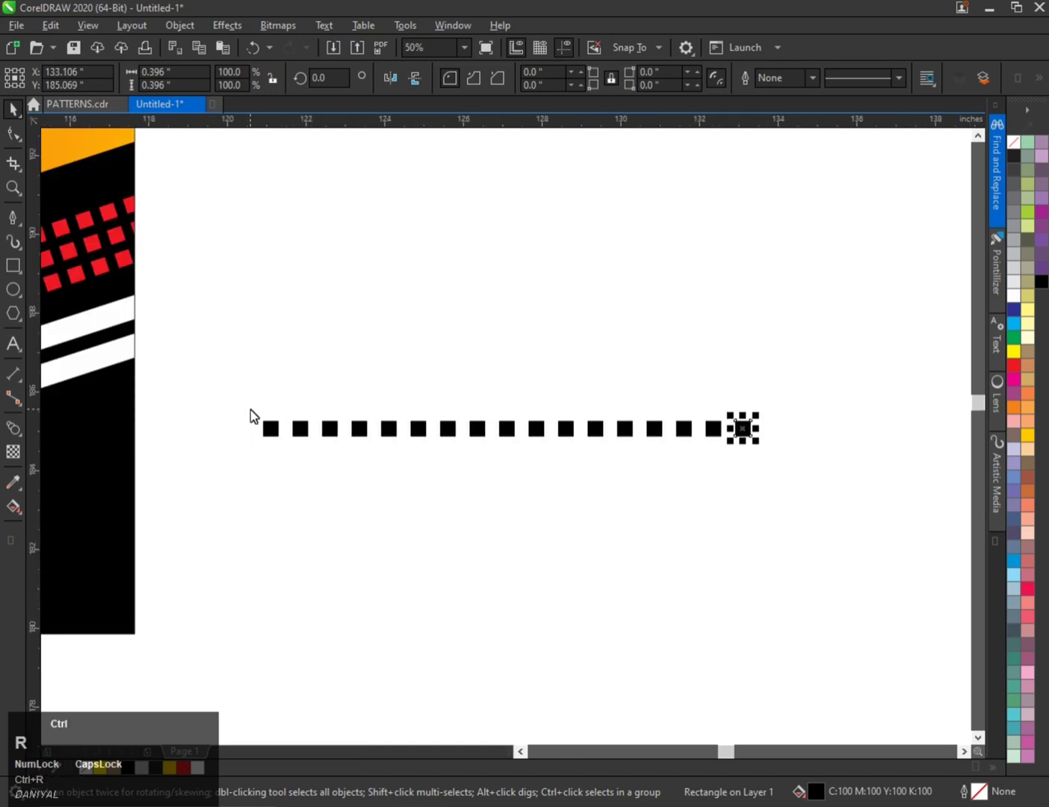
key(ctrl+r)
key(ctrl+r)
Extend the row with further repeated copies until it holds 28 squares
scroll(249, 411, down, 1)
drag(233, 373, 614, 513)
scroll(259, 424, up, 2)
scroll(262, 426, down, 2)
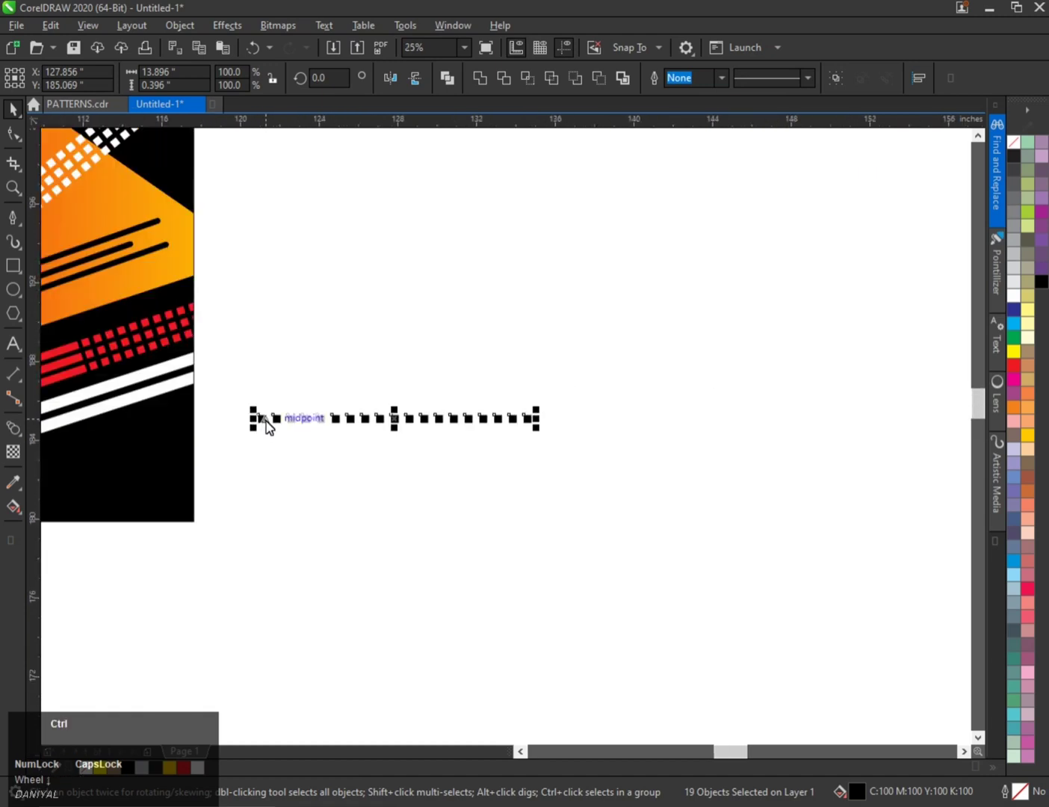
key(ctrl+z)
key(ctrl+r)
key(ctrl+r)
key(ctrl+r)
key(ctrl+r)
key(ctrl+r)
key(ctrl+r)
key(ctrl+r)
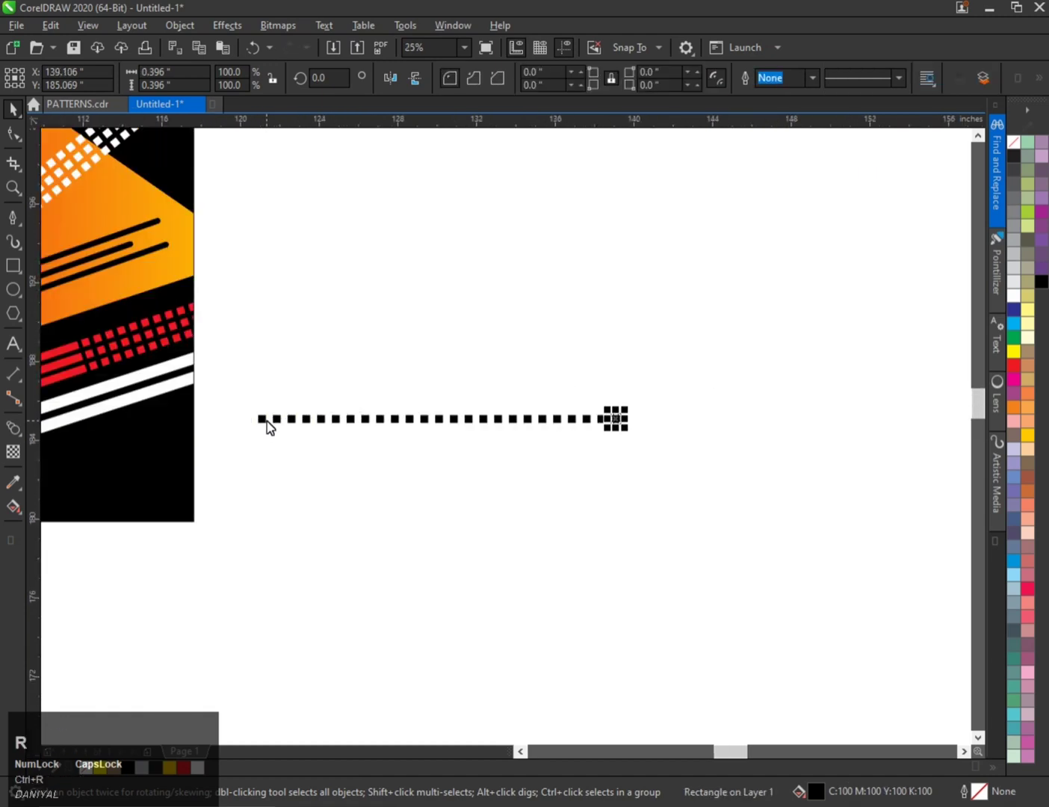
key(ctrl+r)
key(ctrl+r)
key(ctrl+r)
Copy the whole row diagonally down-right by one square so the corners touch in a checker pattern
drag(225, 353, 709, 486)
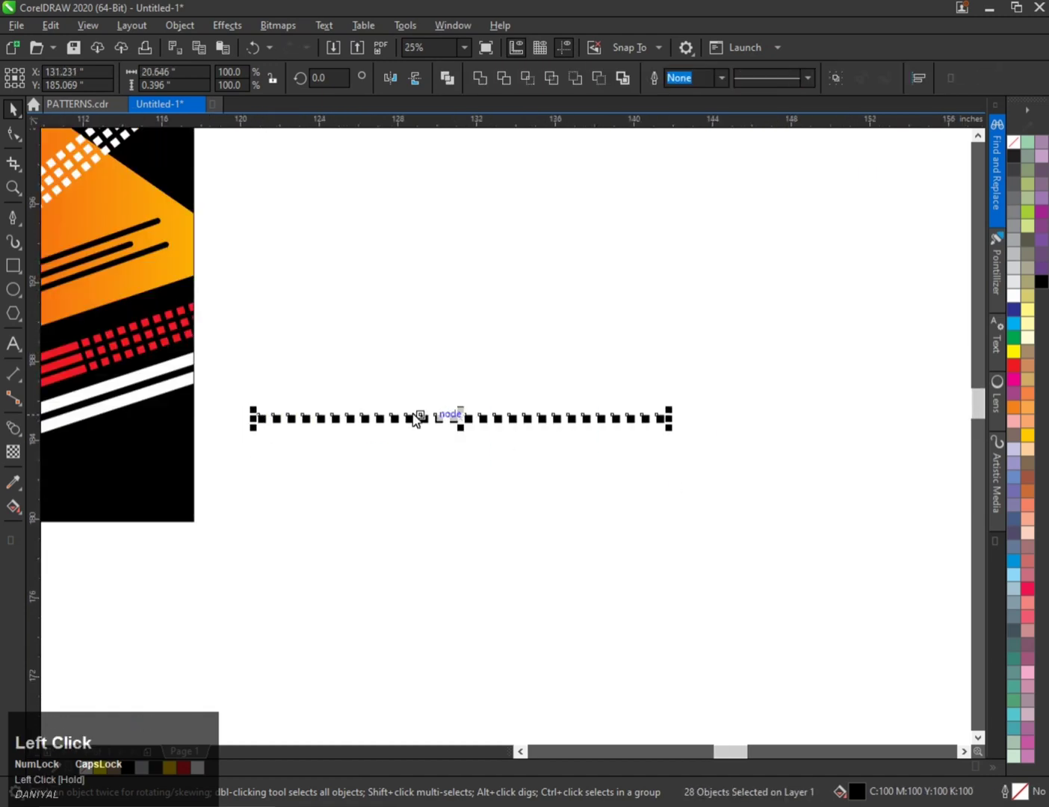
scroll(263, 428, up, 3)
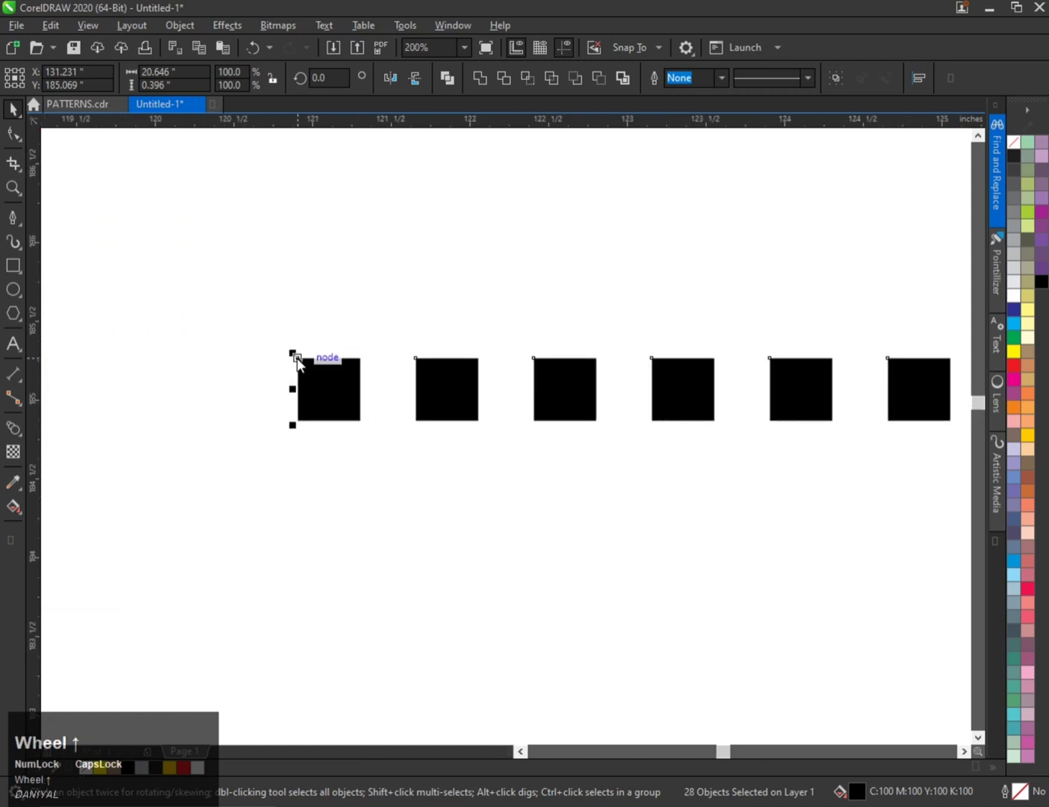
drag(298, 361, 357, 417)
right_click(358, 418)
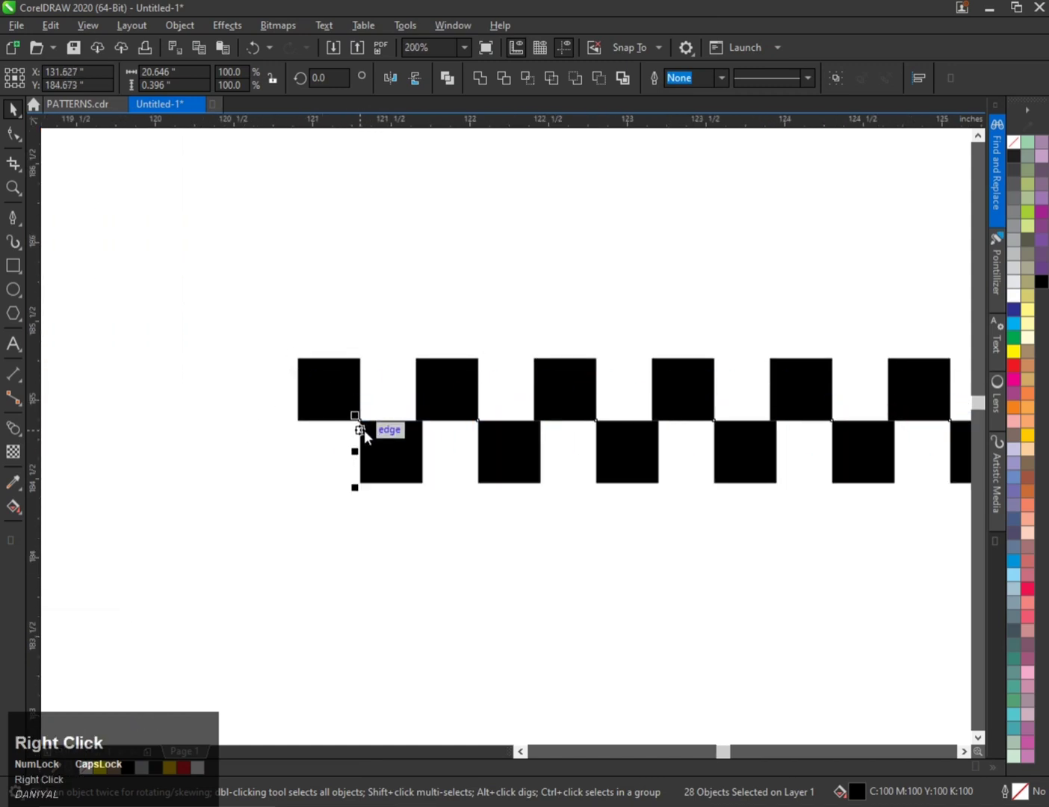
scroll(359, 429, up, 2)
scroll(313, 427, down, 5)
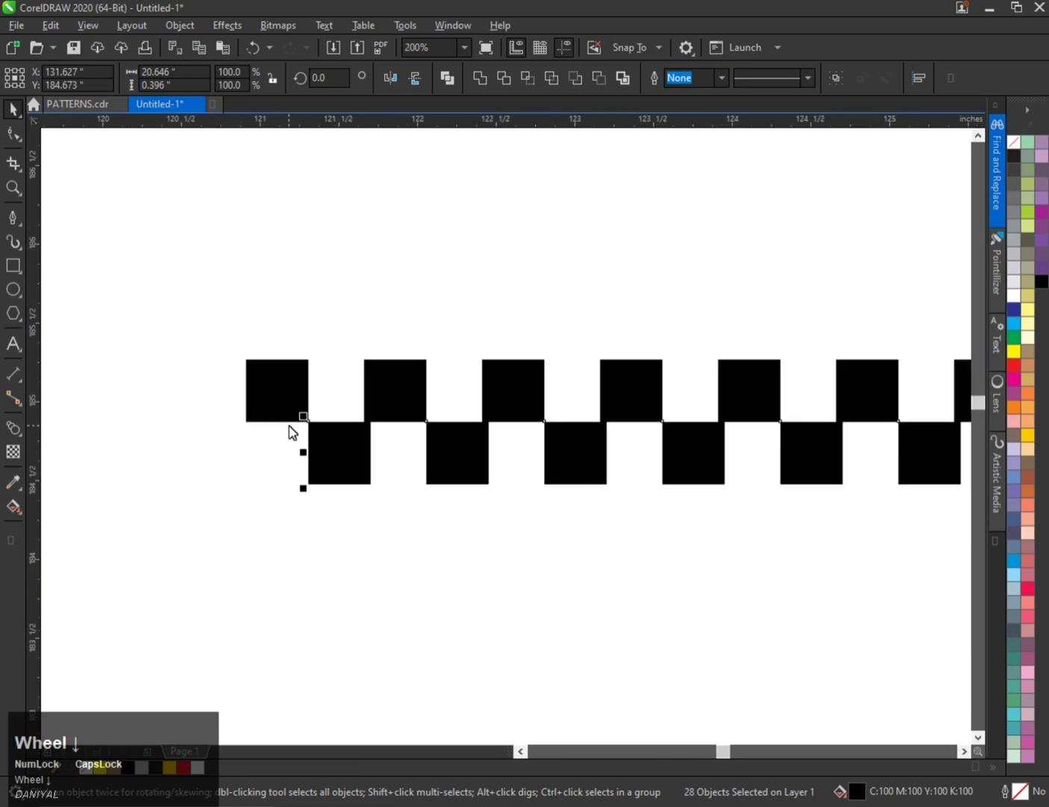
Select both rows and place a copy of them directly underneath, continuing the checker pattern
drag(238, 359, 775, 478)
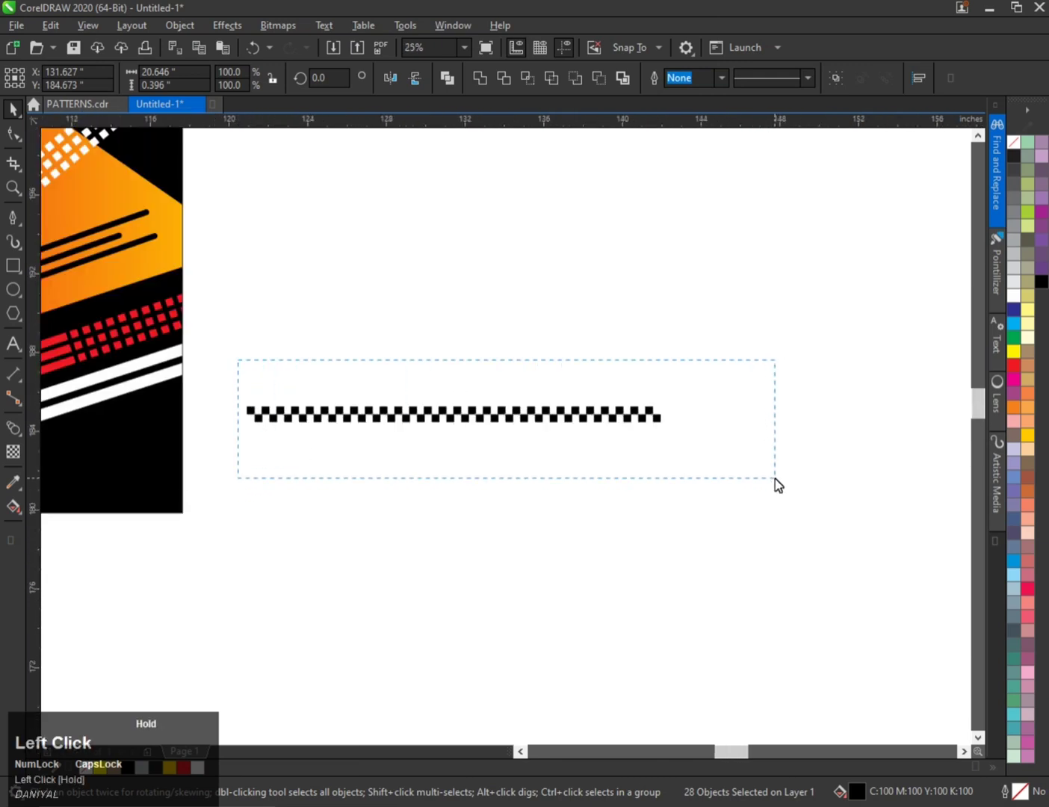
scroll(270, 413, up, 3)
drag(294, 423, 301, 547)
right_click(301, 547)
scroll(322, 446, down, 3)
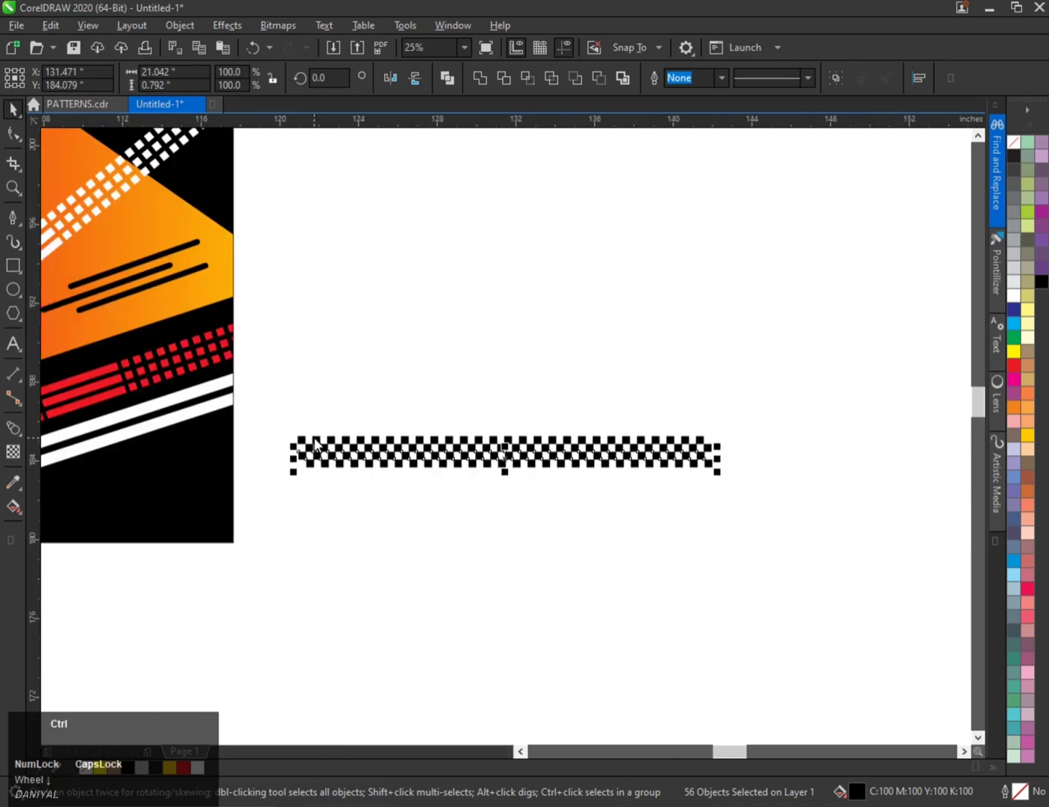
Repeat the double row downward into a checker block and undo the surplus repeats, leaving ten double rows
key(ctrl+r)
key(ctrl+r)
key(ctrl+r)
key(ctrl+r)
key(ctrl+r)
key(ctrl+r)
key(ctrl+r)
key(ctrl+r)
key(ctrl+r)
key(ctrl+r)
key(ctrl+r)
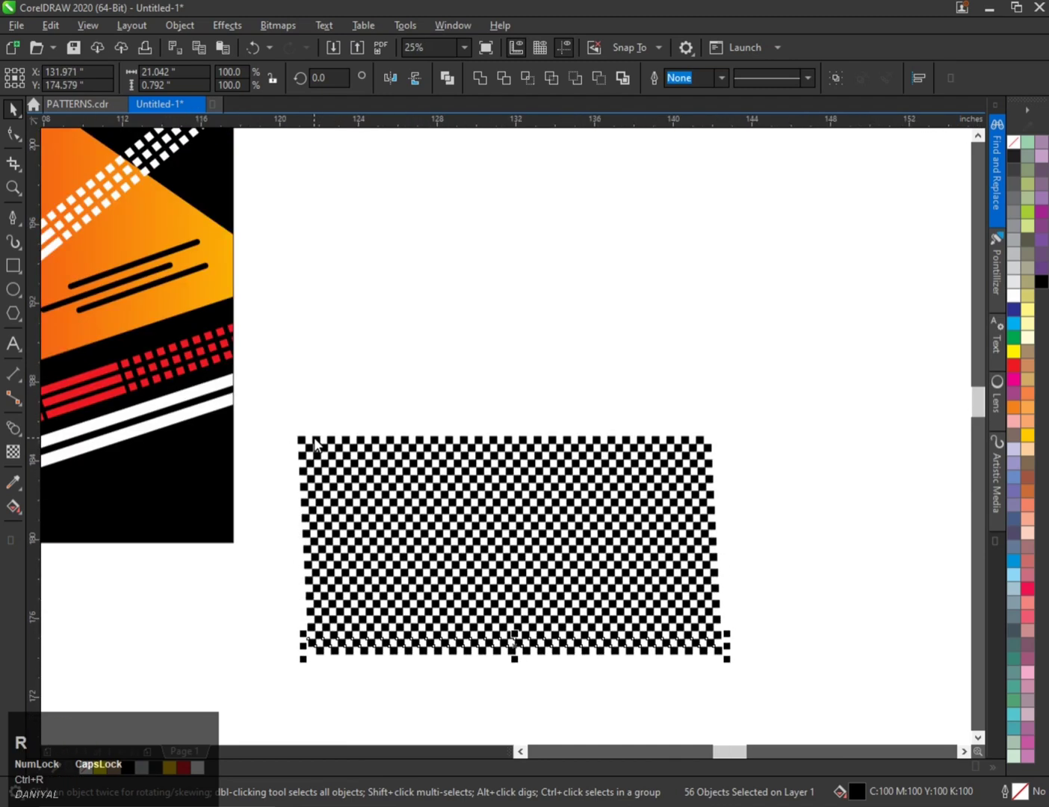
scroll(312, 439, down, 2)
scroll(307, 457, up, 1)
key(ctrl+z)
key(ctrl+z)
key(ctrl+z)
key(ctrl+z)
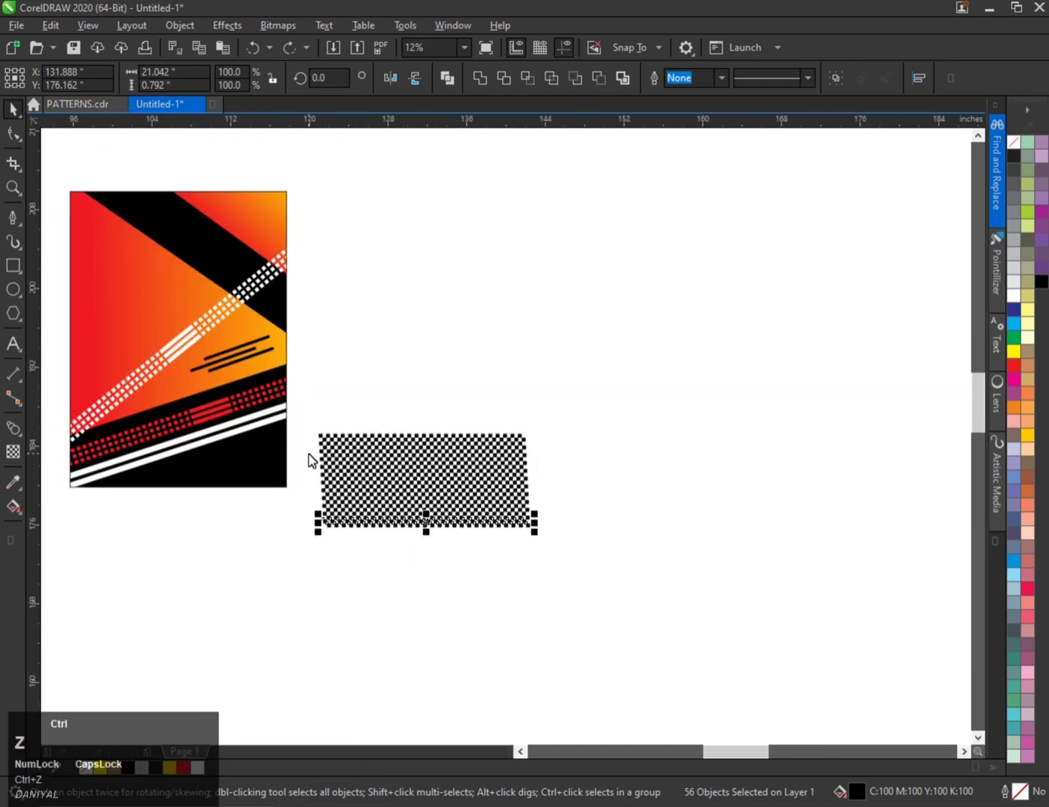
Group all the checker squares and move the group over the lower-right corner of the pattern rectangle
drag(317, 395, 387, 502)
drag(555, 565, 554, 564)
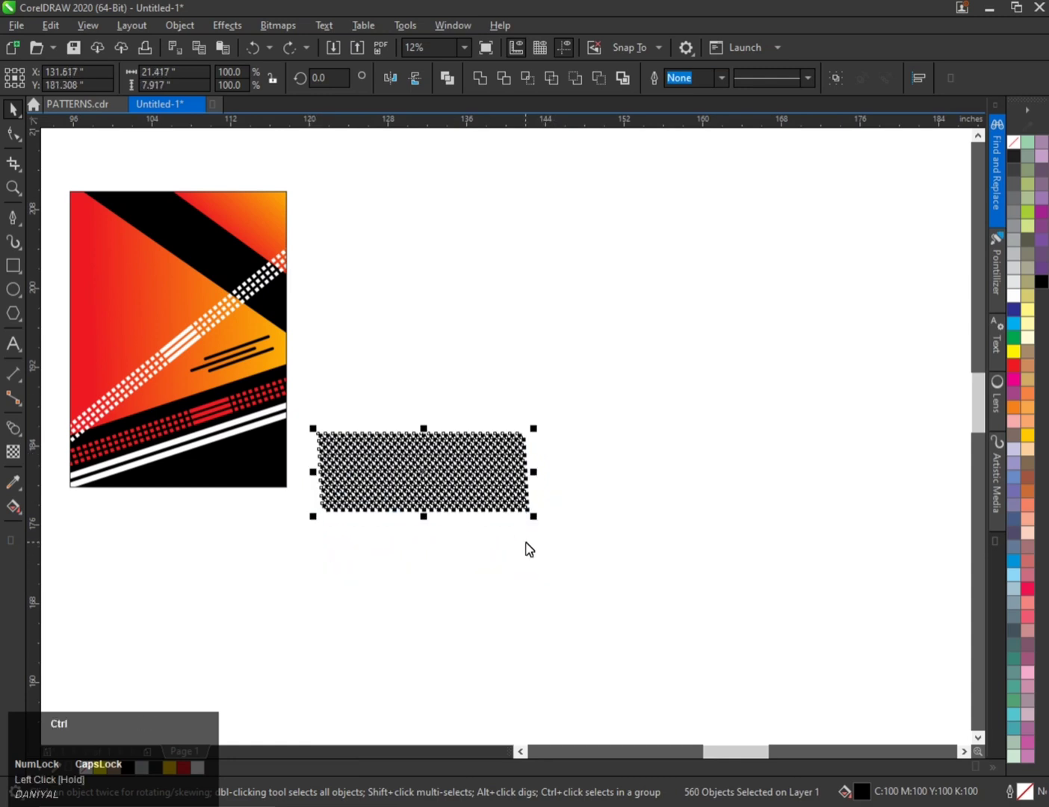
key(ctrl+g)
scroll(349, 611, up, 1)
scroll(442, 560, down, 1)
click(442, 561)
drag(443, 561, 318, 596)
click(392, 580)
click(428, 580)
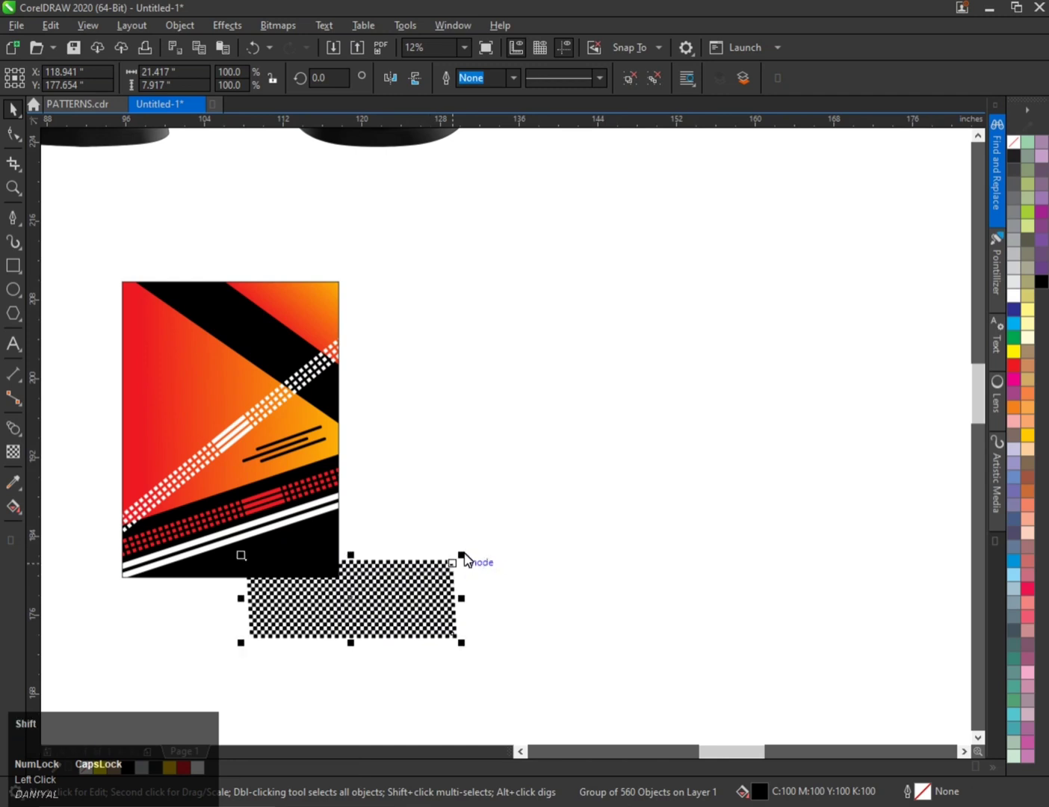
Scale the checker group to 65%, rotate it to about 24.7 degrees over the rectangle's corner, and fill it red
drag(463, 554, 330, 541)
click(413, 581)
scroll(380, 568, up, 1)
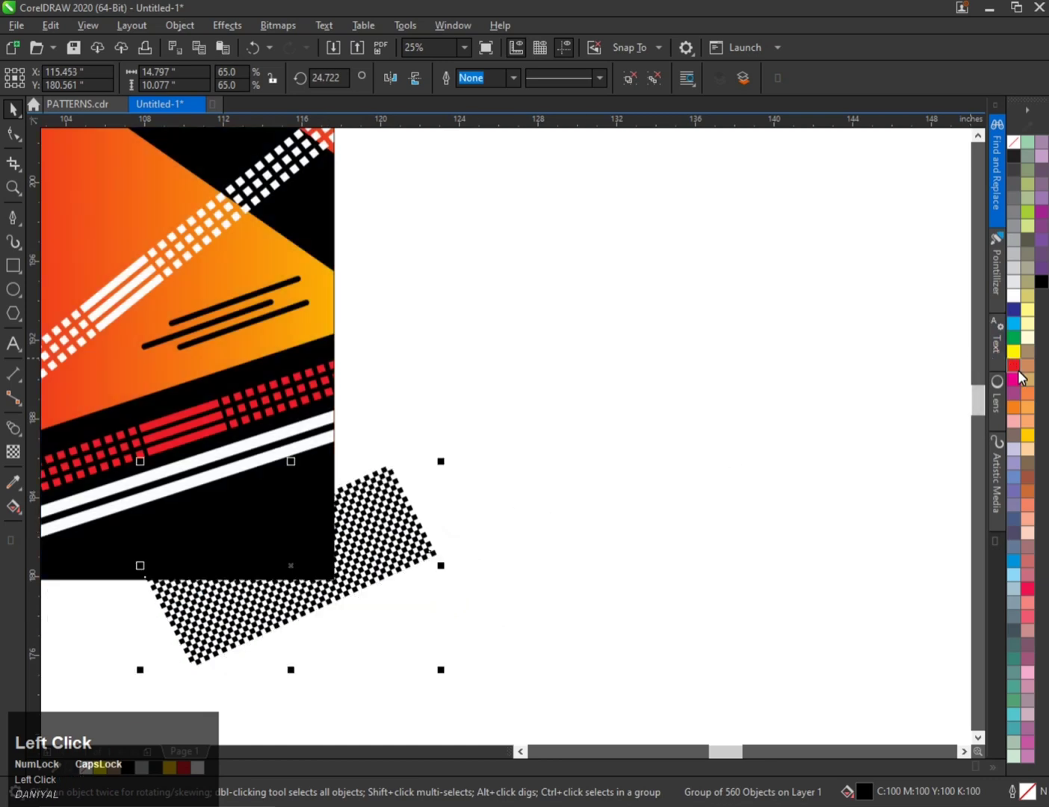
click(1014, 366)
scroll(383, 512, down, 1)
scroll(448, 527, up, 1)
click(455, 526)
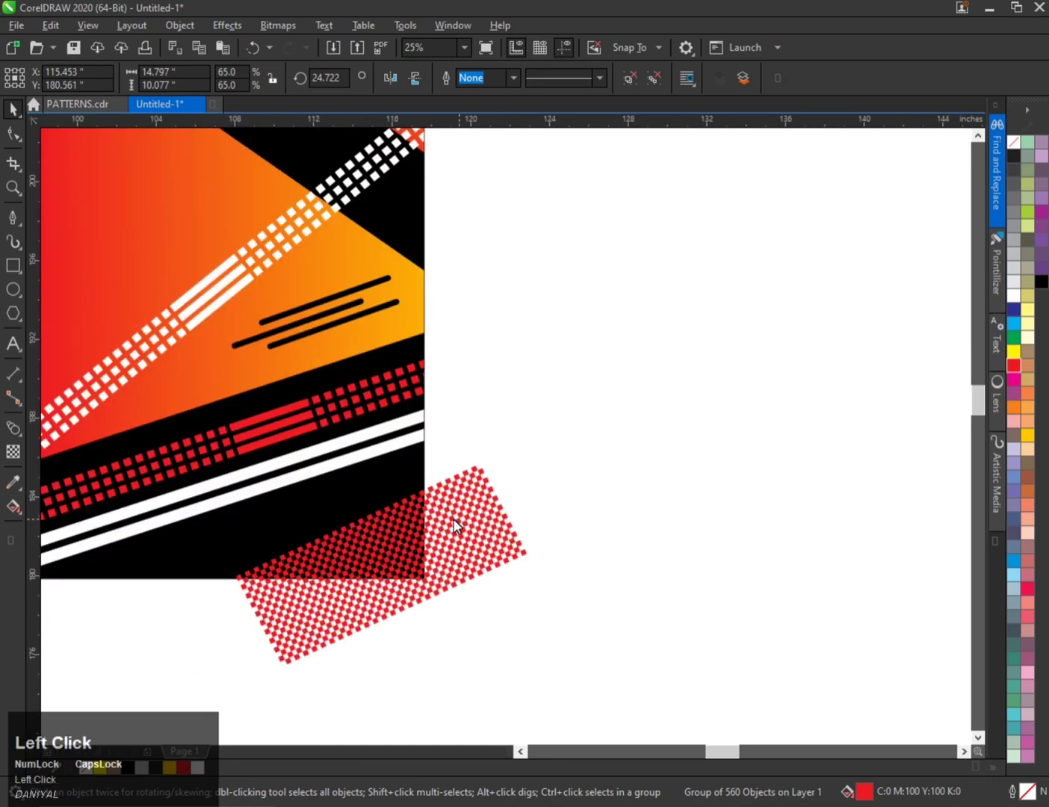
Enlarge the red checker group to about 81% and rotate it to about 19.6 degrees, keeping it over the lower-right corner
drag(456, 525, 429, 527)
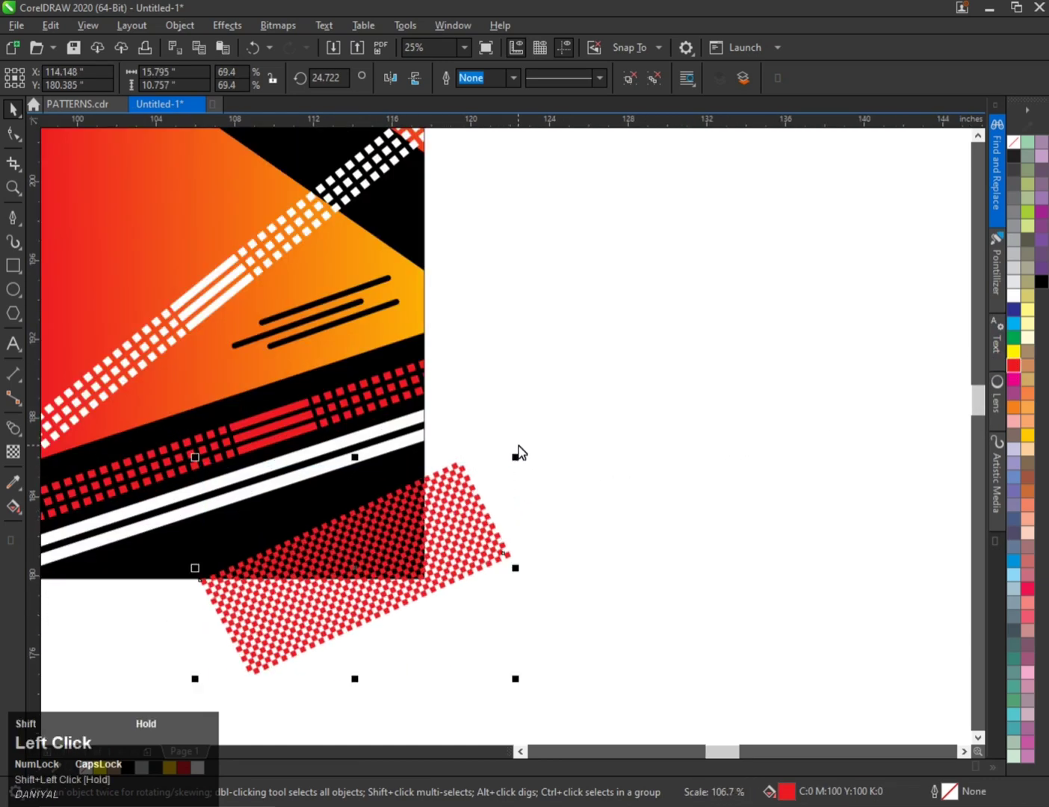
drag(510, 464, 538, 452)
click(478, 494)
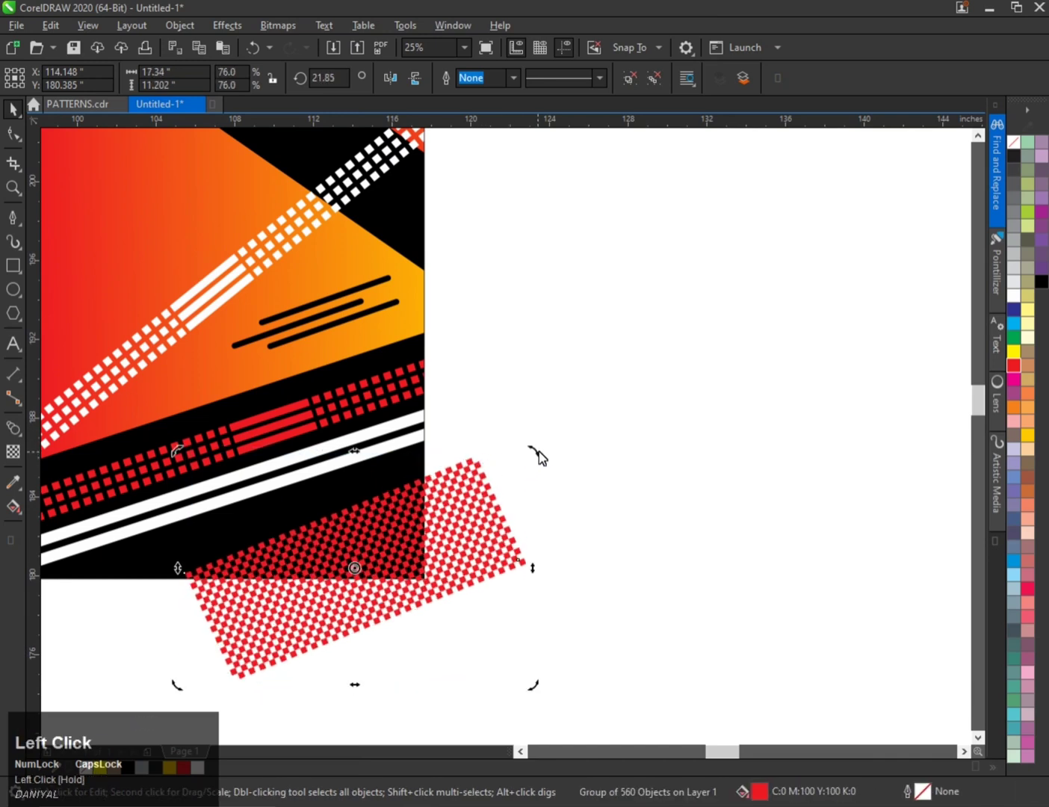
click(494, 479)
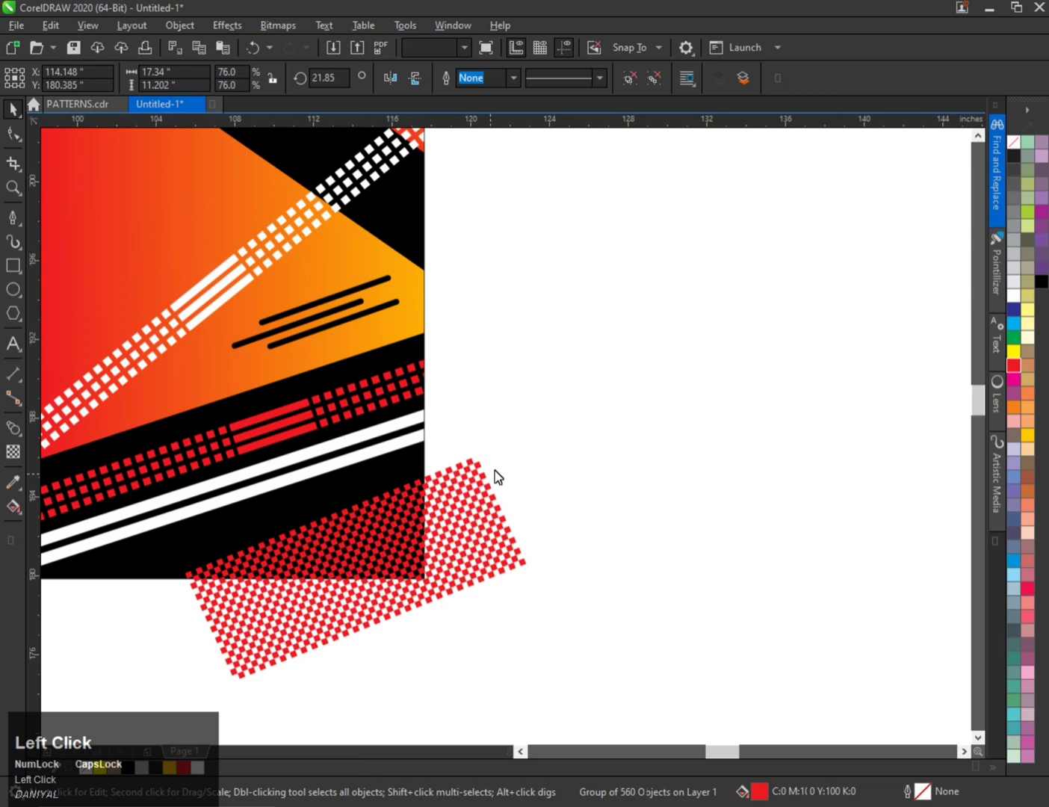
drag(531, 452, 540, 451)
drag(465, 504, 463, 510)
click(461, 502)
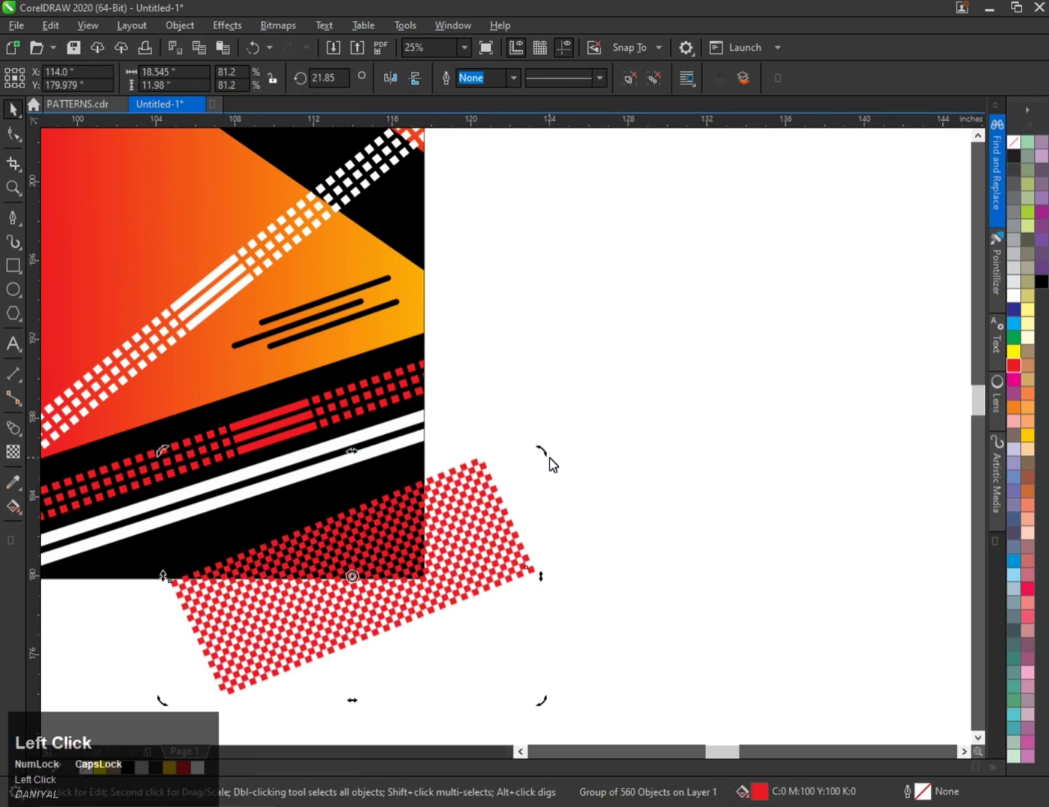
drag(547, 456, 549, 463)
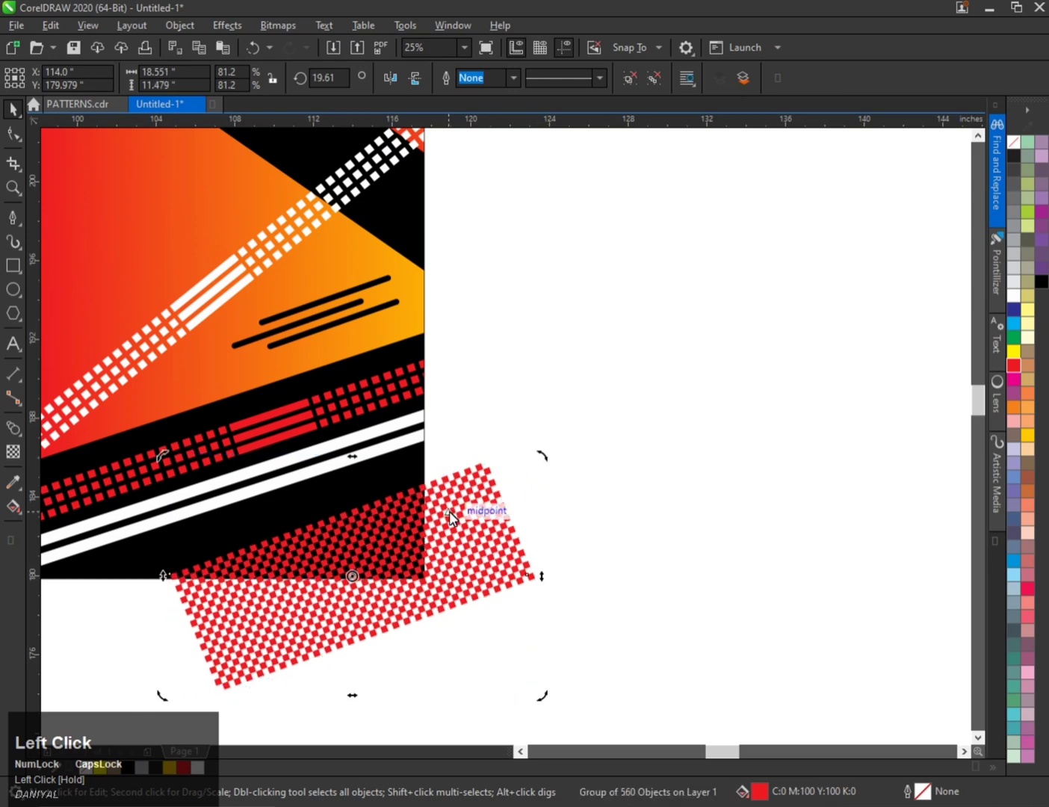
Place a copy of the red checker group over the pattern's upper-left corner, keeping the original at the lower right
scroll(440, 508, down, 1)
scroll(393, 539, up, 1)
scroll(421, 547, down, 1)
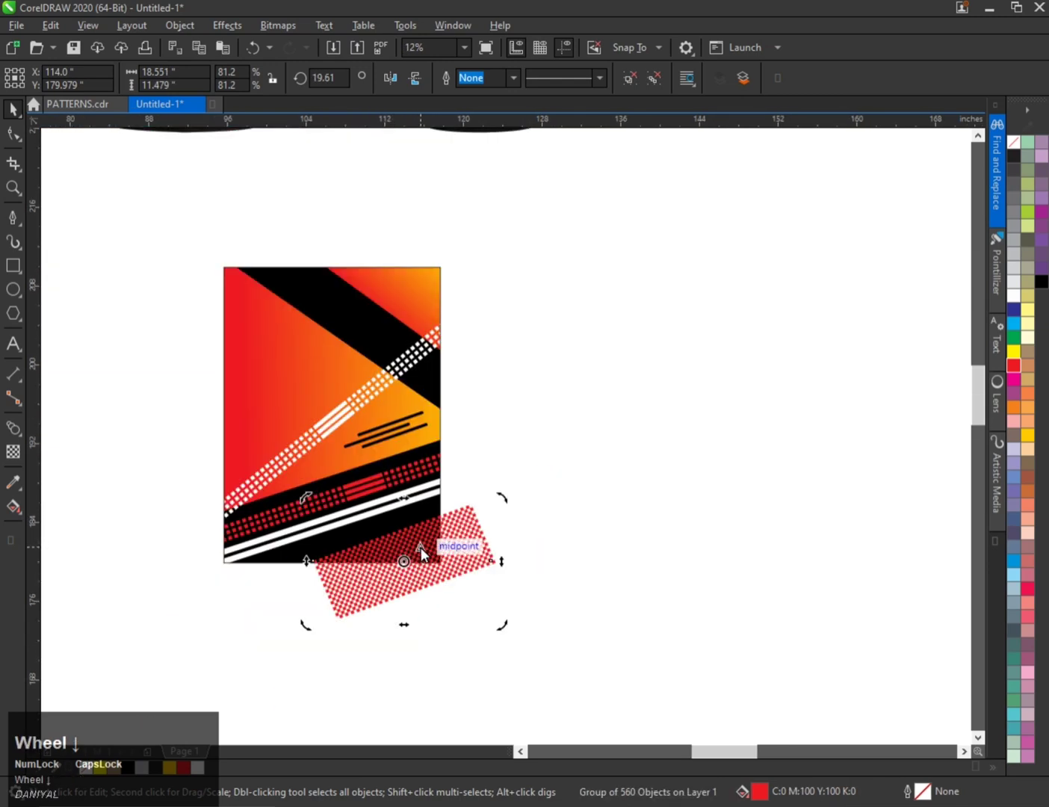
drag(420, 550, 288, 342)
key(ctrl+z)
drag(445, 552, 298, 282)
right_click(297, 283)
PowerClip the lower-right red checker group inside the pattern rectangle
click(431, 528)
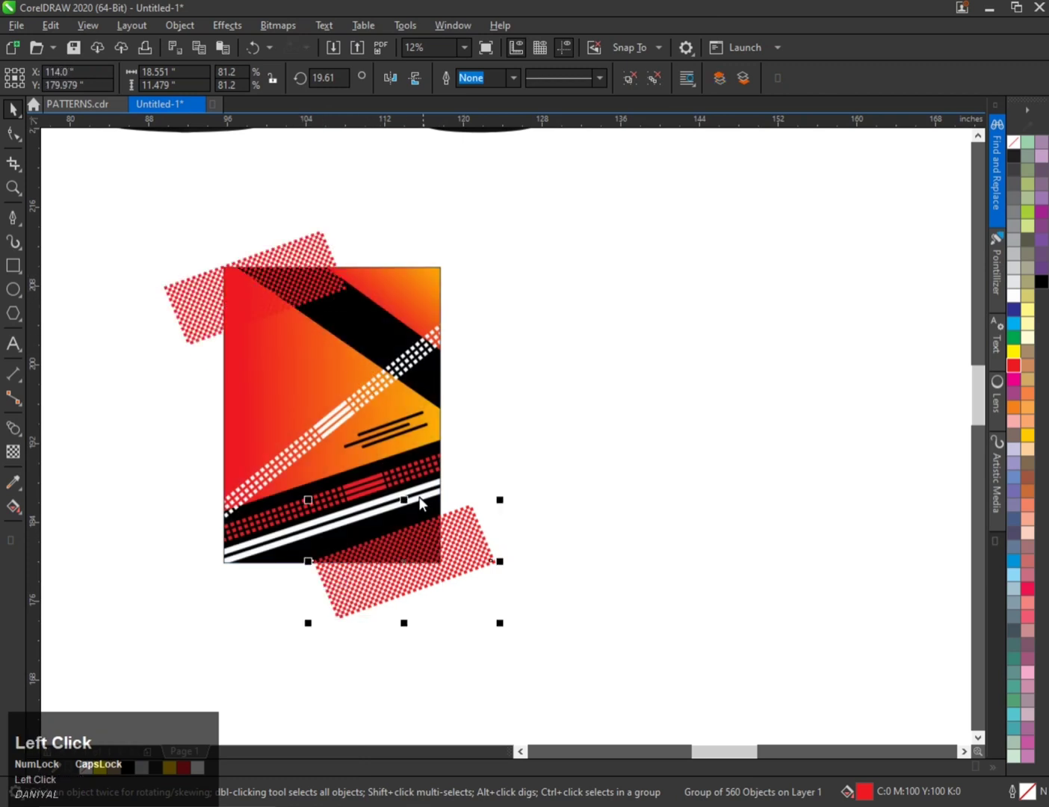
click(398, 458)
scroll(279, 314, up, 3)
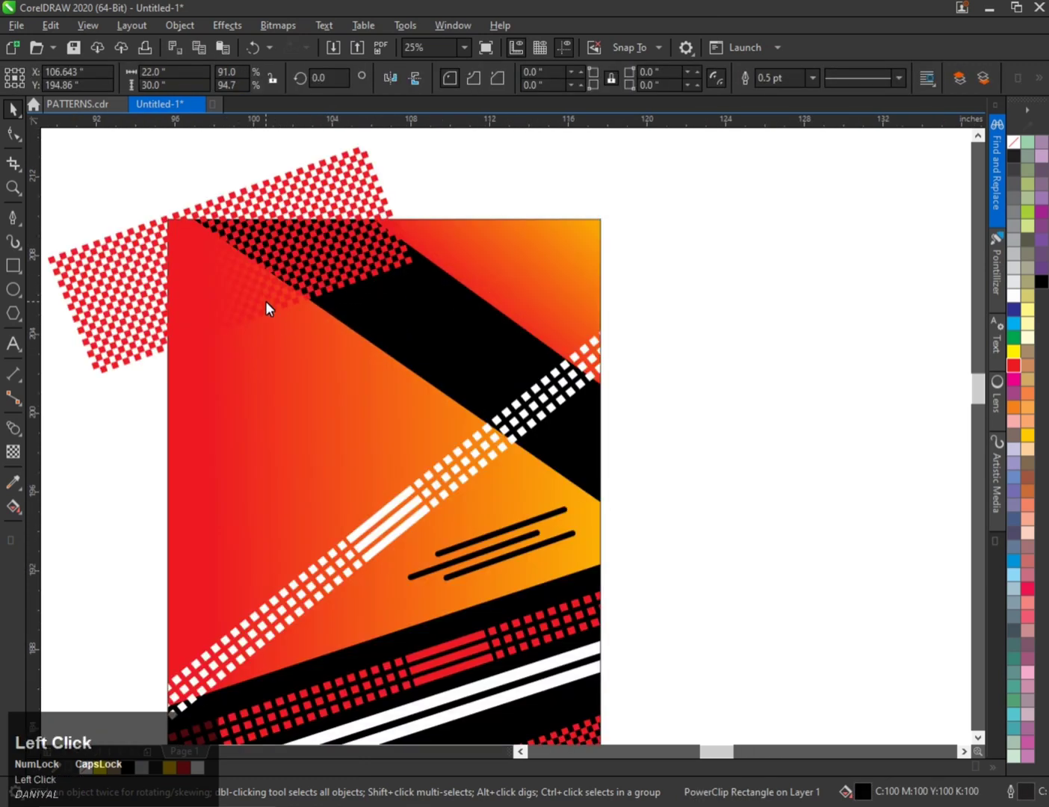
Fill the checker group at the pattern's upper-left corner black
click(266, 307)
click(1041, 281)
scroll(351, 299, down, 1)
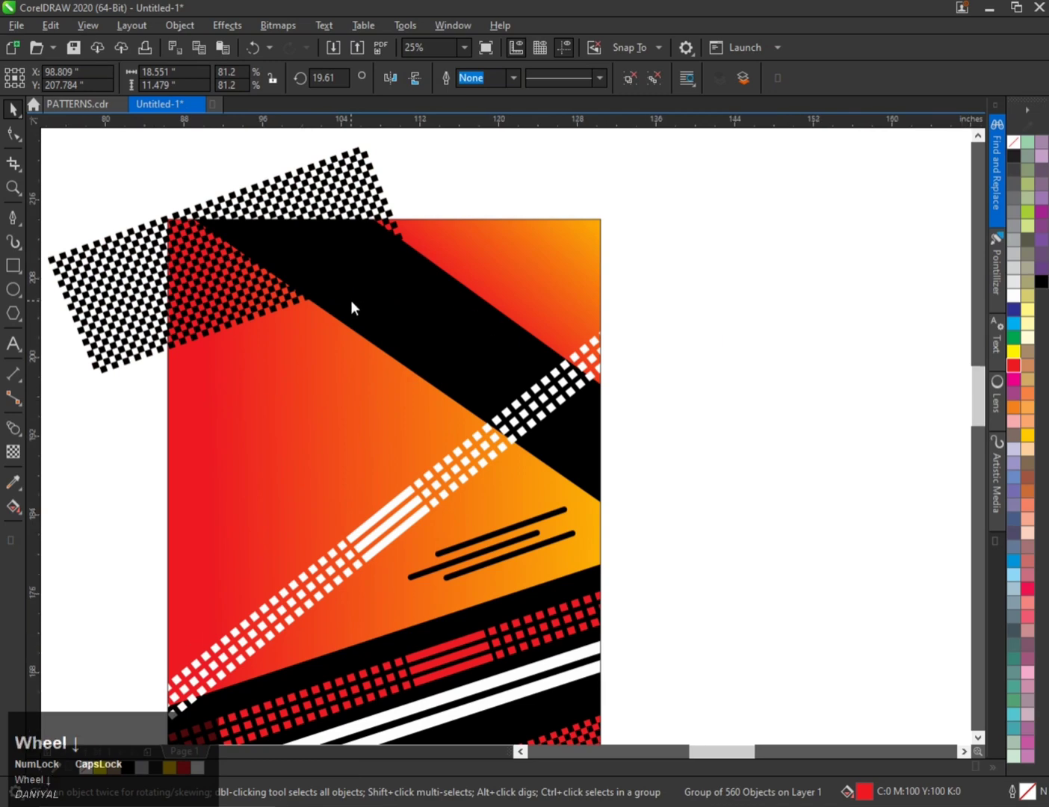
scroll(298, 266, up, 1)
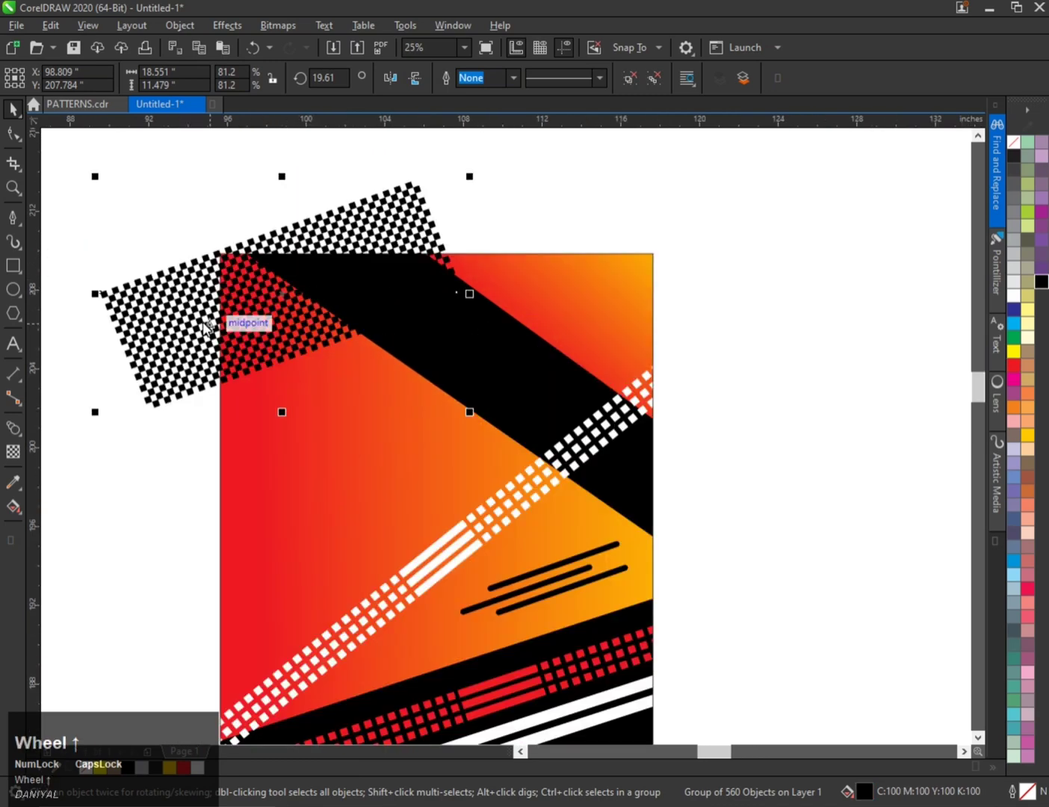
Try a mirrored copy of the black checker group over the pattern's upper-right corner, and delete that copy
key(ctrl)
drag(98, 295, 507, 263)
right_click(596, 275)
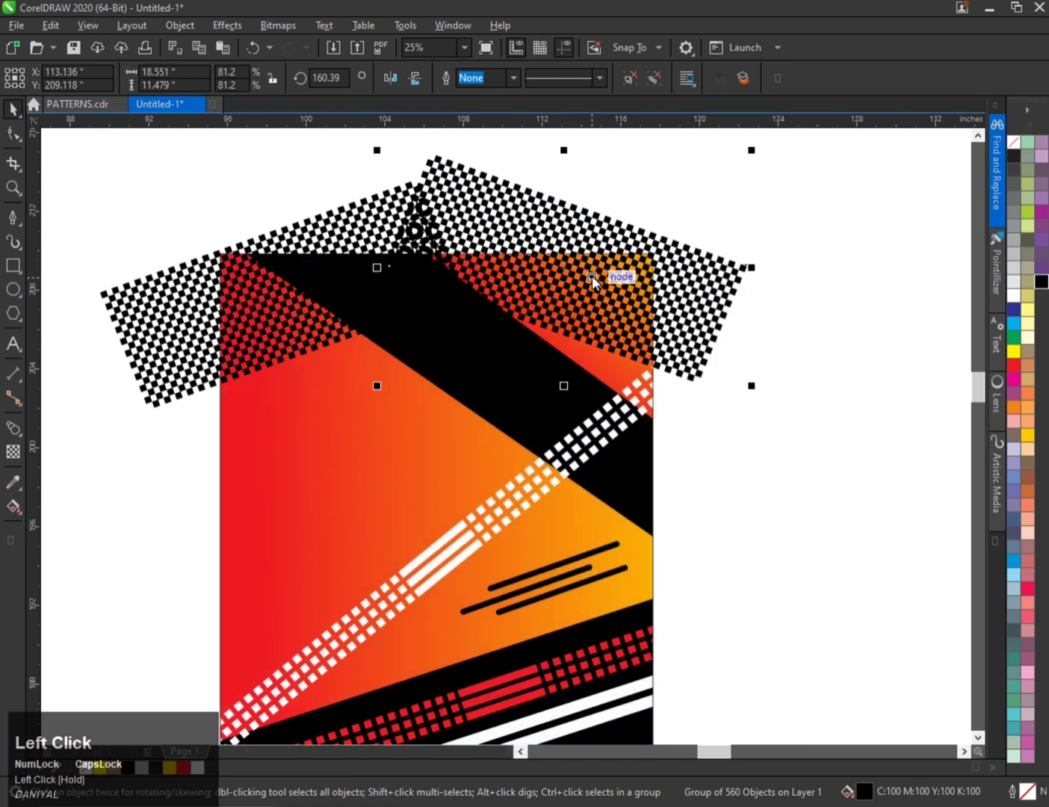
scroll(384, 304, down, 1)
scroll(386, 302, up, 1)
scroll(379, 304, down, 1)
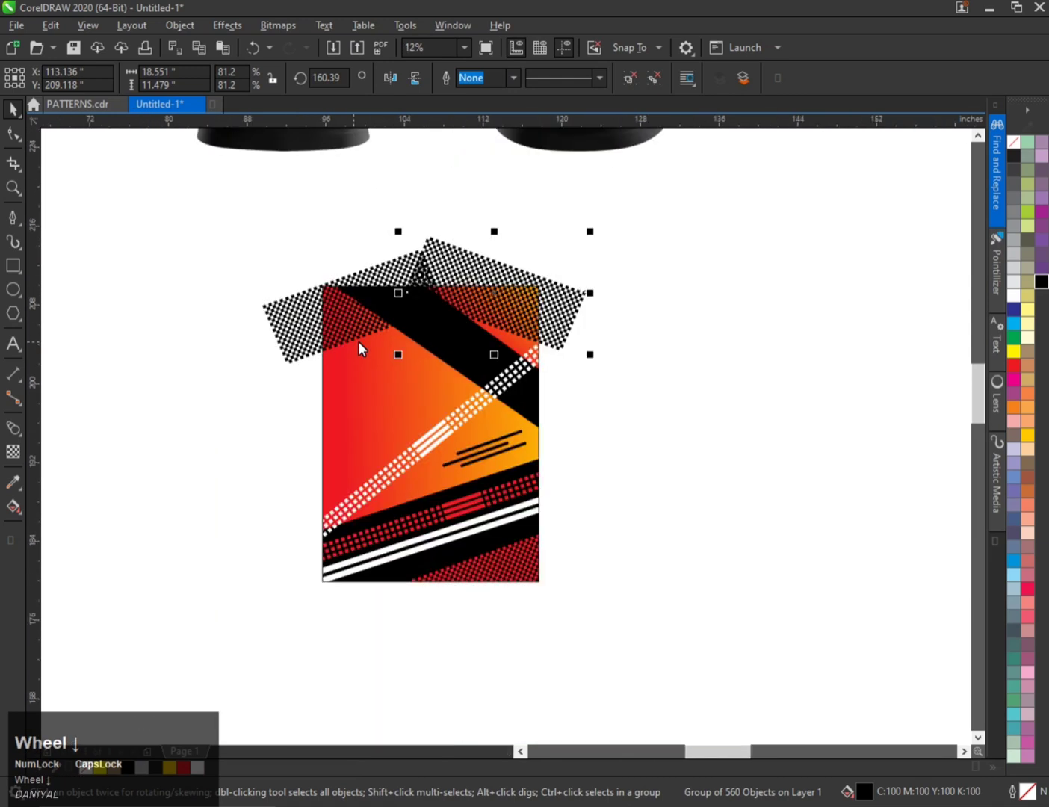
scroll(552, 307, up, 1)
key(Delete)
scroll(364, 302, down, 1)
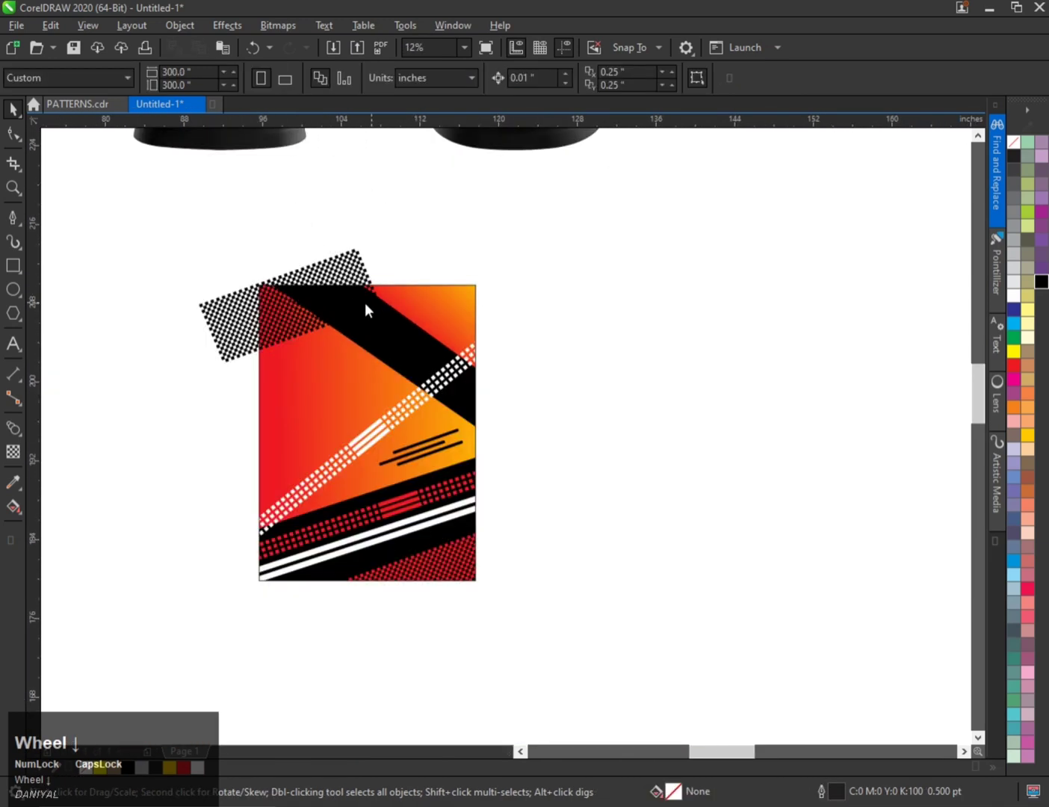
Rotate the black checker group to about 54.4 degrees and move it down-left so it covers the pattern's upper-left corner
scroll(356, 291, up, 1)
click(299, 296)
click(300, 295)
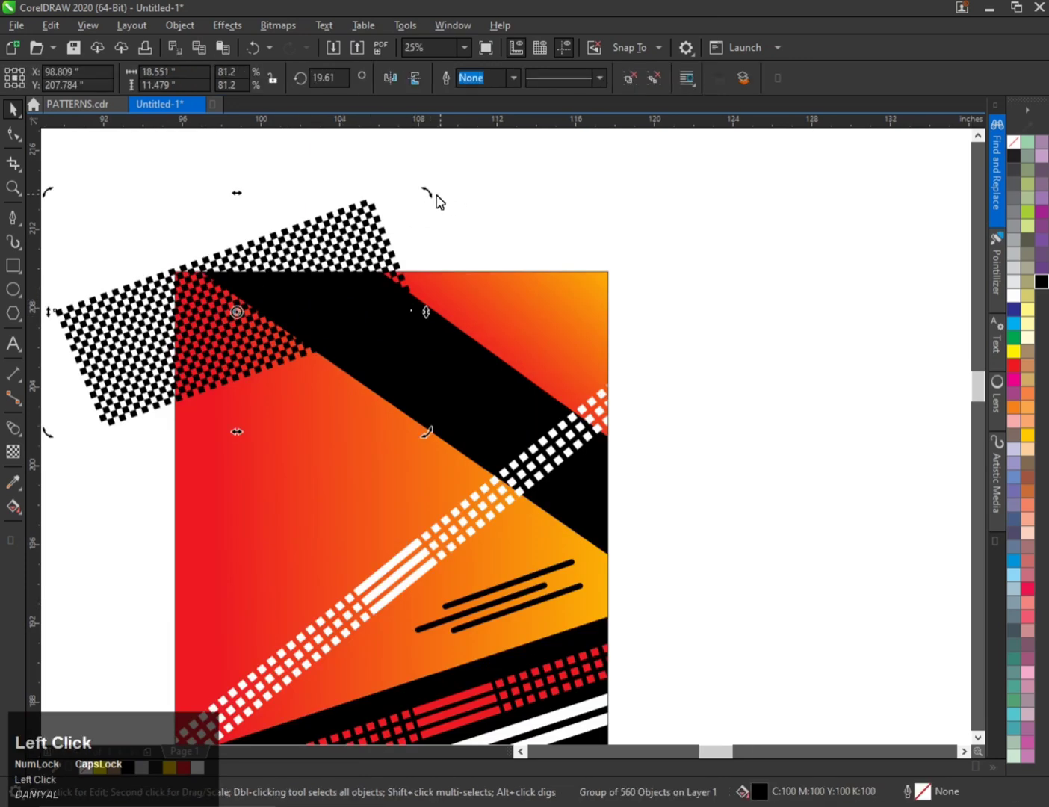
drag(437, 196, 383, 160)
scroll(276, 233, up, 1)
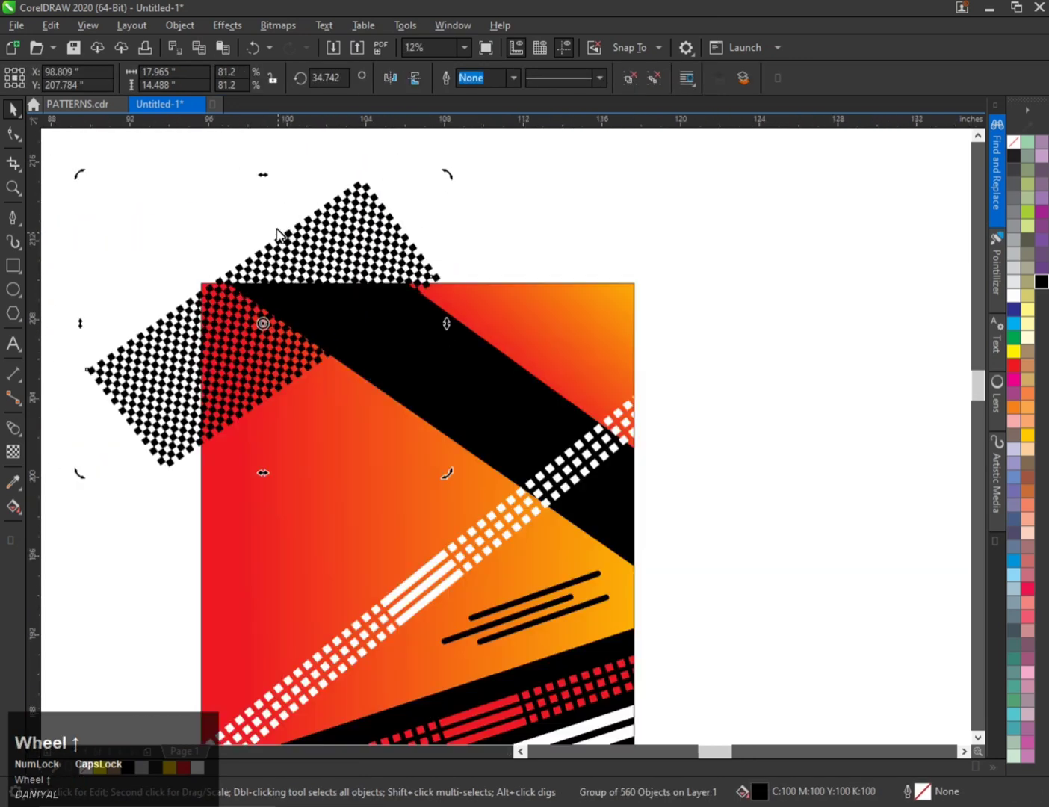
drag(452, 185, 420, 171)
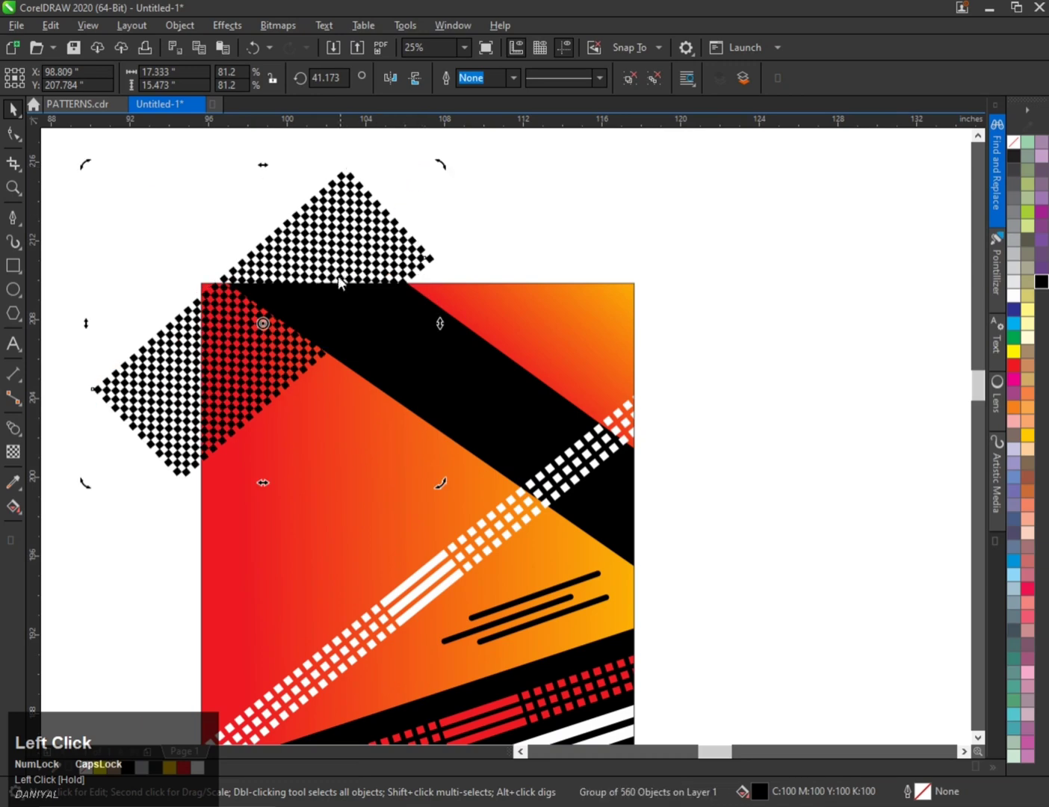
click(339, 254)
click(369, 210)
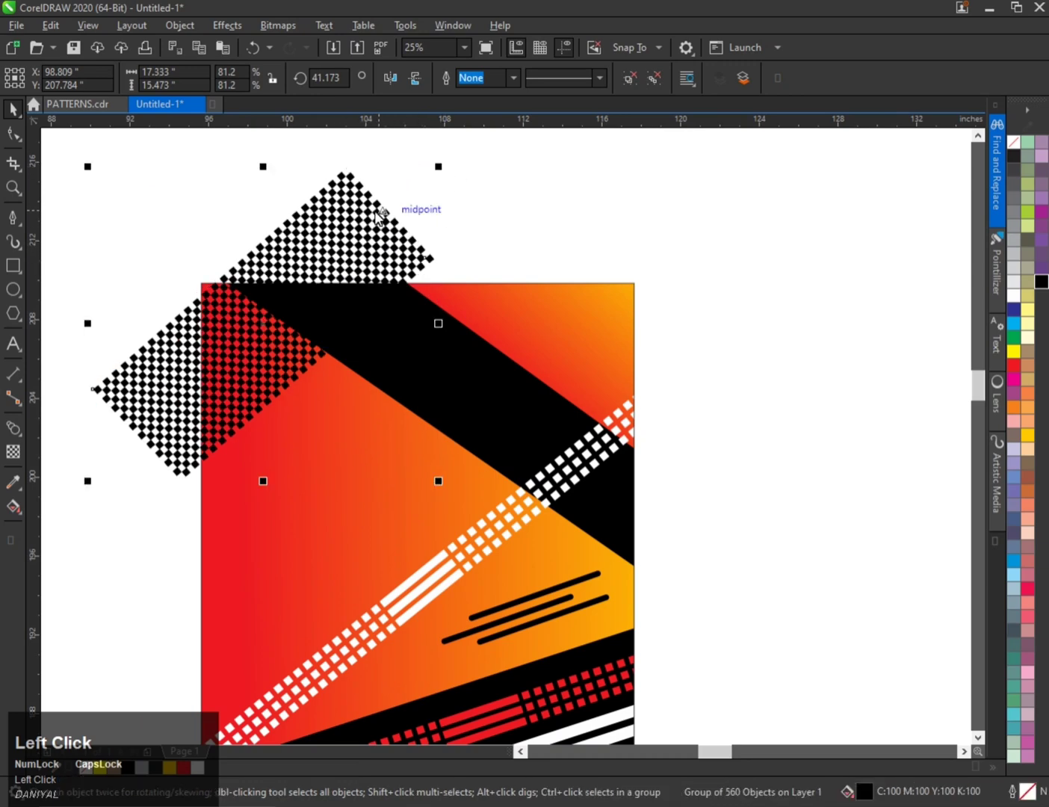
click(379, 214)
drag(438, 165, 411, 140)
click(310, 262)
drag(331, 262, 270, 323)
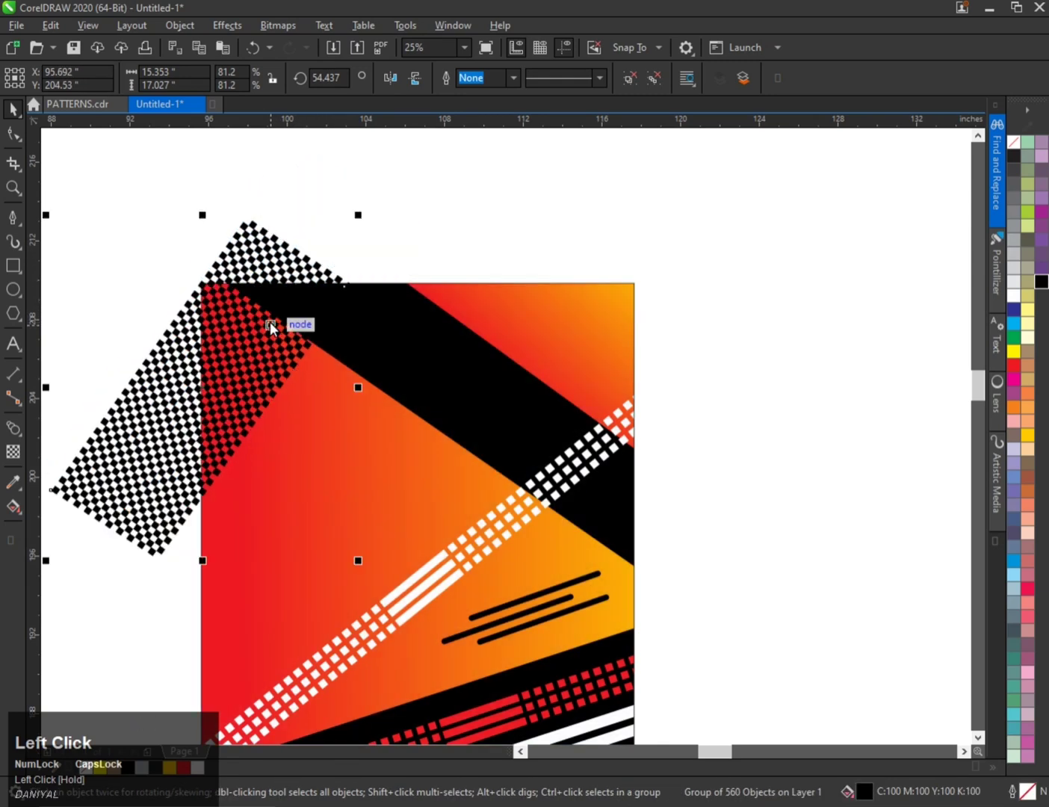
PowerClip the black checker group inside the pattern rectangle
scroll(266, 314, down, 1)
scroll(278, 386, up, 1)
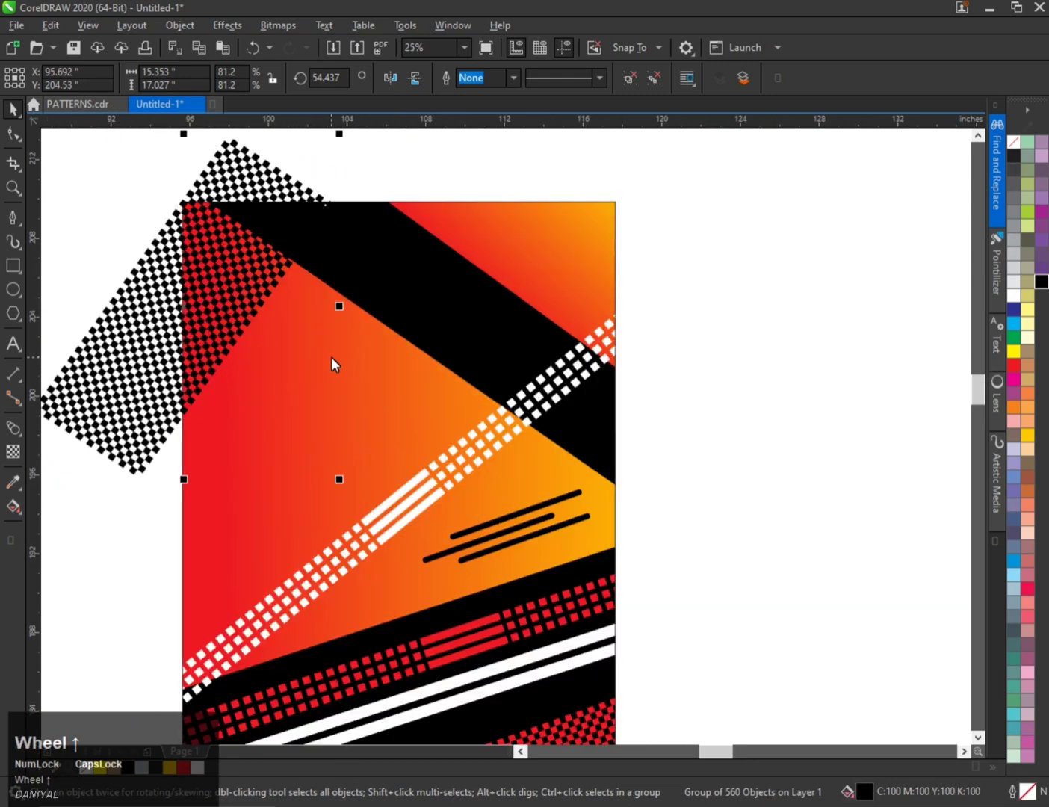
click(330, 356)
scroll(287, 384, down, 1)
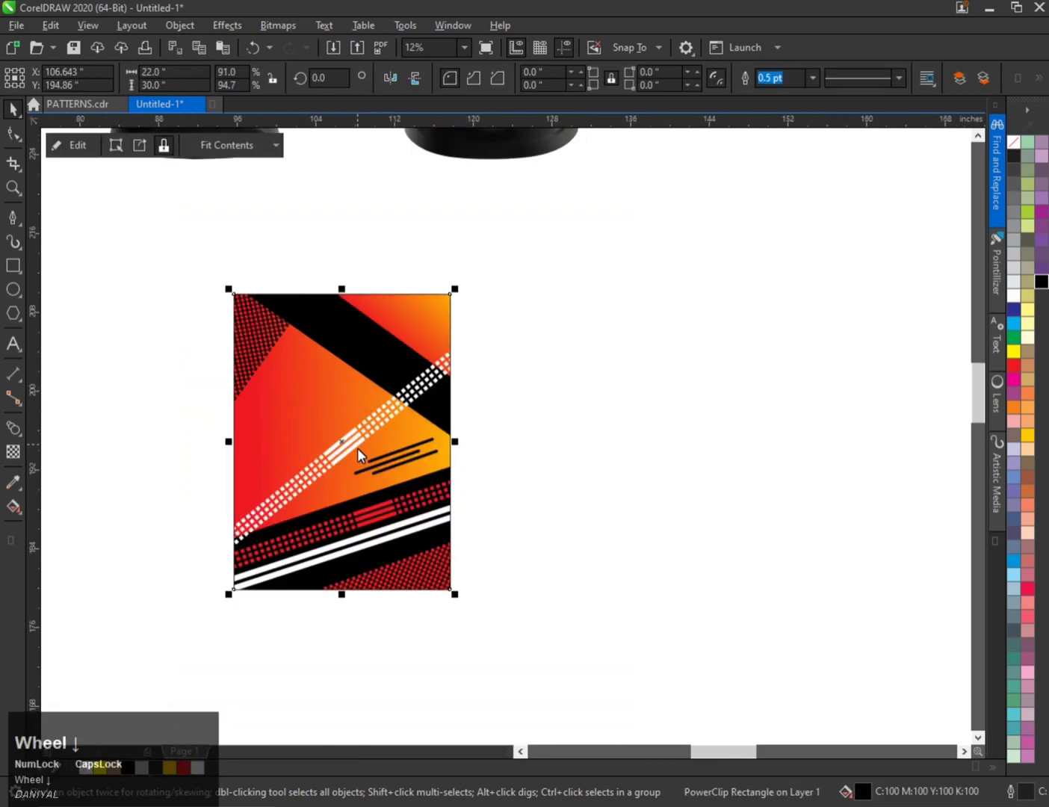
scroll(357, 450, up, 1)
scroll(397, 478, down, 2)
drag(384, 467, 318, 436)
scroll(319, 436, up, 1)
key(ctrl+z)
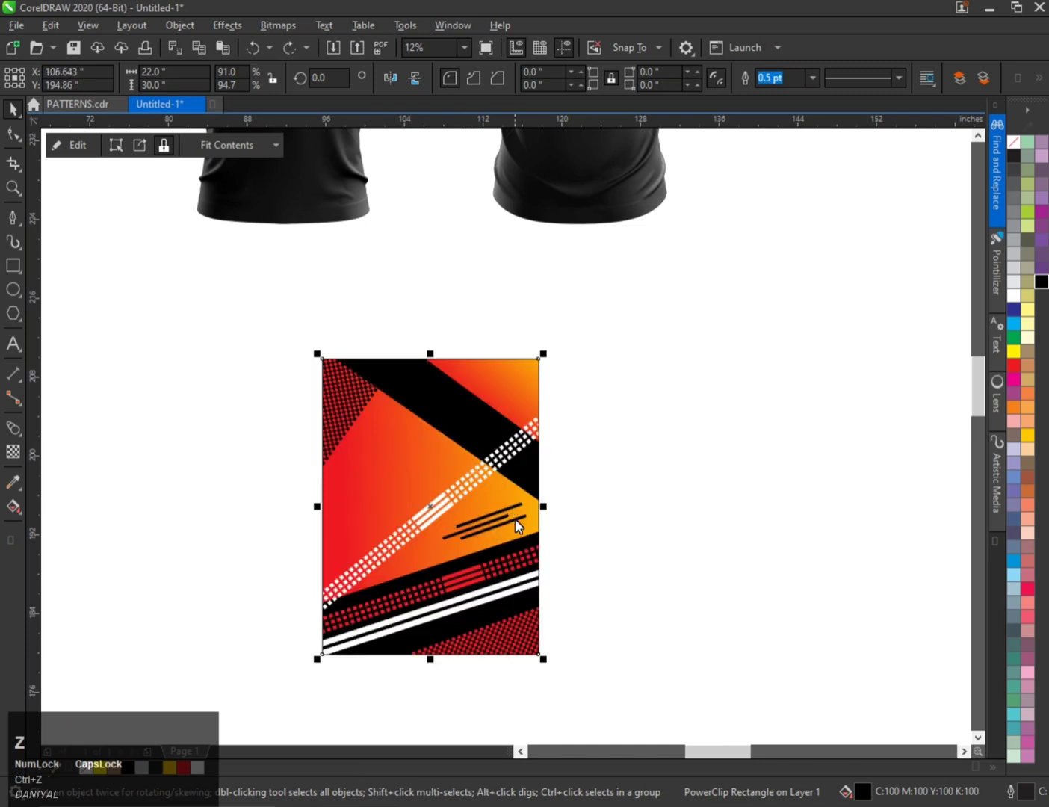
Copy the three rounded black lines onto the upper black band, rotate the copy to about 324.9 degrees and fill it white
click(503, 520)
scroll(489, 515, up, 1)
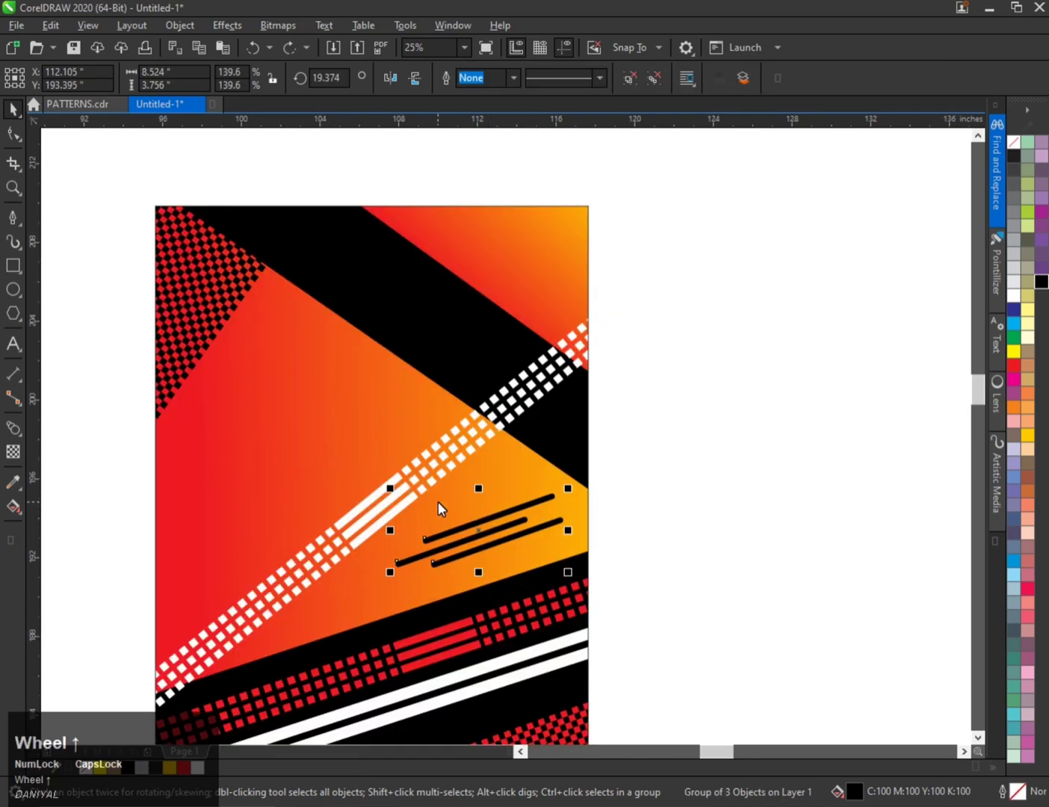
drag(476, 528, 414, 314)
right_click(415, 314)
click(415, 313)
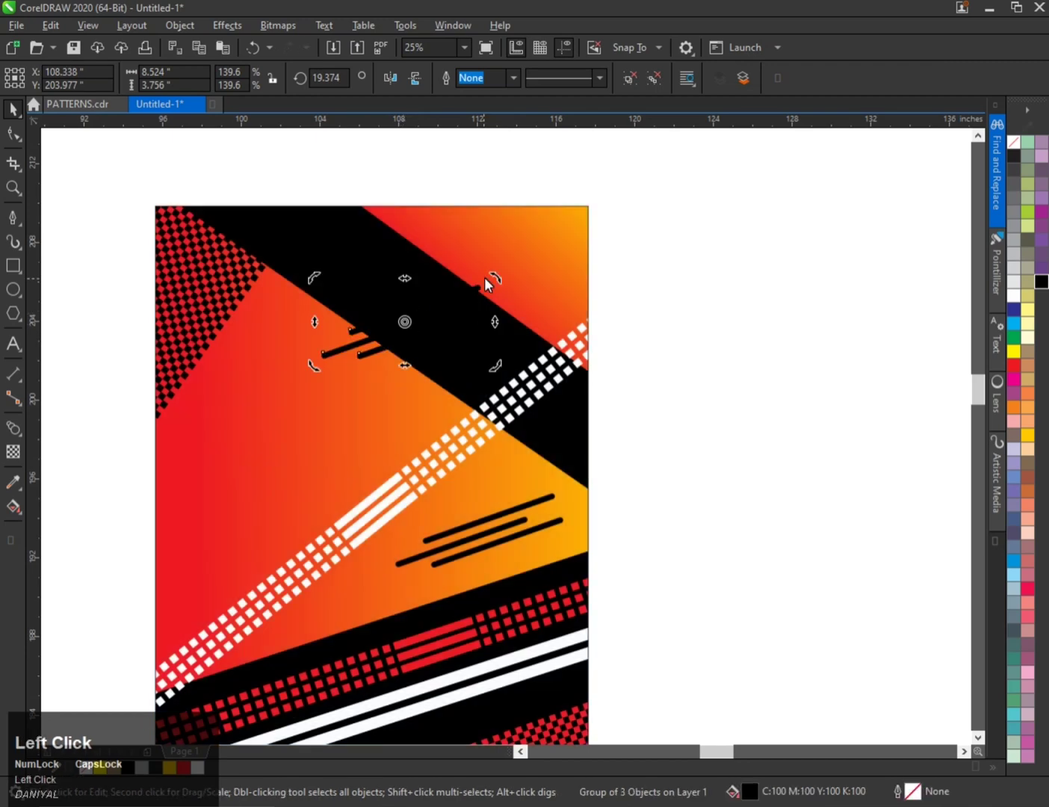
drag(496, 281, 478, 360)
click(1014, 296)
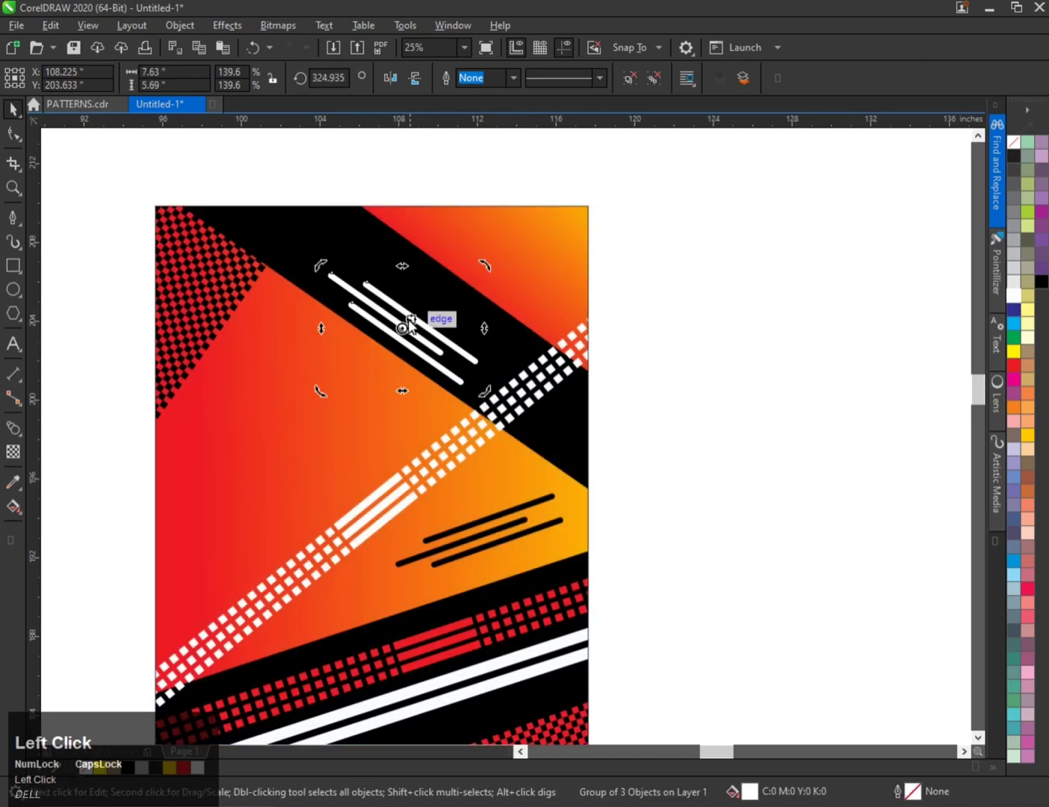
Copy the white lines onto the orange area beside the black band and shrink the copy to about 4.56 by 3.4 inches
scroll(410, 322, down, 1)
scroll(412, 326, up, 1)
click(411, 331)
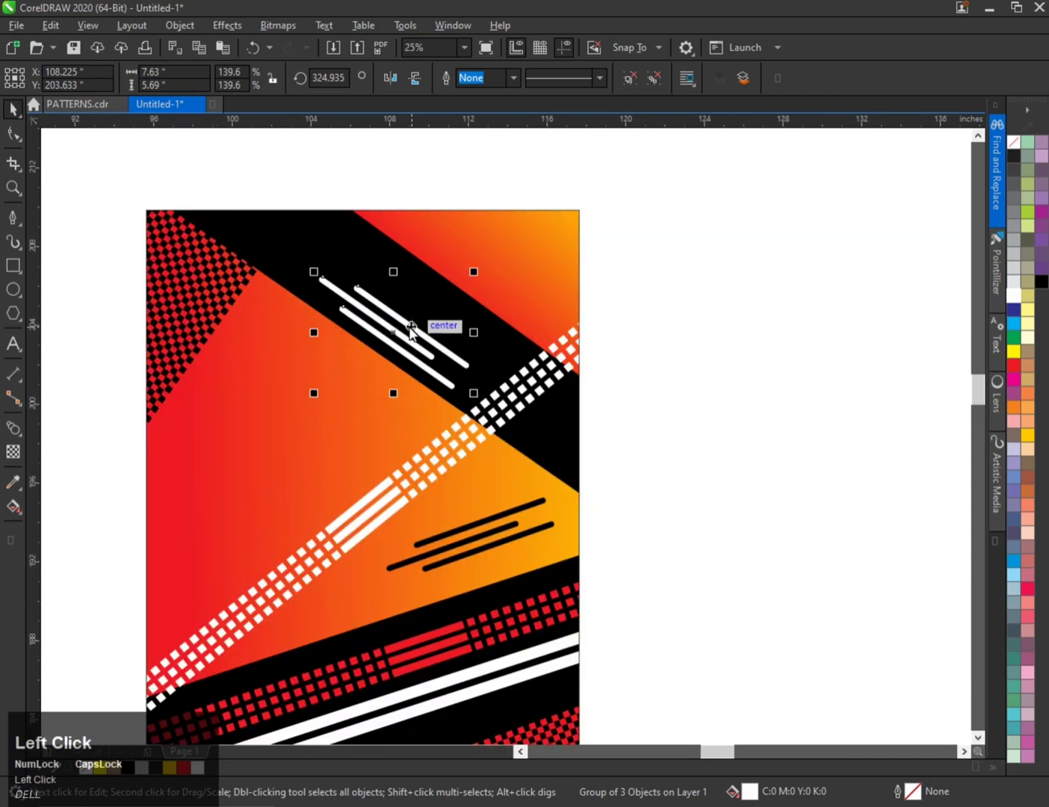
drag(412, 331, 340, 374)
right_click(340, 374)
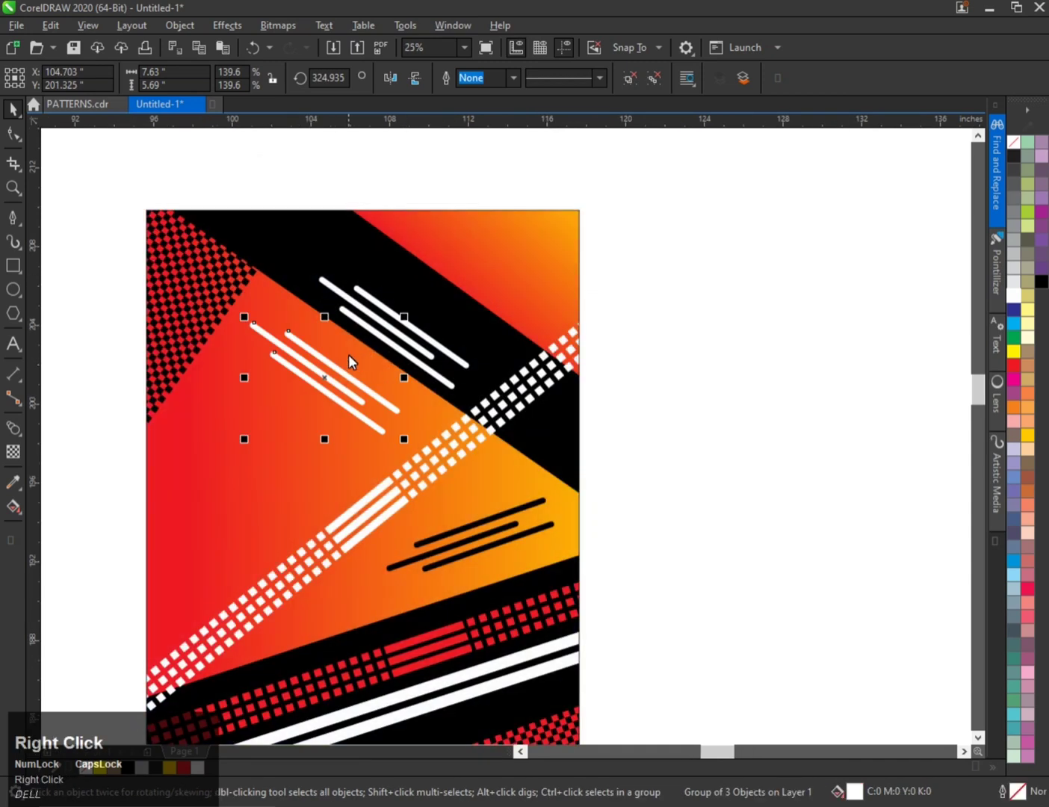
scroll(351, 359, down, 1)
scroll(366, 338, up, 1)
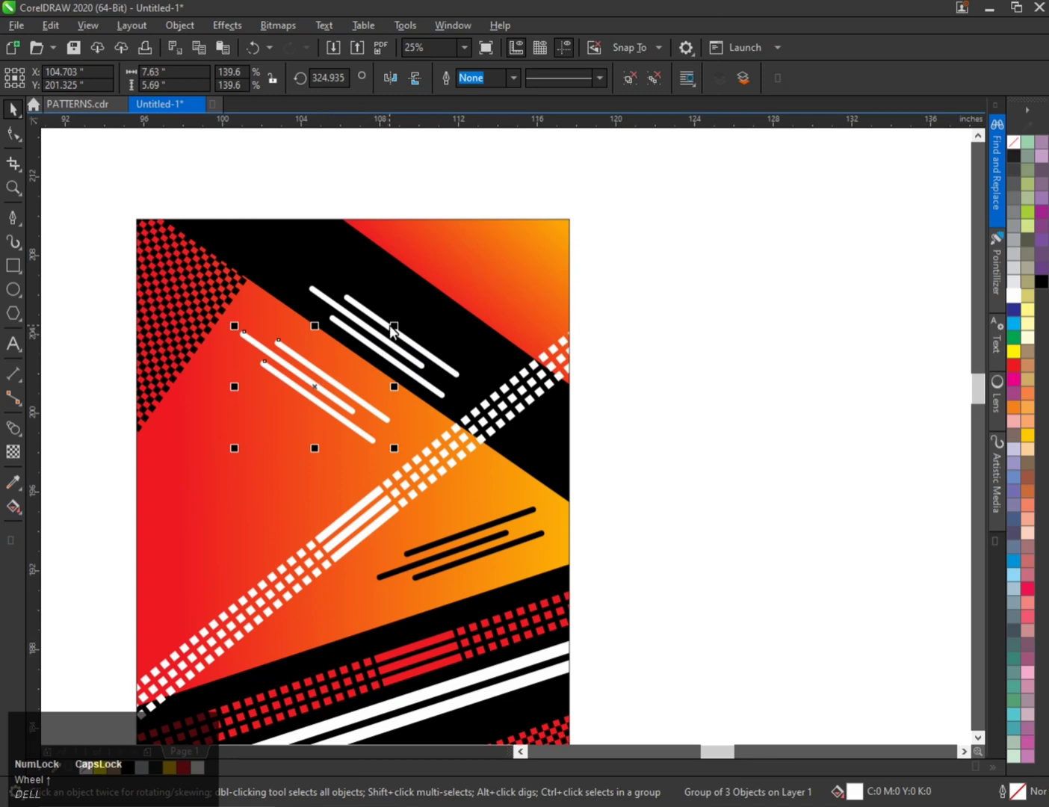
drag(394, 327, 361, 340)
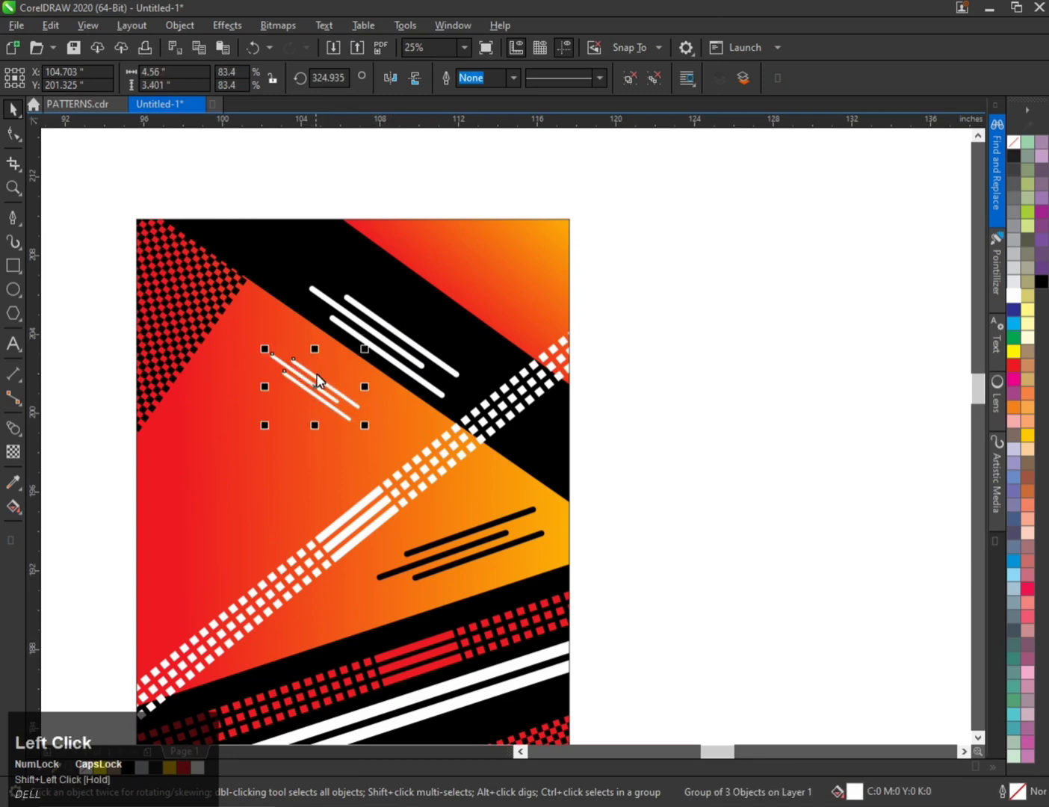
Replace the large white lines on the black band with a copy of the small white lines
drag(313, 373, 416, 363)
click(362, 340)
key(Delete)
right_click(415, 363)
scroll(296, 365, down, 2)
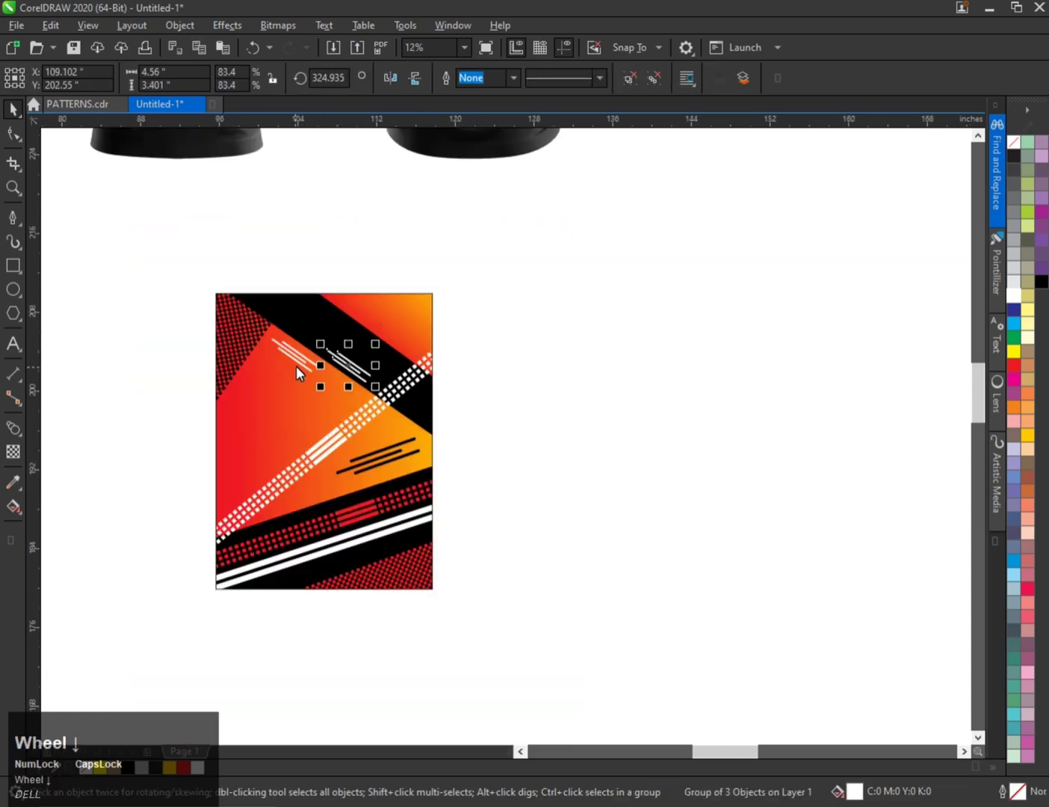
PowerClip both small white line groups inside the pattern rectangle
click(462, 364)
scroll(304, 358, up, 2)
click(323, 356)
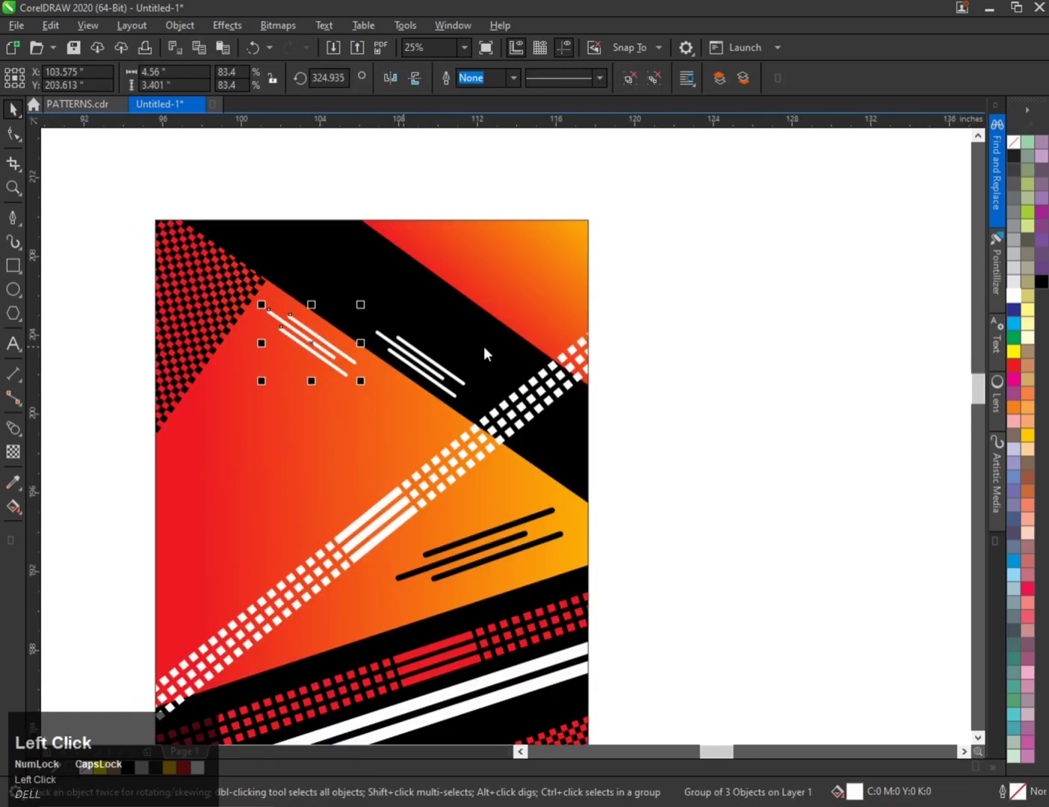
click(415, 364)
shift+click(330, 350)
scroll(331, 351, down, 1)
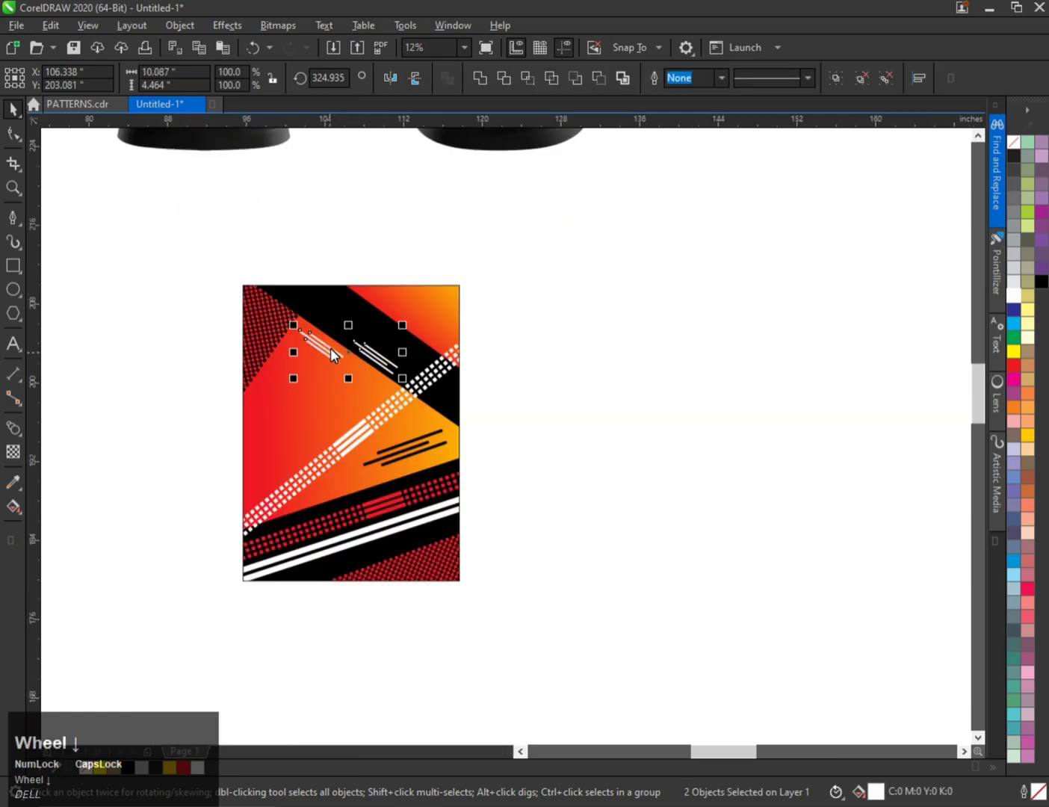
key(w)
click(341, 316)
scroll(355, 349, up, 1)
scroll(388, 410, down, 1)
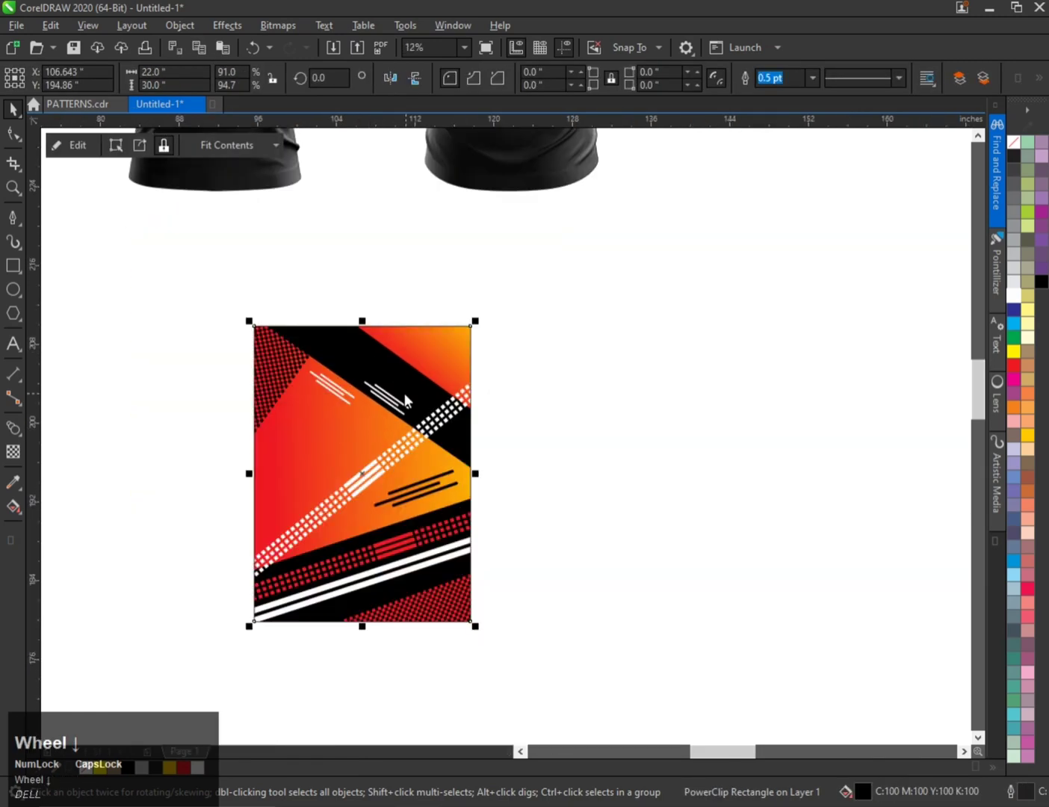
scroll(396, 429, up, 1)
scroll(386, 461, down, 1)
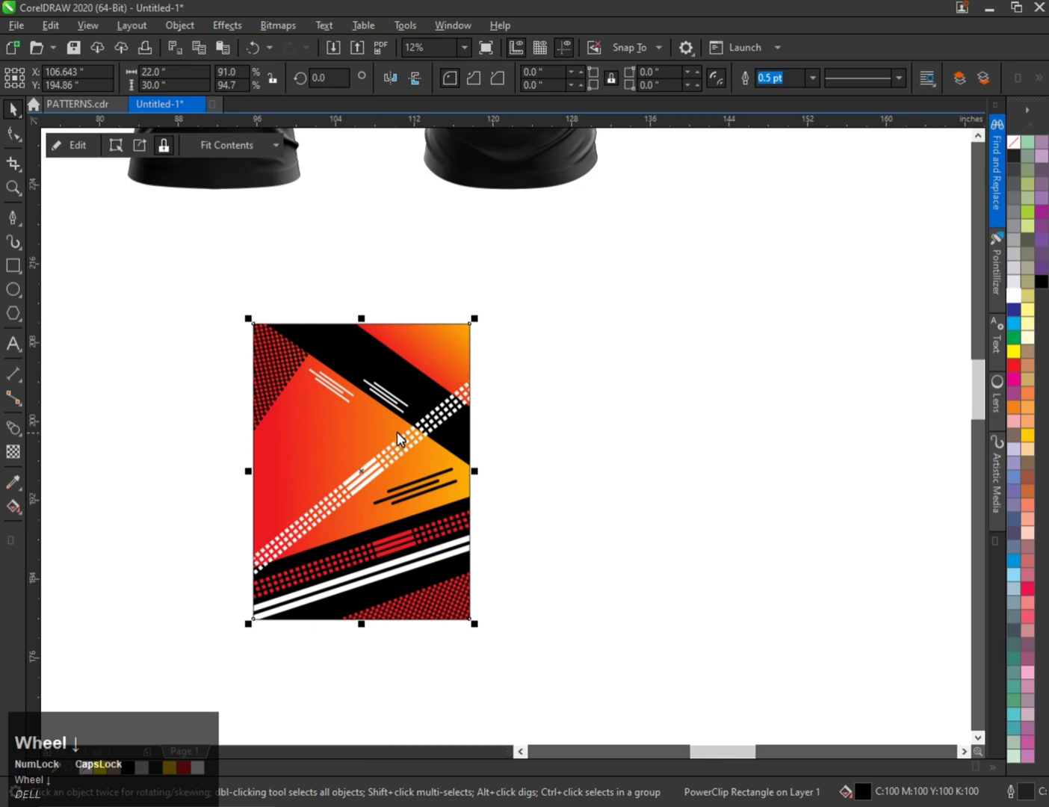
Undo the last PowerClip and remove both small white line groups from the pattern
key(ctrl+z)
drag(174, 332, 530, 431)
scroll(400, 397, up, 1)
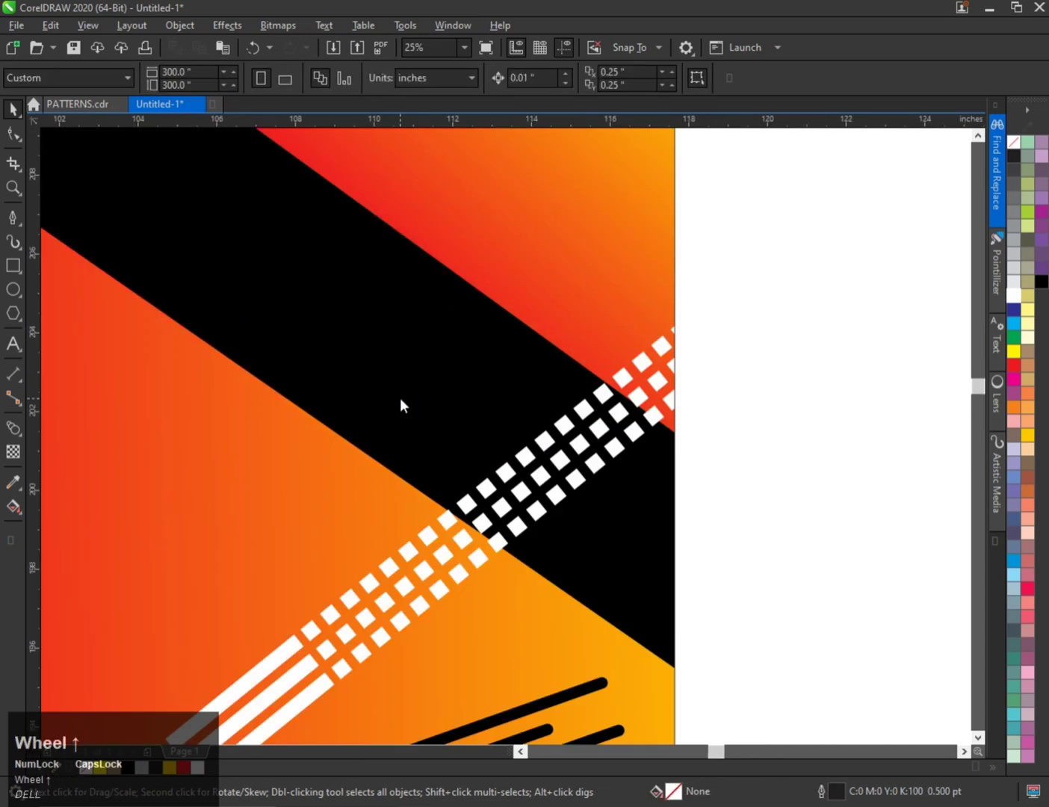
scroll(399, 397, down, 1)
scroll(418, 482, up, 1)
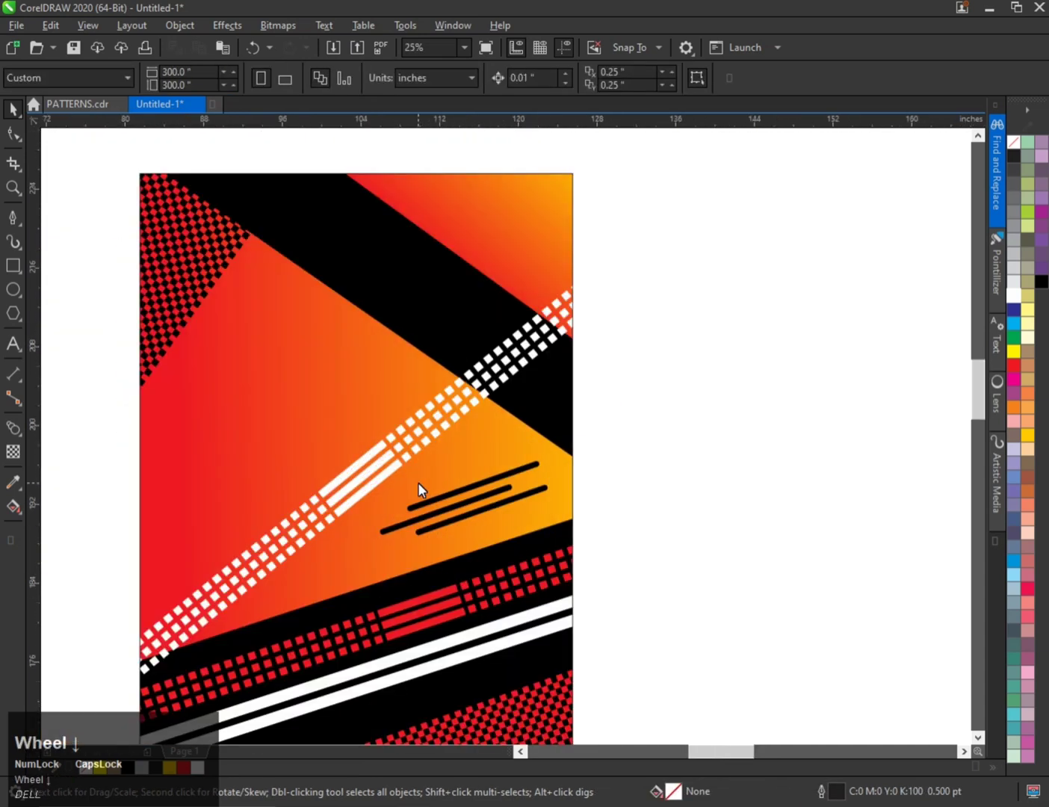
scroll(417, 481, down, 1)
scroll(423, 489, up, 1)
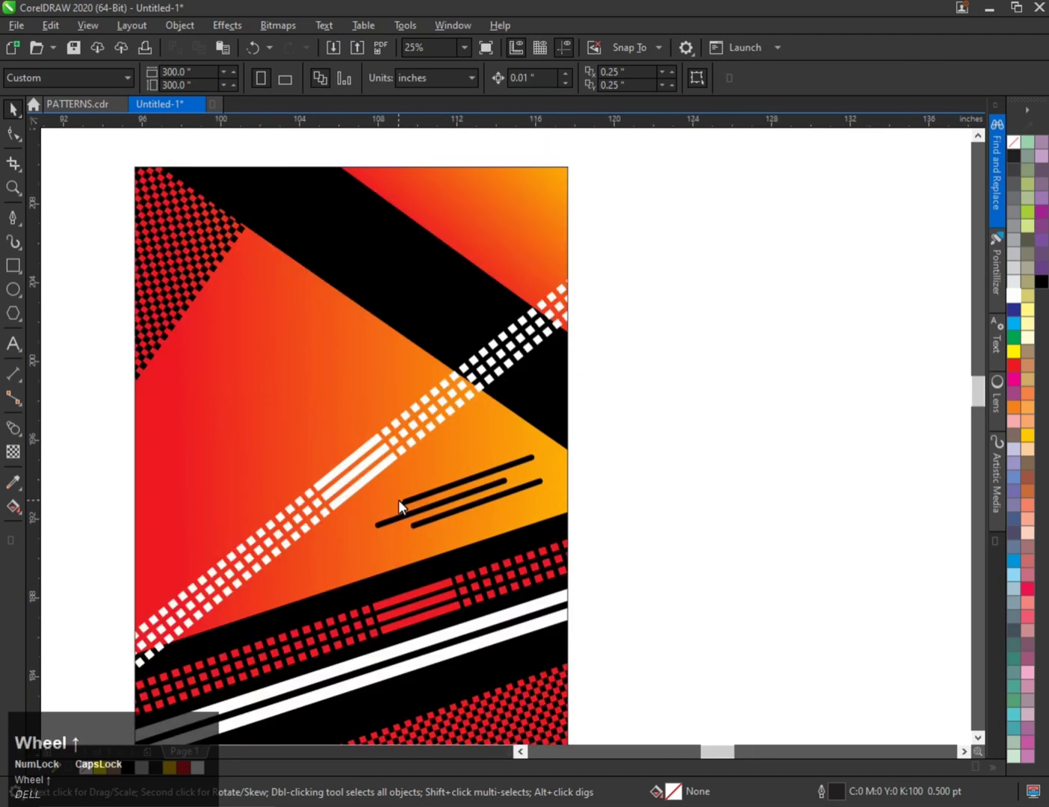
Cut the white square strip out of the pattern's PowerClip contents and paste it on the page over the pattern
scroll(398, 503, down, 1)
double_click(400, 463)
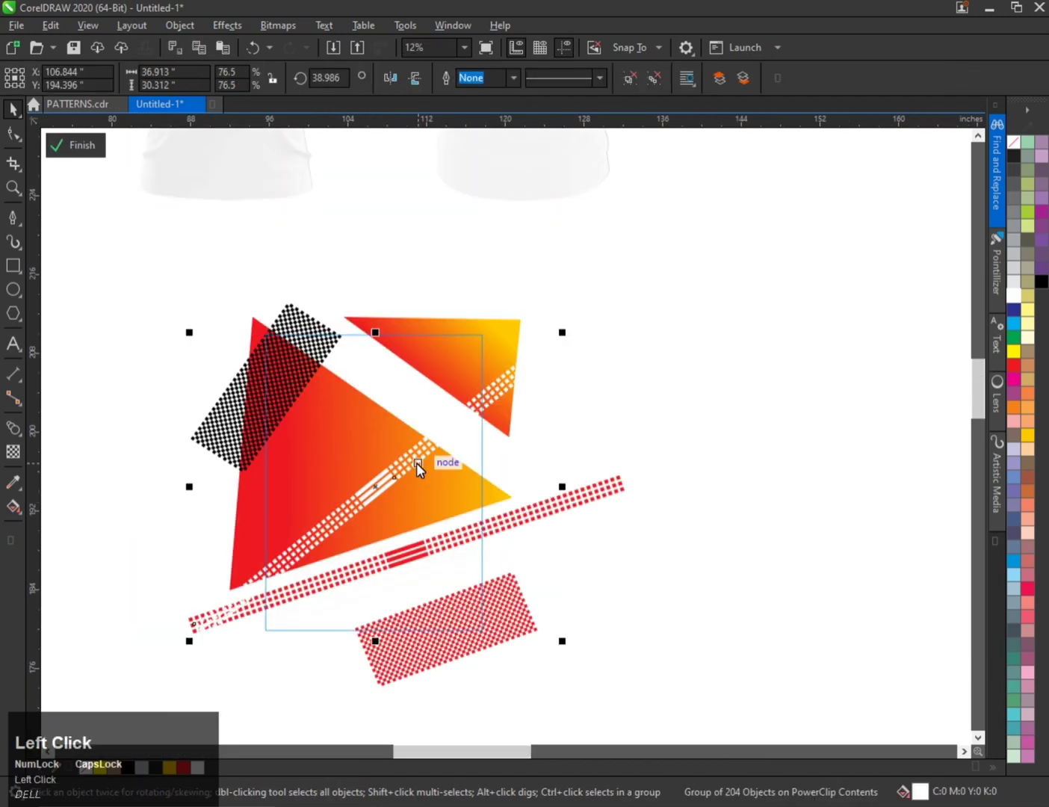
key(ctrl+x)
key(f)
key(ctrl+v)
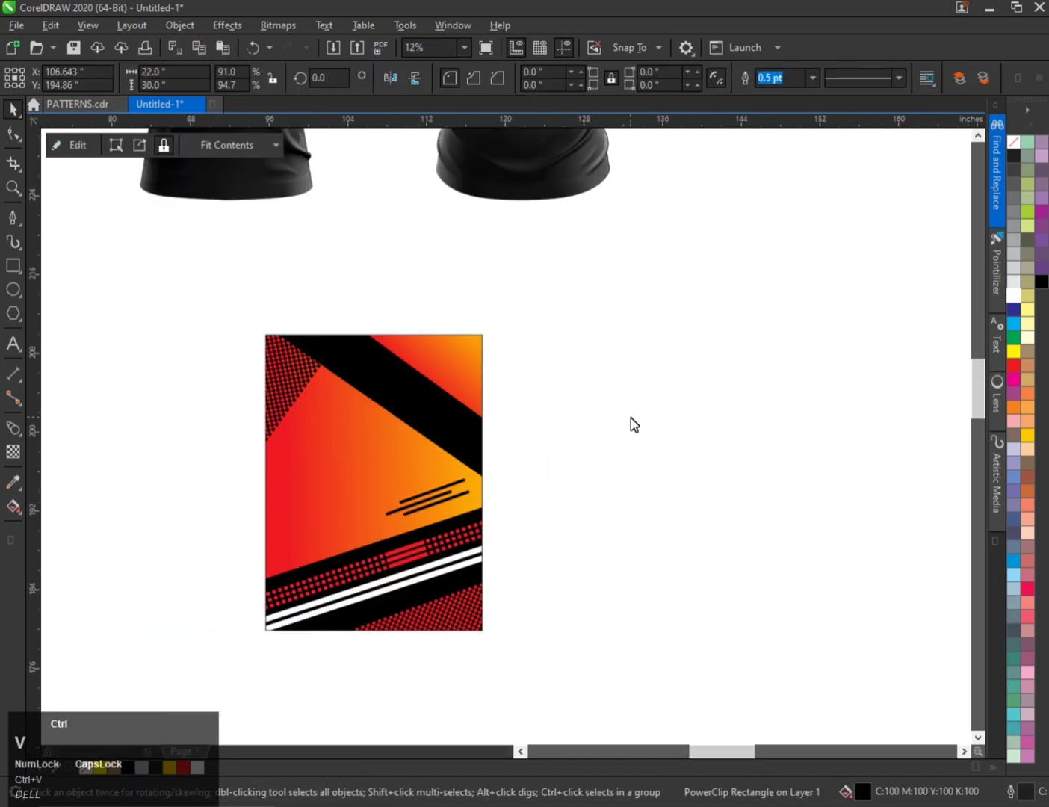
Rotate the white square strip to about 19.1 degrees so it runs parallel to the red square strip
click(485, 415)
drag(573, 342, 604, 397)
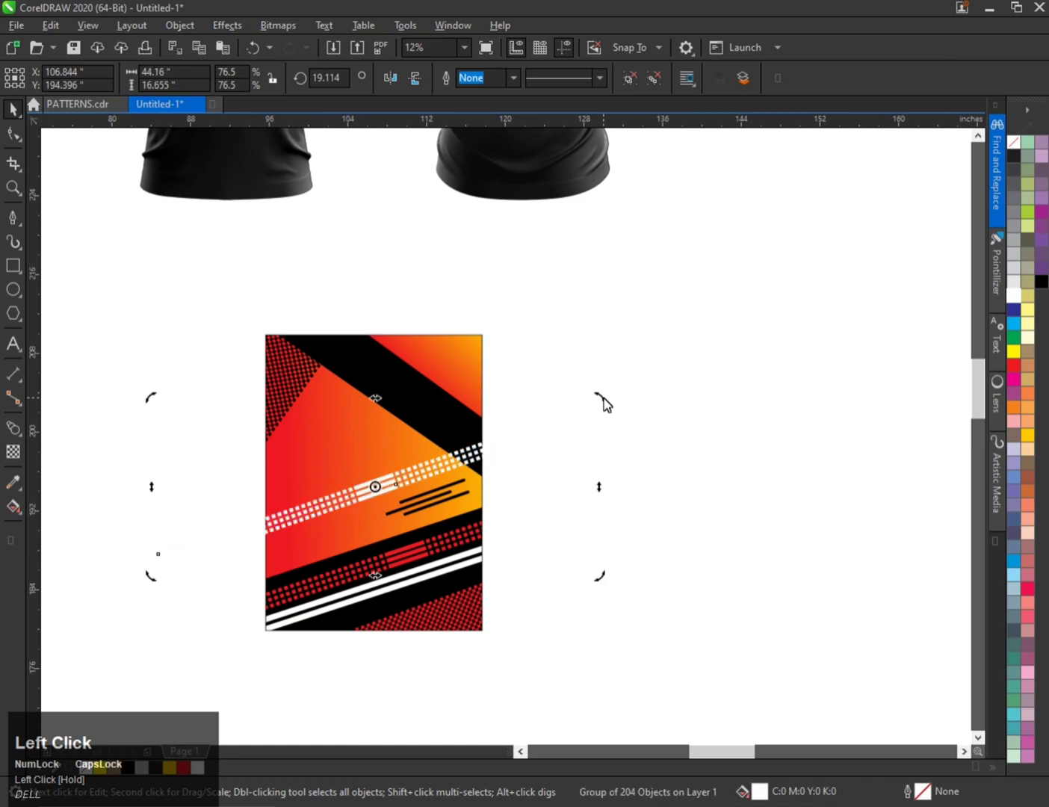
click(722, 475)
Copy the three rounded black lines to the pattern's left side, just above the white square strip
scroll(418, 492, up, 2)
click(491, 503)
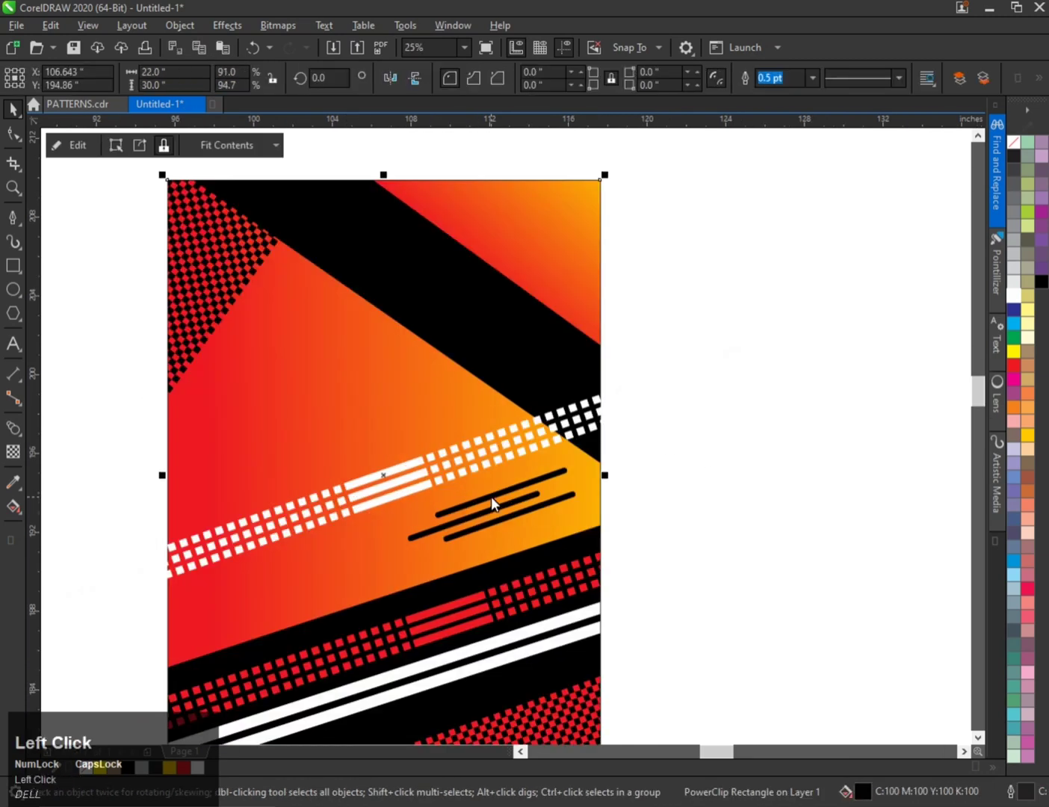
click(487, 508)
drag(486, 507, 263, 463)
scroll(280, 473, down, 2)
scroll(313, 474, up, 1)
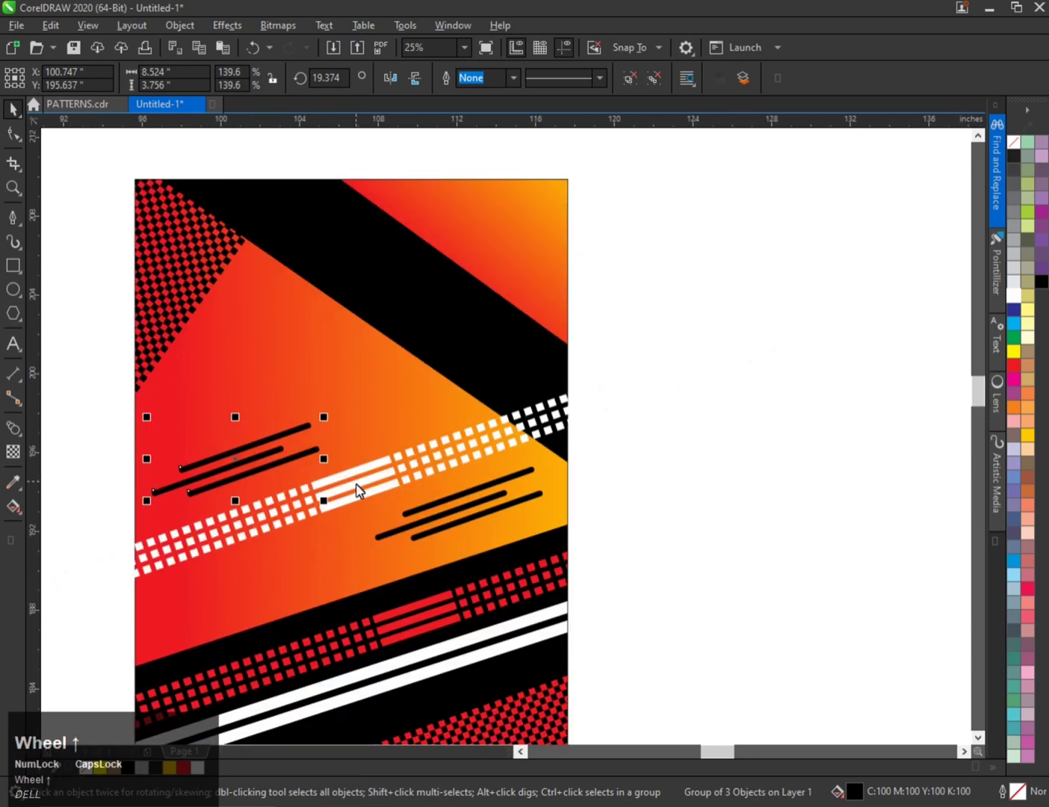
PowerClip the white square strip and both black line groups inside the pattern rectangle
click(356, 483)
click(343, 427)
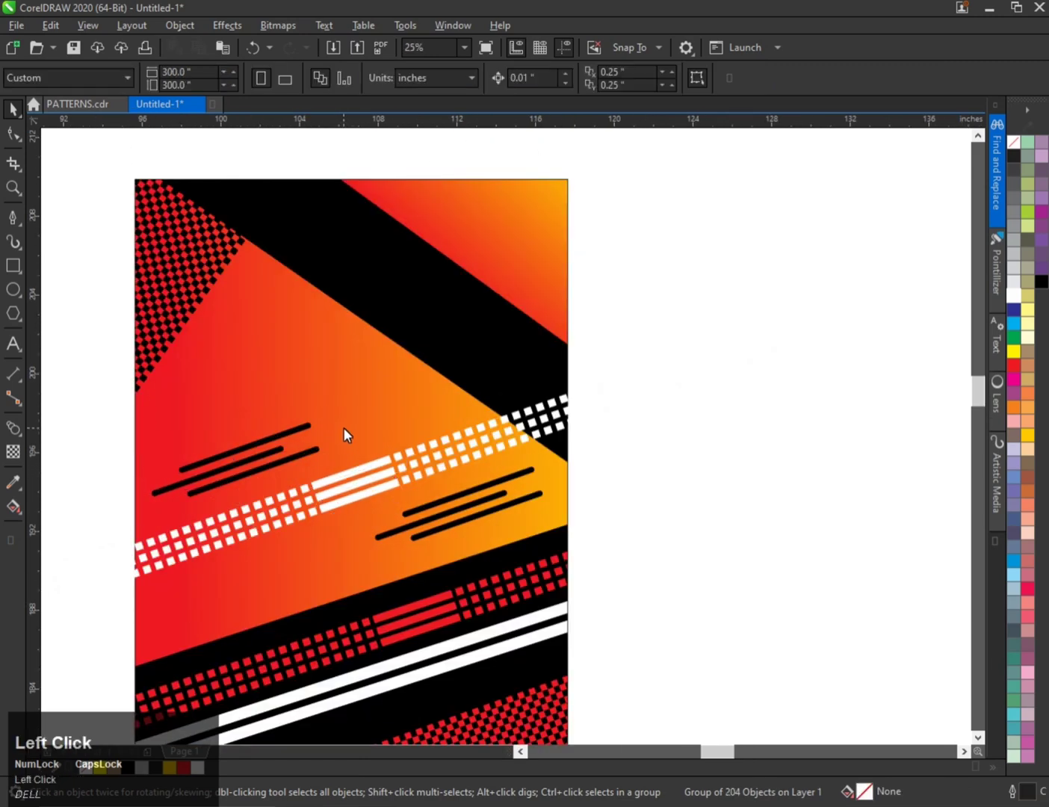
click(298, 427)
click(397, 399)
click(410, 469)
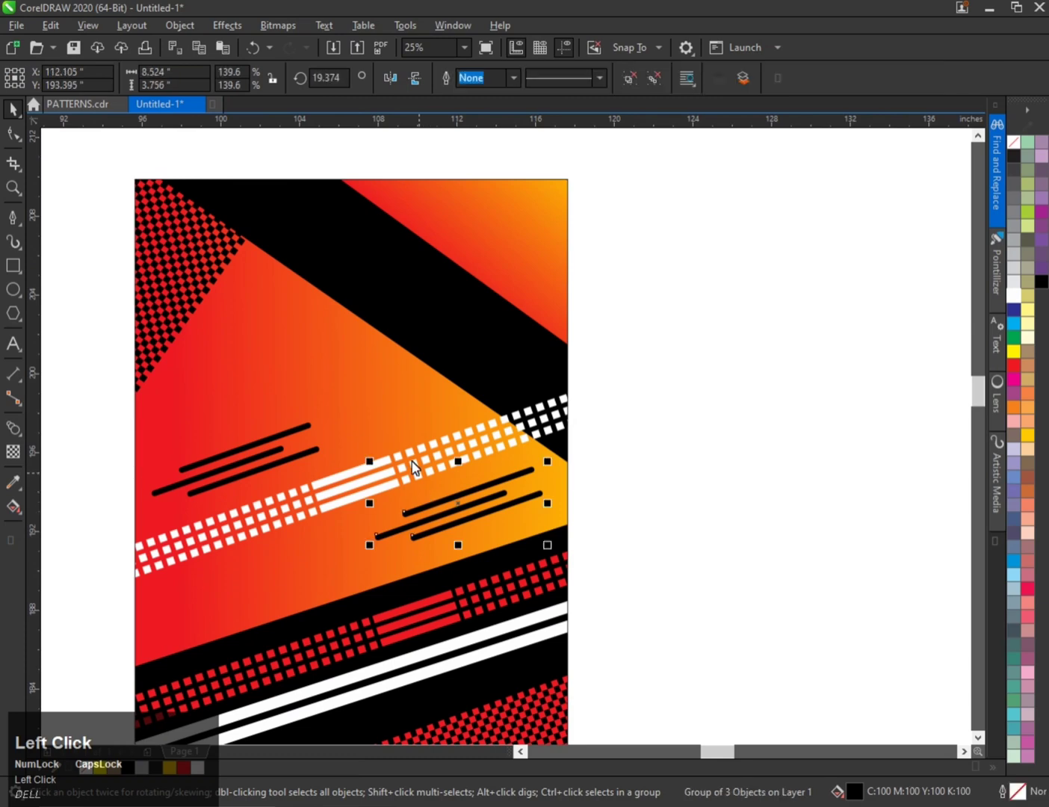
click(365, 482)
Move the pattern below the front jersey and add a horizontally mirrored copy of it below the back jersey
scroll(364, 486, down, 2)
drag(359, 453, 295, 401)
scroll(307, 412, up, 1)
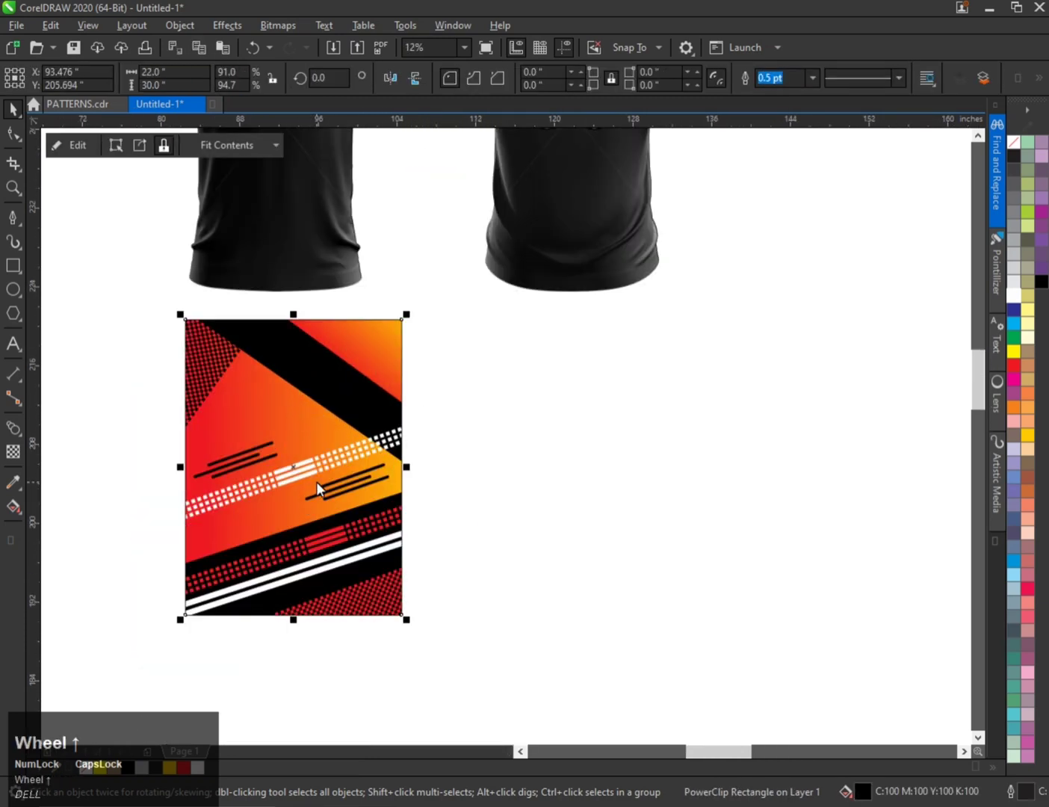
drag(181, 467, 529, 453)
right_click(478, 453)
Set the height of the original and the mirrored pattern rectangles to 36 inches
click(283, 455)
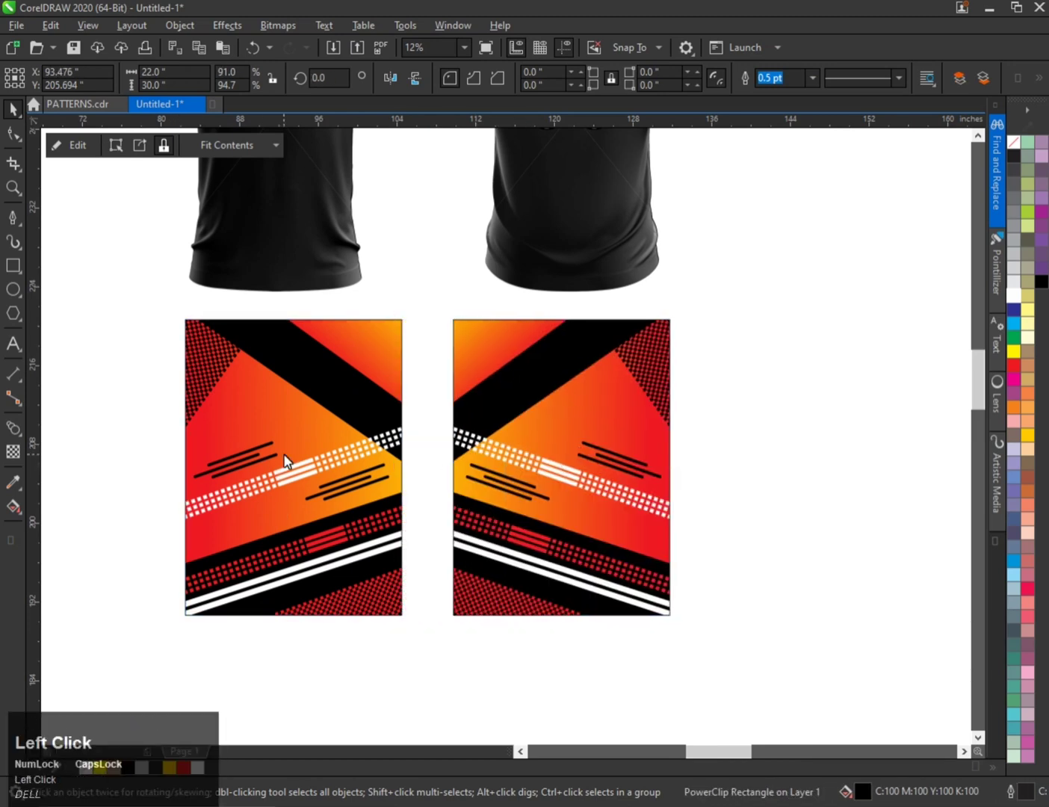
click(169, 87)
text(36)
key(Return)
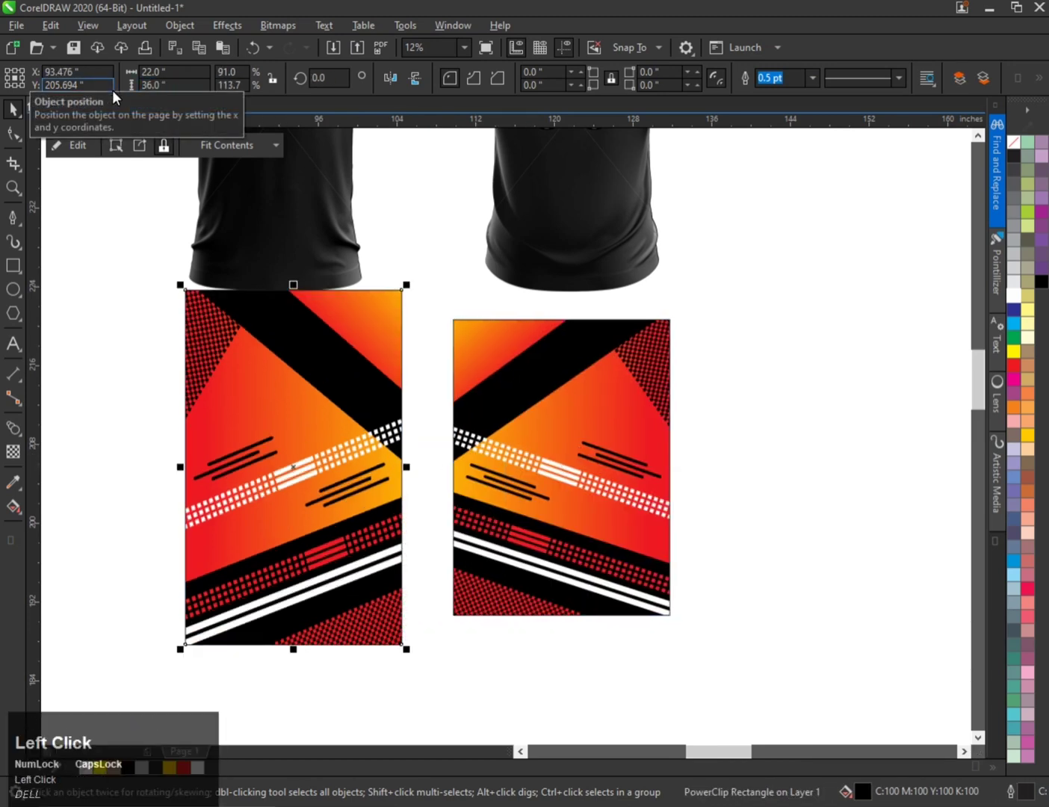
click(478, 351)
key(ctrl+r)
Align the original pattern to the horizontal and vertical center of the front jersey
scroll(302, 525, down, 1)
click(297, 430)
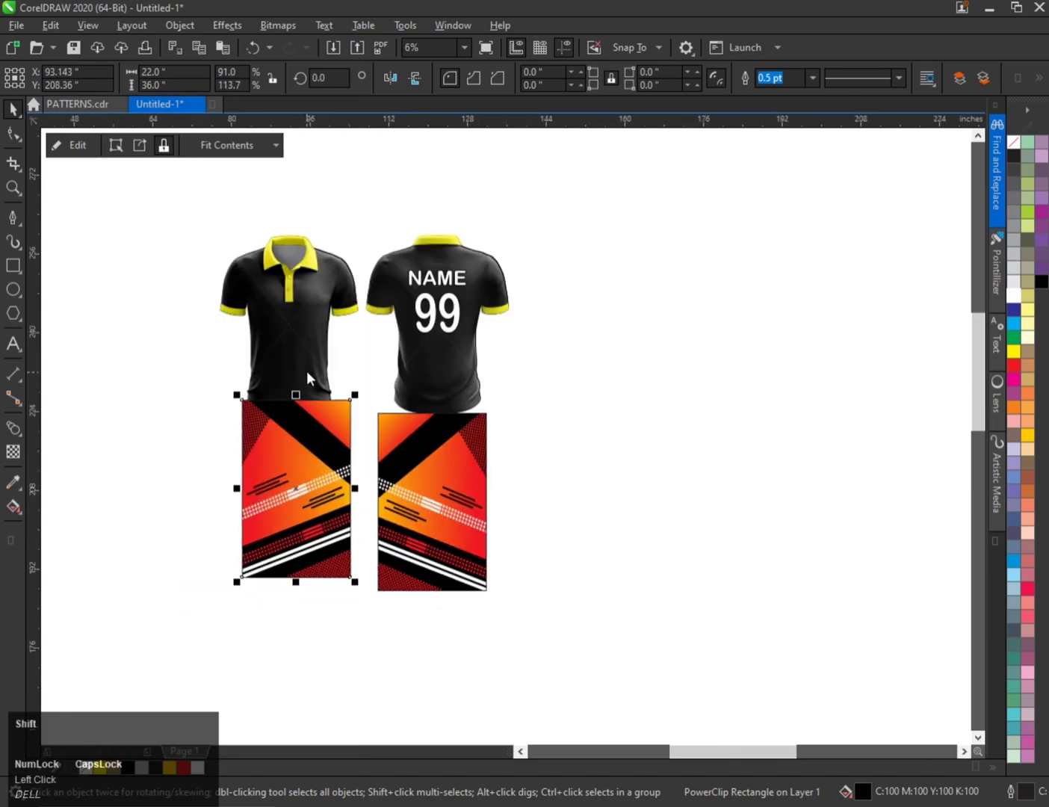
shift+click(307, 369)
key(c)
key(e)
Align the mirrored pattern to the horizontal and vertical center of the back jersey
click(404, 449)
shift+click(421, 368)
key(c)
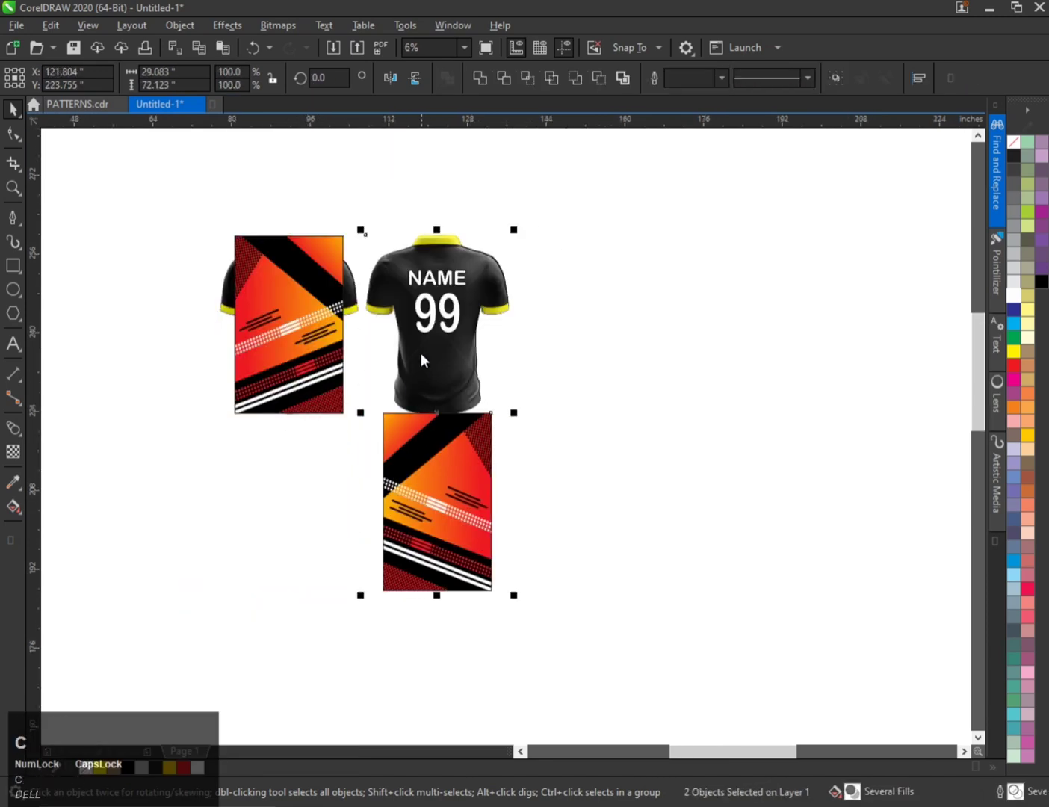
key(e)
Cut the pattern off the front jersey and bring the black jersey silhouette underneath to the front
scroll(298, 260, up, 1)
right_click(297, 259)
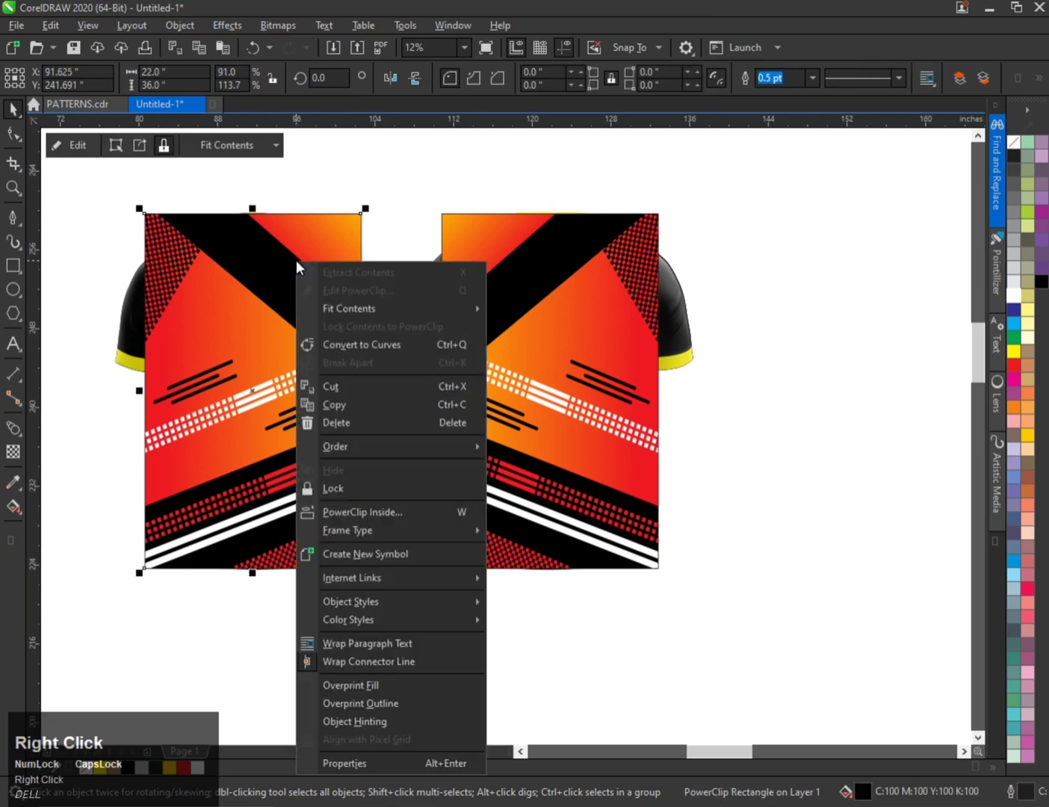
click(344, 384)
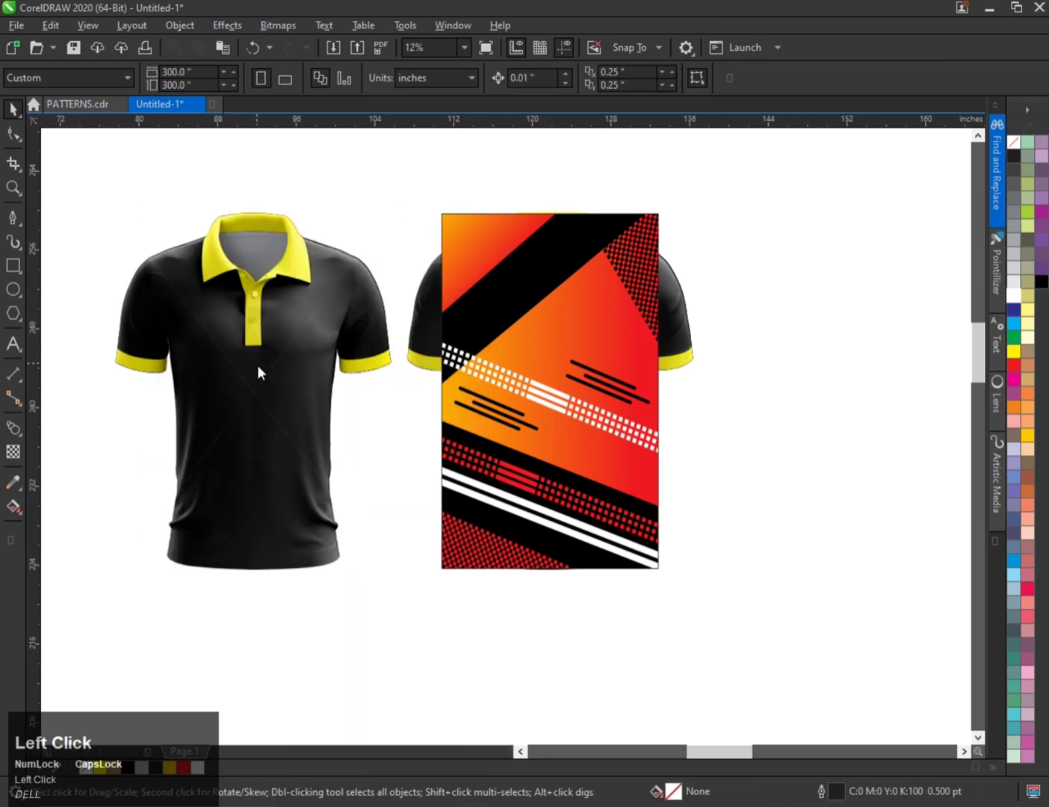
alt+click(261, 377)
key(shift+Page_Up)
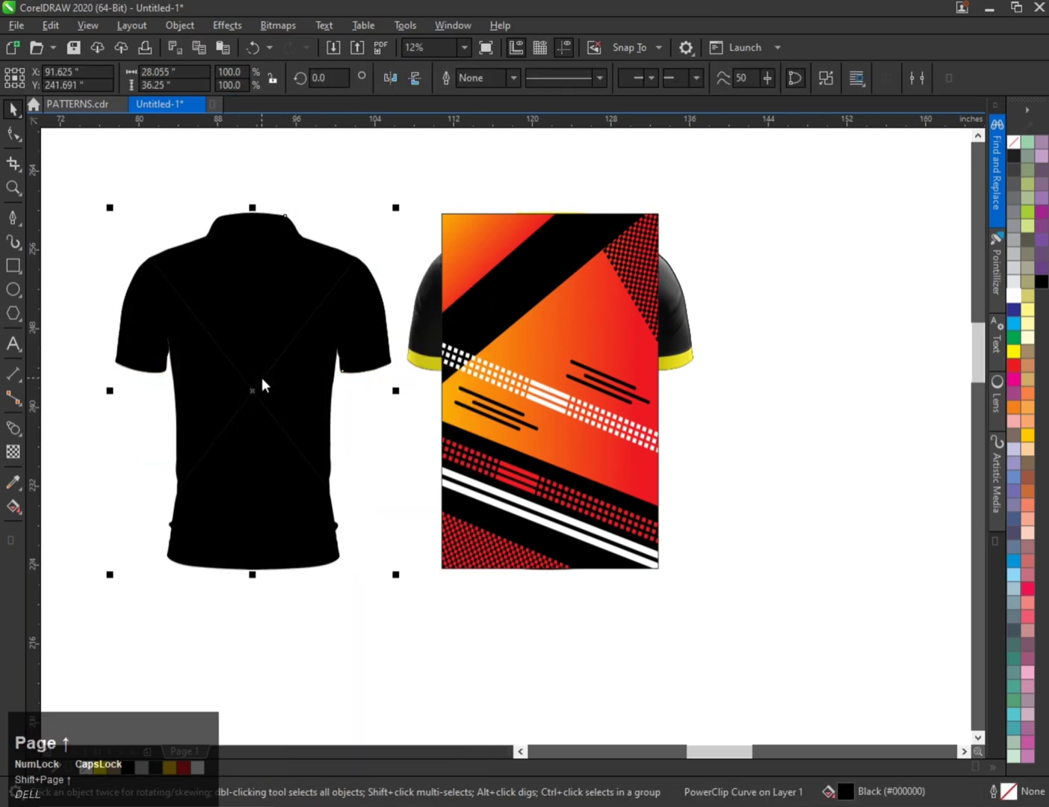
Paste the pattern into the front jersey silhouette's PowerClip and finish editing its contents
right_click(261, 377)
click(310, 318)
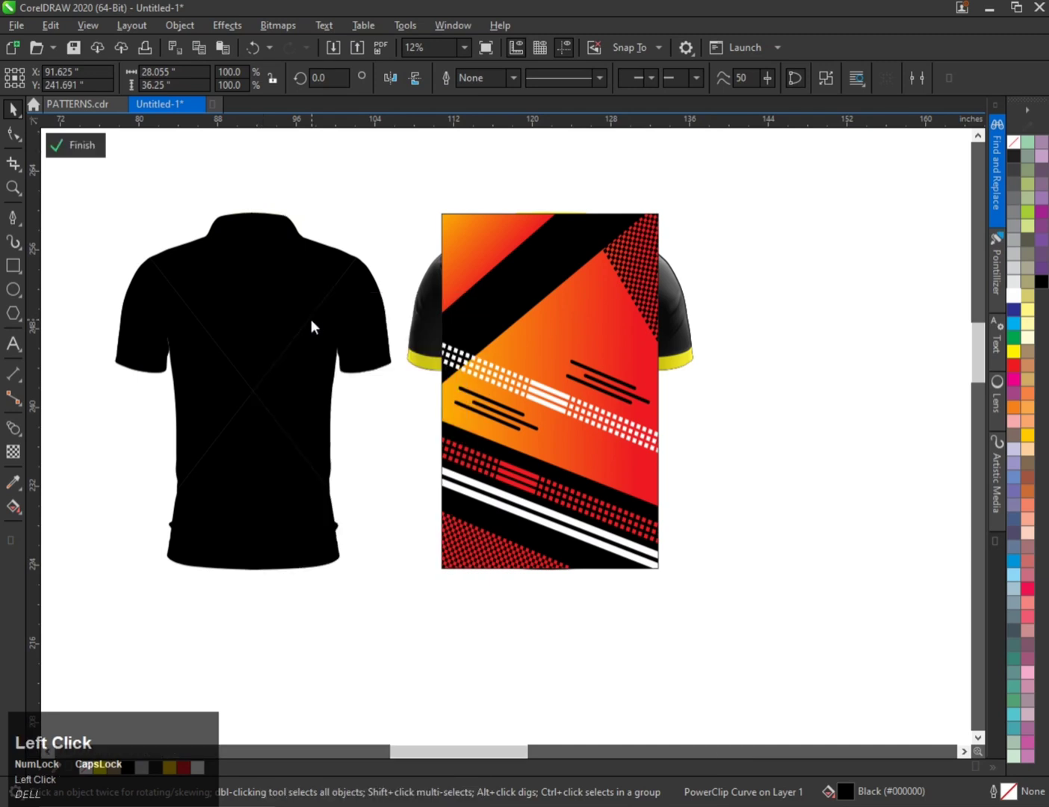
right_click(278, 310)
click(318, 452)
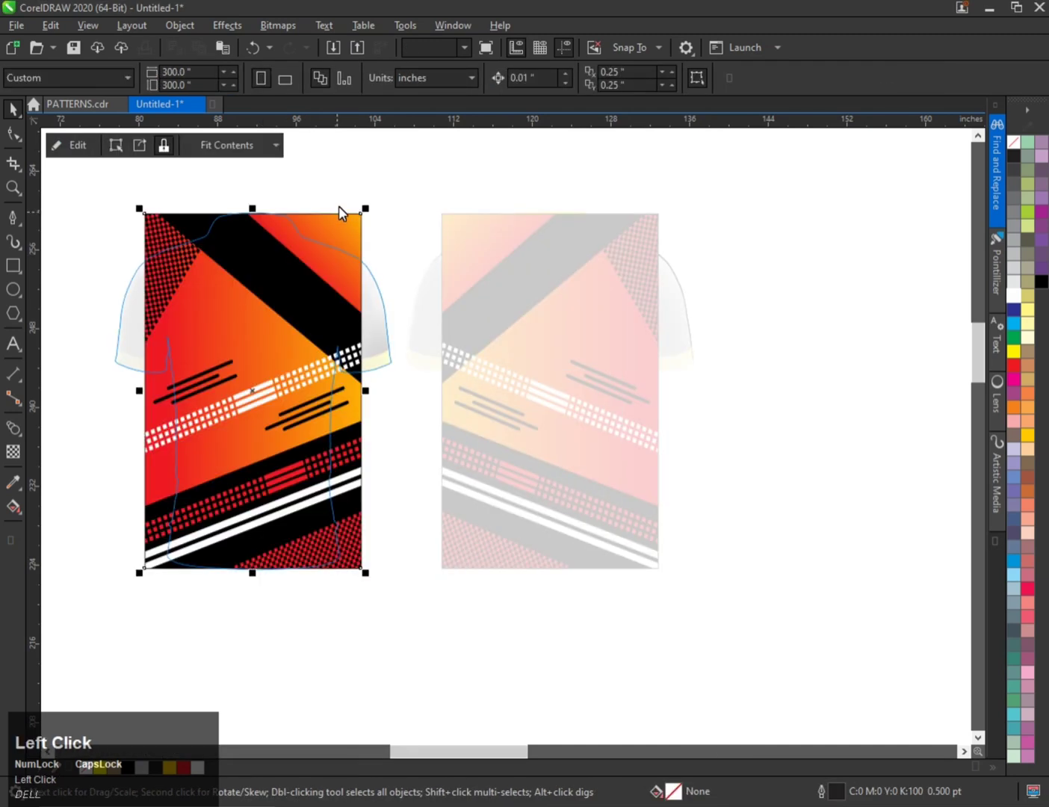
click(95, 151)
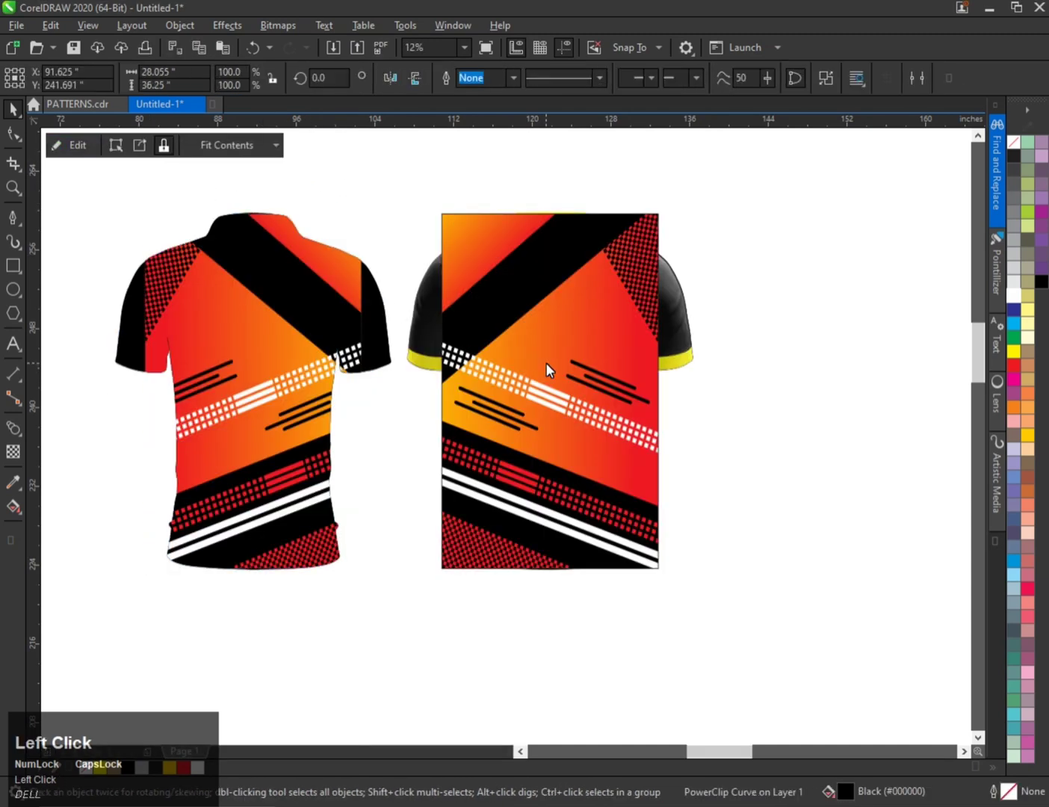
Place a copy of the mirrored pattern to the right of the back jersey
click(546, 363)
scroll(419, 371, down, 1)
drag(465, 364, 663, 362)
right_click(664, 361)
scroll(481, 354, up, 1)
right_click(475, 333)
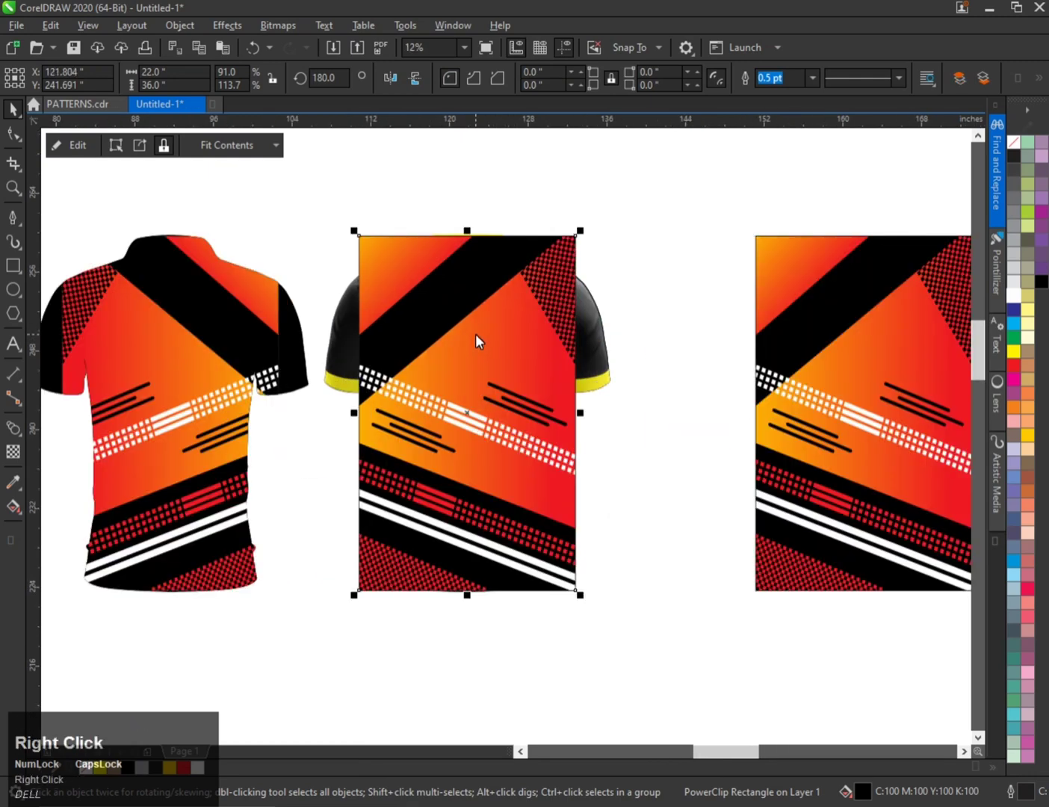
Cut the mirrored pattern off the back jersey and bring the black jersey silhouette underneath to the front
click(536, 419)
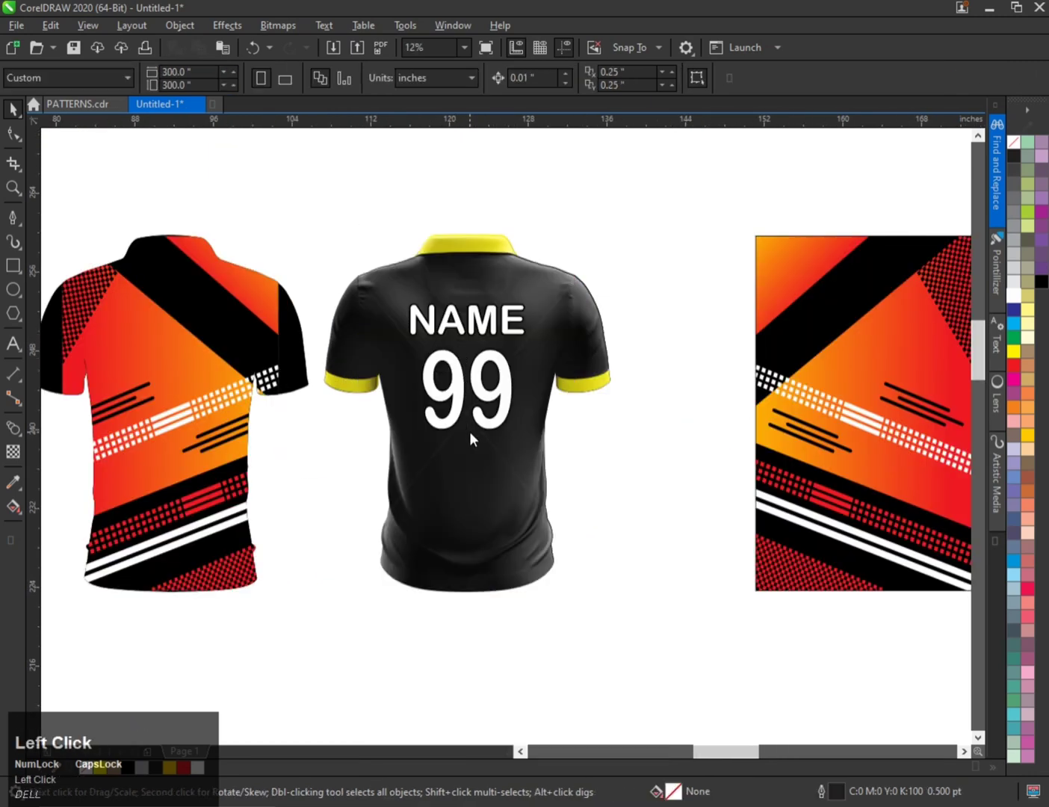
alt+click(472, 469)
alt+click(472, 455)
key(shift+Page_Up)
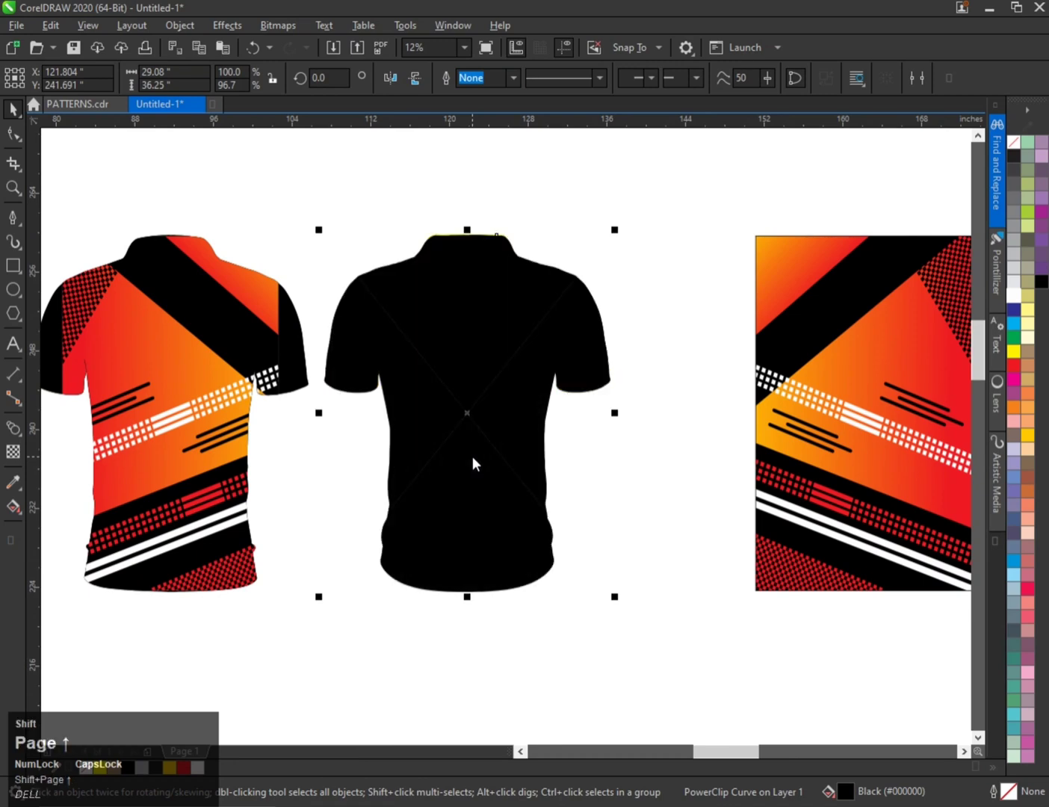
Paste the mirrored pattern into the back jersey silhouette's PowerClip and finish editing its contents
right_click(461, 339)
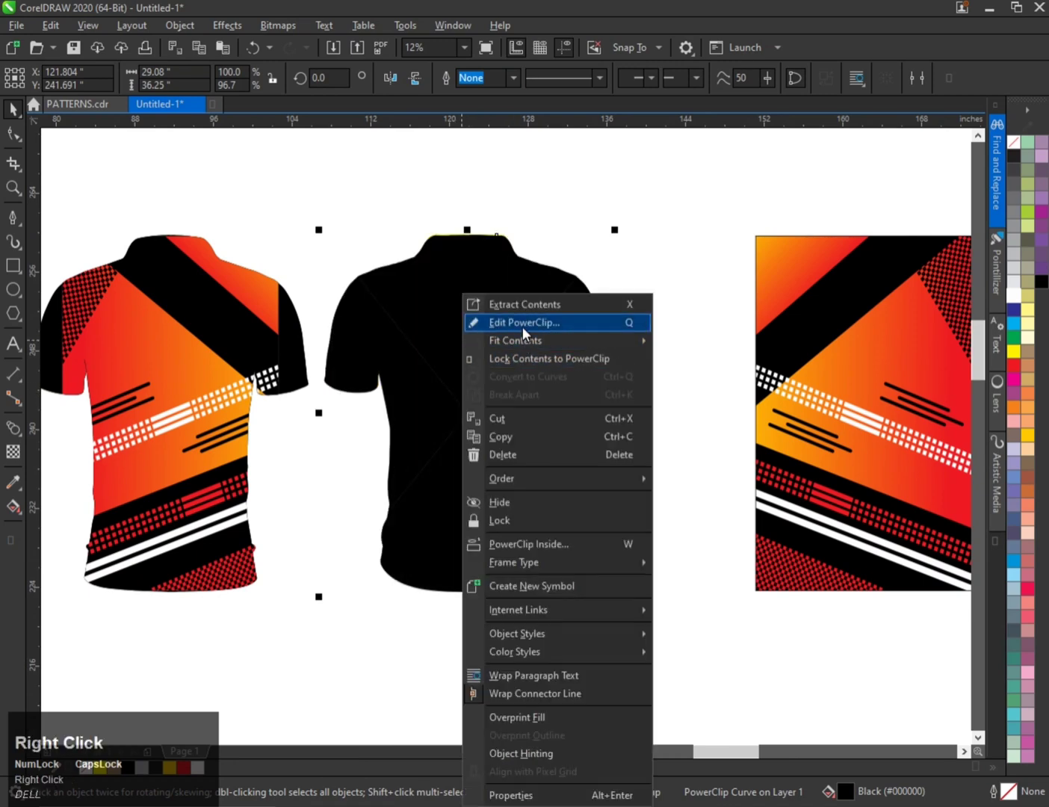
click(522, 325)
right_click(601, 391)
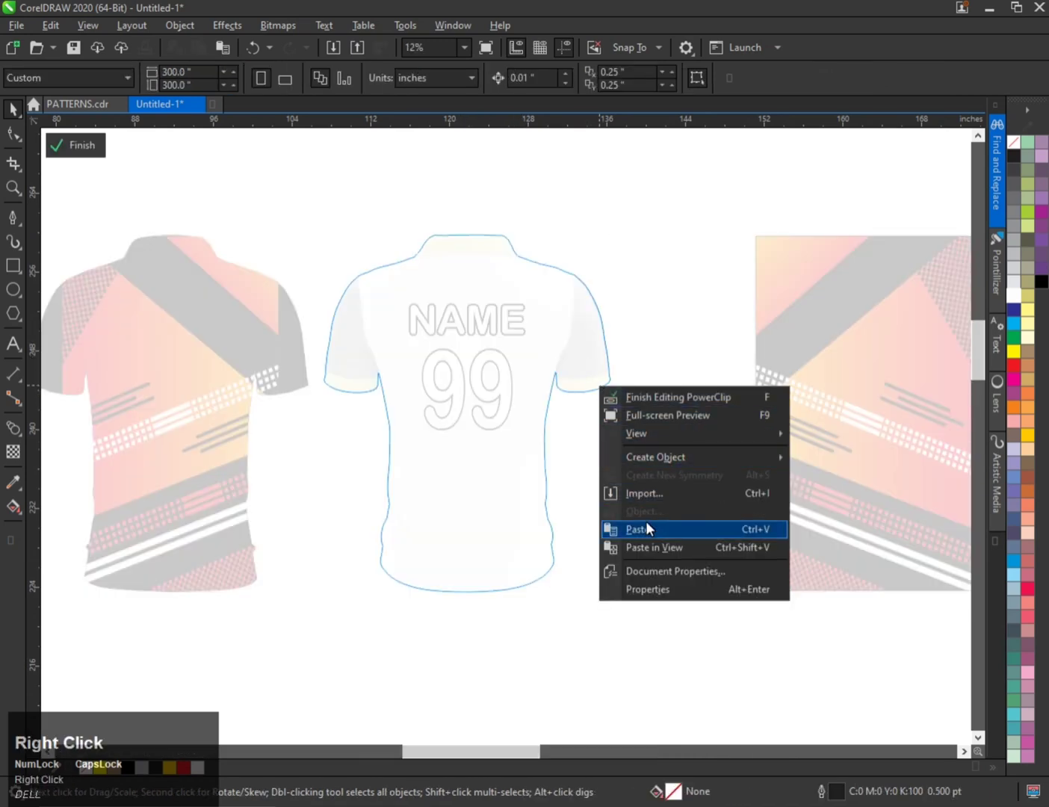
click(631, 528)
click(638, 486)
key(f)
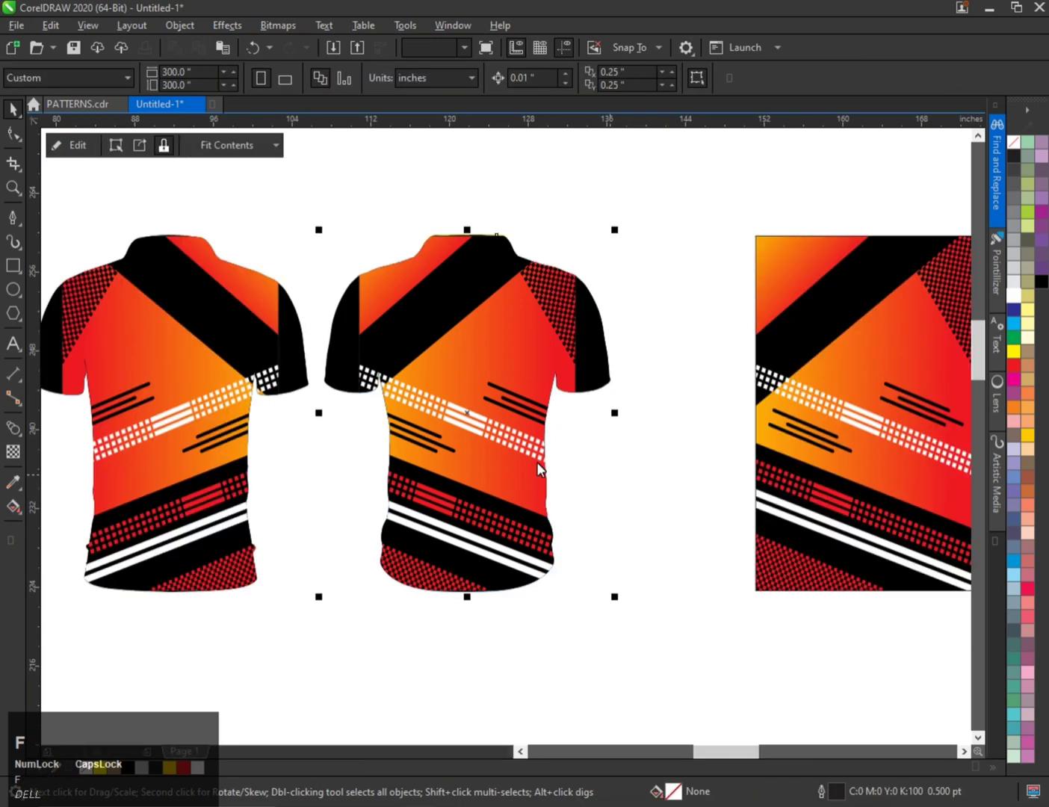
Send both pattern-filled jersey silhouettes to the back, beneath the shading, collars and lettering
scroll(382, 452, down, 1)
scroll(309, 419, up, 1)
click(366, 425)
shift+click(501, 443)
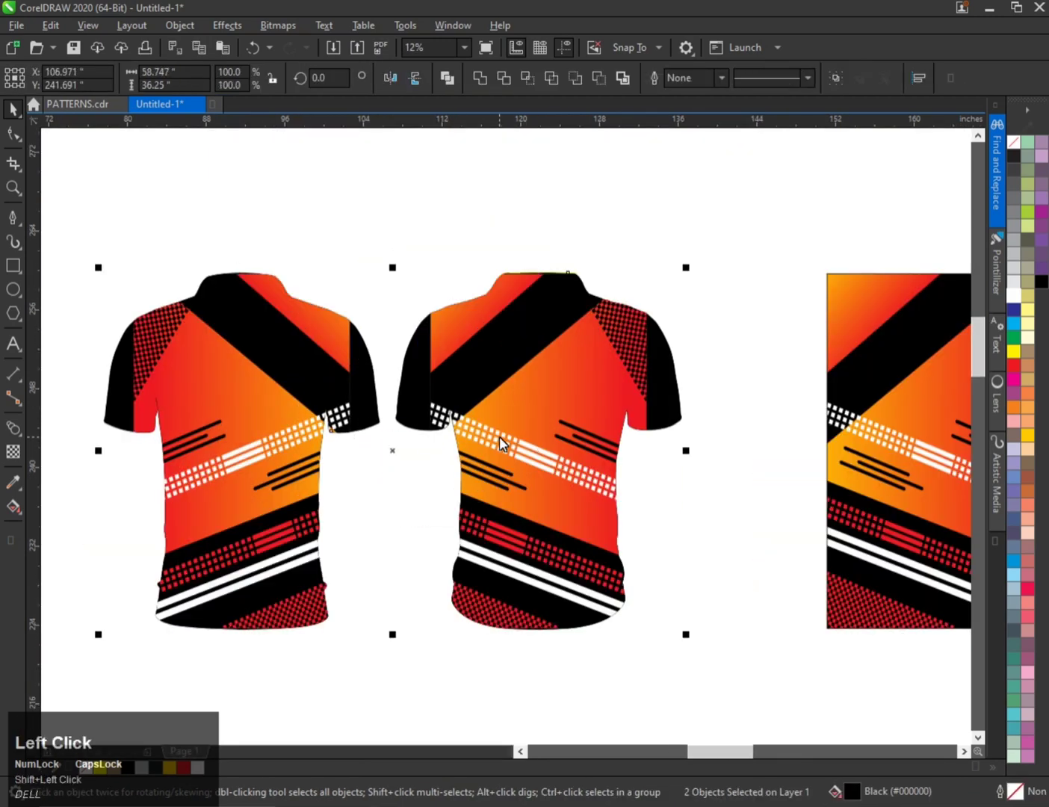
key(shift+Page_Down)
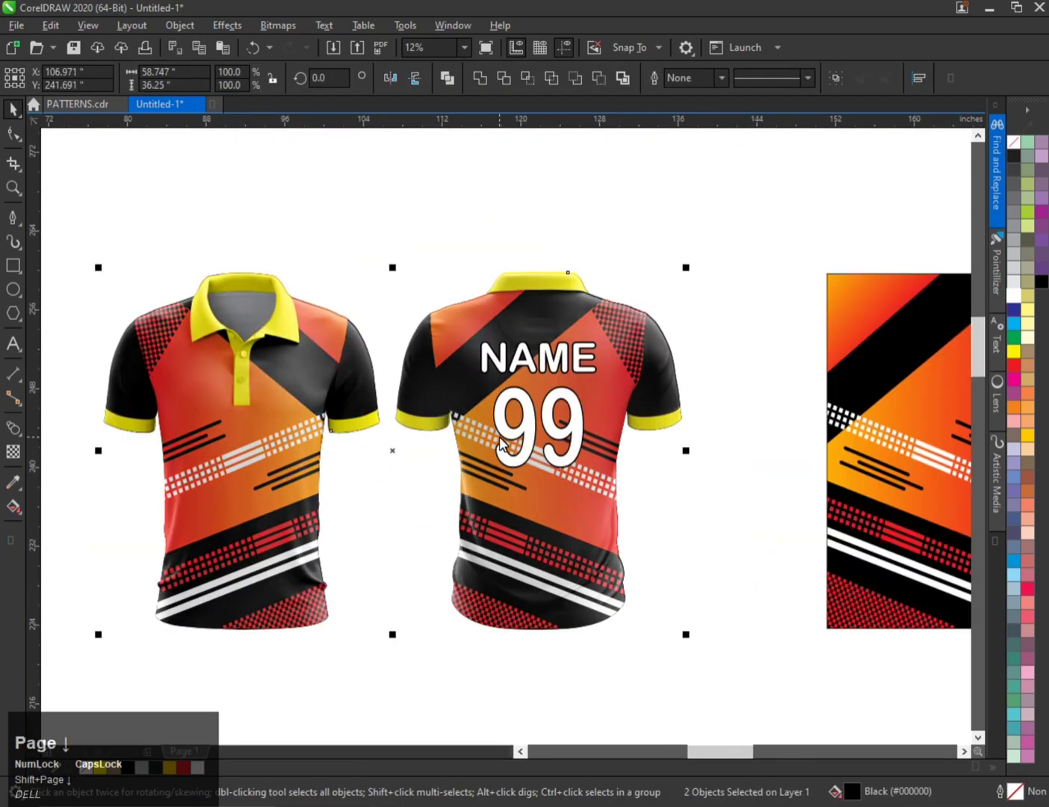
click(343, 693)
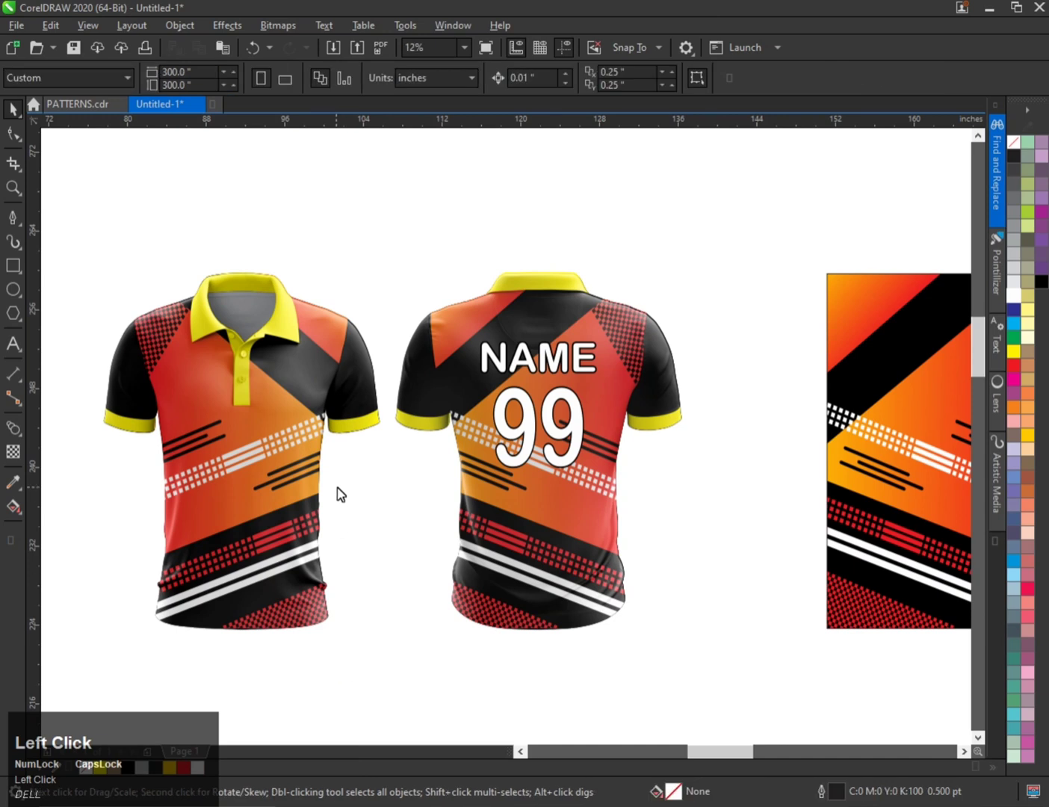
Recolor the front jersey's collar, trying red before settling on black
alt+click(282, 320)
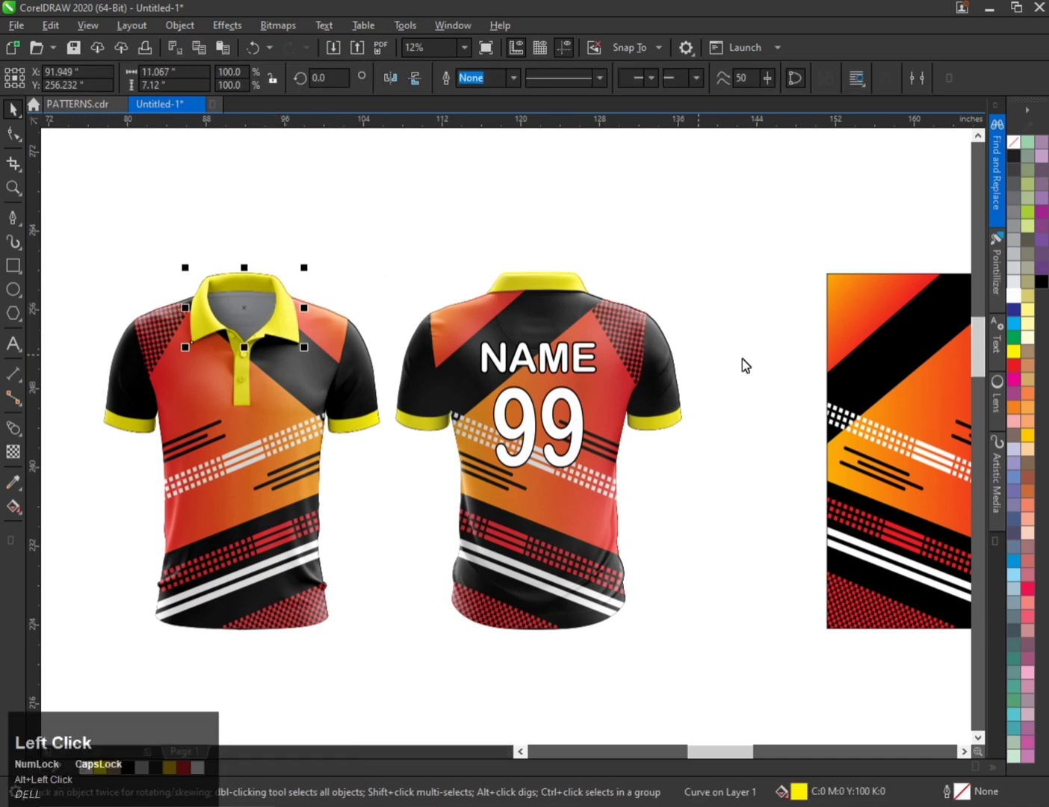
click(1014, 365)
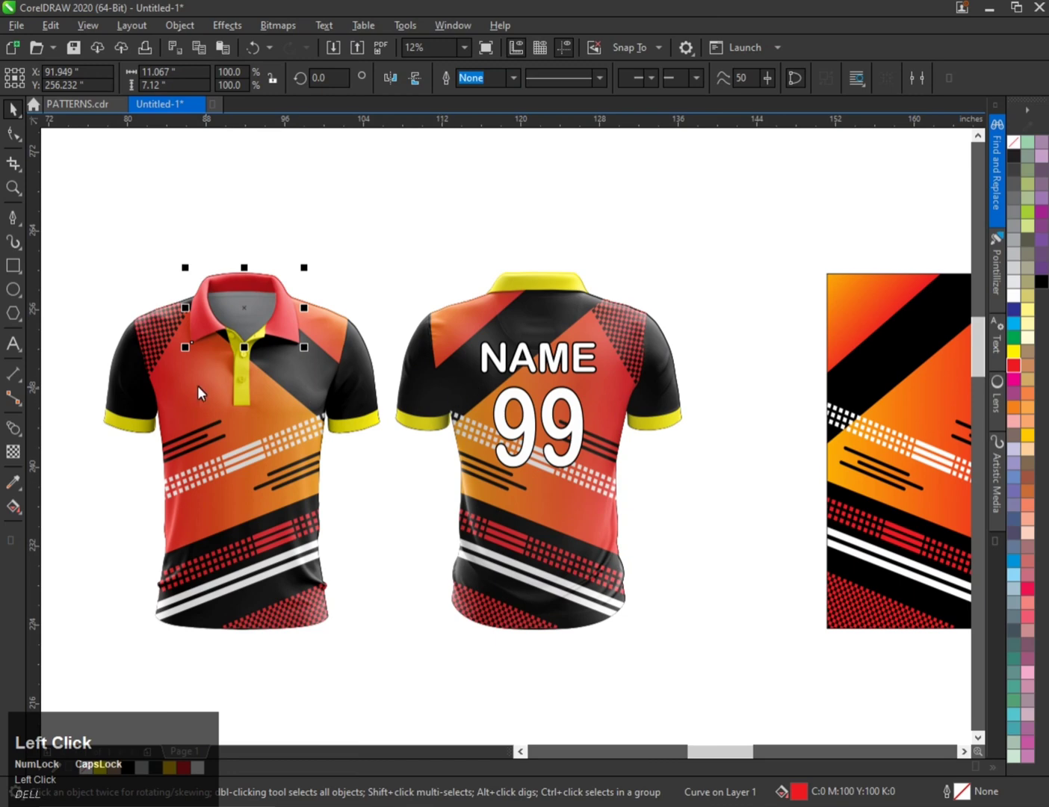
click(1041, 282)
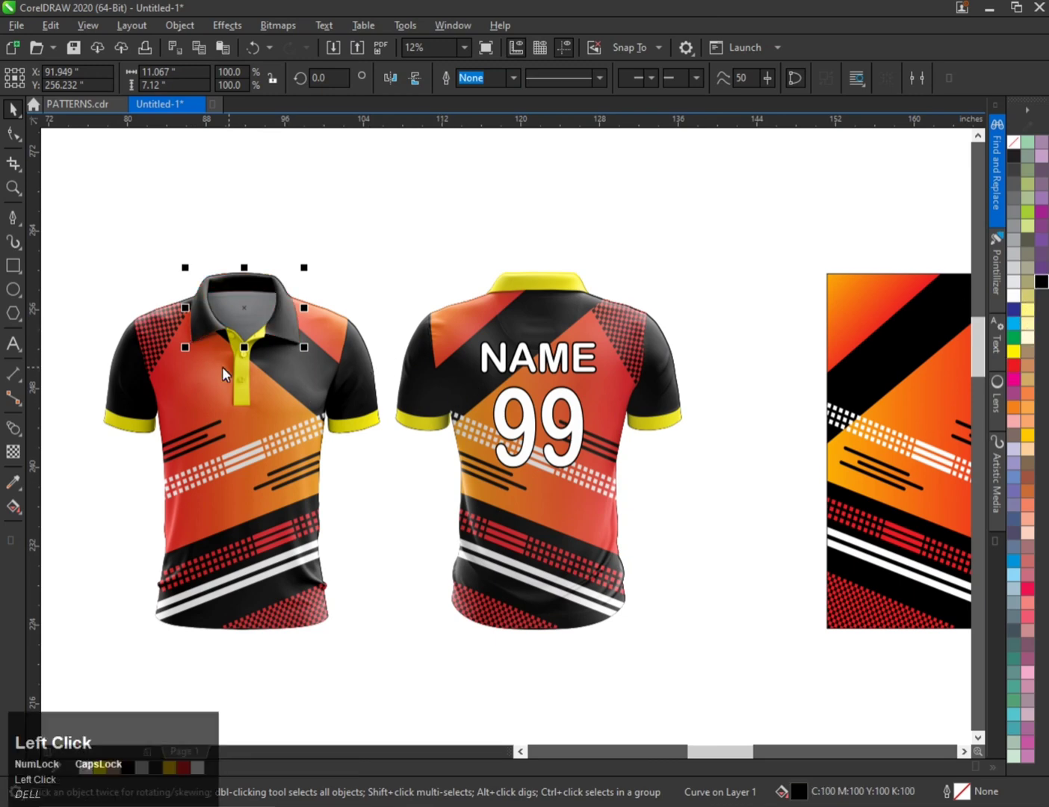
Fill the front jersey's button placket with black
scroll(269, 361, up, 2)
alt+click(268, 361)
click(1014, 366)
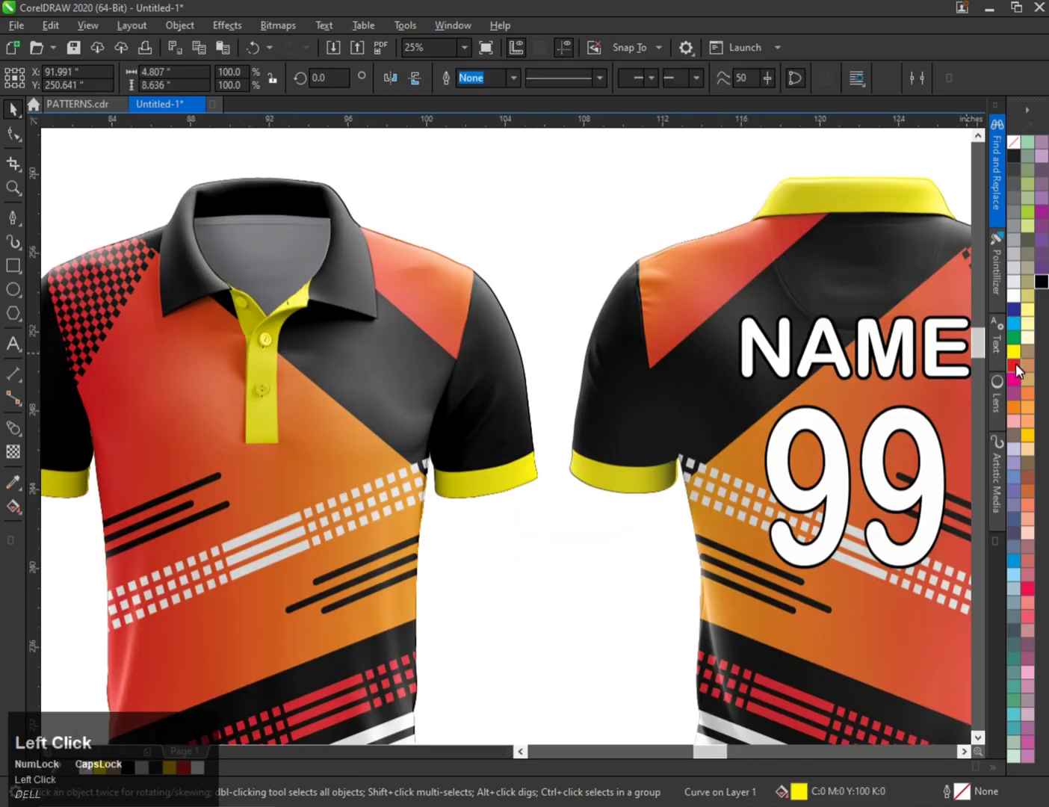
click(1038, 281)
scroll(322, 388, down, 2)
scroll(181, 378, up, 2)
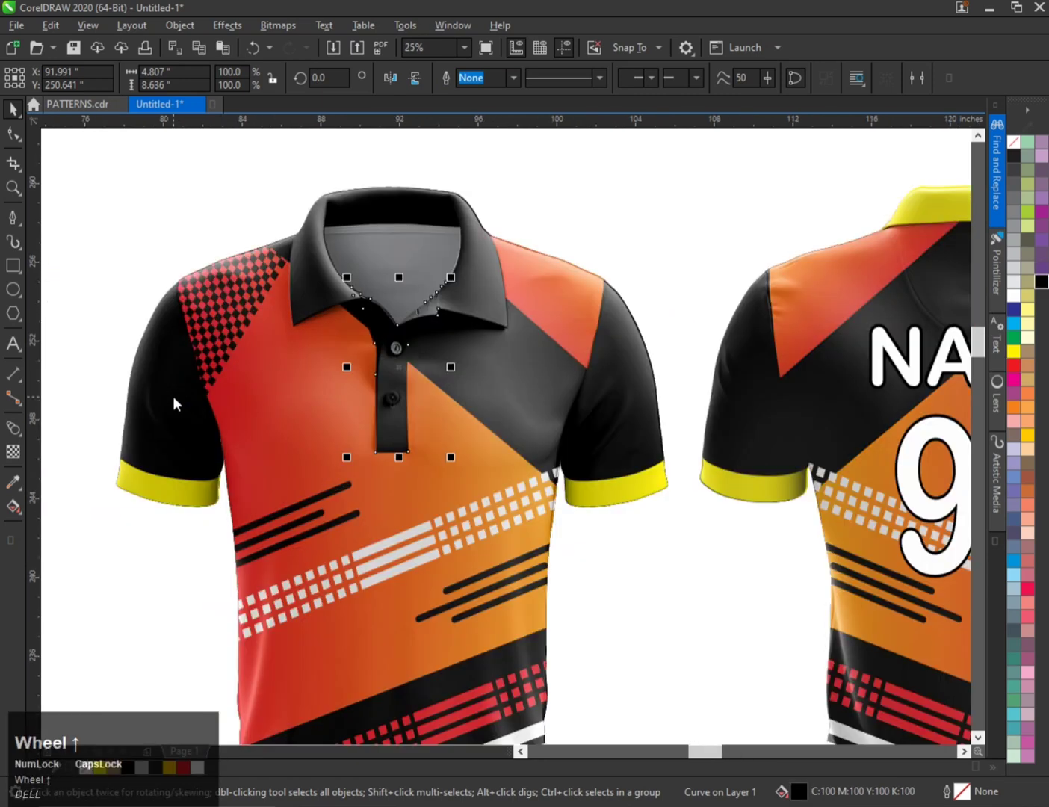
scroll(175, 395, down, 2)
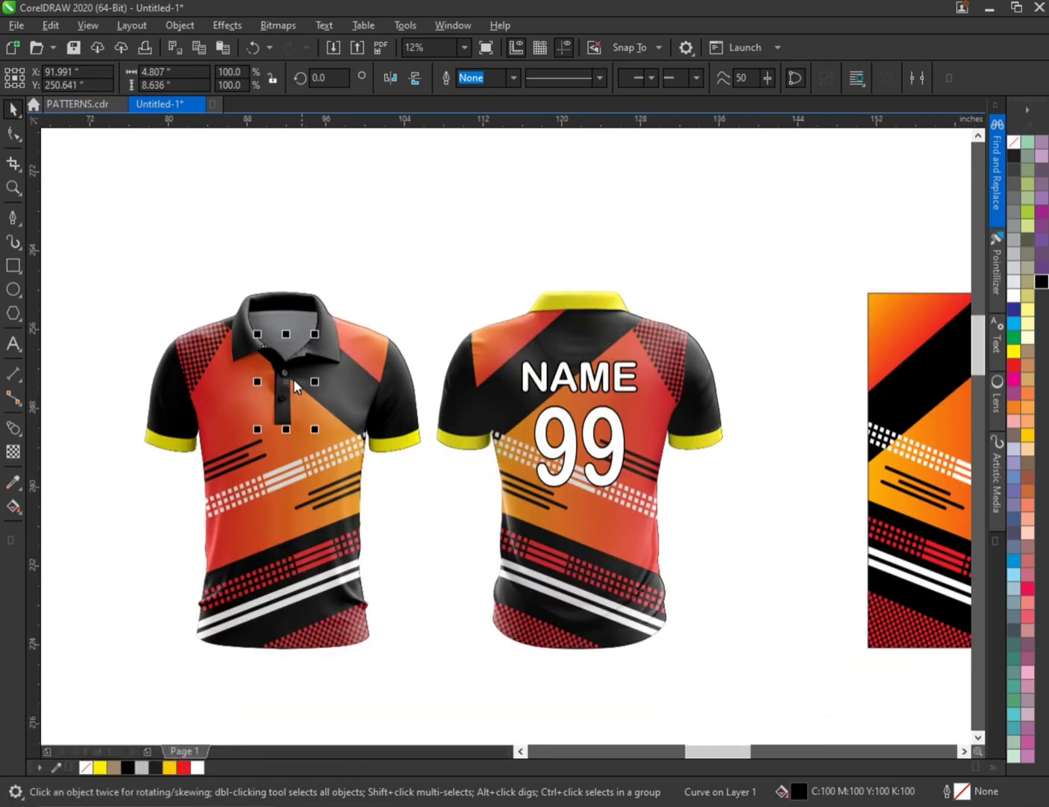
Select the back jersey's collar beneath the shadow layer and fill it with black
scroll(298, 379, down, 2)
scroll(407, 358, up, 2)
alt+click(478, 324)
alt+click(478, 324)
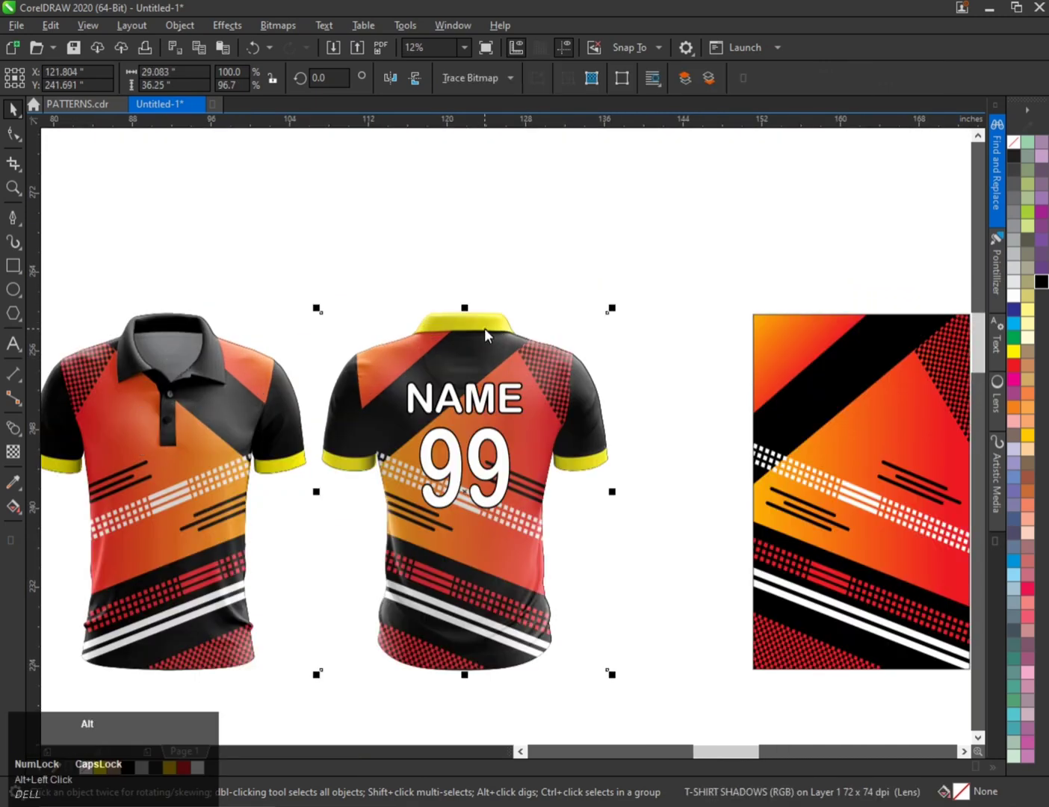
alt+click(484, 328)
click(1043, 282)
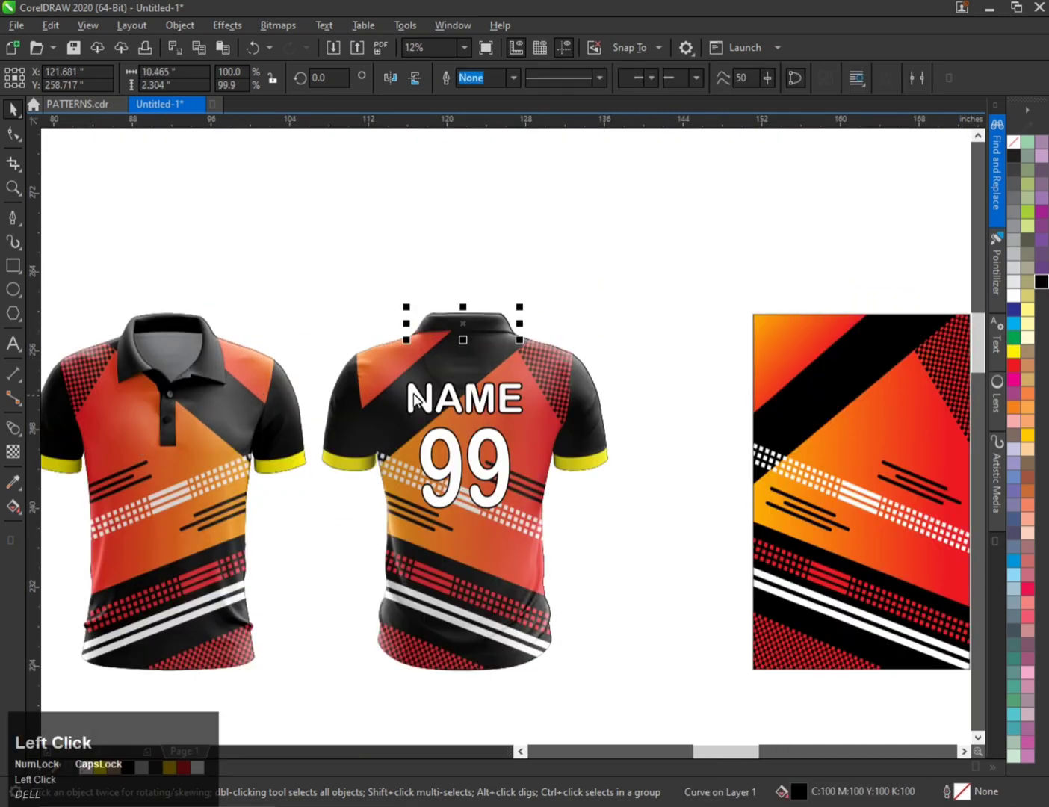
scroll(307, 402, down, 2)
scroll(260, 393, up, 2)
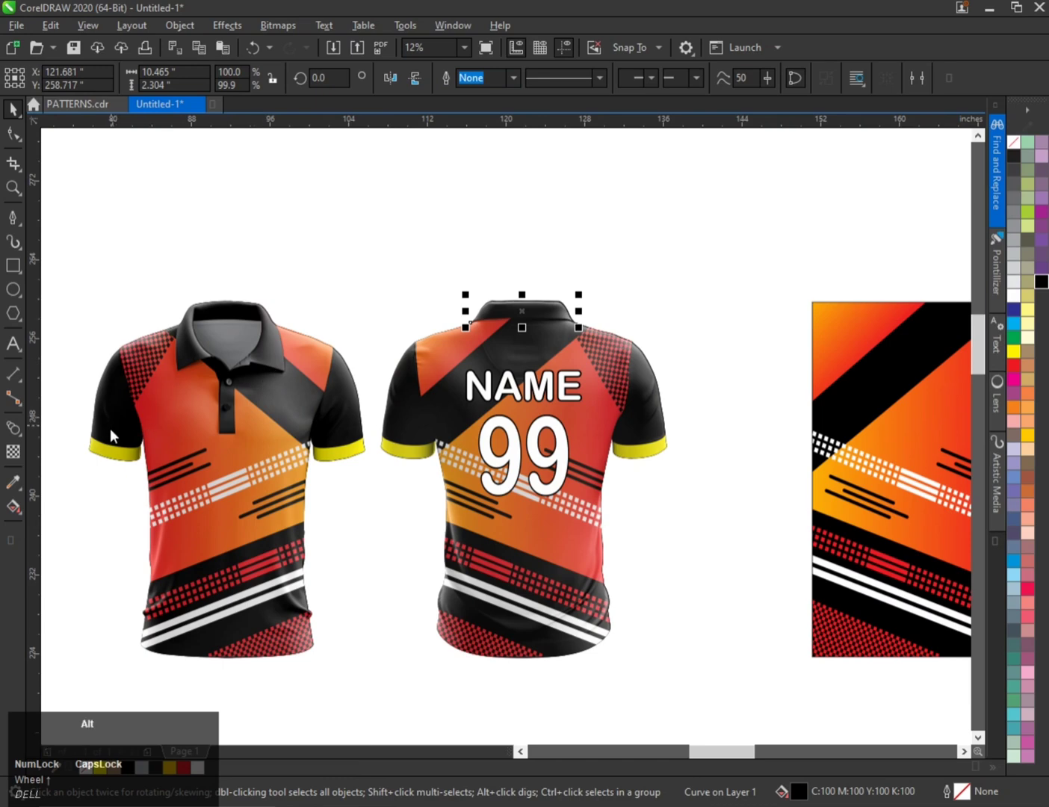
Recolor the cuff inside the front jersey's left-hand sleeve PowerClip to red and finish editing
scroll(103, 448, up, 1)
click(123, 409)
scroll(123, 408, down, 1)
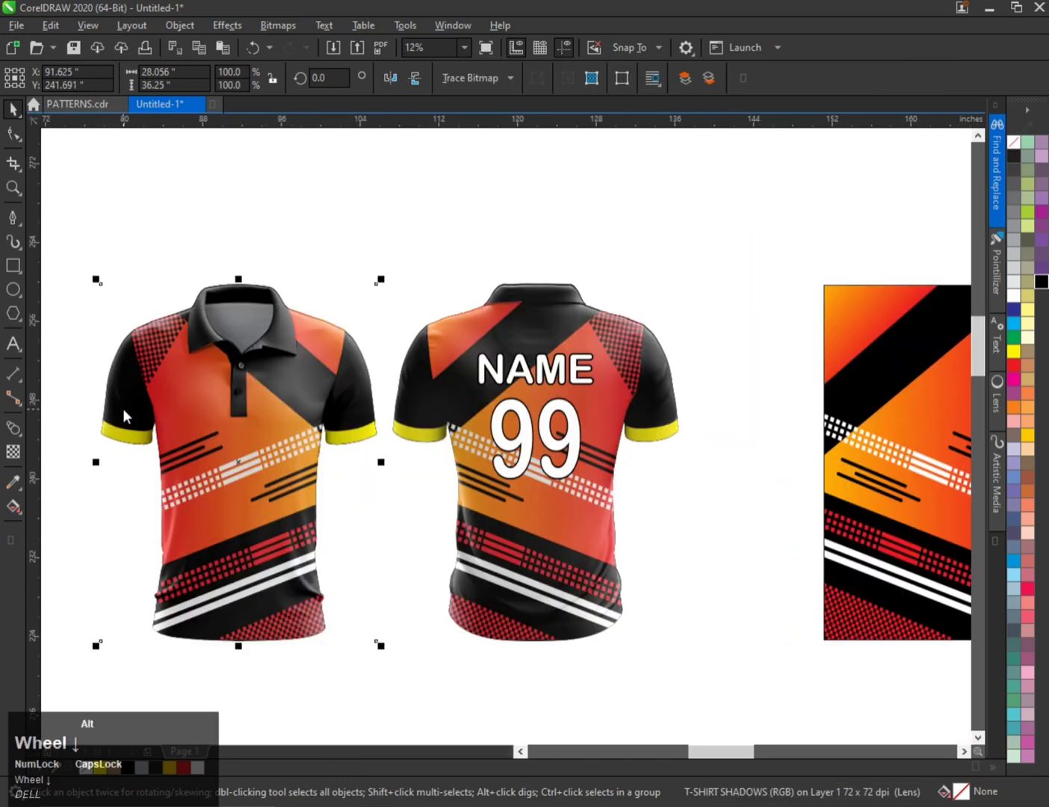
alt+click(122, 409)
alt+click(122, 409)
key(q)
click(123, 433)
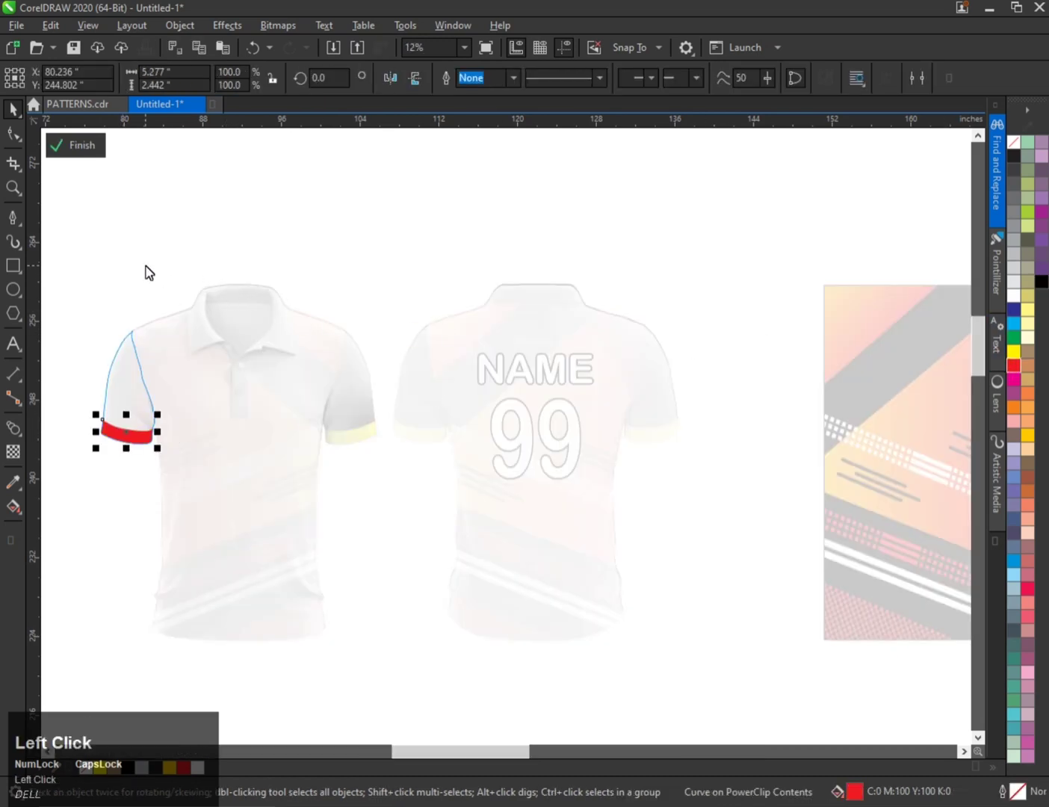
key(f)
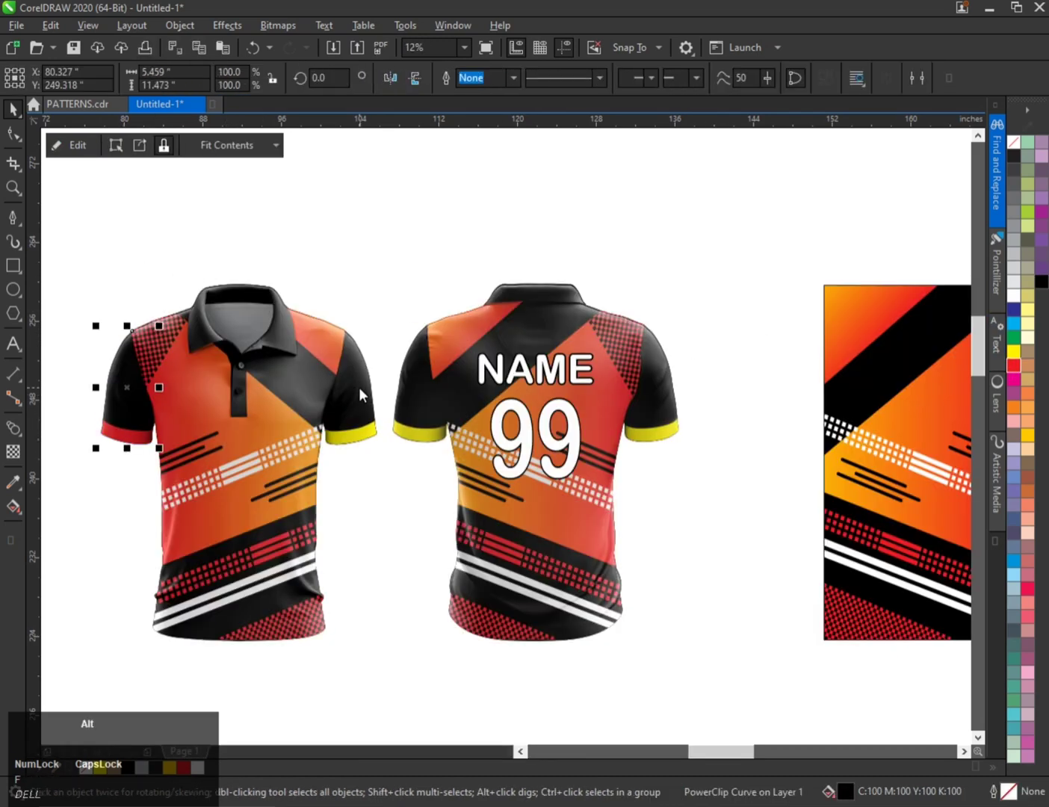
Recolor the cuff inside the front jersey's right-hand sleeve PowerClip to red and finish editing
alt+click(360, 387)
key(q)
click(360, 436)
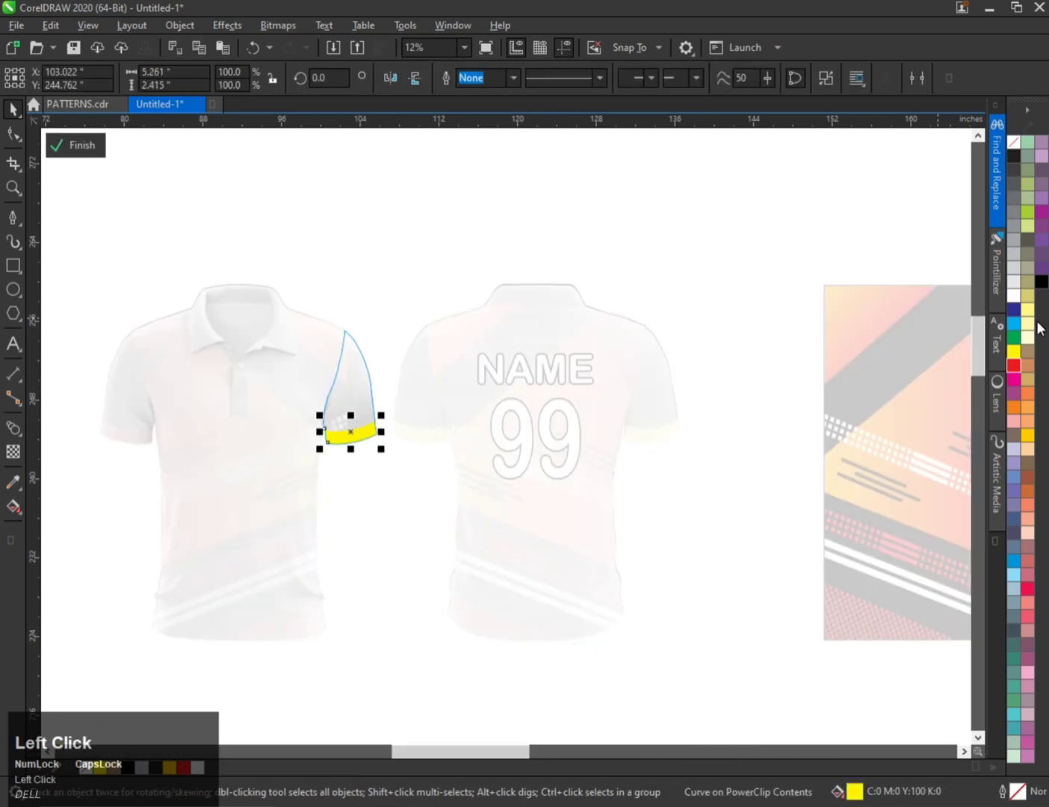
click(1012, 364)
key(f)
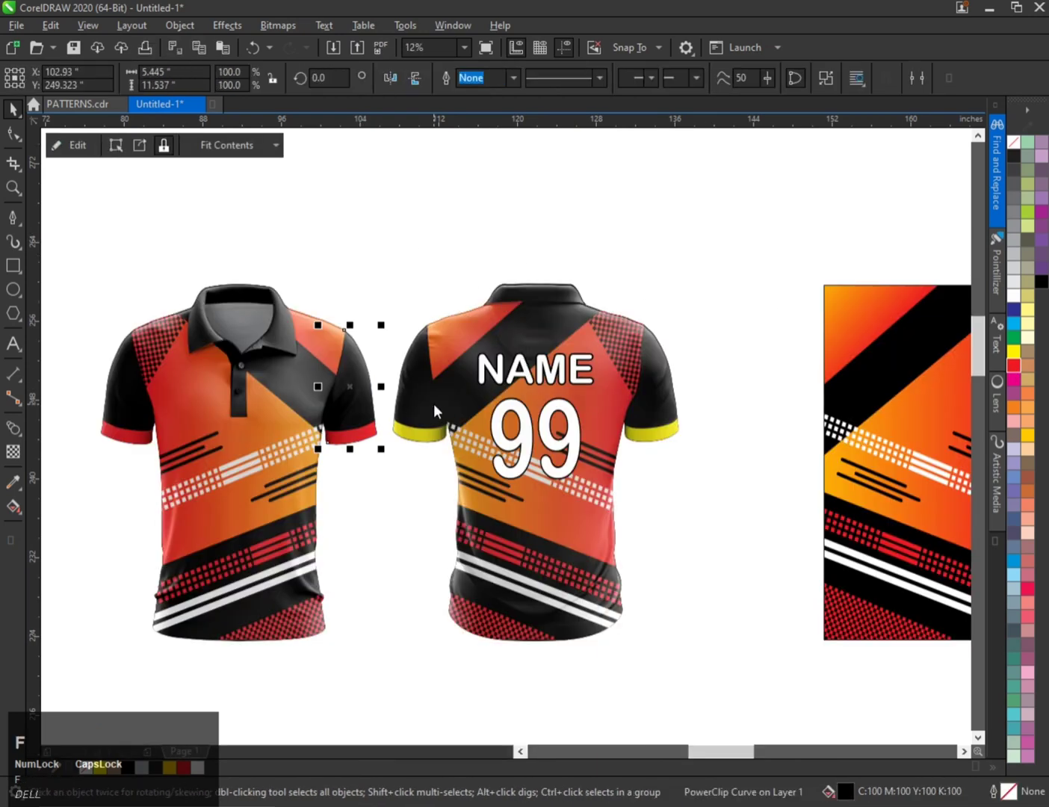
Recolor the cuff inside the back jersey's left-hand sleeve PowerClip to red and finish editing
alt+click(413, 398)
key(q)
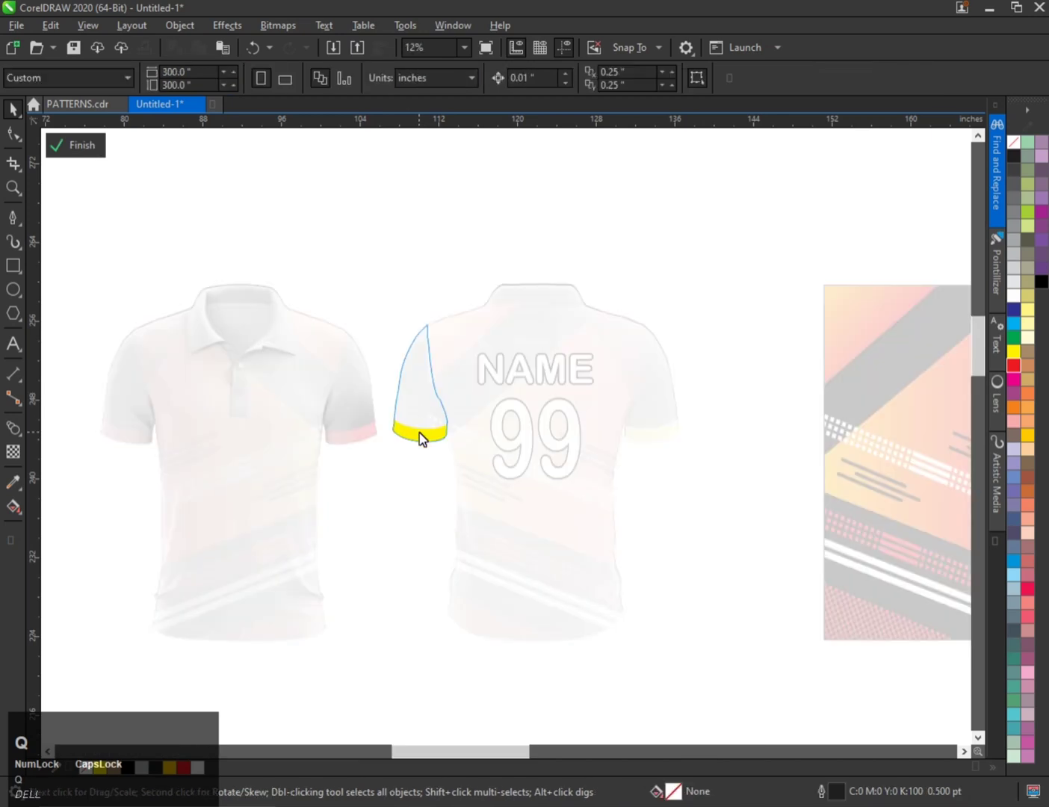
click(419, 434)
click(1012, 364)
click(442, 224)
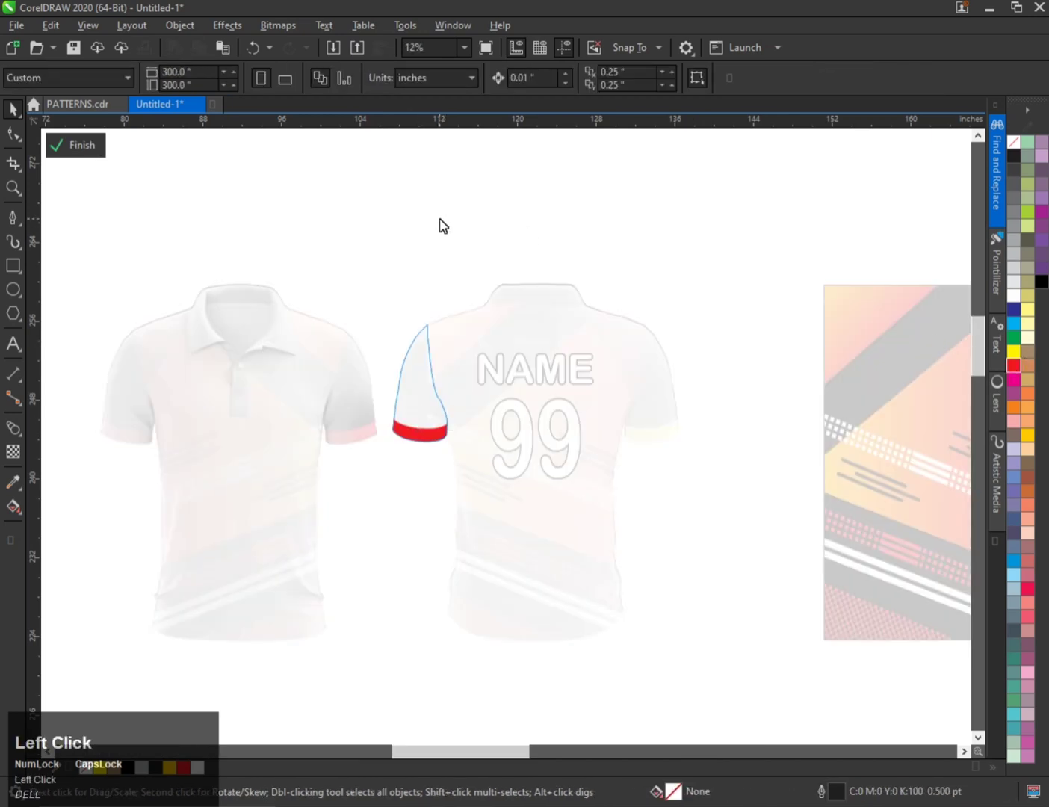
key(f)
Recolor the cuff inside the back jersey's right-hand sleeve PowerClip to red and finish editing
alt+click(645, 395)
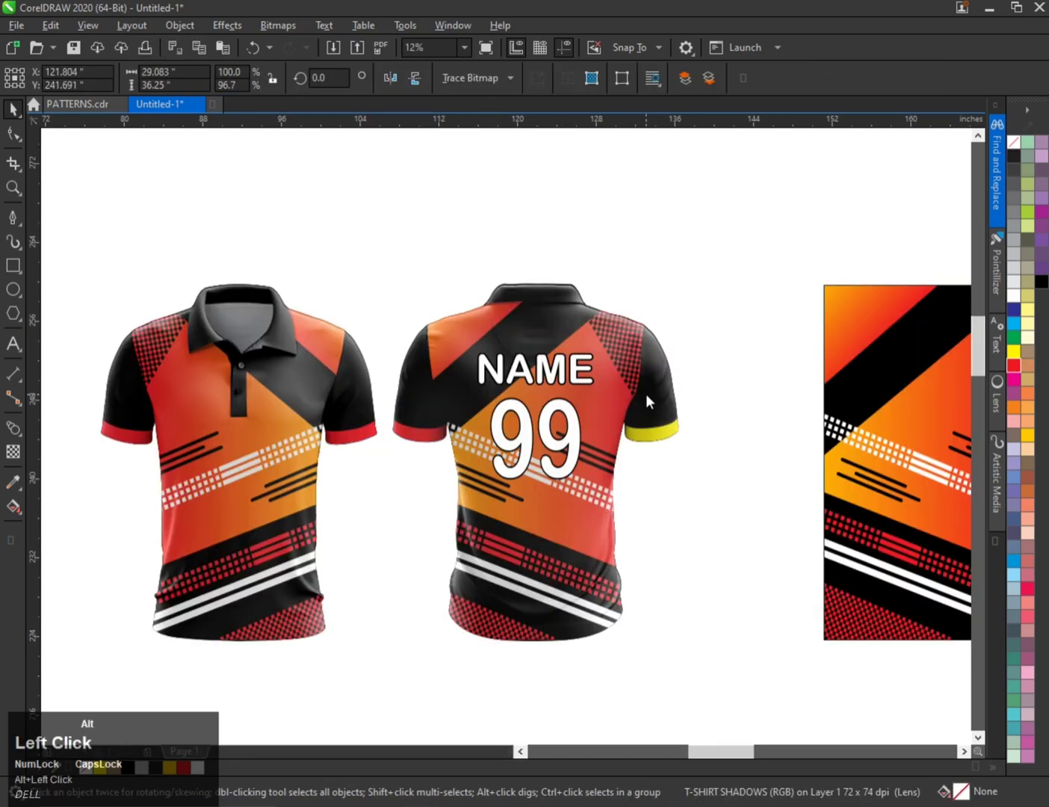
alt+click(645, 394)
key(q)
click(649, 428)
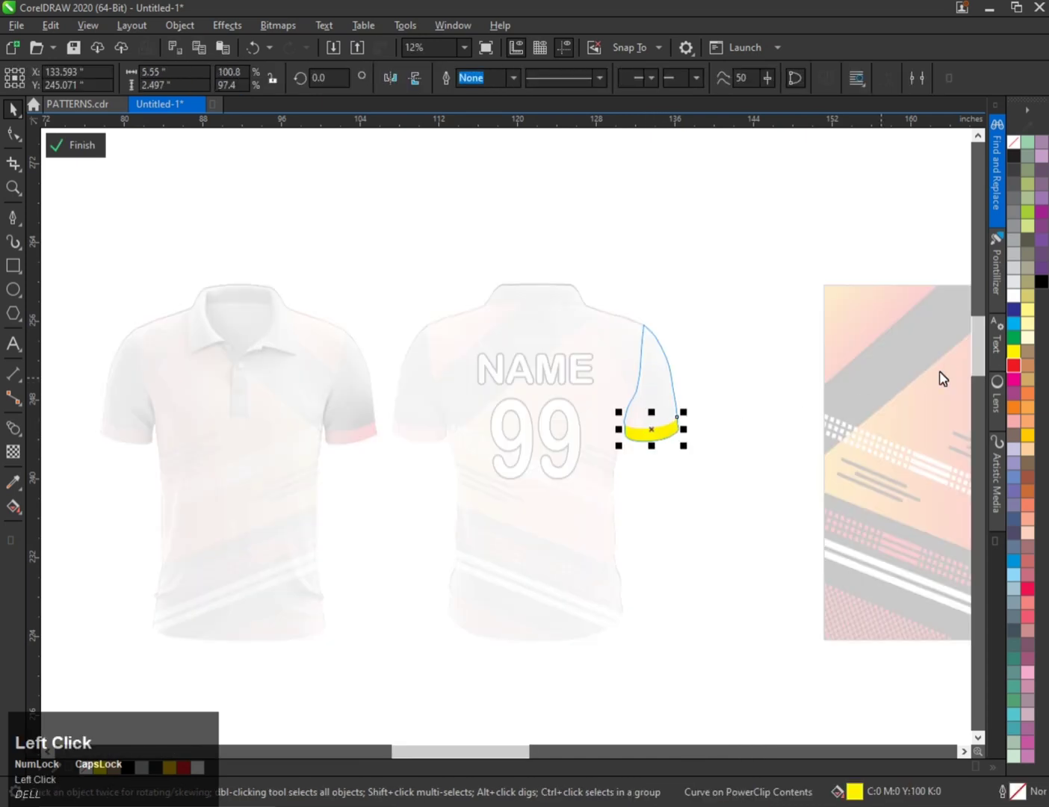
click(1012, 365)
click(761, 281)
key(f)
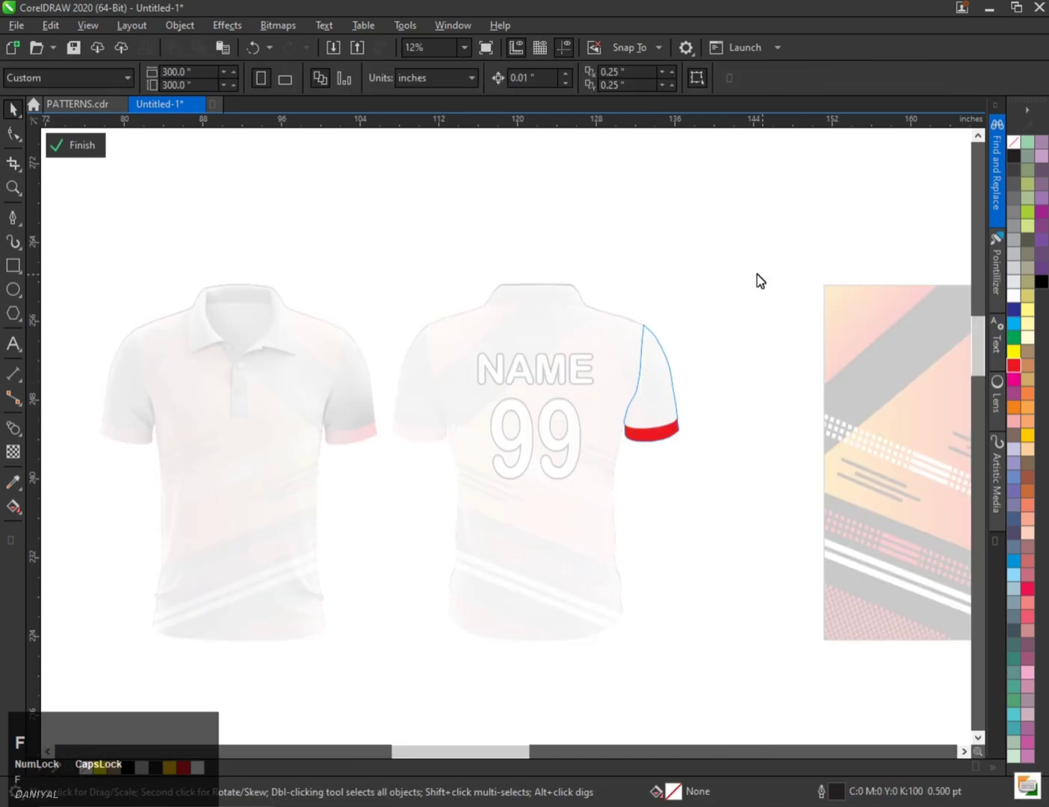
Give the NAME text on the back jersey a vertical gradient fill from red at the base to golden yellow on top
click(541, 371)
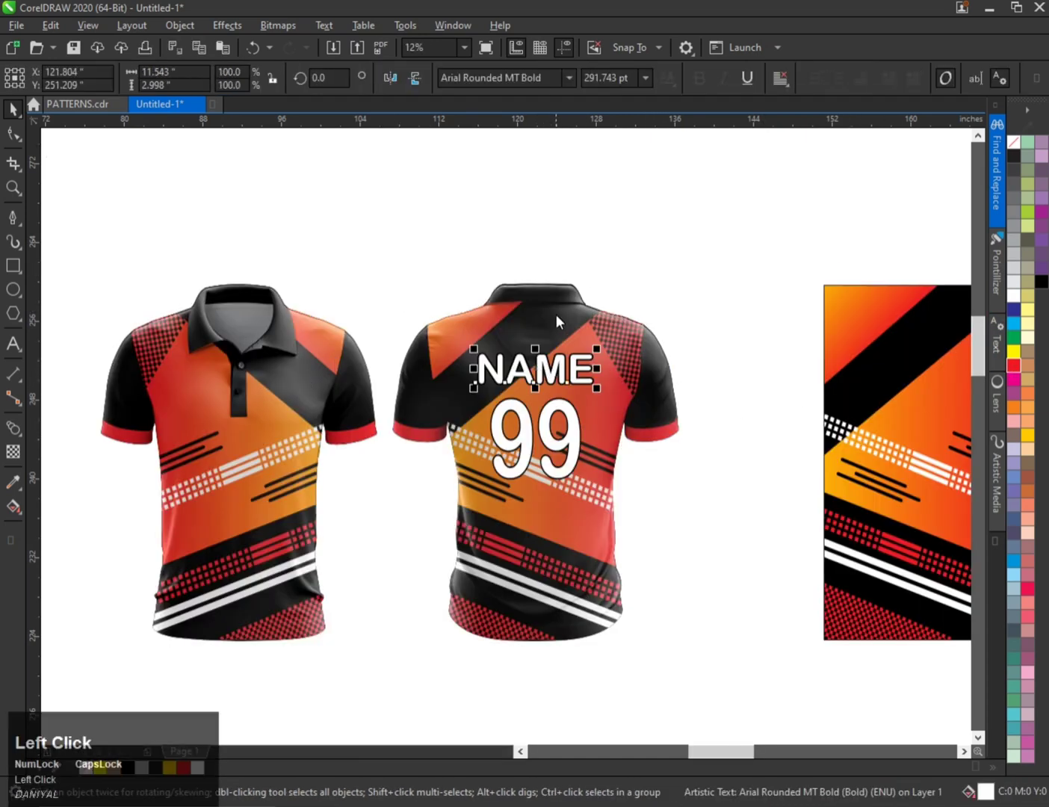
scroll(656, 336, up, 2)
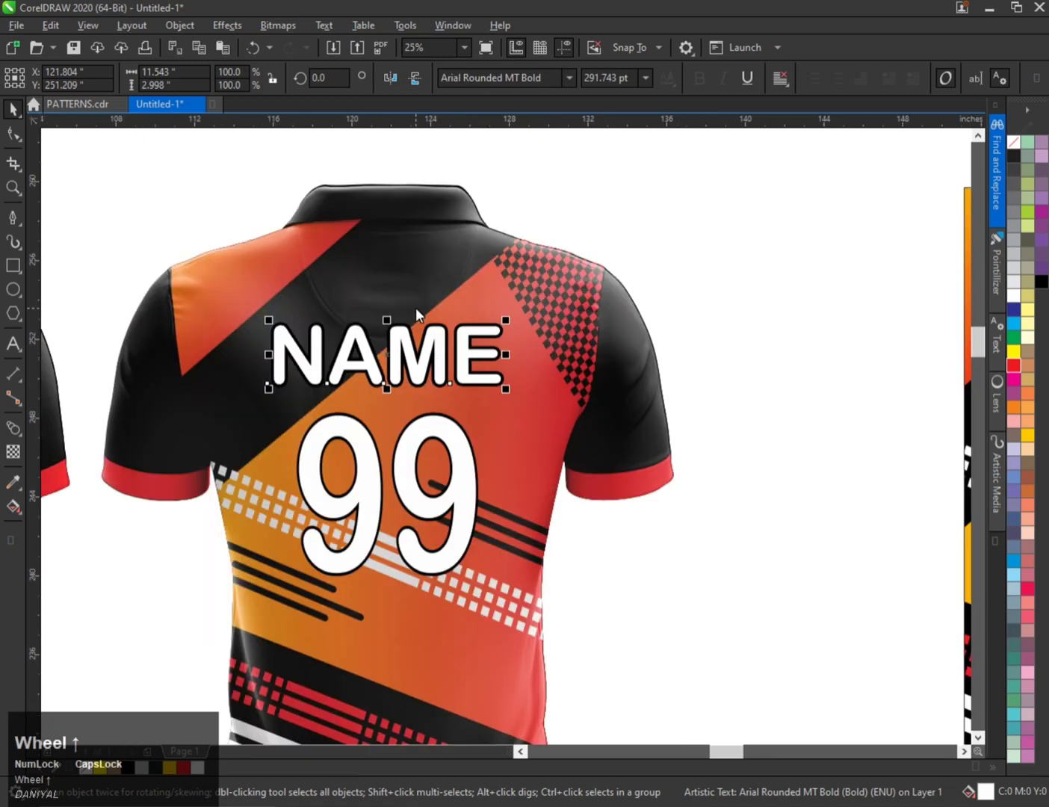
key(g)
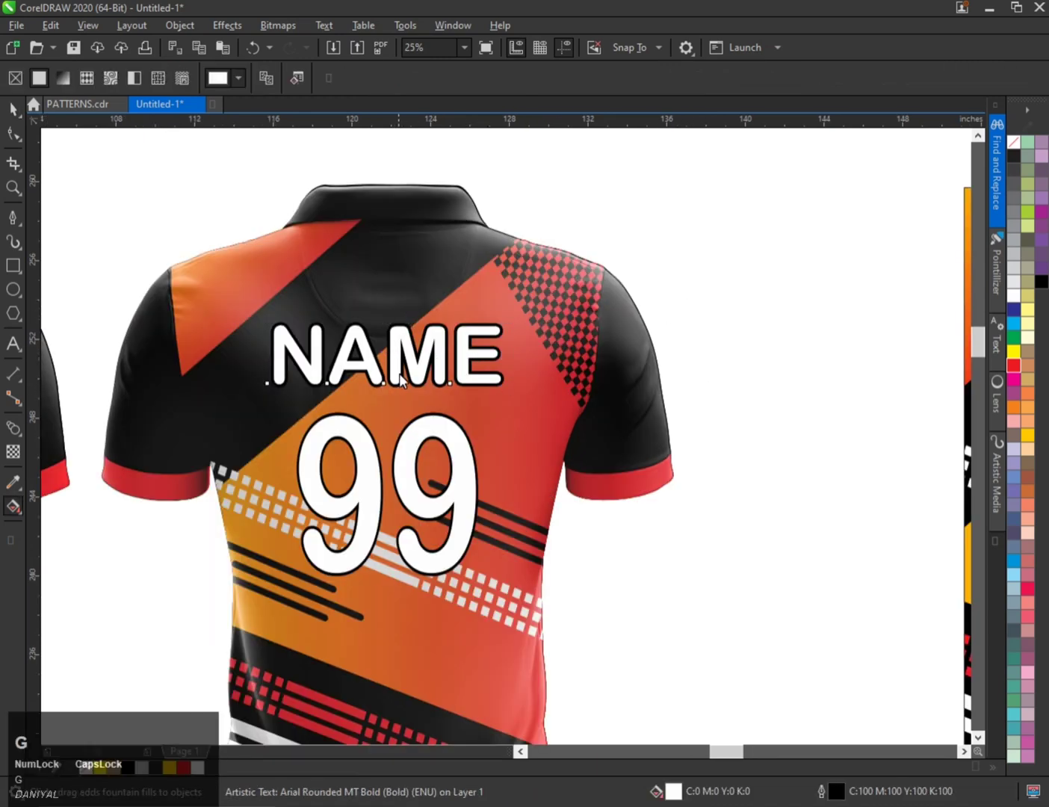
drag(397, 383, 398, 329)
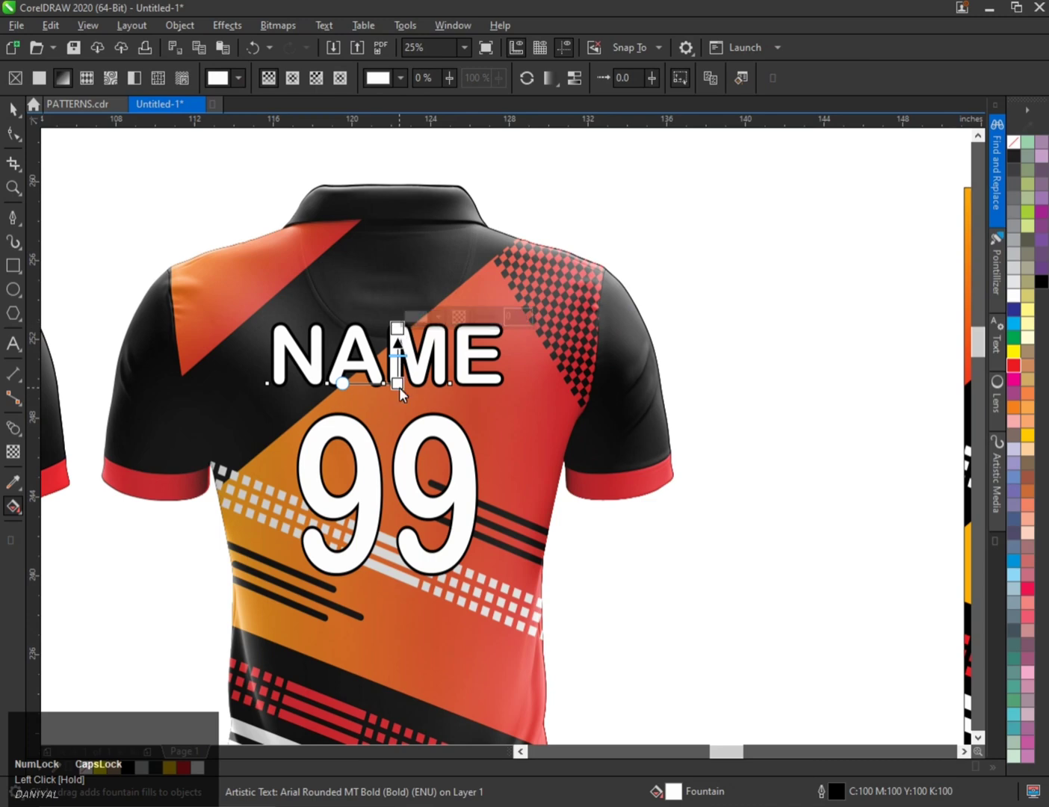
click(1017, 377)
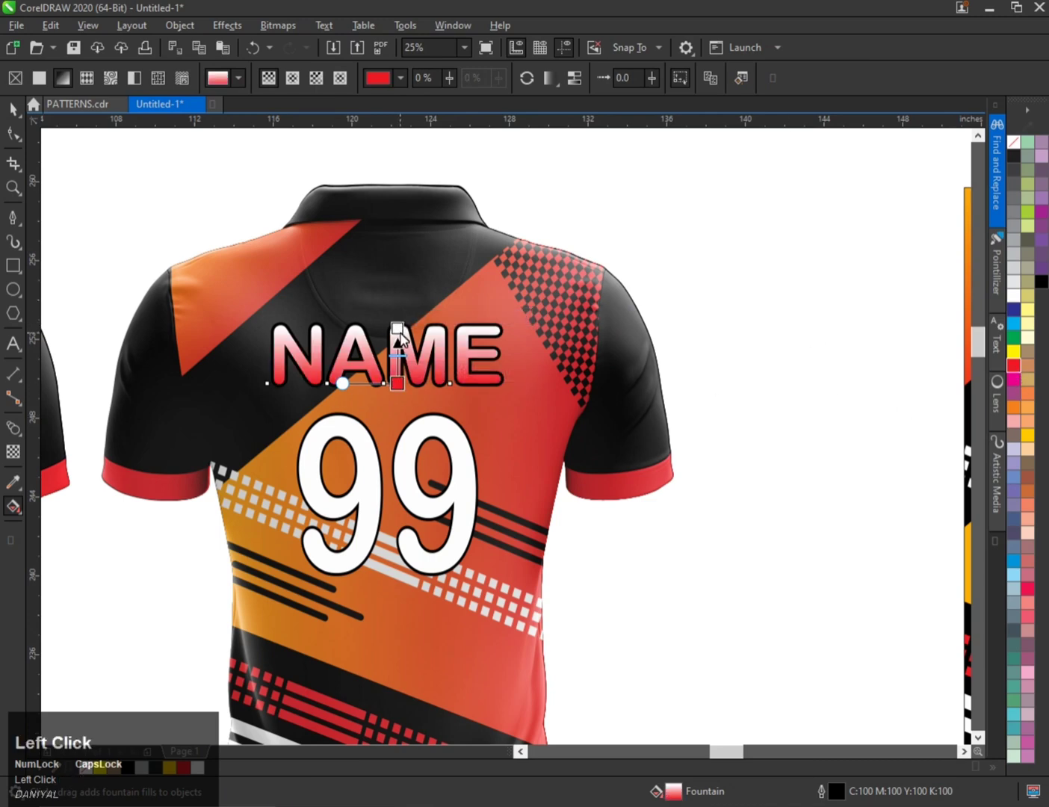
click(1024, 436)
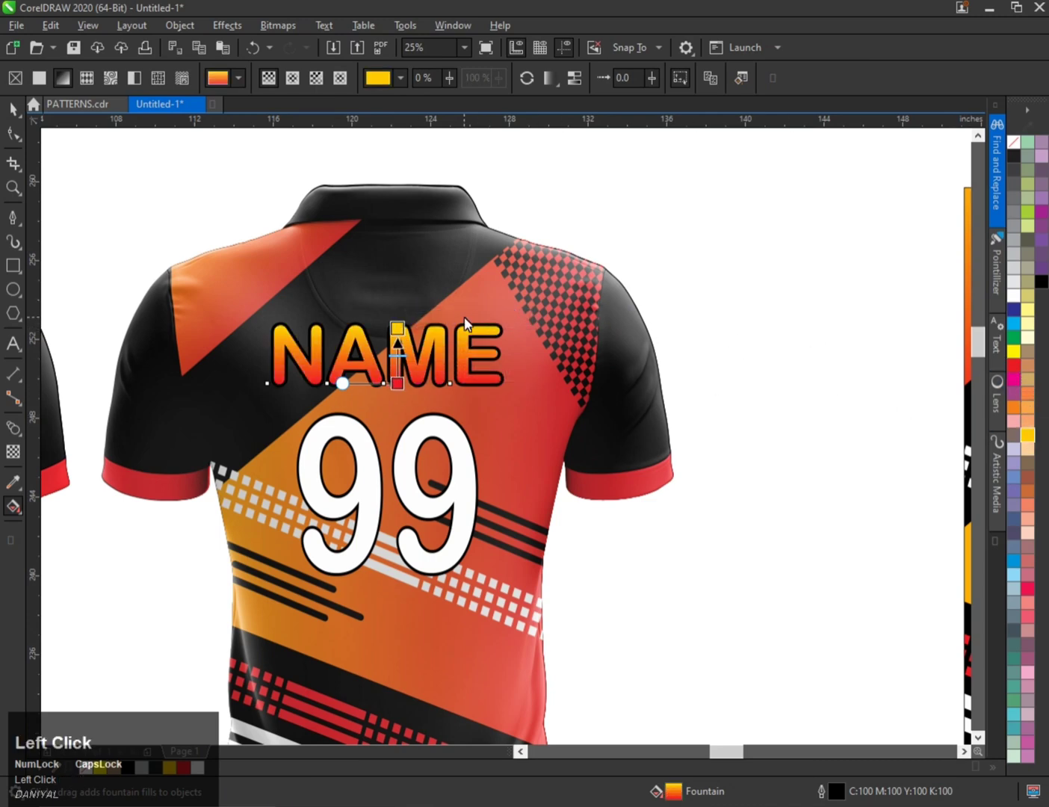
scroll(462, 292, down, 2)
key(space)
scroll(457, 359, up, 2)
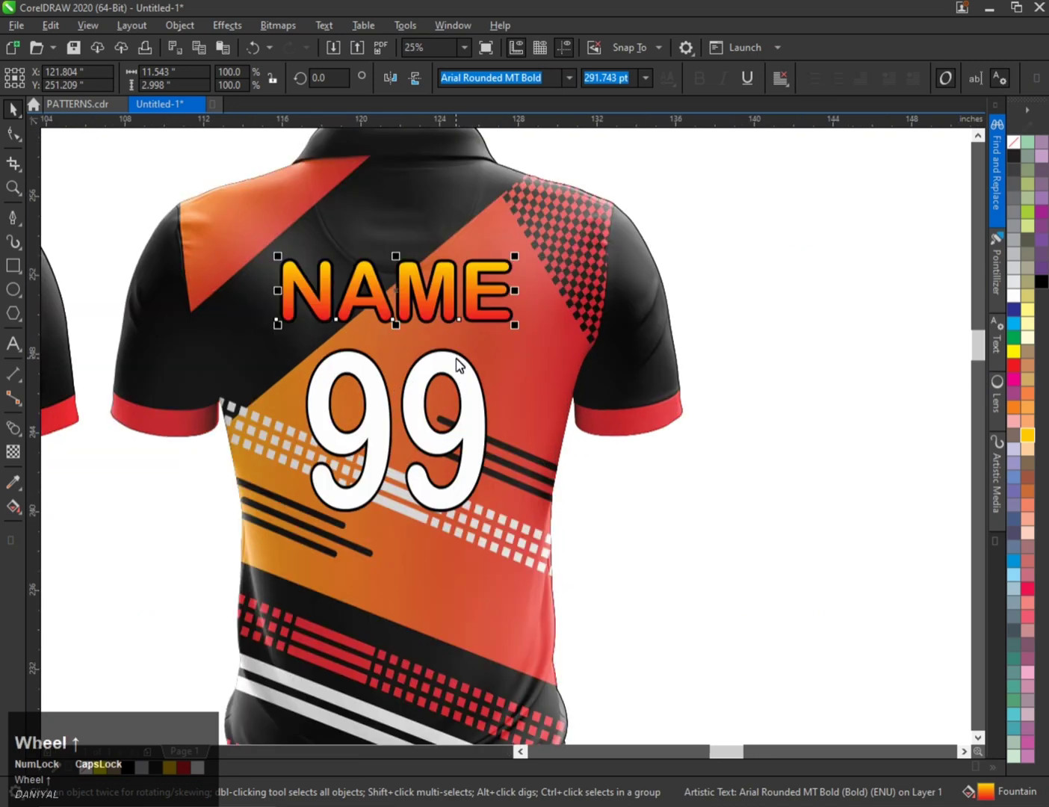
Copy the red-to-yellow gradient fill from the NAME text to the number 99 on the back jersey
click(457, 369)
key(ctrl+shift+a)
drag(456, 330, 621, 317)
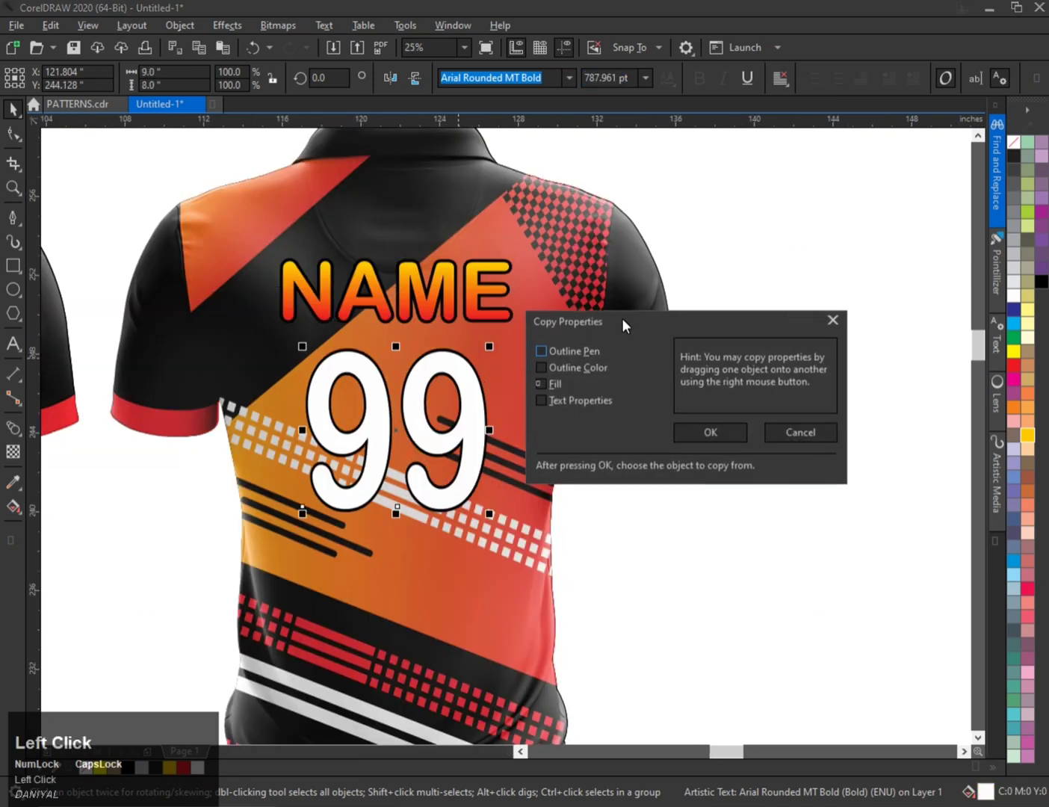
click(717, 436)
click(451, 292)
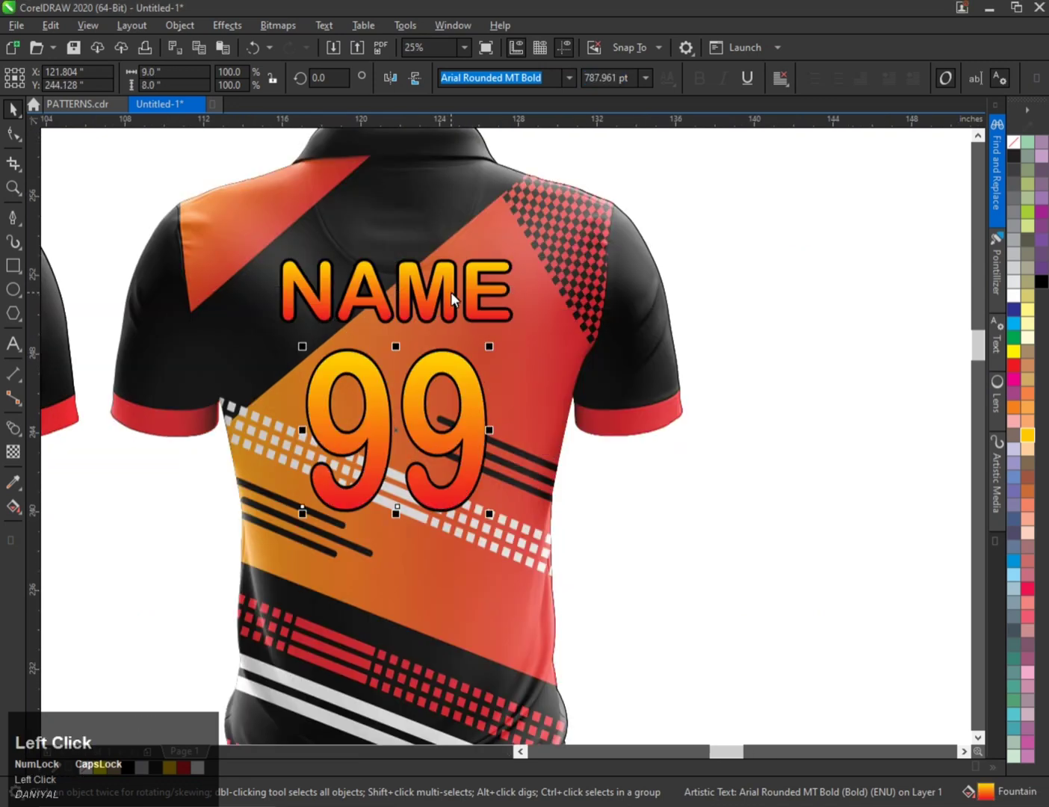
Give both the NAME text and the number 99 on the back jersey a white outline
scroll(361, 347, down, 2)
shift+click(404, 309)
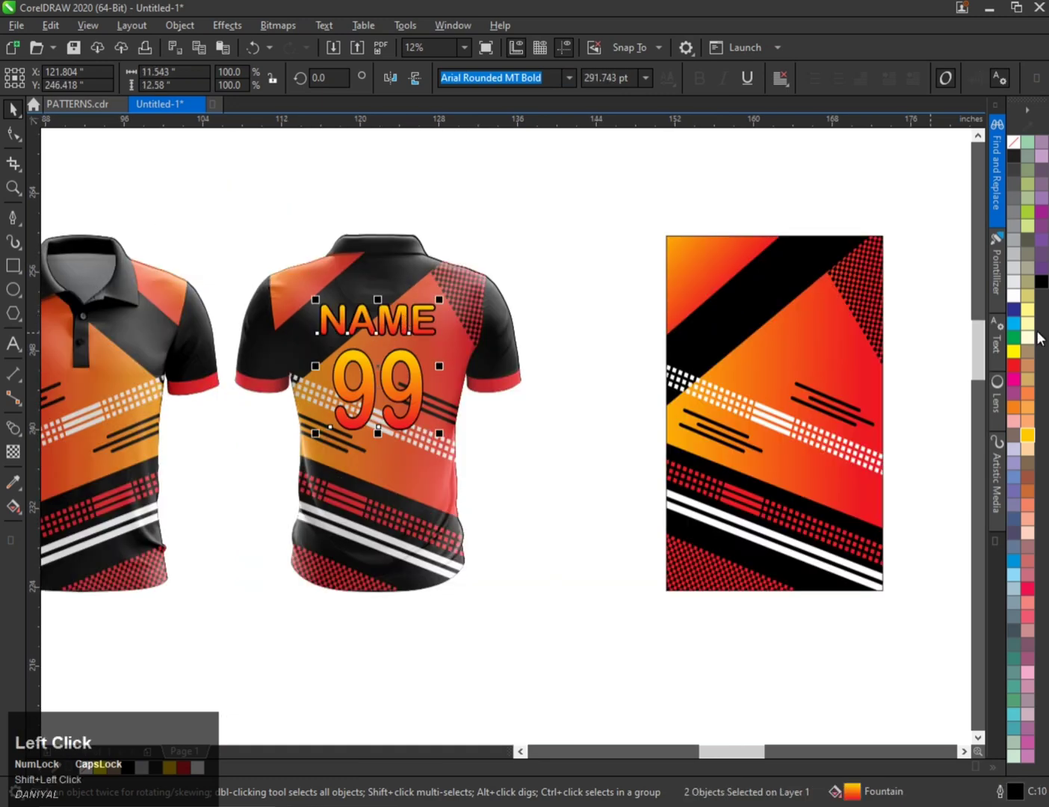
right_click(1013, 295)
scroll(420, 321, up, 2)
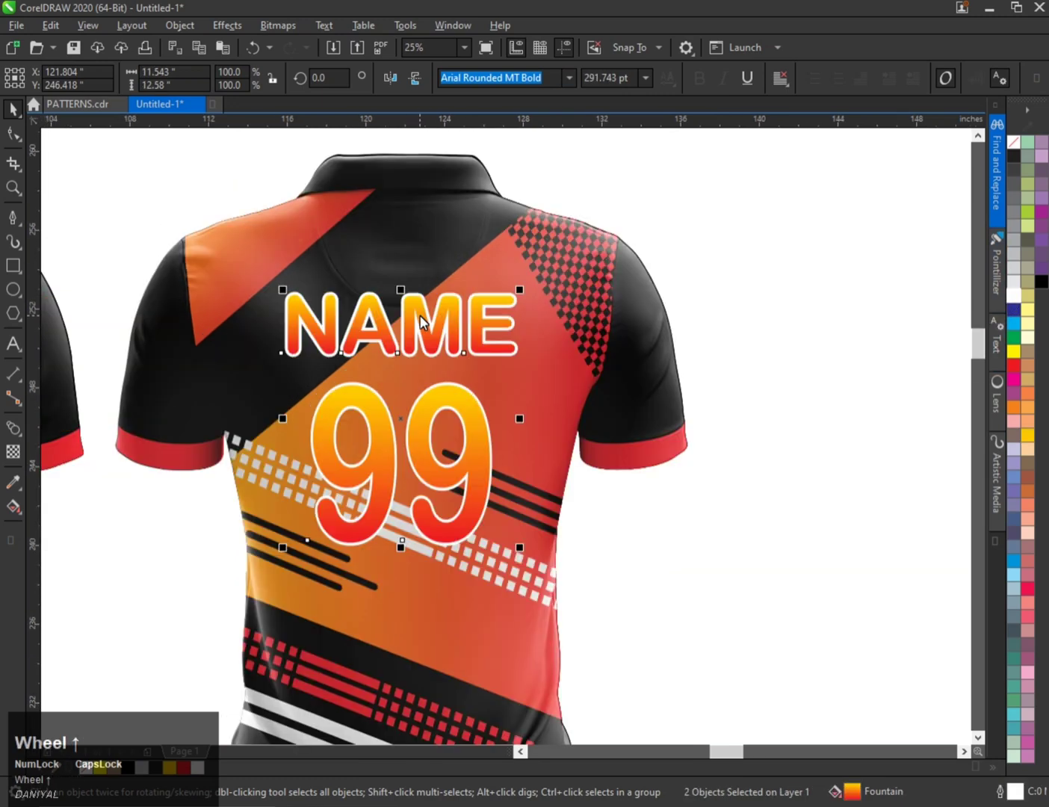
drag(420, 317, 421, 326)
Center the name and number horizontally on the back jersey and clear the selection
scroll(421, 327, down, 1)
shift+click(438, 296)
key(c)
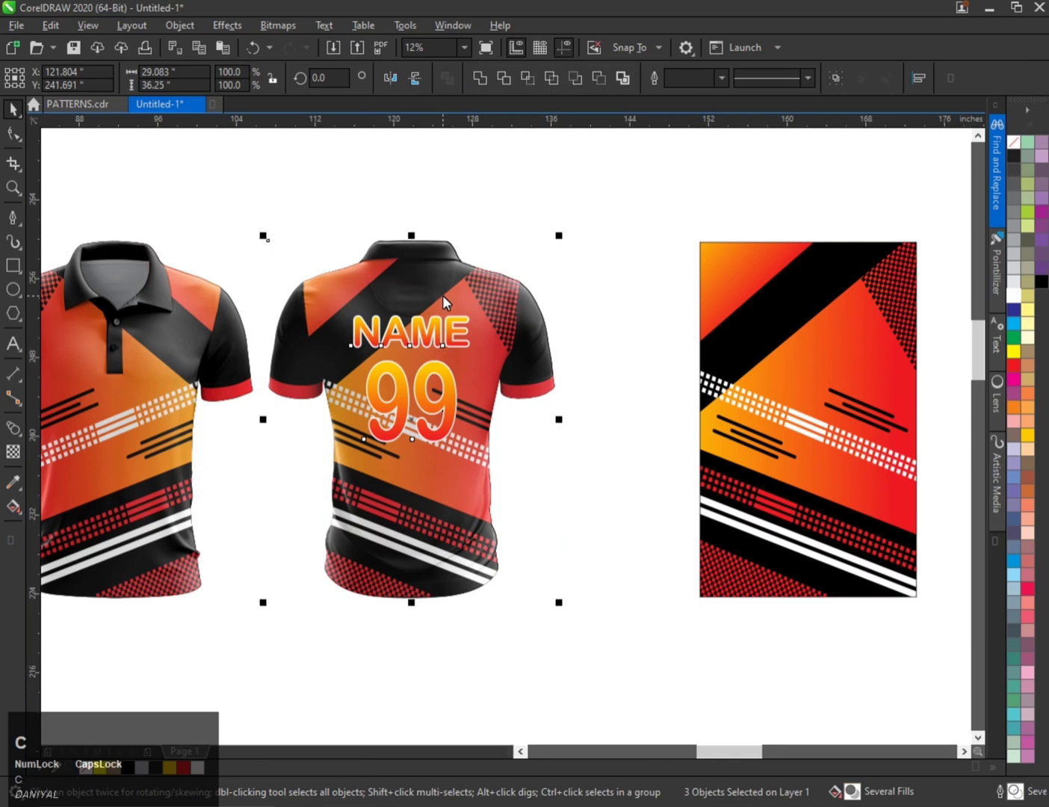
scroll(442, 295, down, 1)
scroll(296, 337, up, 1)
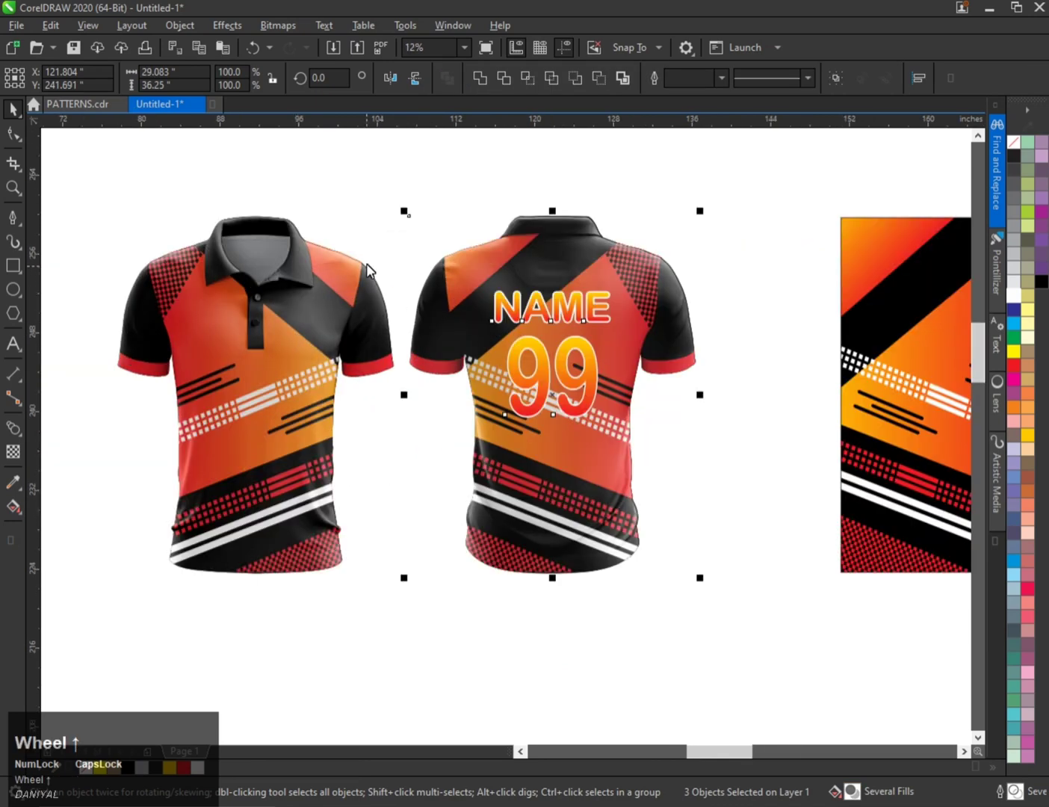
click(427, 196)
Duplicate the NAME text onto the front jersey's chest and change the copy's wording to SPORTS
click(557, 304)
drag(556, 304, 263, 379)
right_click(263, 379)
scroll(262, 374, up, 1)
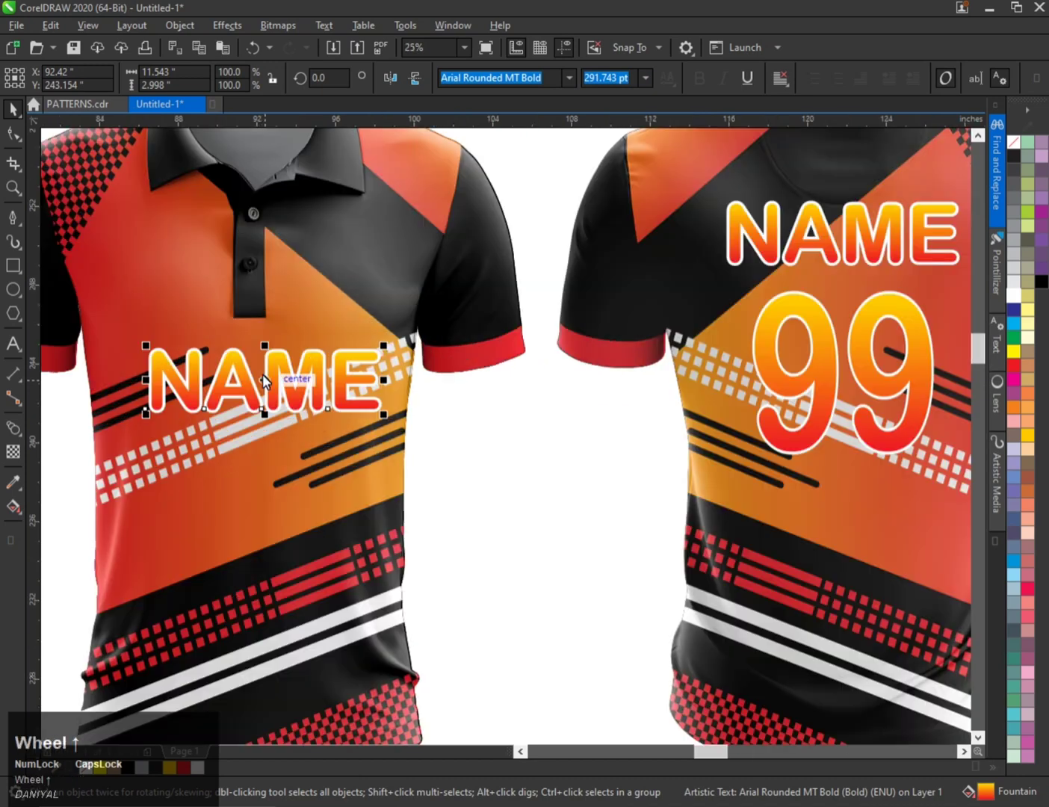
key(space)
double_click(281, 374)
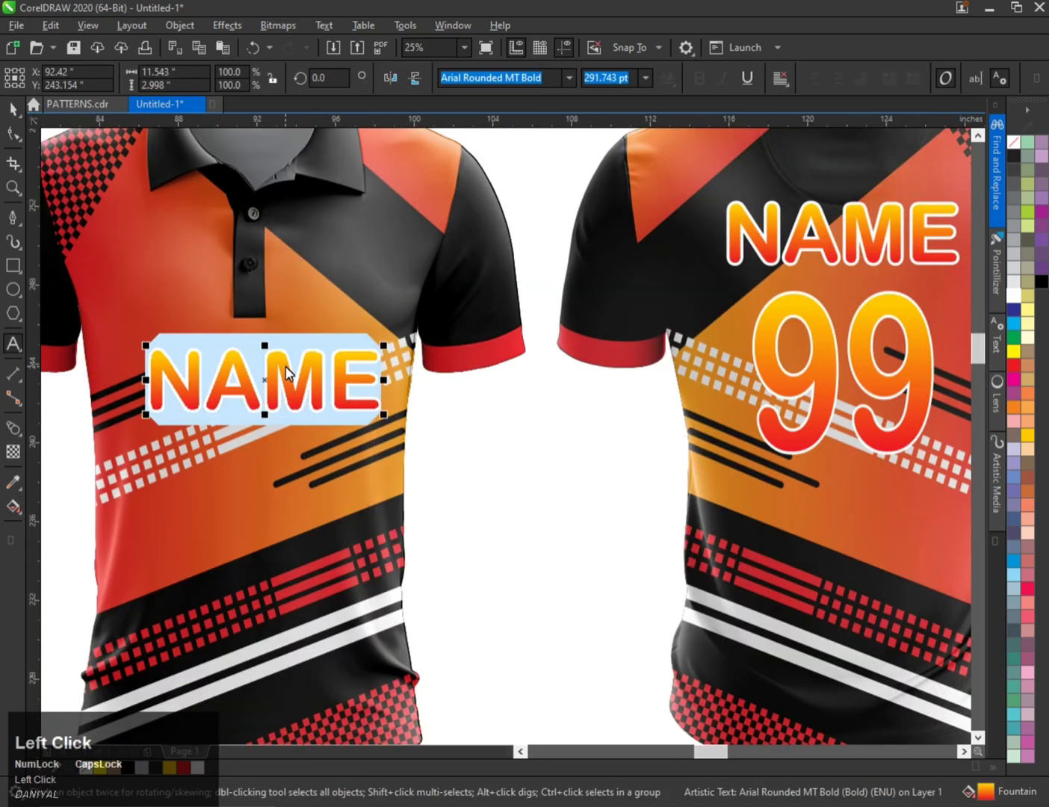
text(SPORTS)
key(ctrl+space)
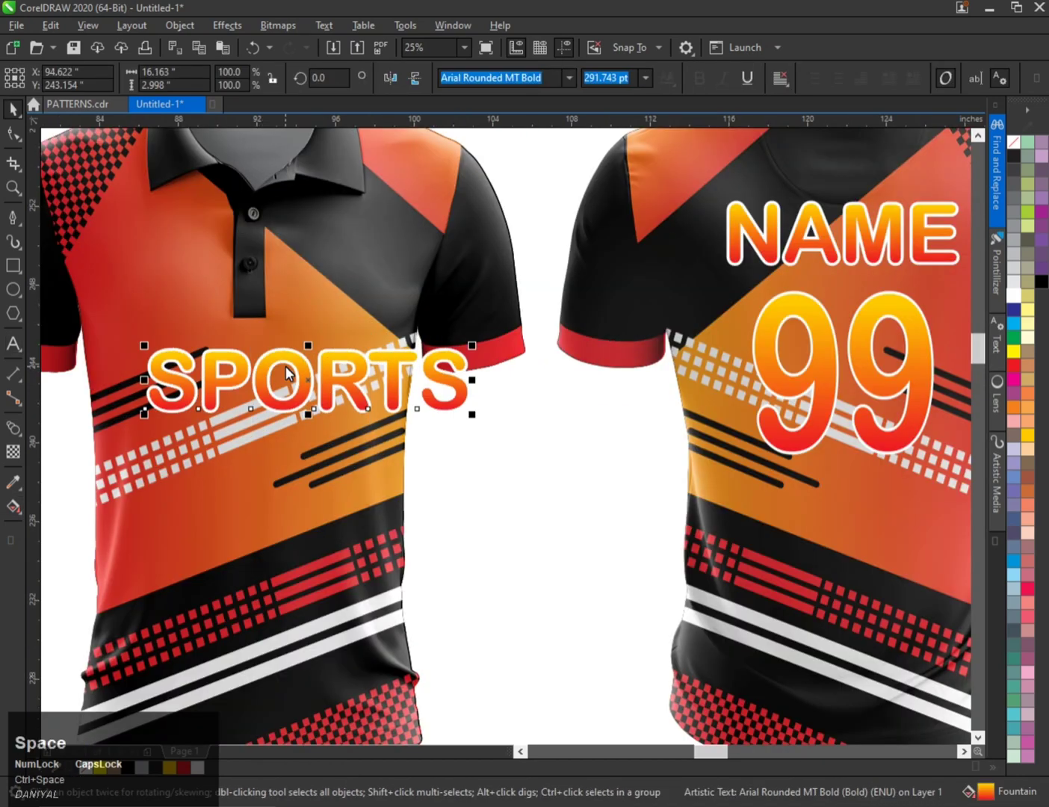
Shrink the SPORTS text to about 7.3 inches wide and place it beside the placket on the black chest band
scroll(286, 373, down, 1)
scroll(488, 346, up, 1)
drag(489, 344, 357, 231)
scroll(357, 230, down, 1)
scroll(357, 229, up, 2)
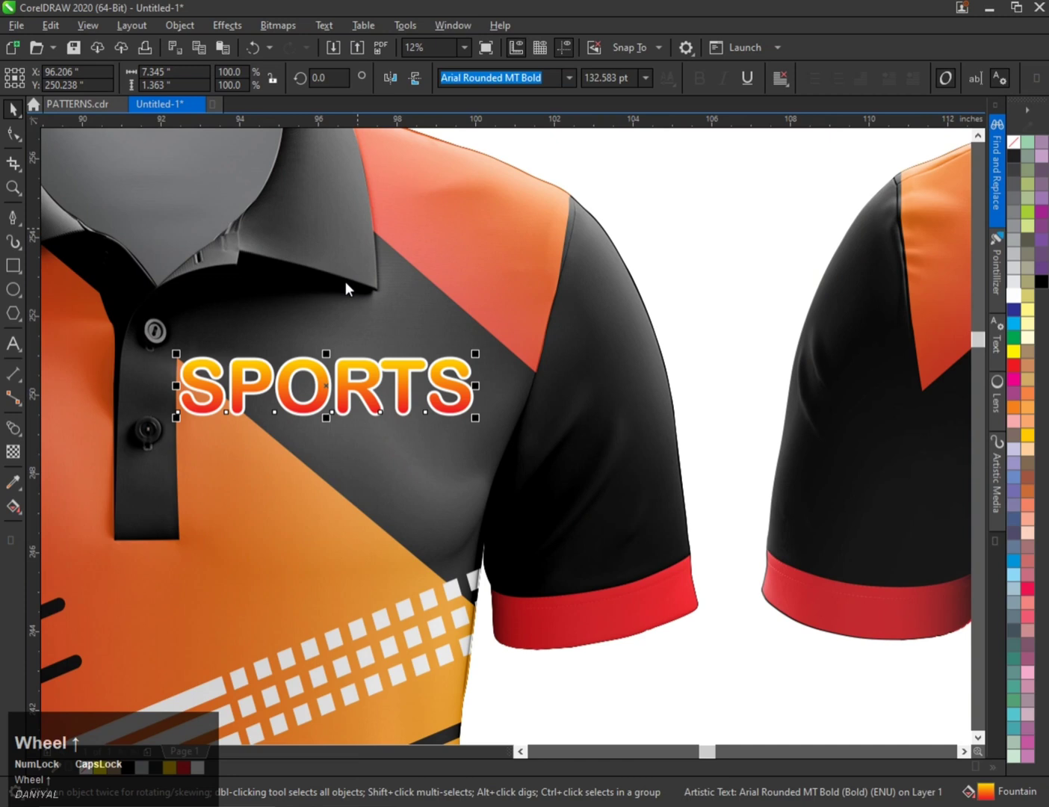
click(360, 366)
click(433, 373)
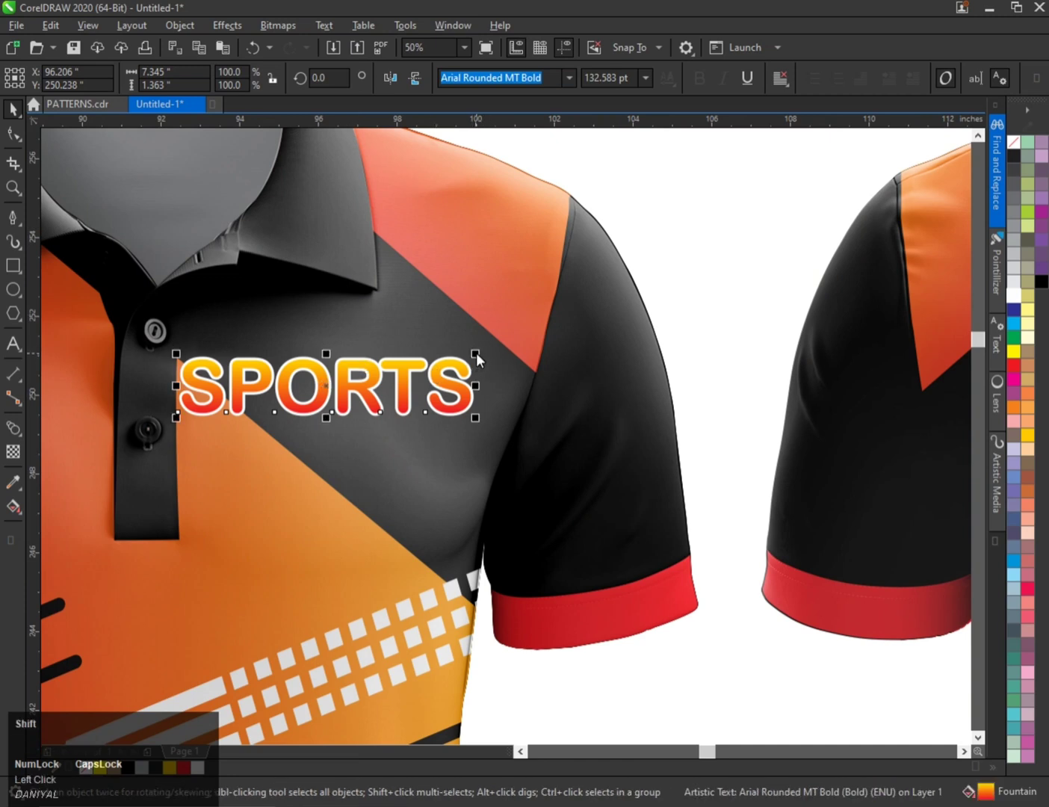
Reduce the SPORTS text to about 101 pt, rotate it to about 321 degrees and align it along the black band's diagonal edge
drag(477, 353, 415, 426)
click(442, 360)
drag(351, 389, 351, 431)
drag(362, 461, 362, 459)
scroll(341, 341, down, 2)
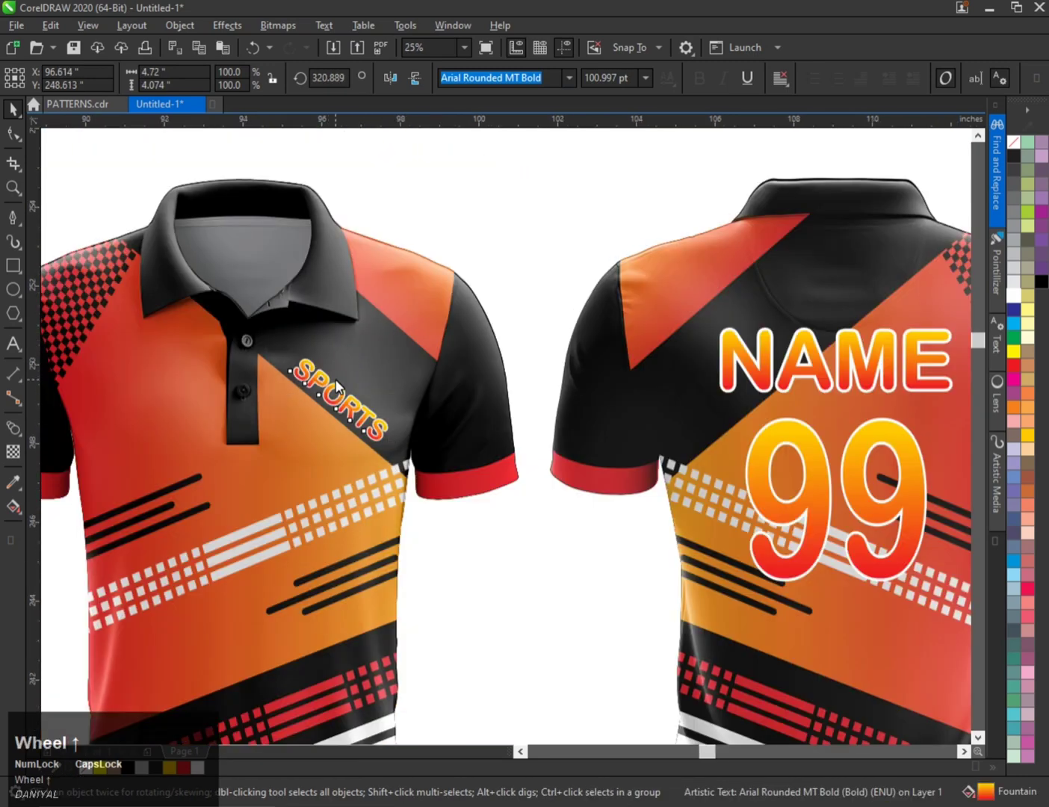
scroll(338, 385, up, 1)
scroll(314, 373, down, 2)
click(385, 387)
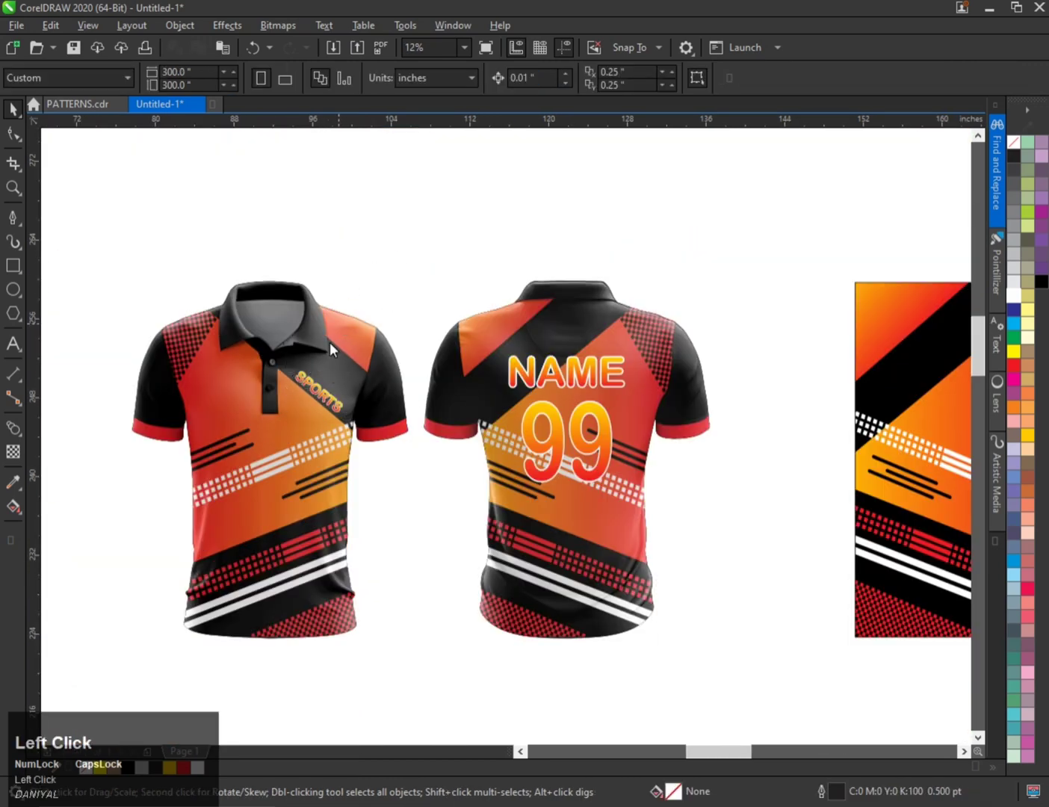
Move the striped pattern rectangle below the back jersey and rotate it to 90 degrees so it lies horizontally
scroll(244, 377, down, 1)
scroll(272, 411, up, 1)
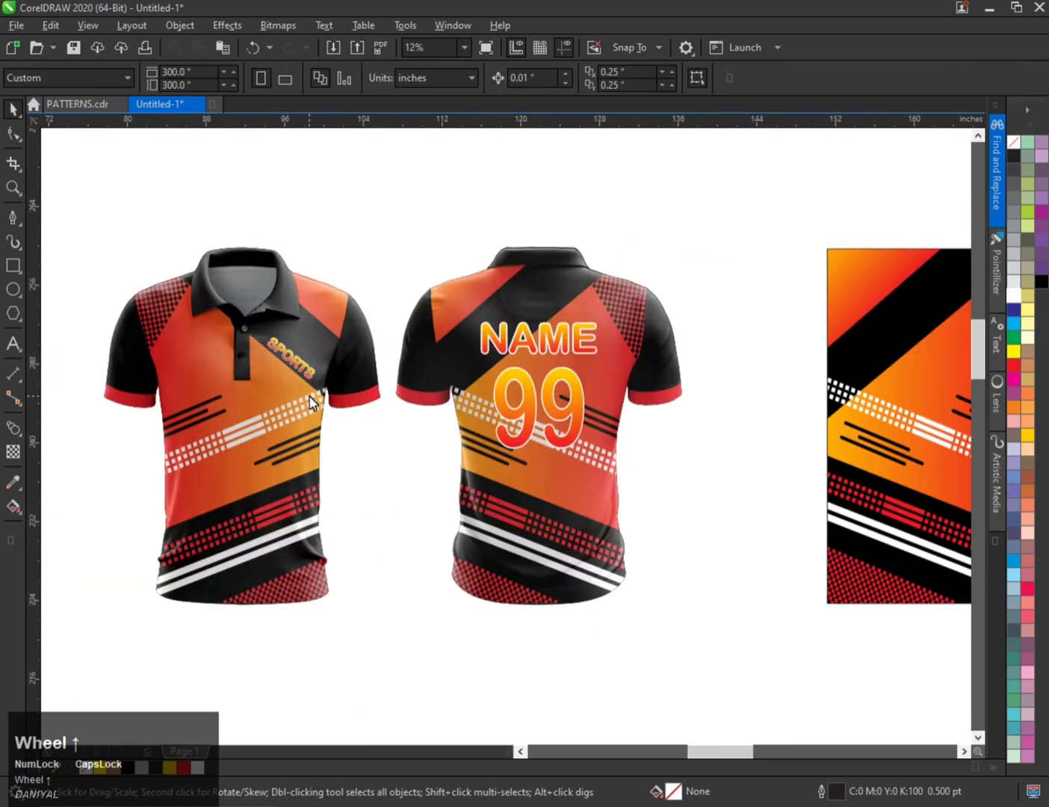
scroll(321, 398, down, 1)
click(586, 528)
drag(584, 528, 436, 557)
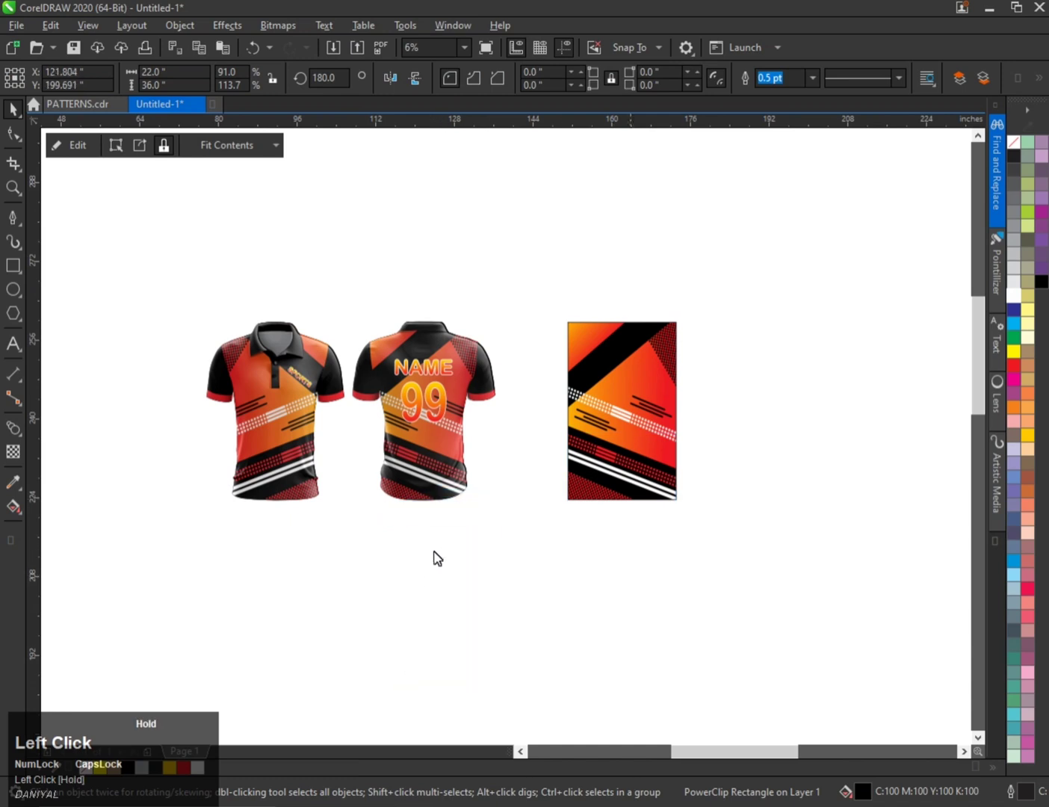
click(470, 533)
drag(489, 528, 503, 617)
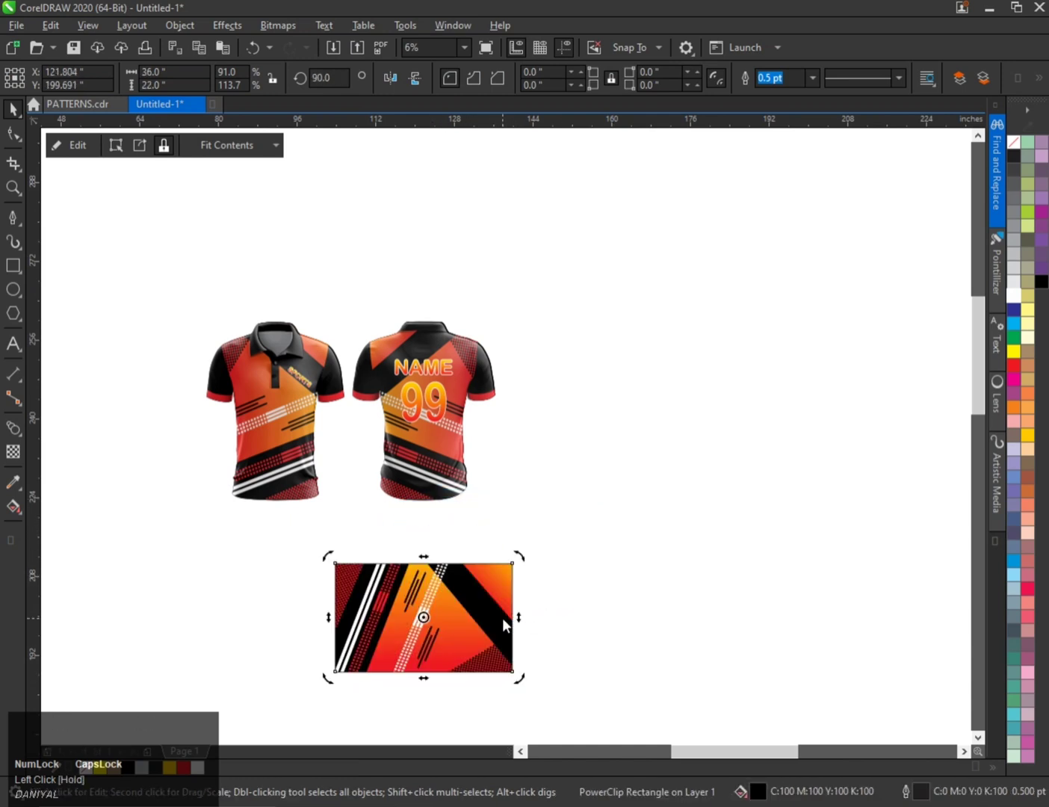
Enlarge the pattern rectangle to about 99 by 61 inches, position it over both jerseys and send it to the back
click(501, 617)
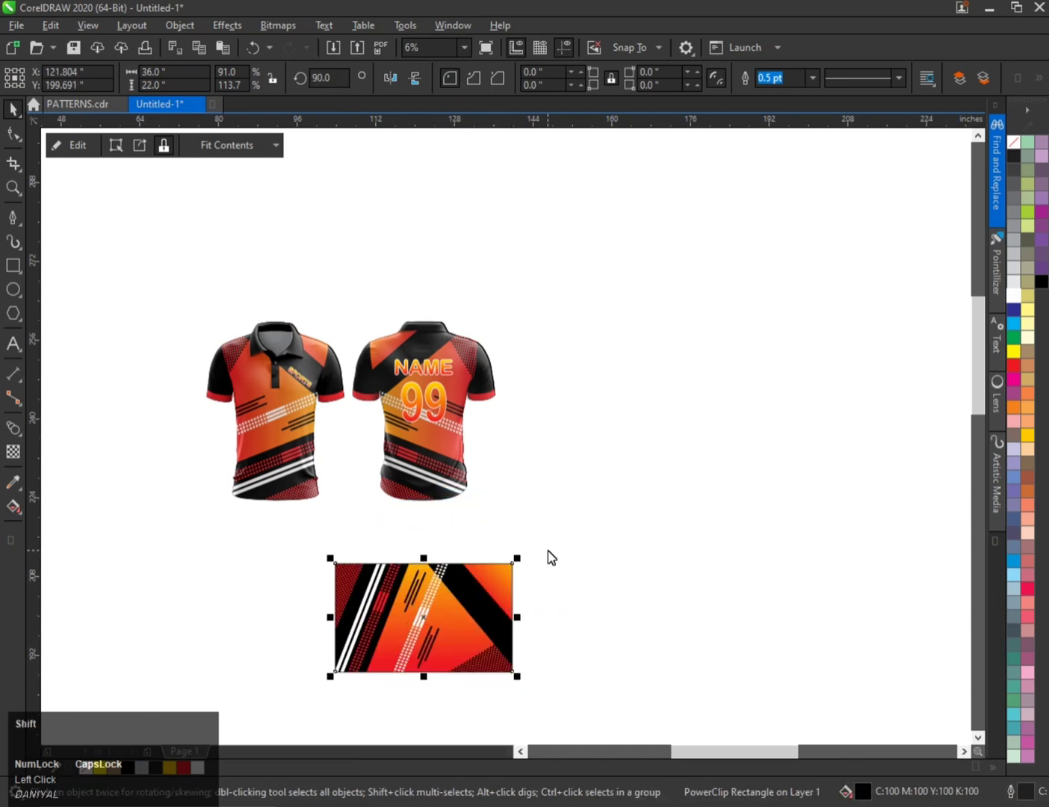
drag(516, 558, 609, 467)
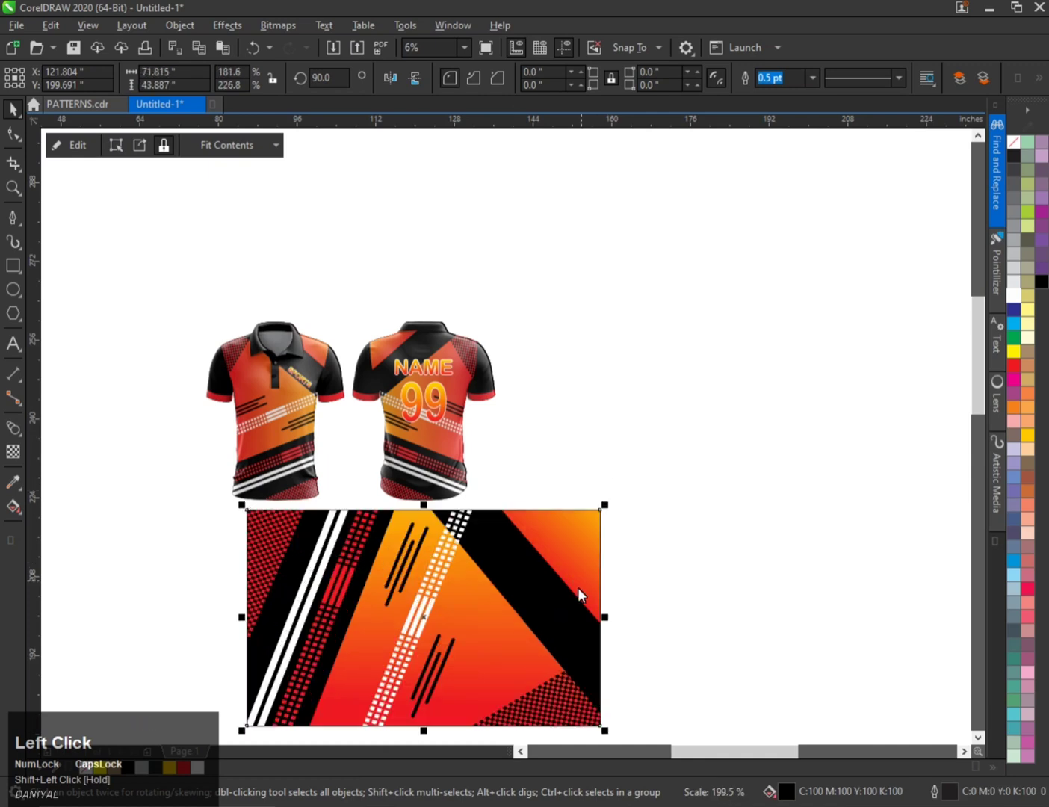
drag(579, 589, 498, 384)
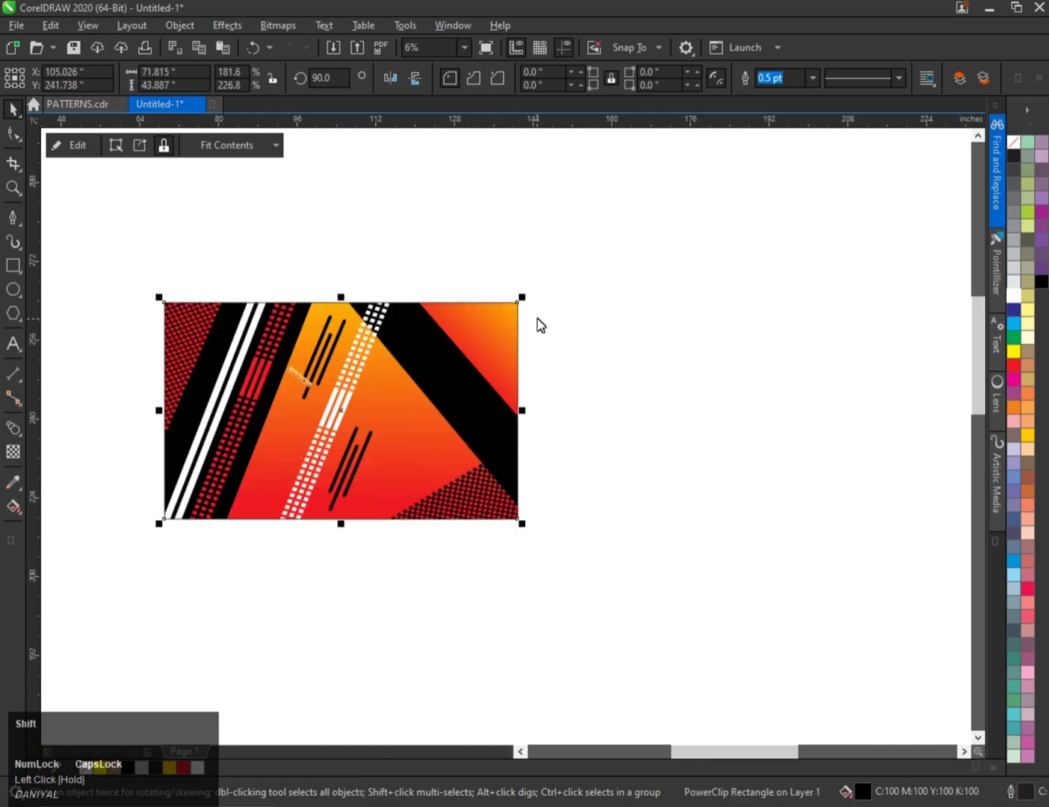
drag(520, 297, 590, 257)
key(shift+Page_Down)
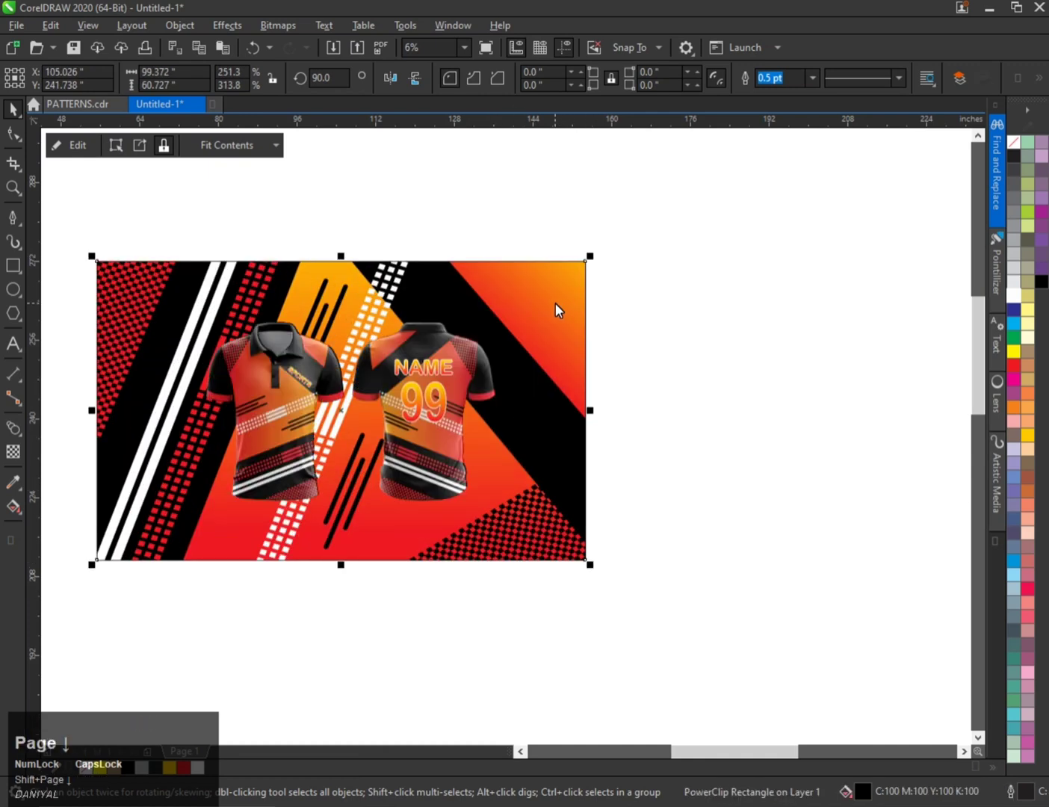
Convert the background pattern rectangle to a 100 dpi CMYK Color (32-bit) bitmap
click(382, 298)
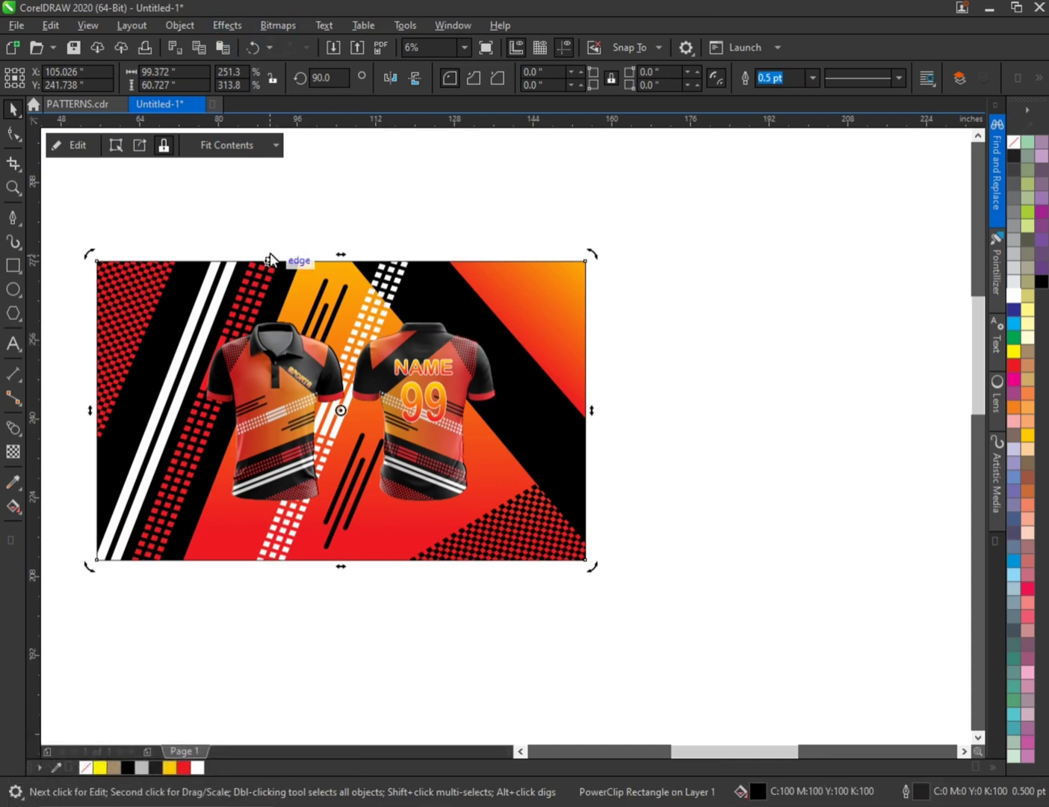
click(284, 28)
click(303, 46)
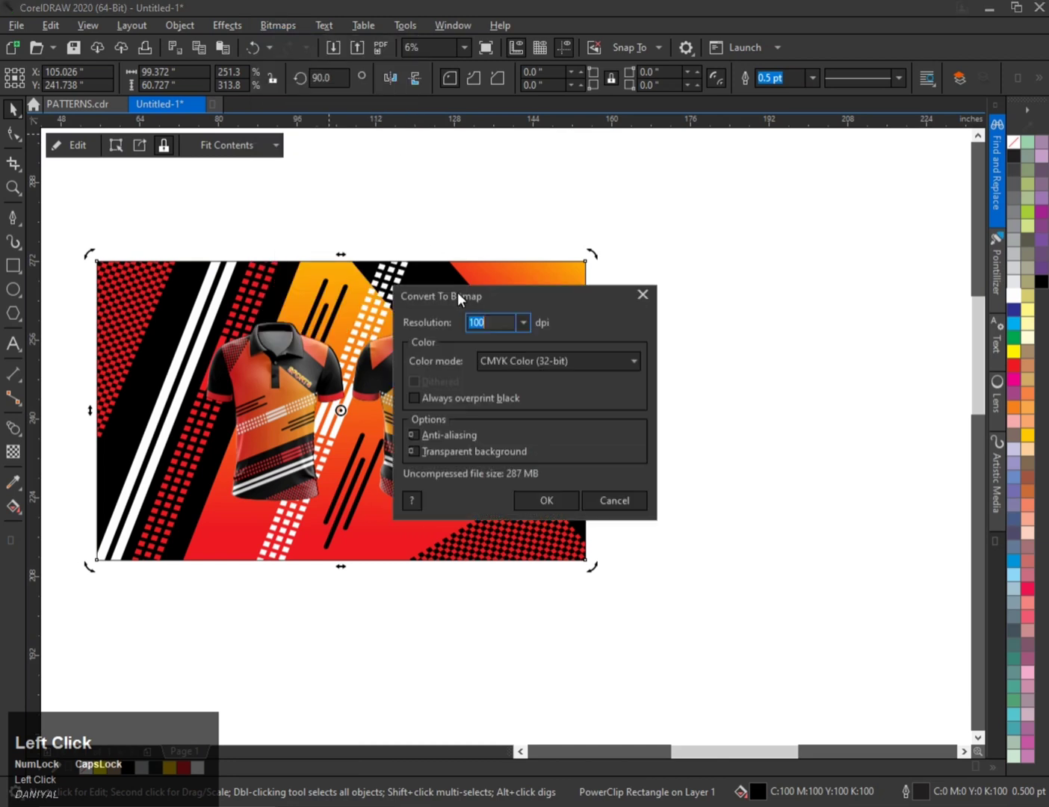
click(537, 498)
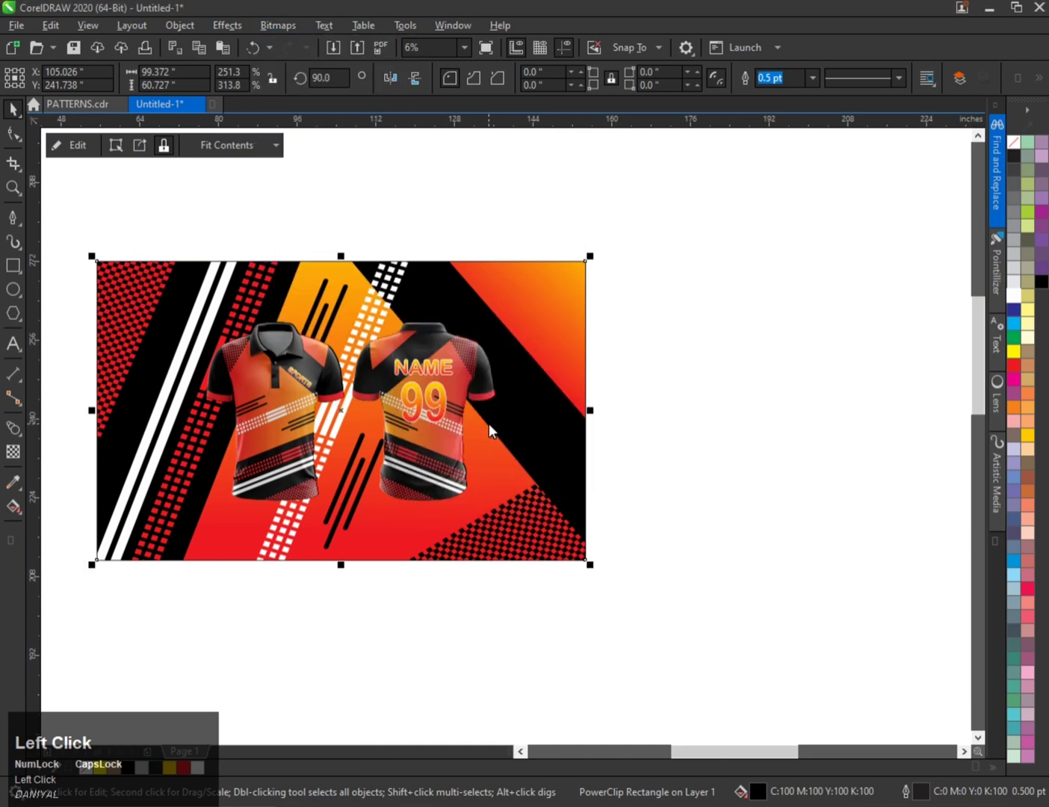
Apply a uniform transparency to the background bitmap, trying 40 and settling on 25
click(16, 456)
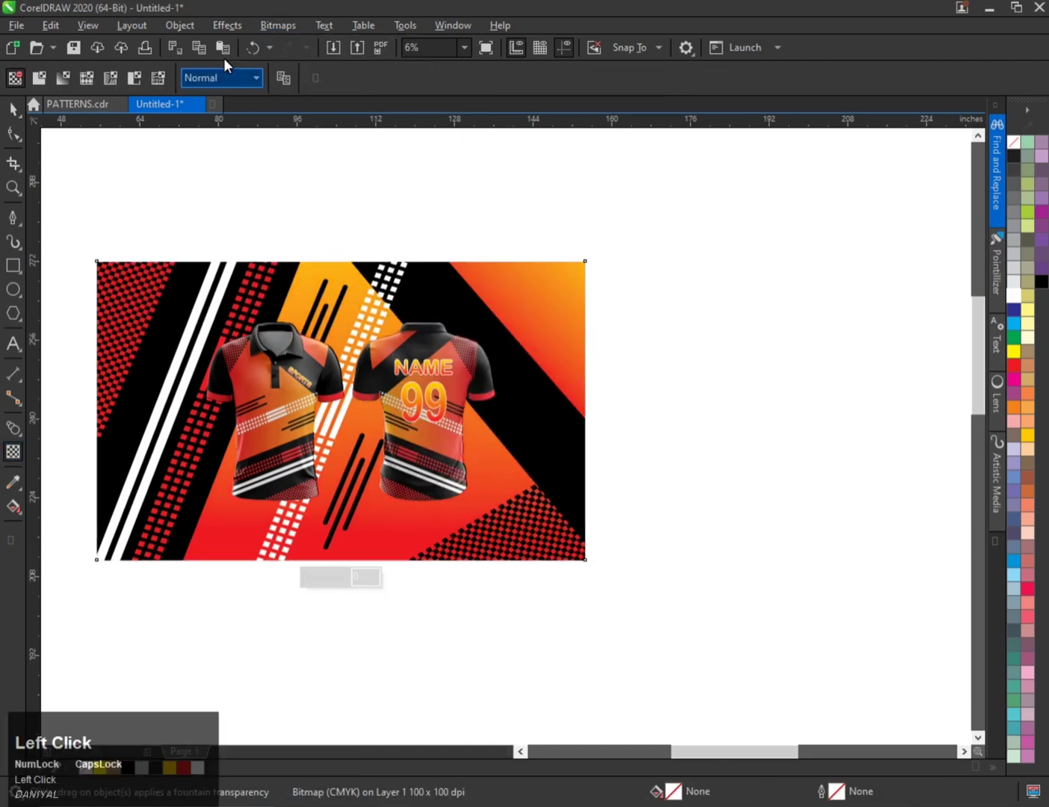
click(38, 79)
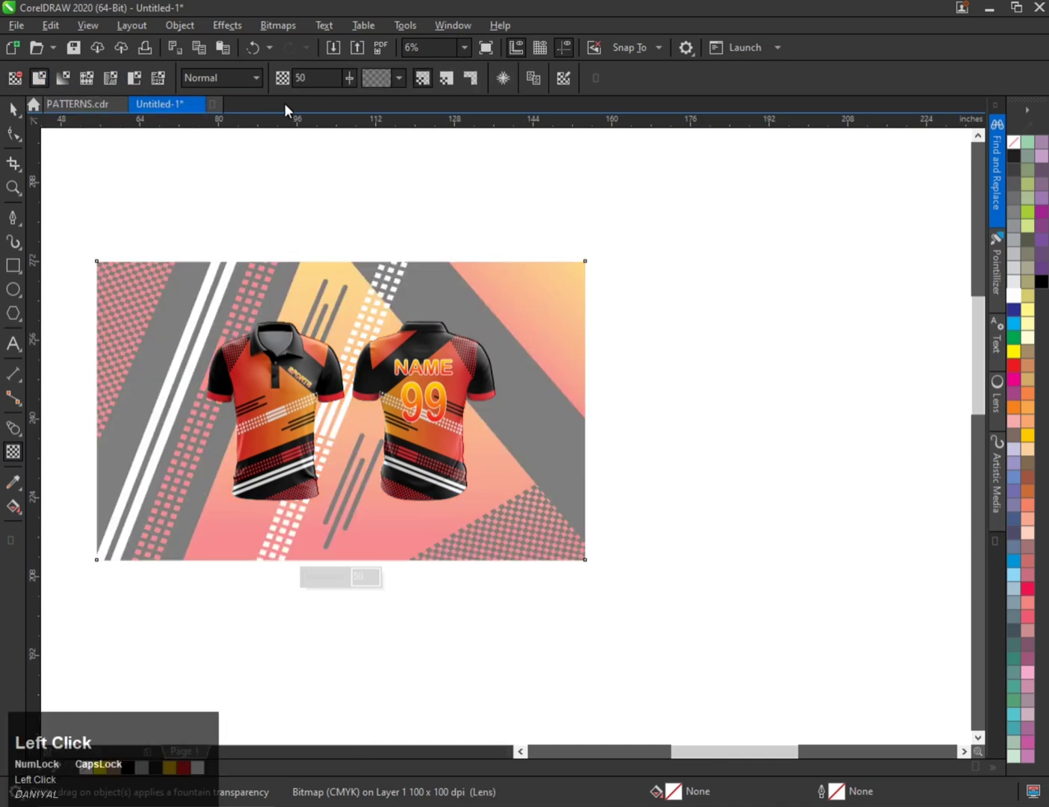
drag(314, 78, 254, 80)
text(40)
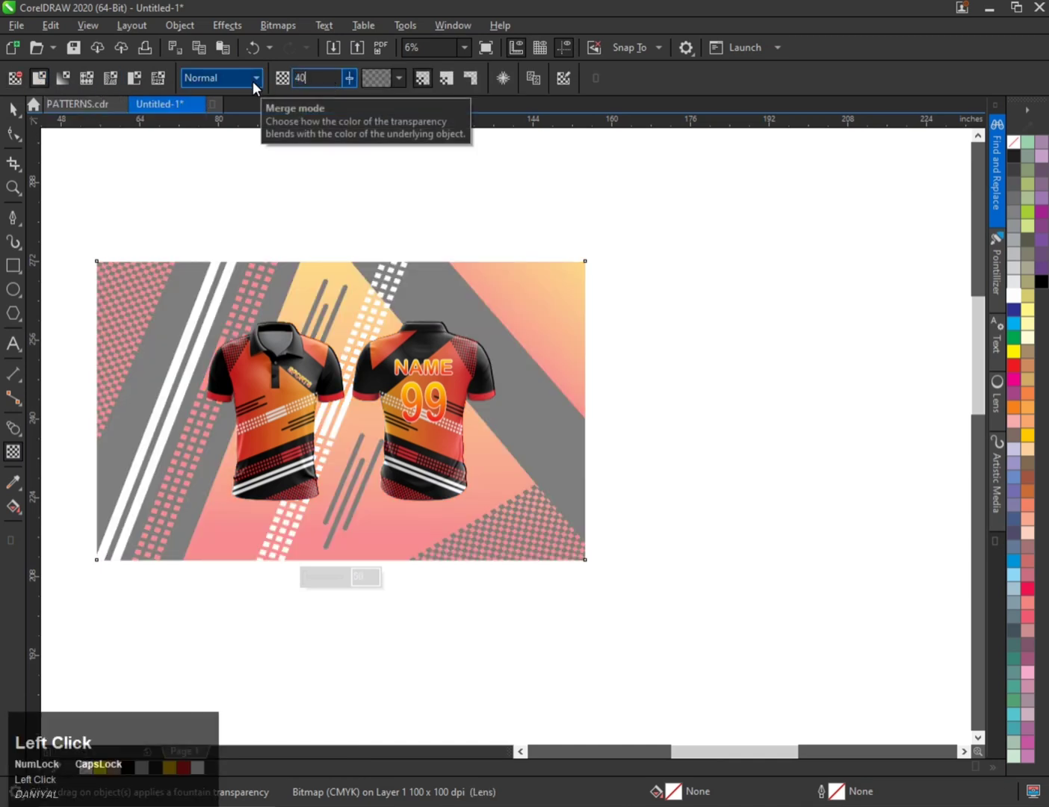
key(Return)
drag(336, 79, 252, 79)
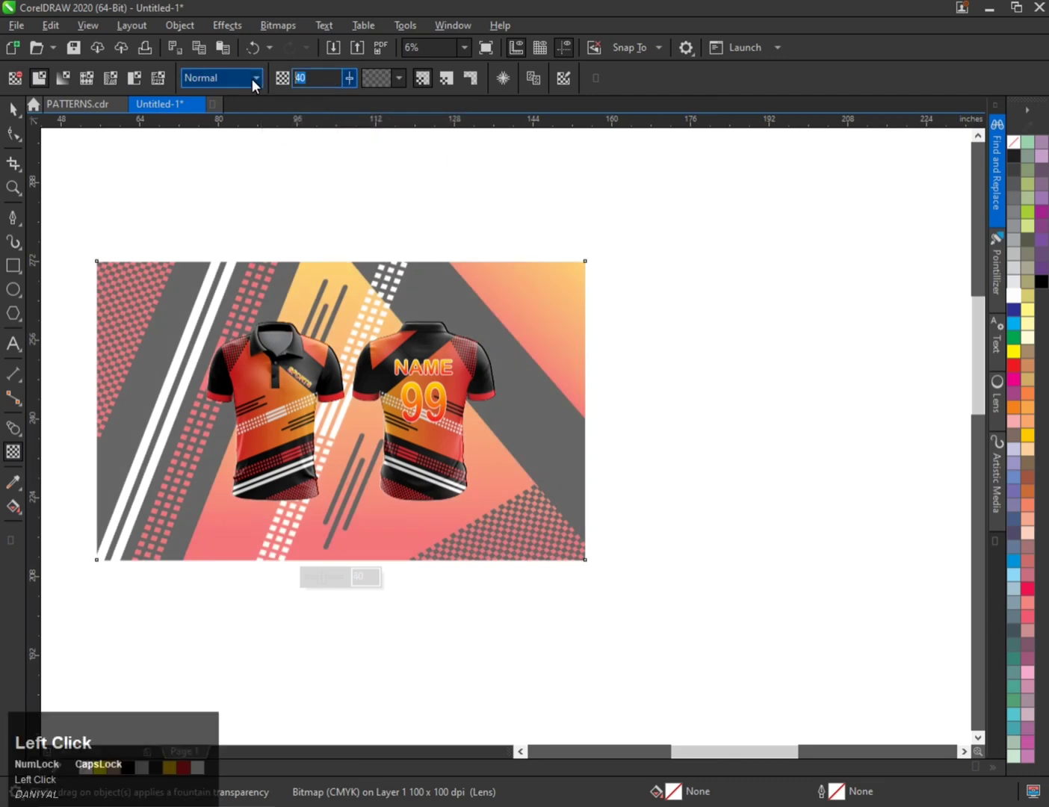
text(25)
key(Return)
key(space)
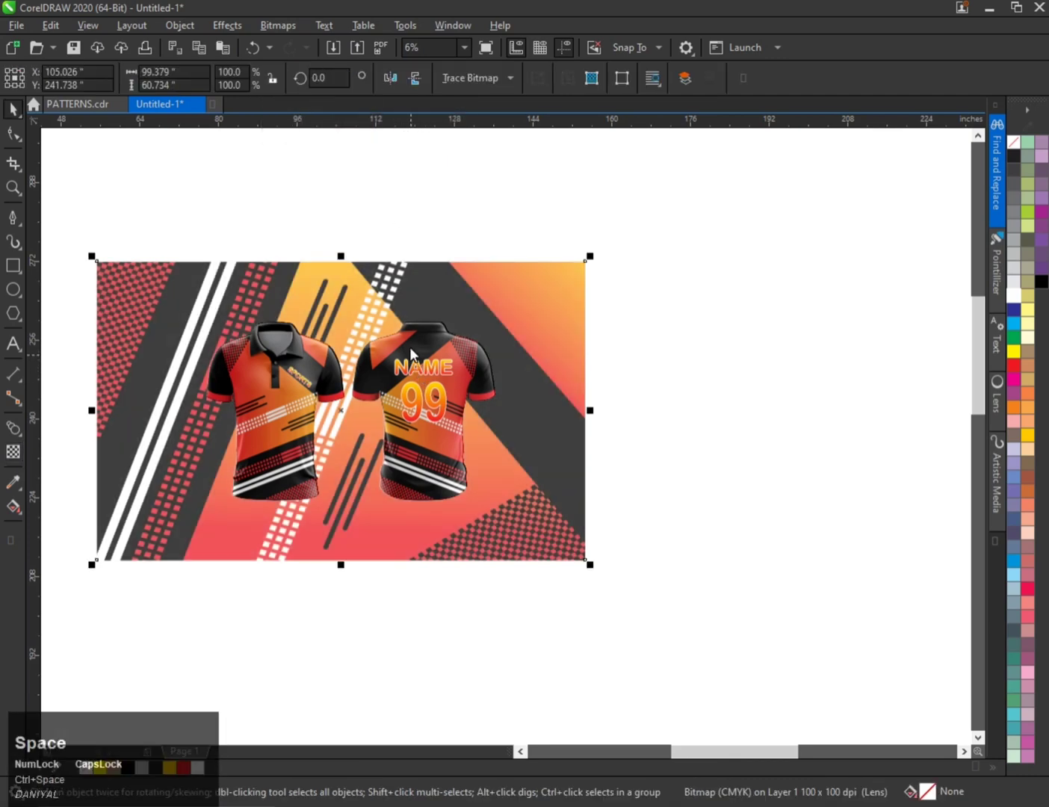
Shift the background bitmap slightly up and to the right behind the two jerseys
scroll(366, 345, down, 1)
scroll(377, 329, up, 2)
scroll(382, 316, down, 1)
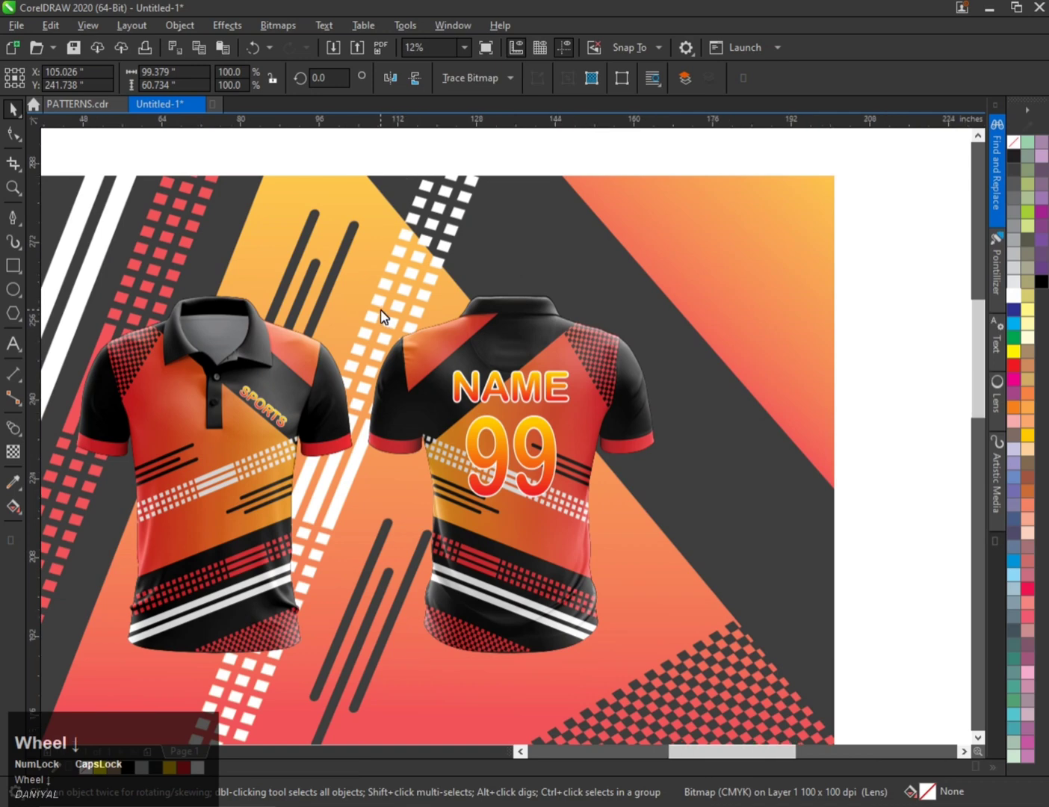
click(380, 305)
drag(381, 305, 393, 293)
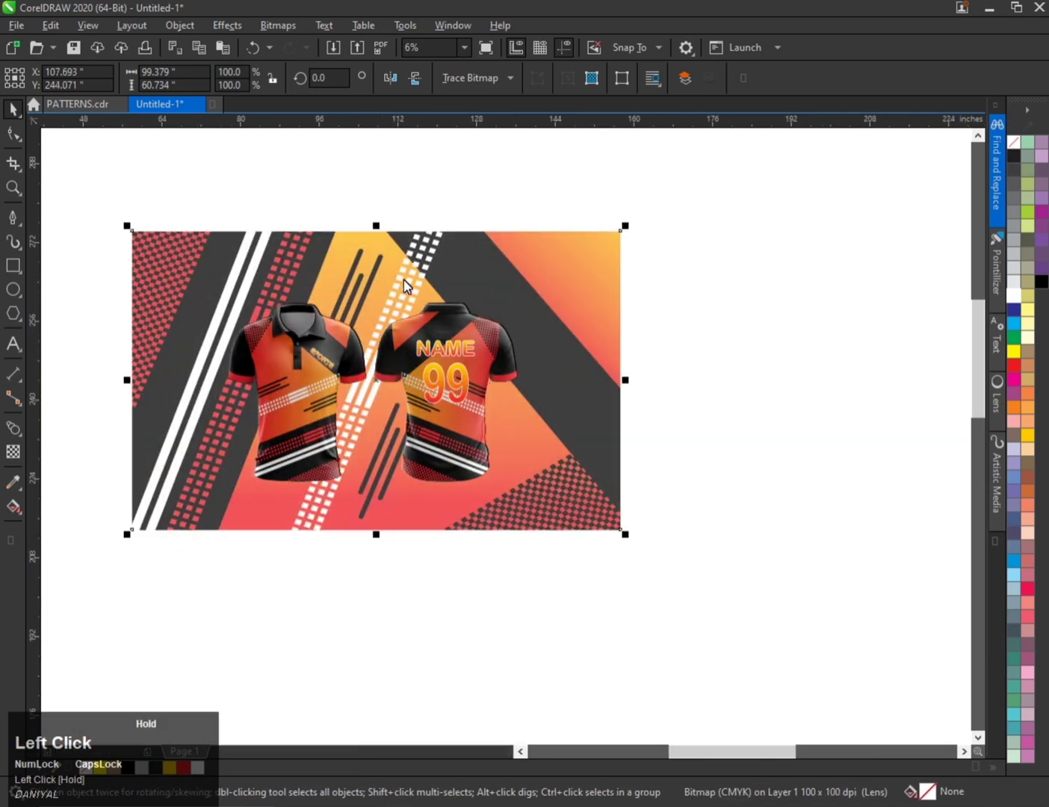
Select all objects of both jerseys and examine the front jersey's collar, placket and SPORTS text up close
drag(96, 266, 578, 512)
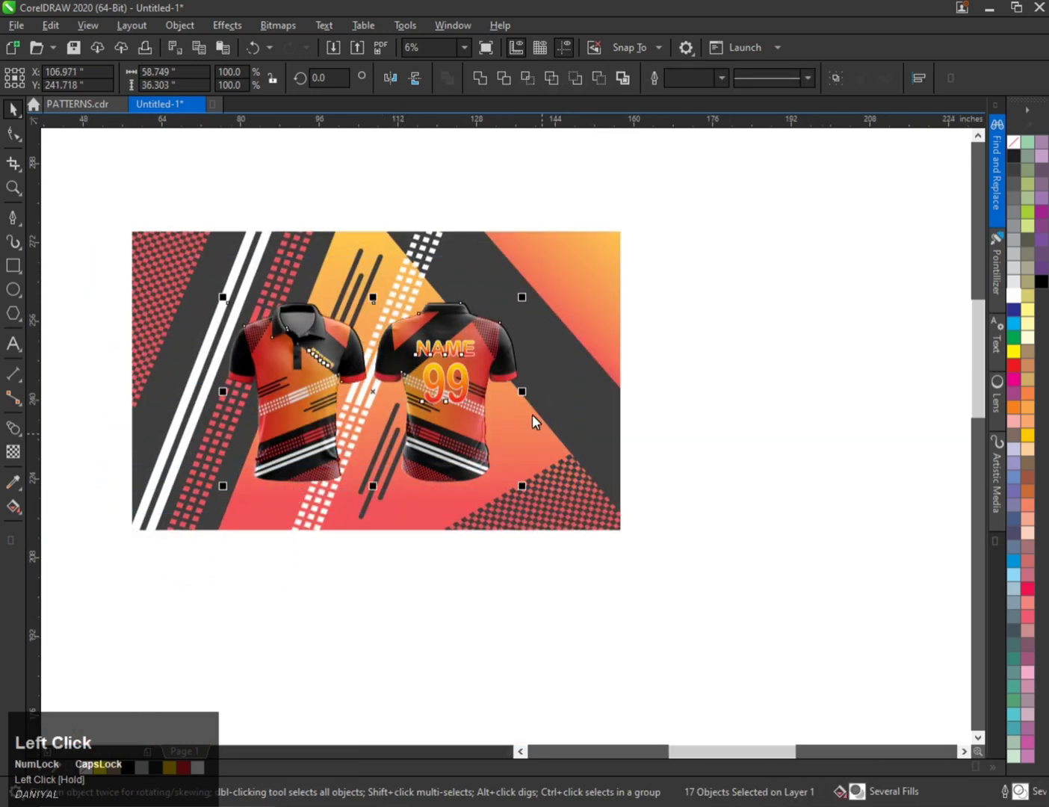
key(F2)
key(space)
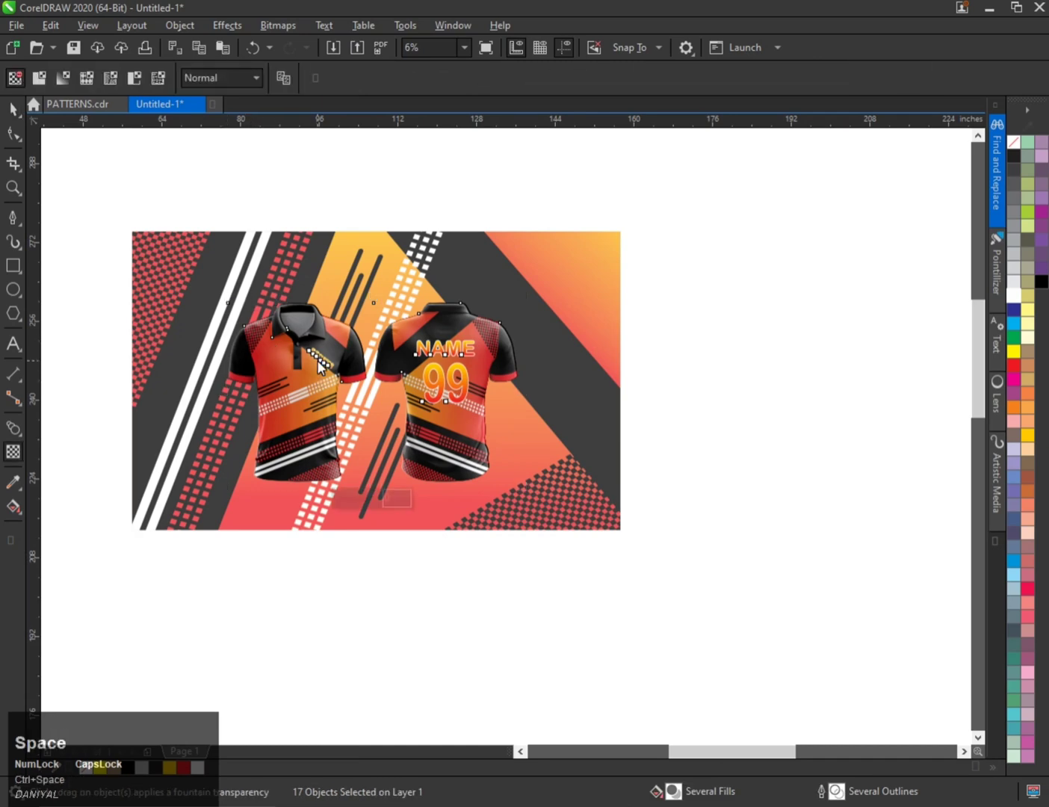
scroll(318, 364, up, 1)
key(space)
scroll(317, 364, up, 1)
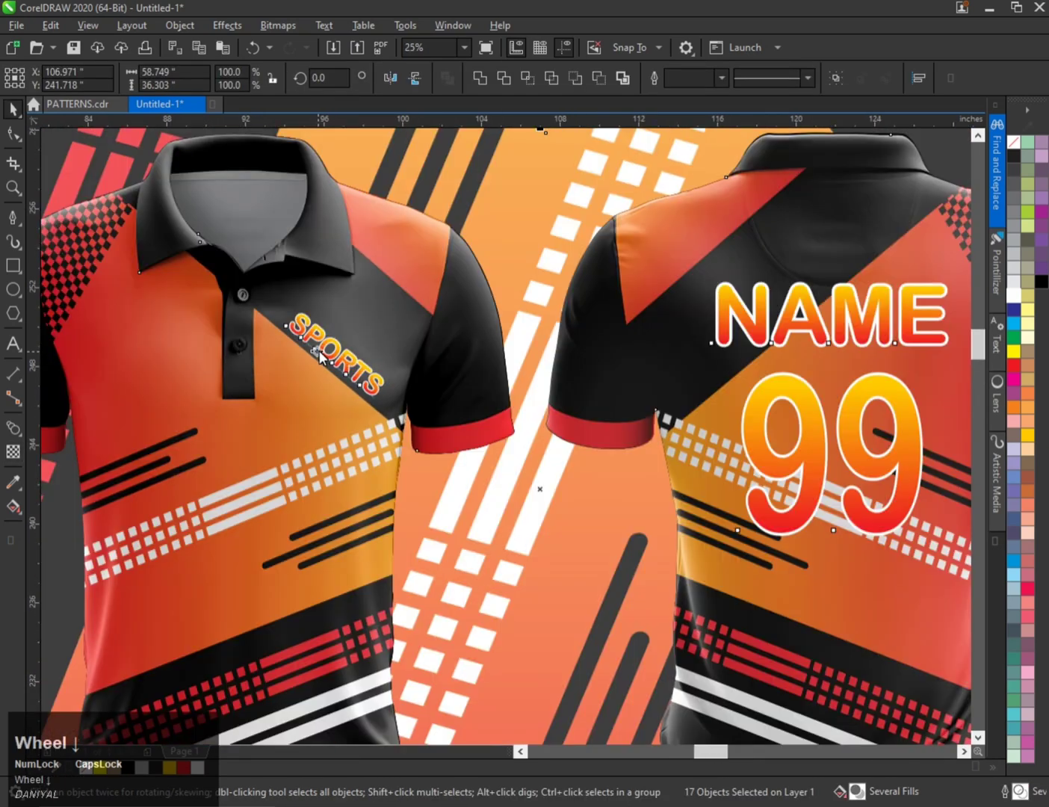
scroll(196, 185, up, 1)
scroll(307, 290, up, 1)
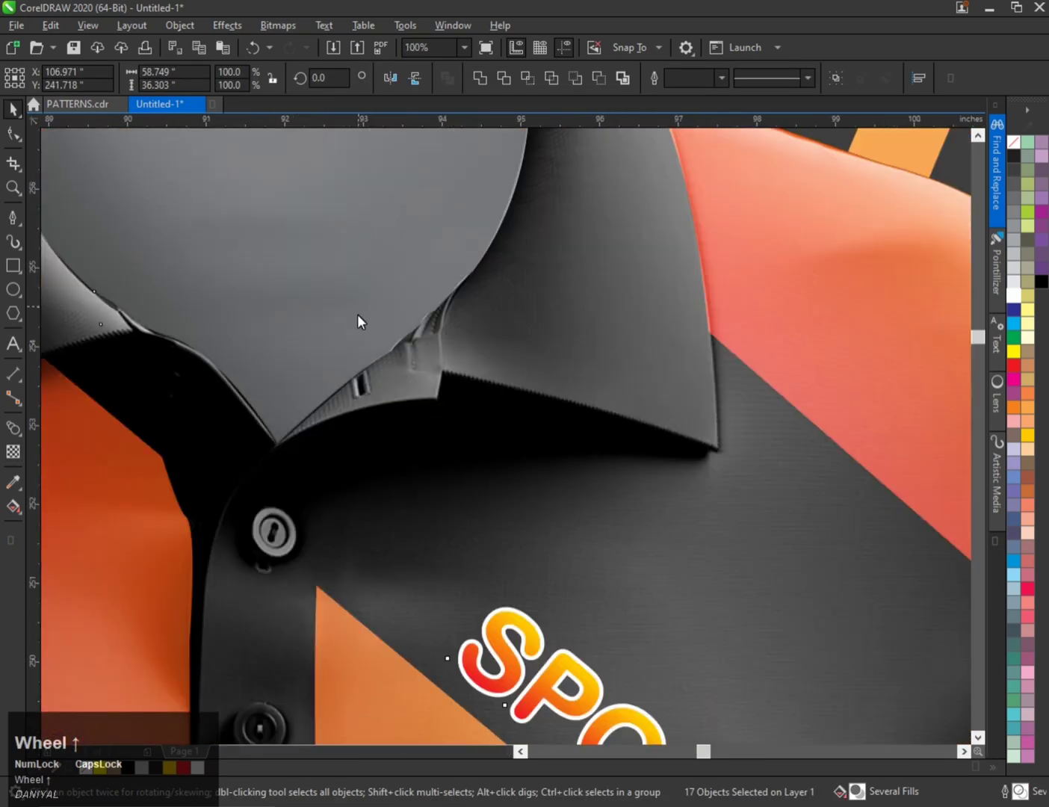
scroll(298, 534, up, 1)
scroll(355, 428, down, 2)
scroll(574, 483, up, 3)
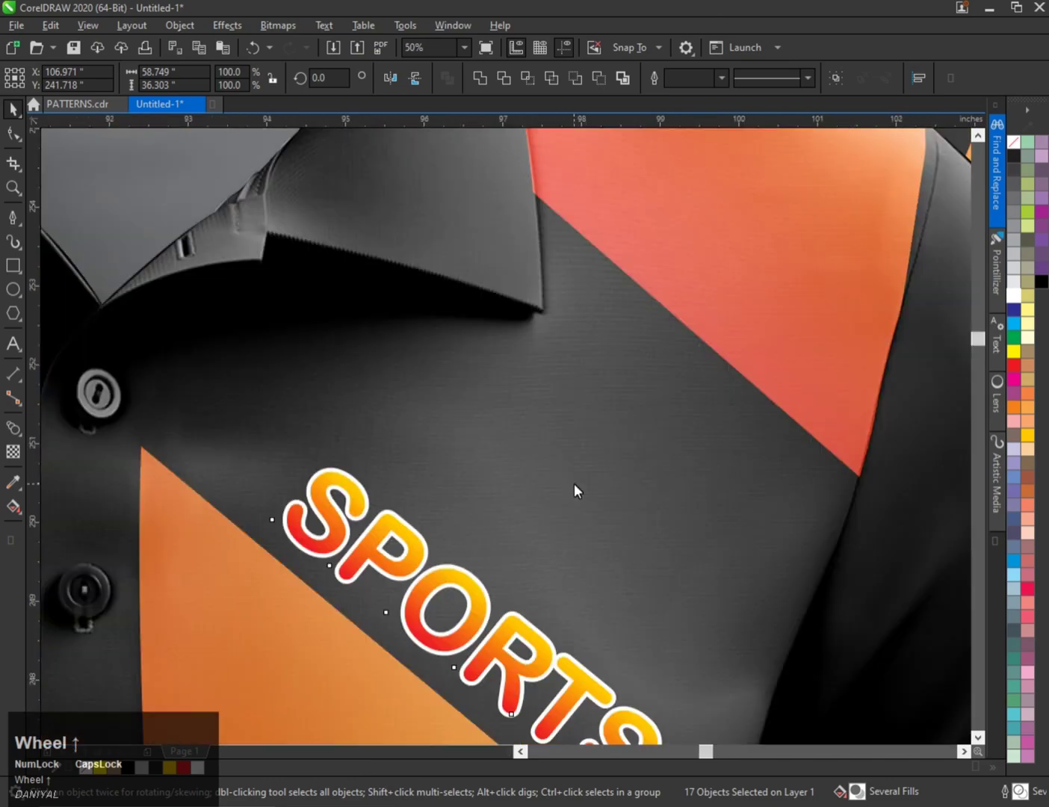
Examine the front jersey's diagonal stripes, white bands and red-and-black checkered hem with its stitching up close
scroll(477, 427, down, 4)
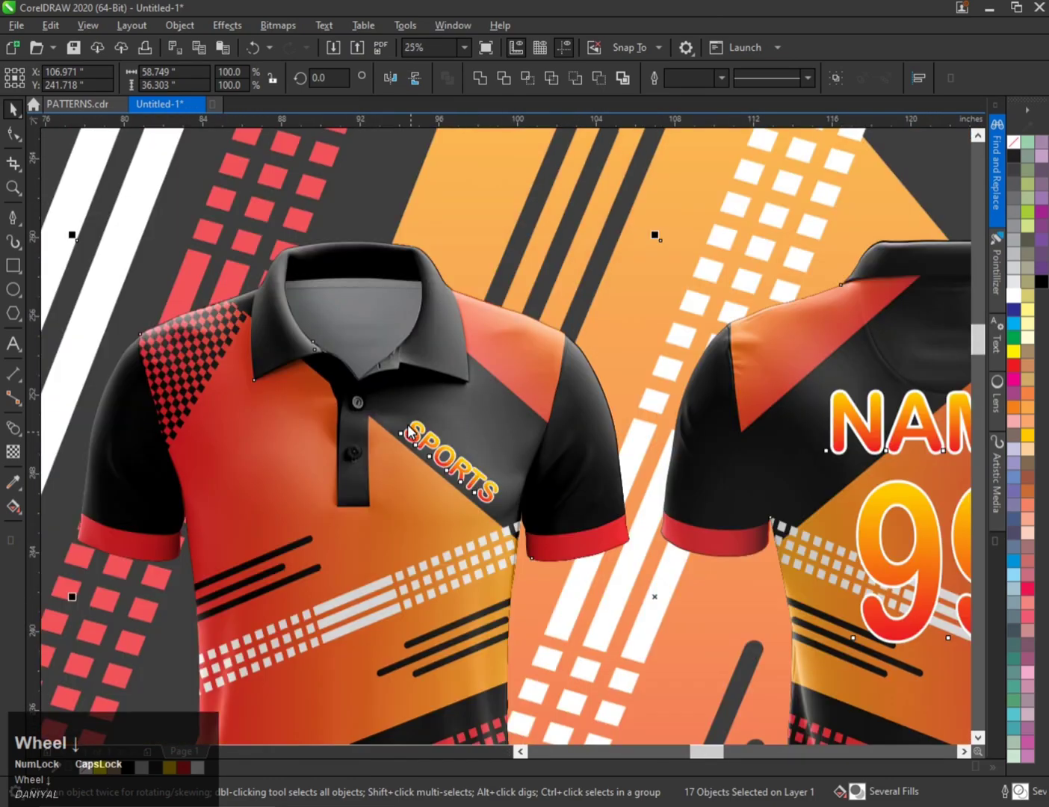
scroll(391, 595, down, 2)
scroll(393, 596, up, 3)
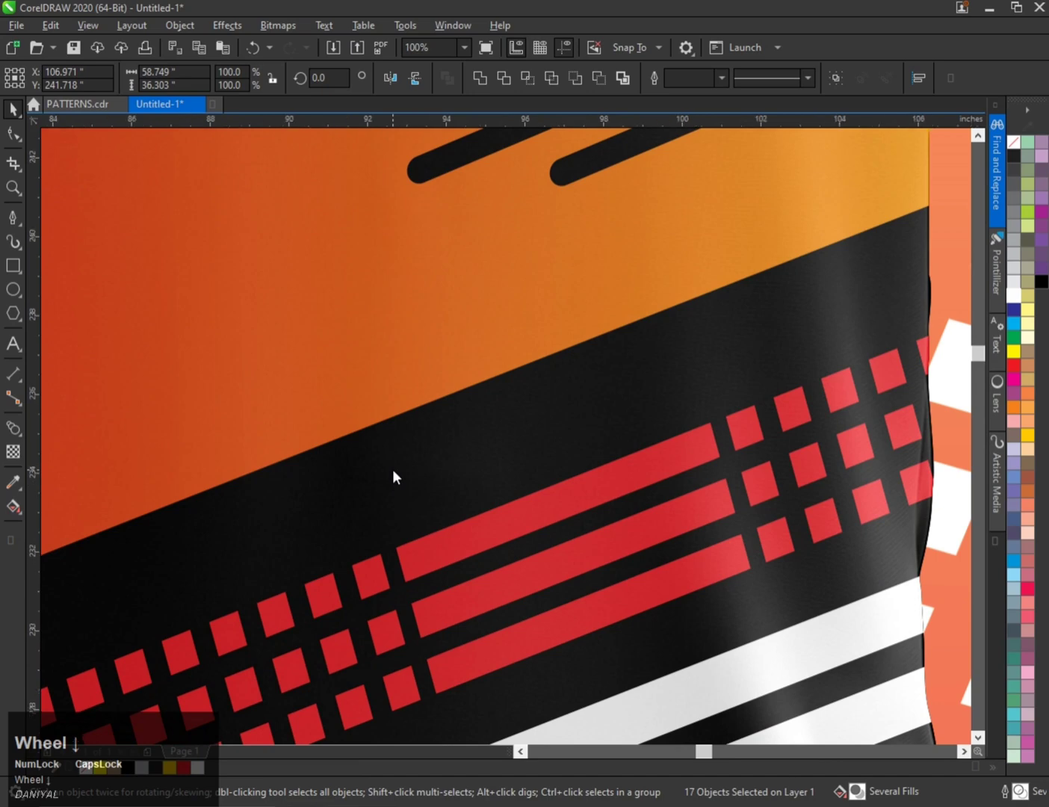
scroll(393, 469, down, 2)
scroll(392, 470, down, 1)
scroll(422, 562, up, 4)
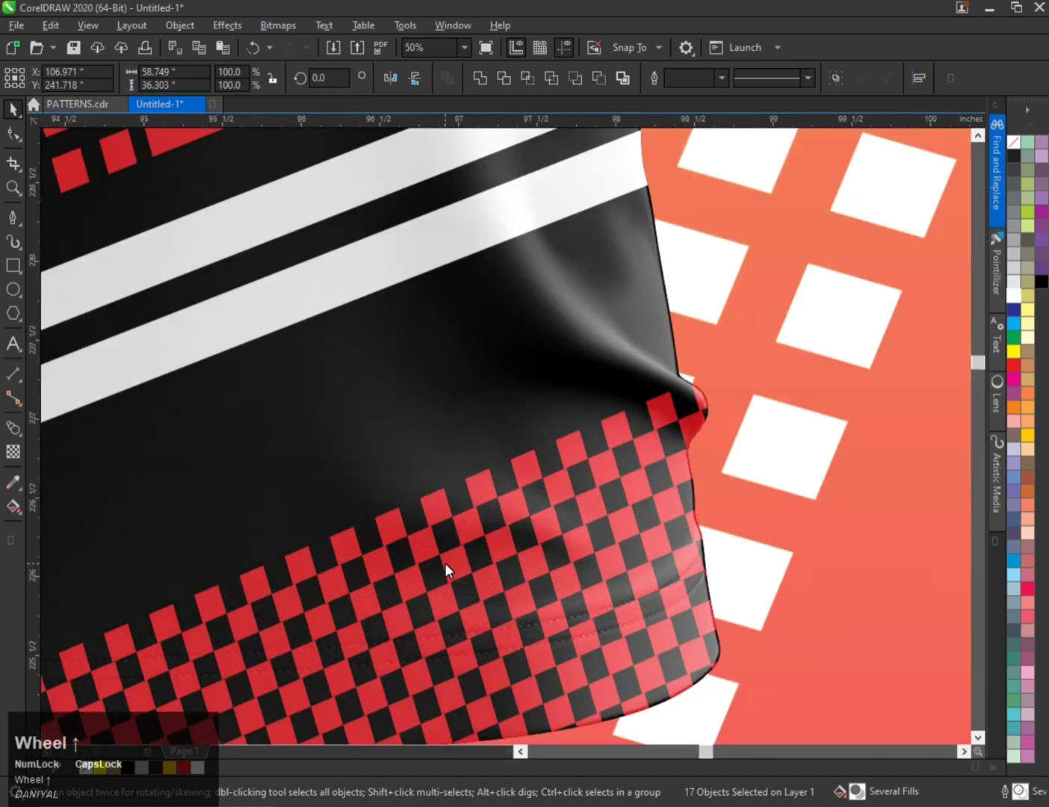
scroll(515, 587, down, 1)
scroll(517, 588, up, 2)
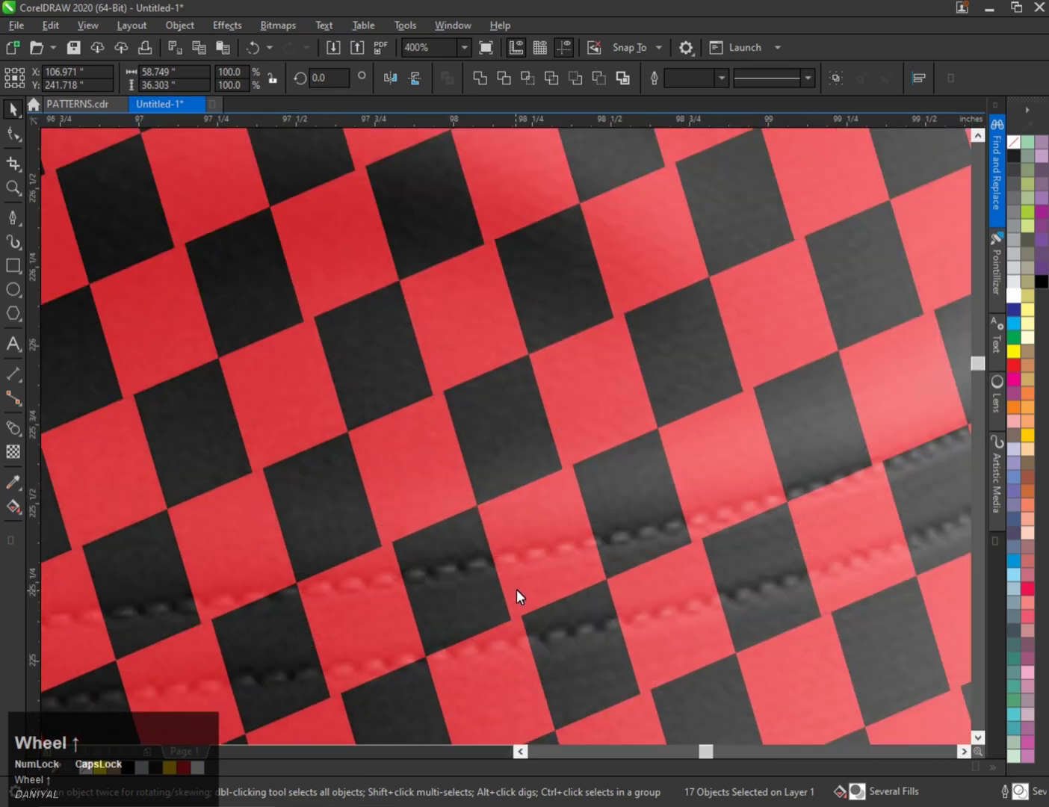
scroll(513, 532, down, 8)
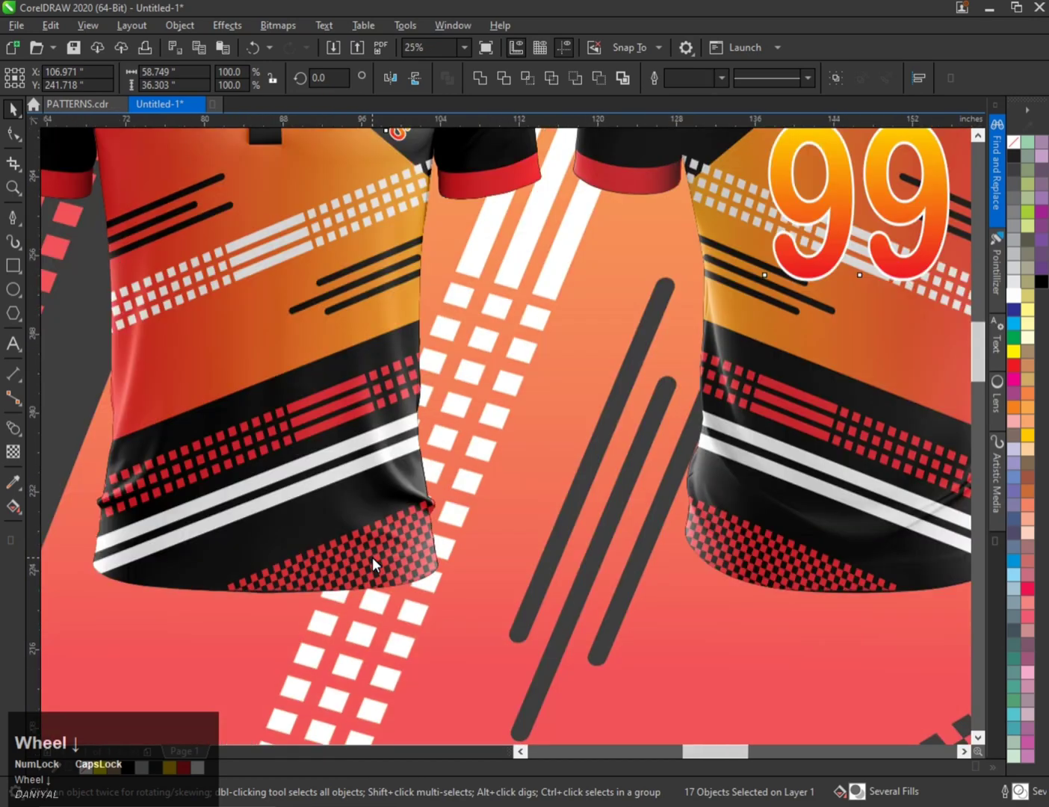
scroll(702, 471, up, 1)
scroll(559, 542, down, 1)
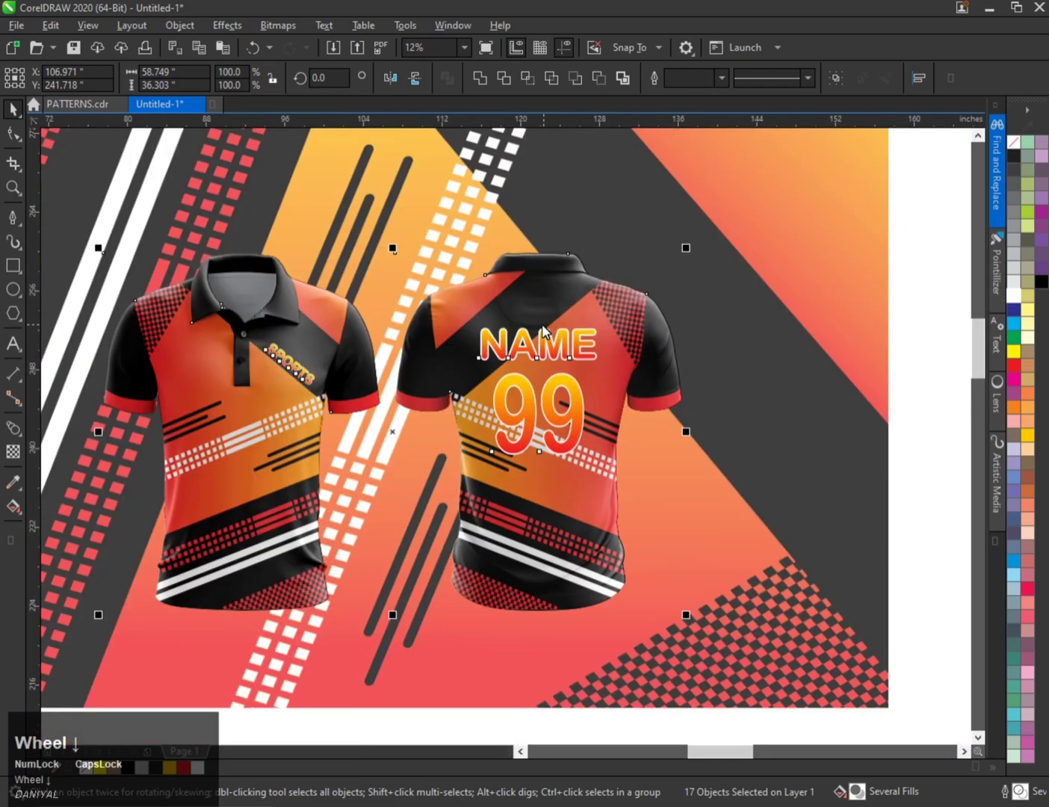
Deselect everything and show a full-screen preview framed closely on both jerseys against the patterned background
scroll(297, 441, down, 1)
click(476, 226)
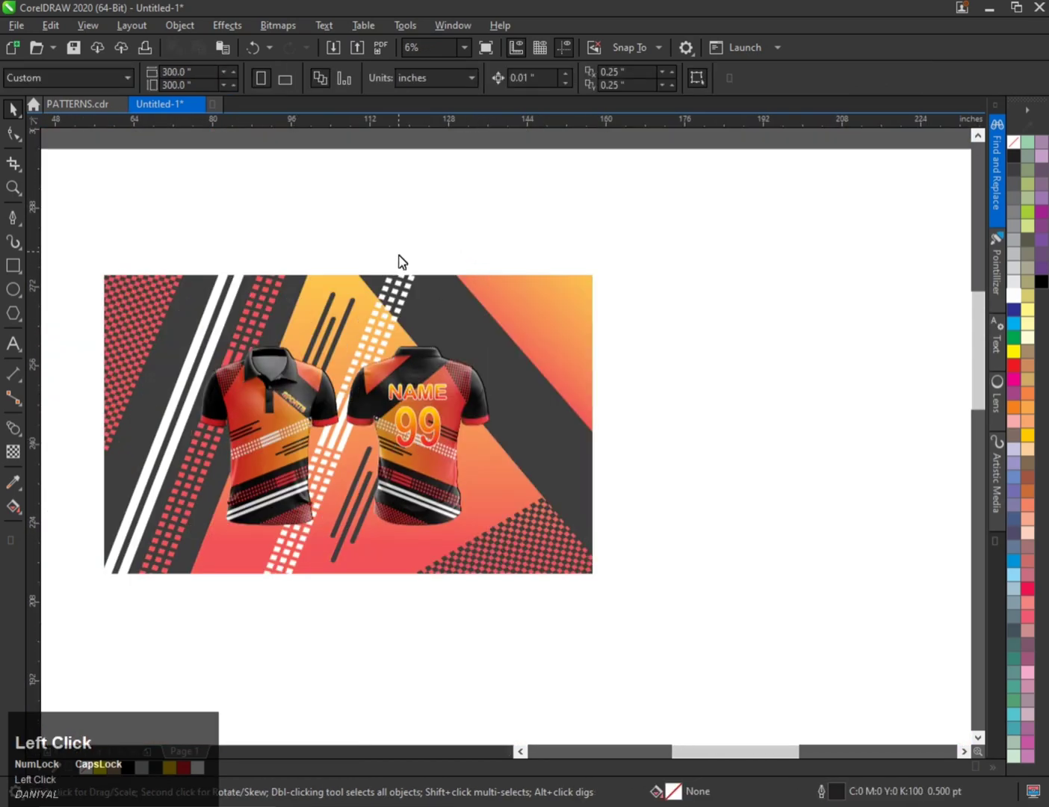
key(F2)
drag(187, 329, 507, 534)
key(F9)
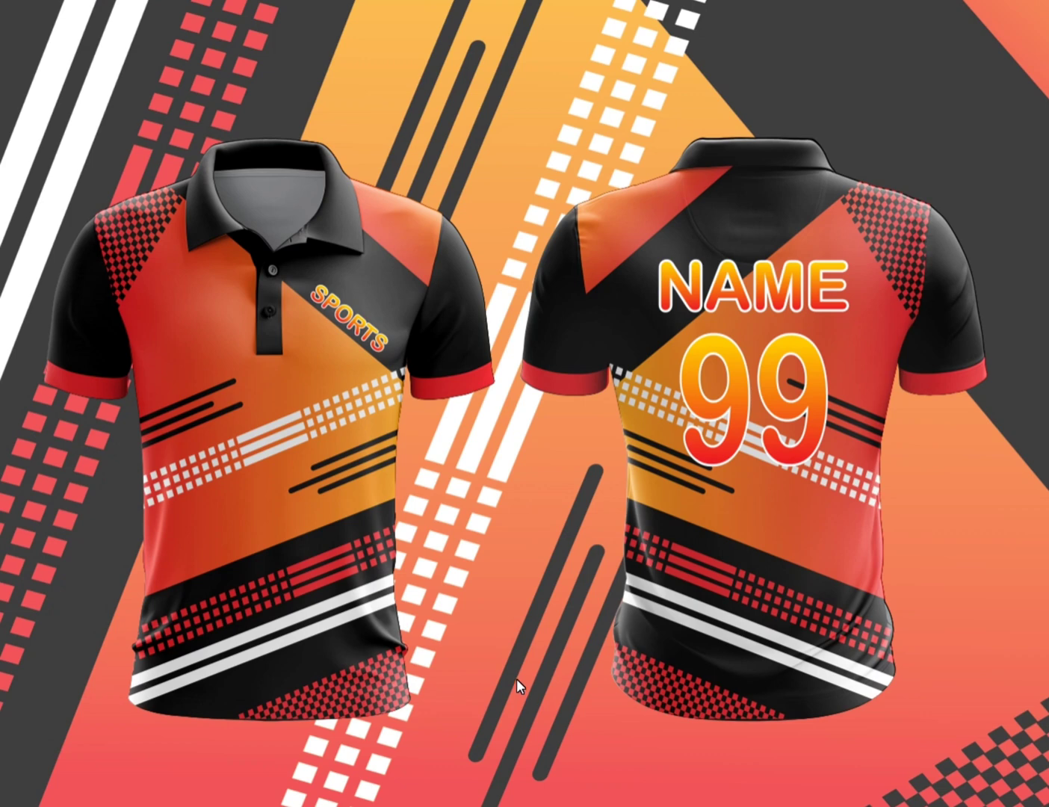
key(ctrl)
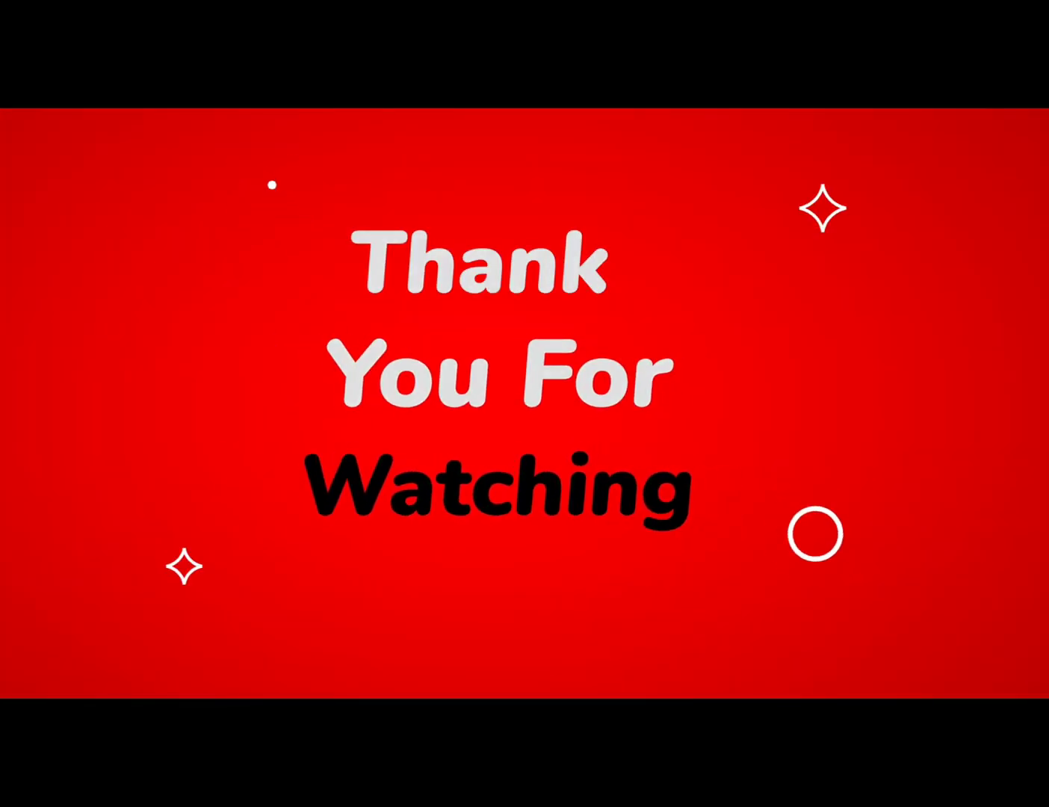